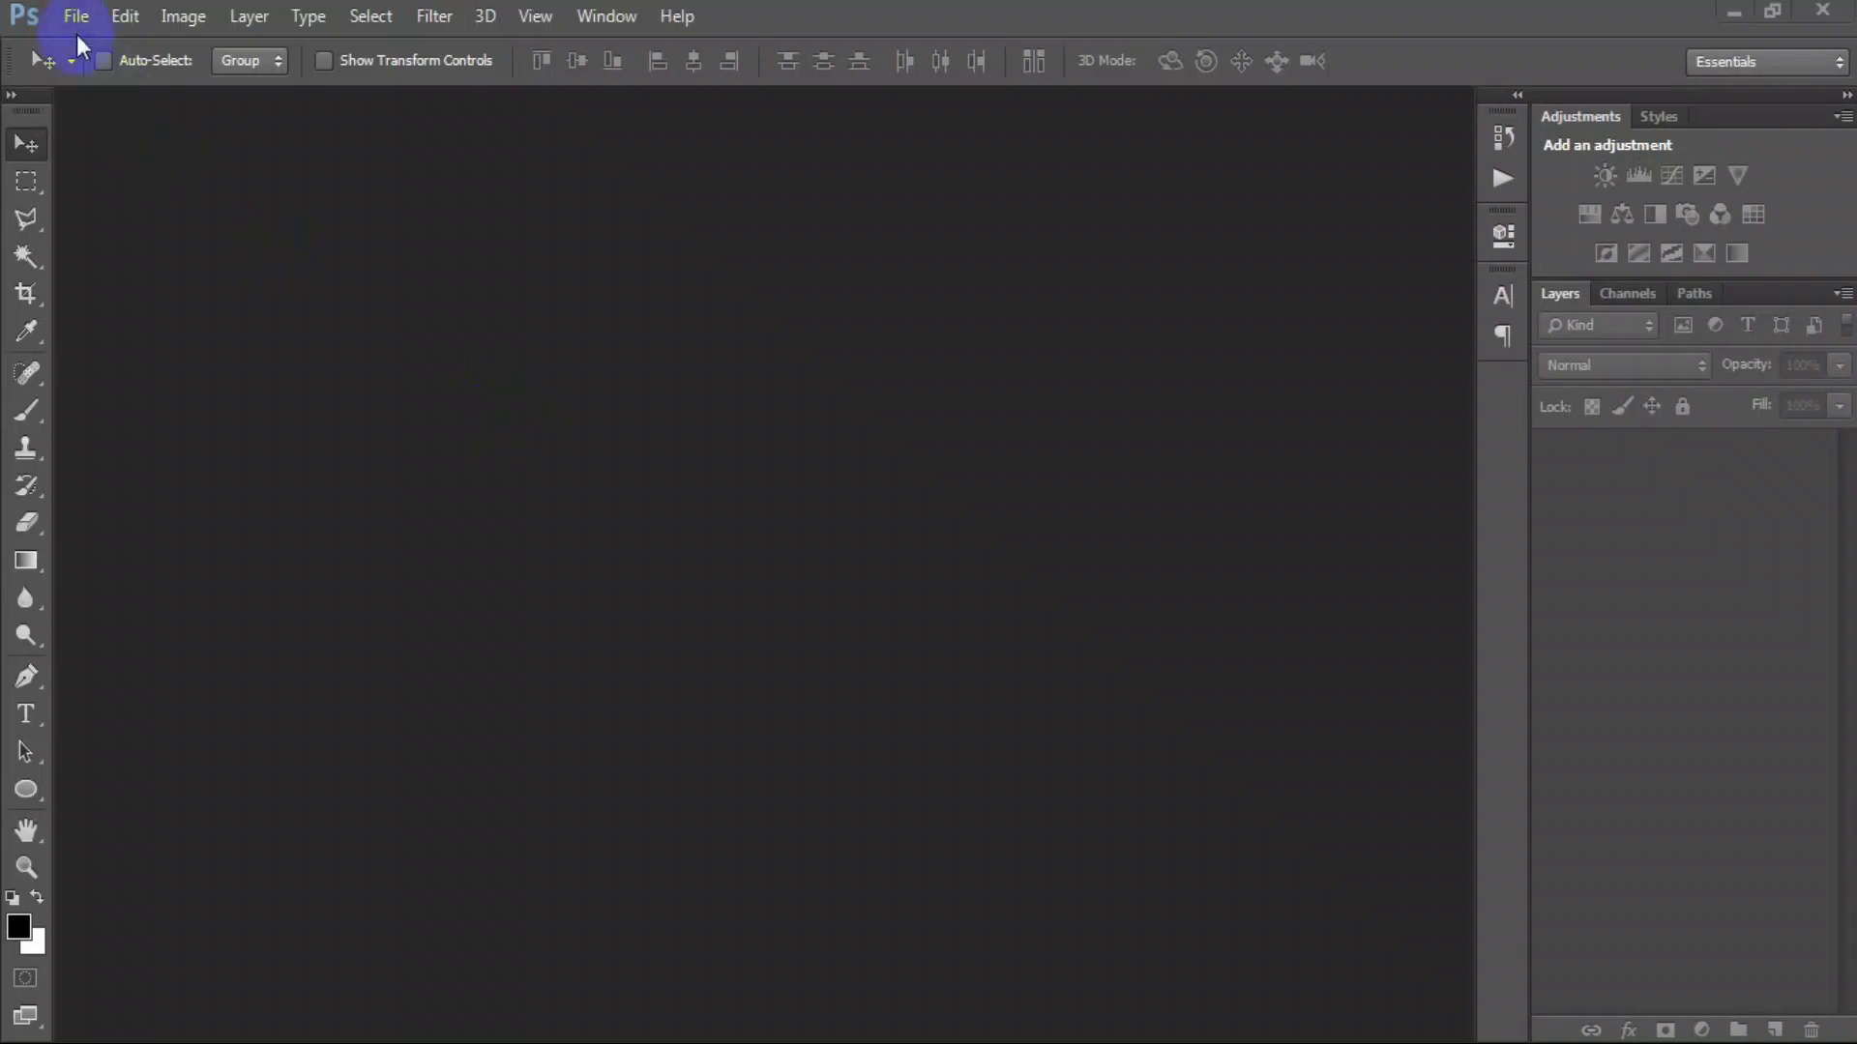
Create a new A4 International Paper document (210×297 mm, 300 ppi) and add a Solid Color fill layer.
click(85, 48)
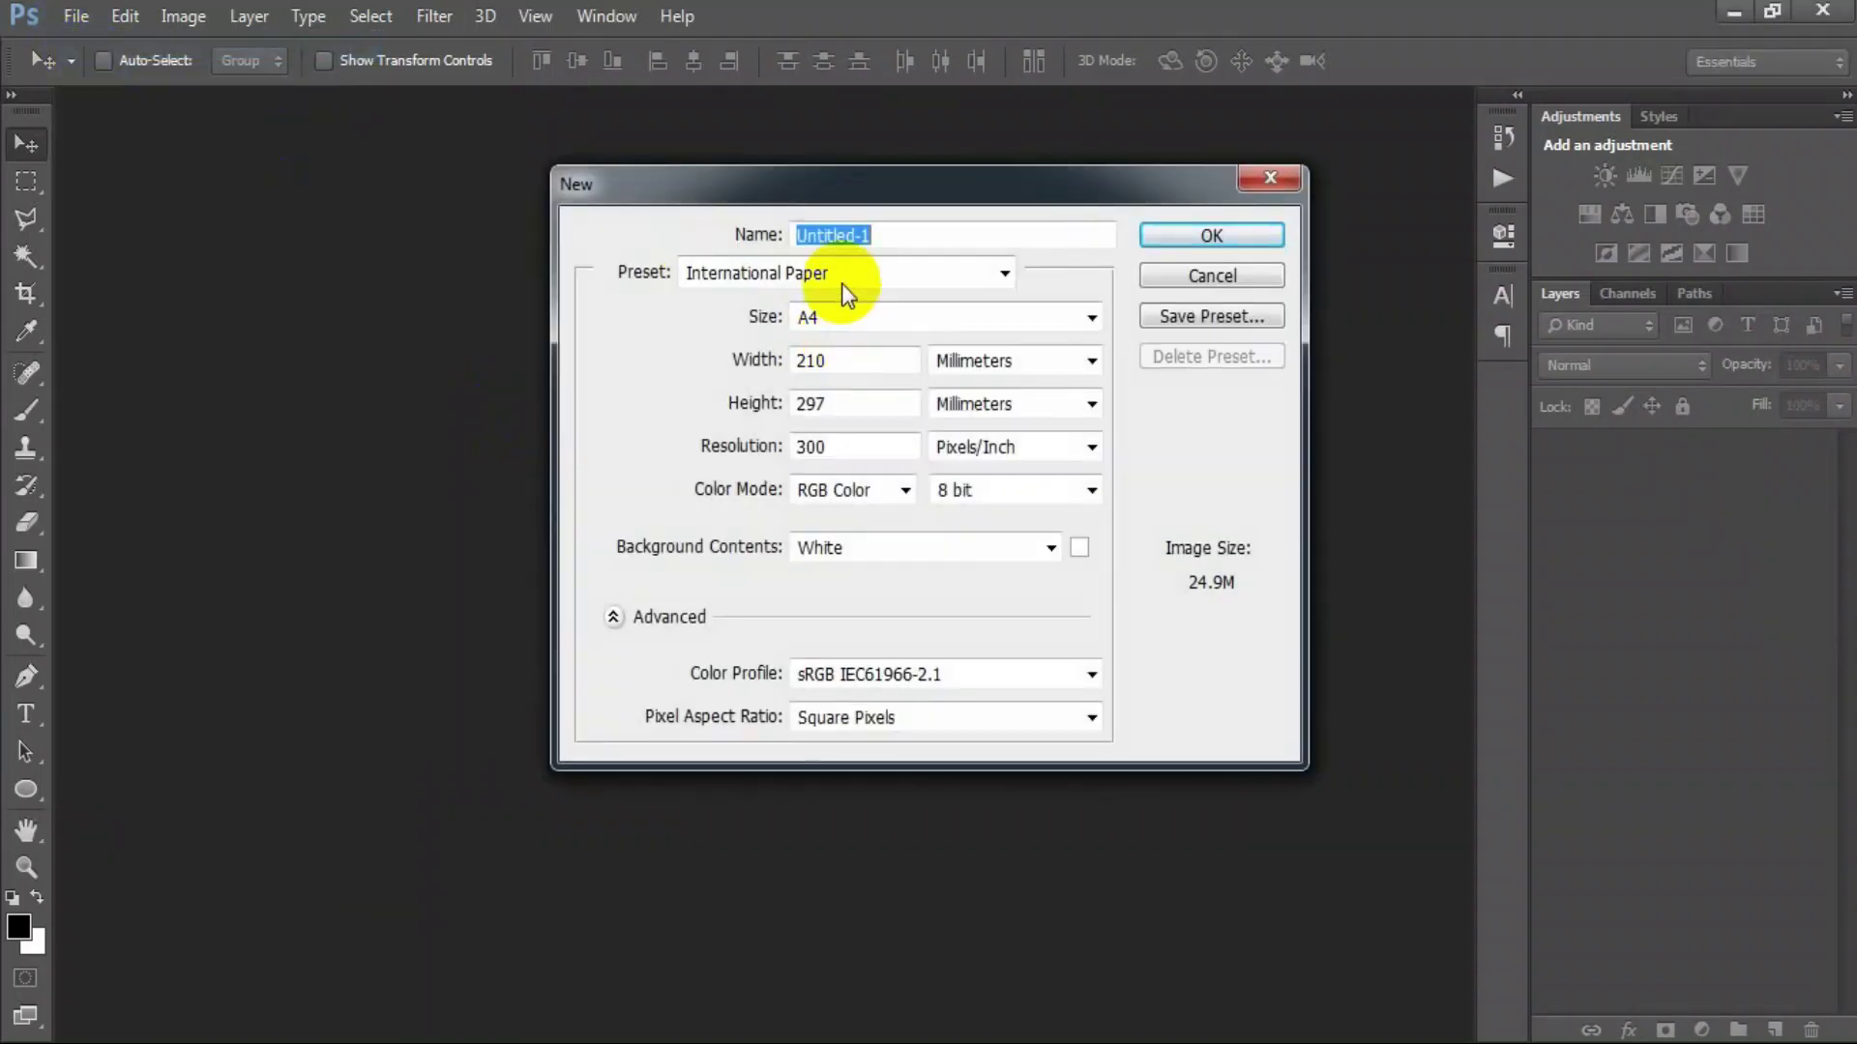
click(840, 283)
click(902, 392)
click(1174, 240)
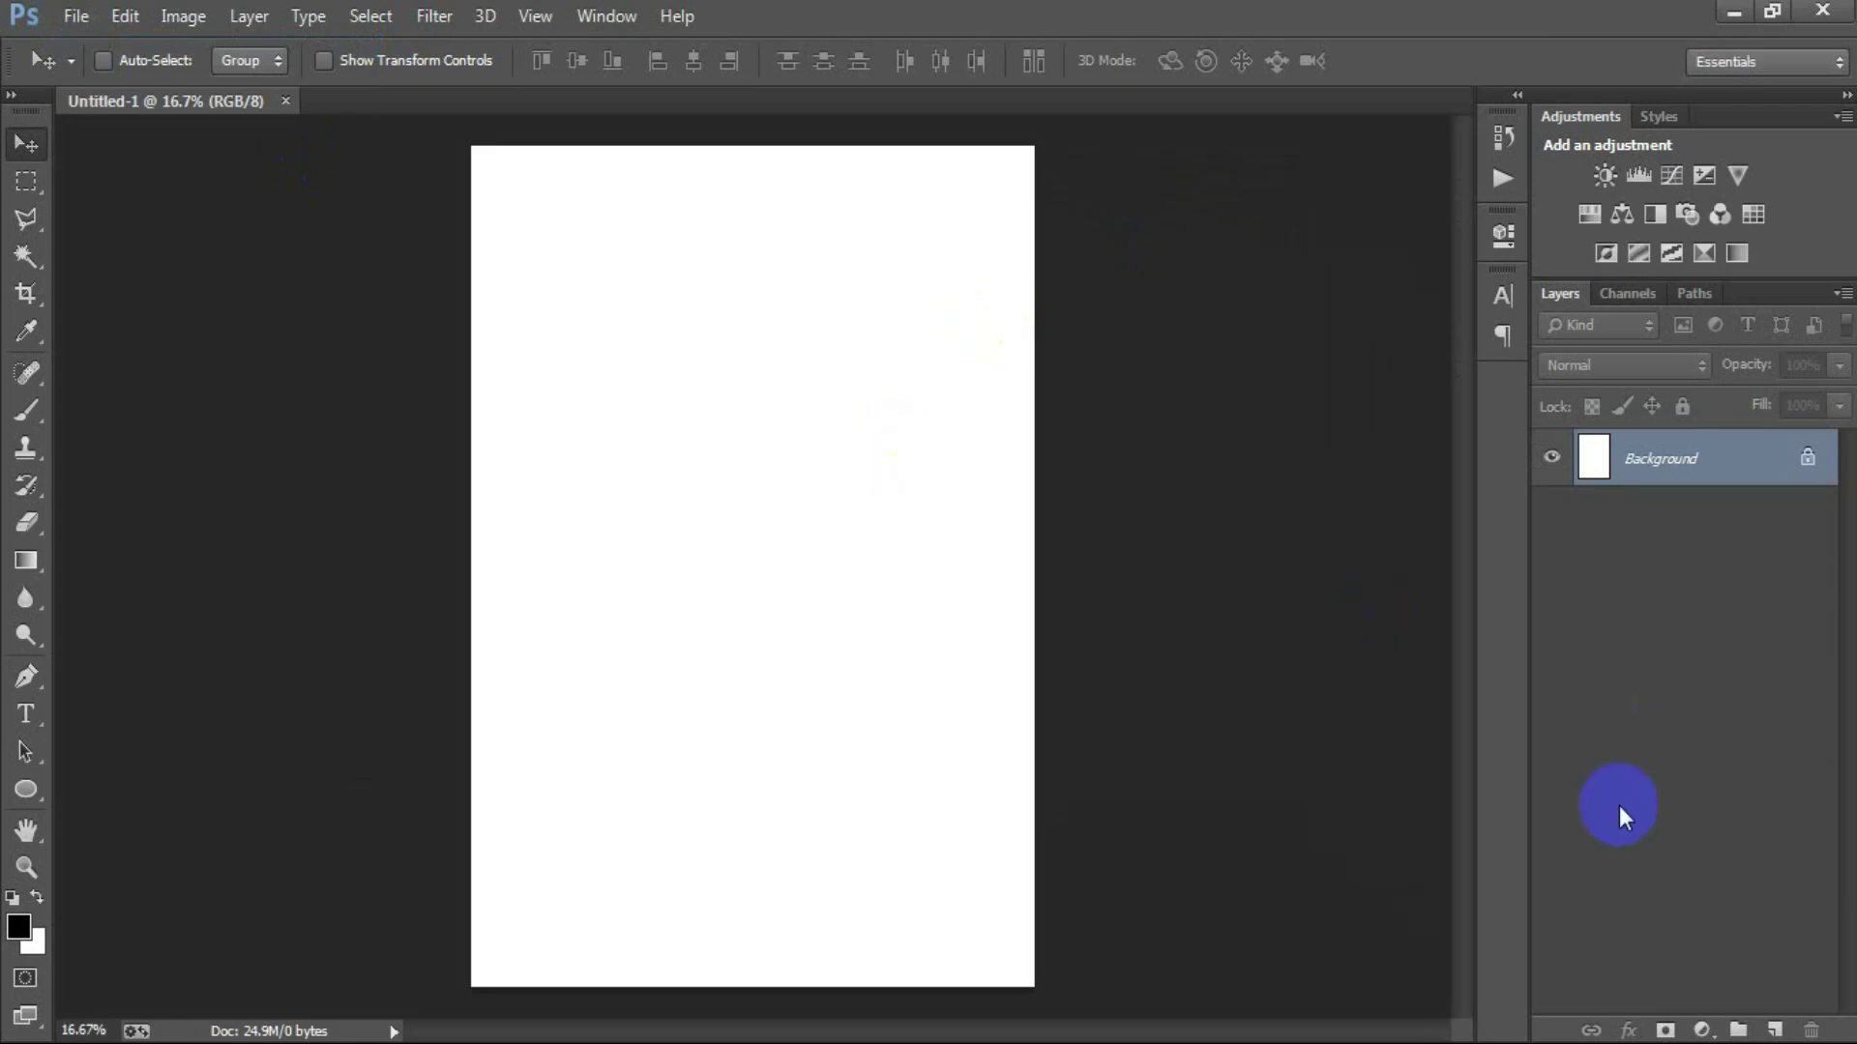
click(1704, 1028)
click(1668, 399)
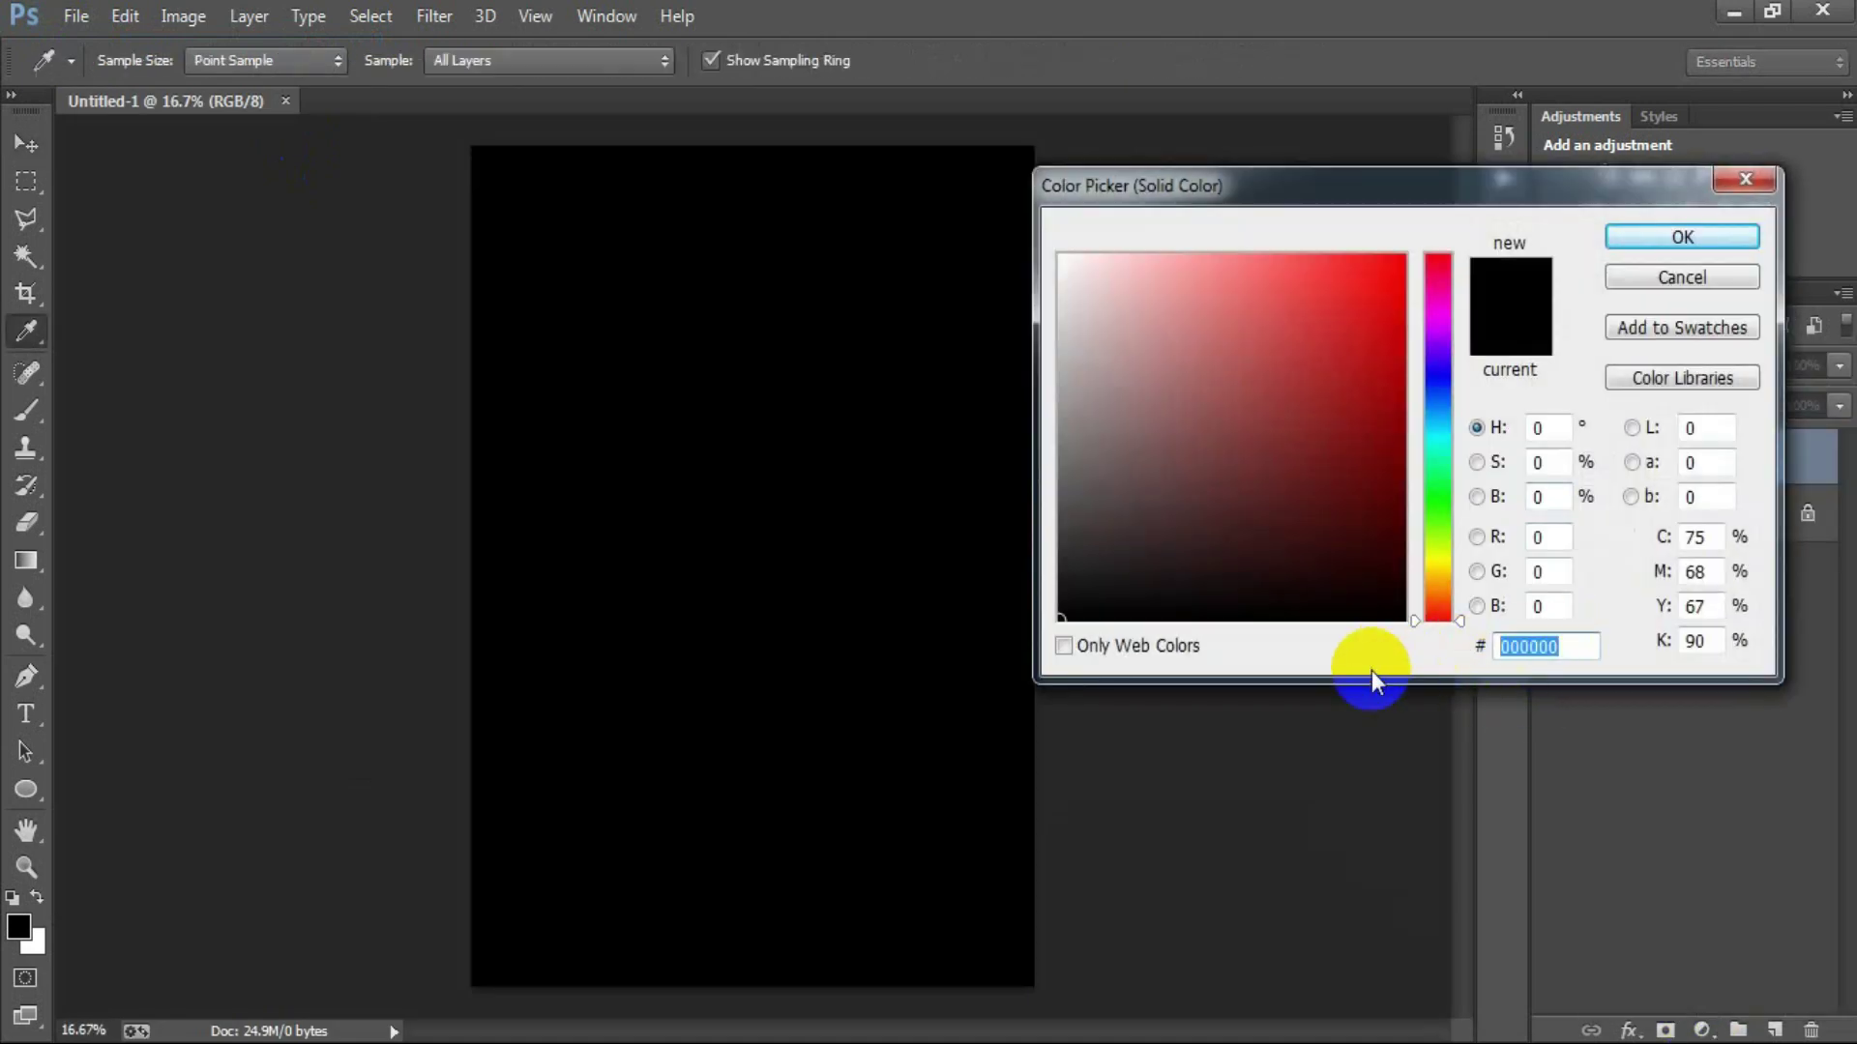
Set the fill colour to navy #050622 and group the fill layer into Group 1.
text(050)
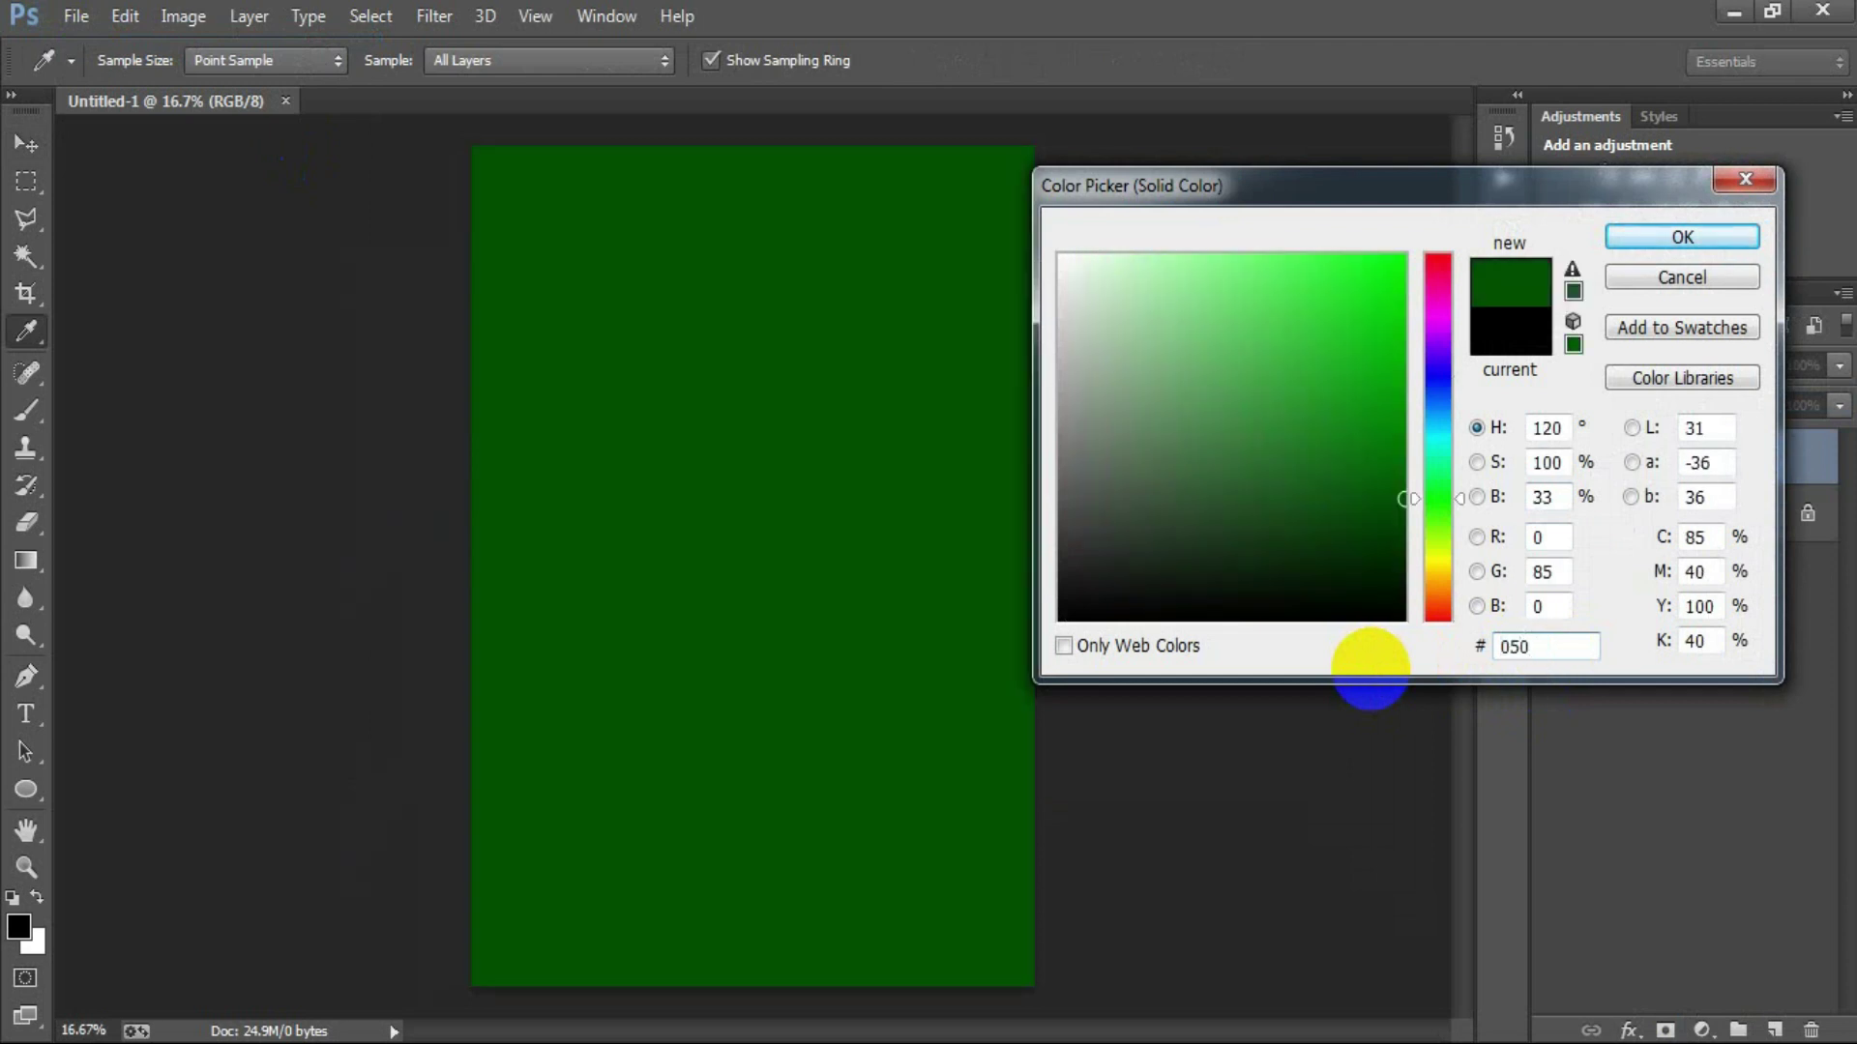
text(622)
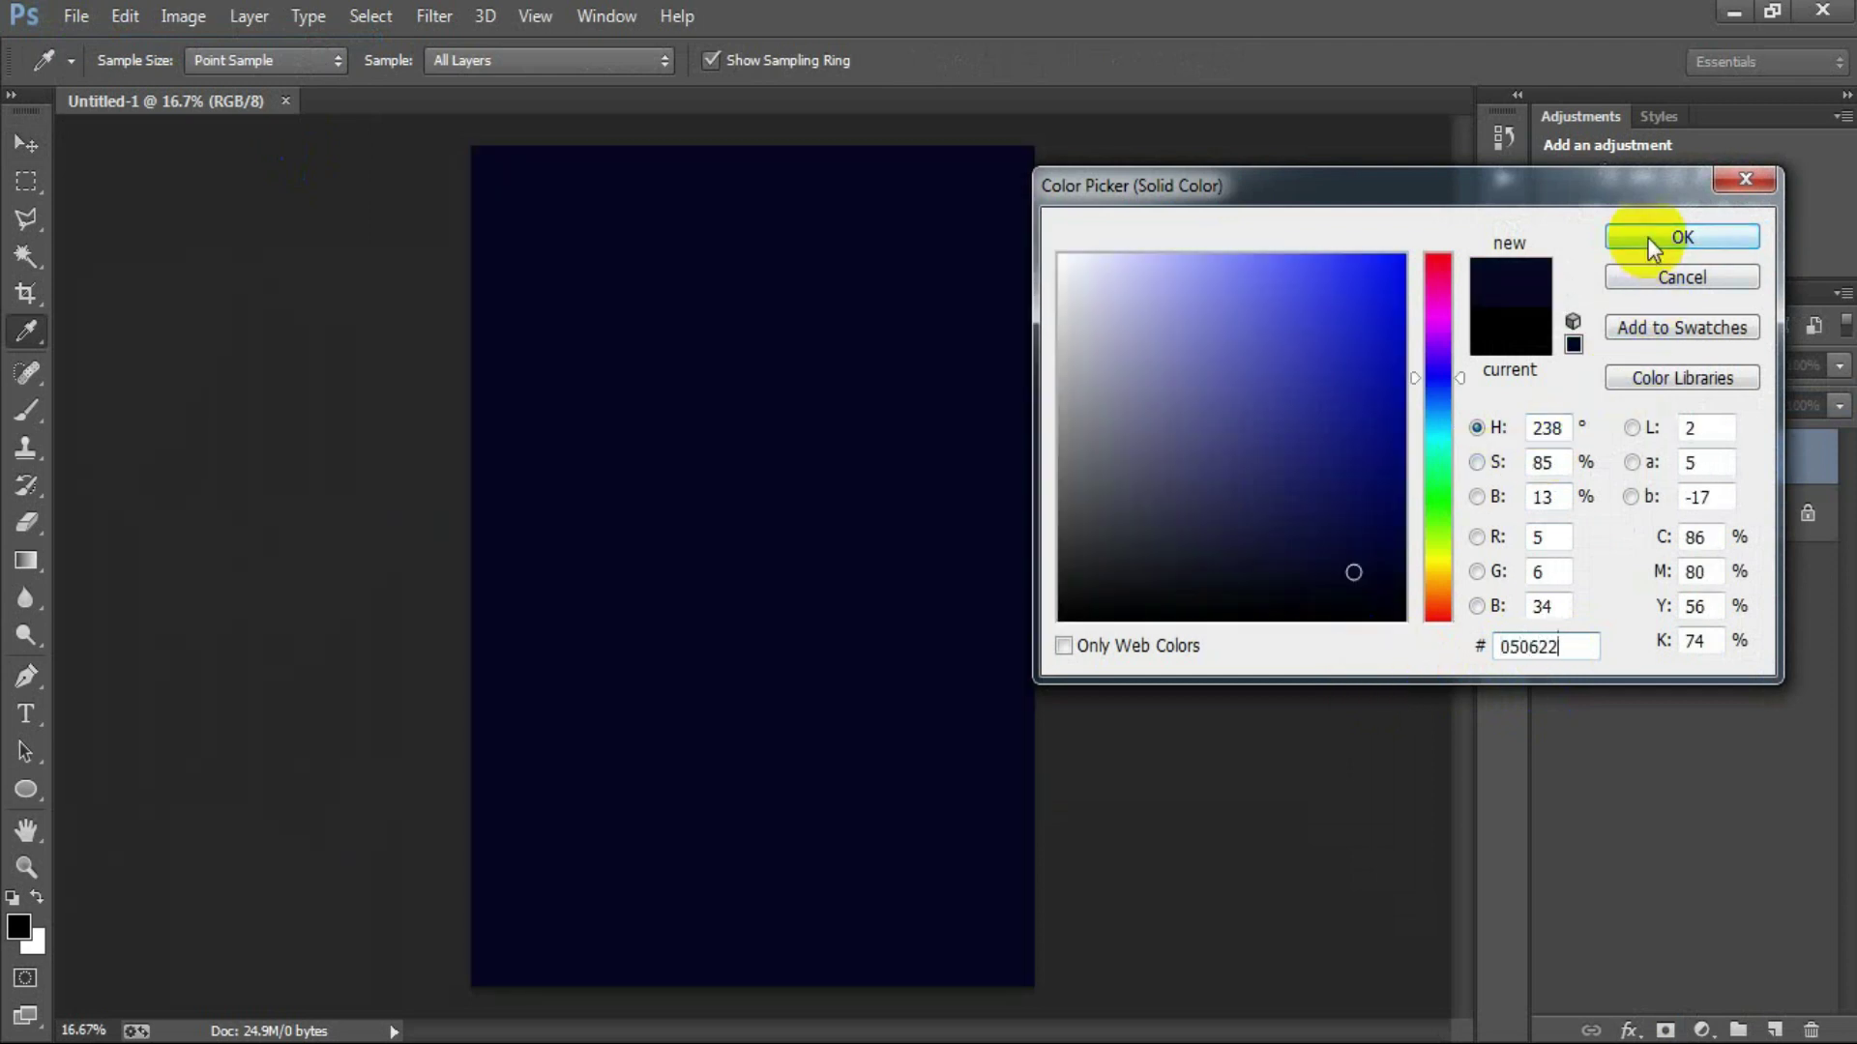
click(1648, 236)
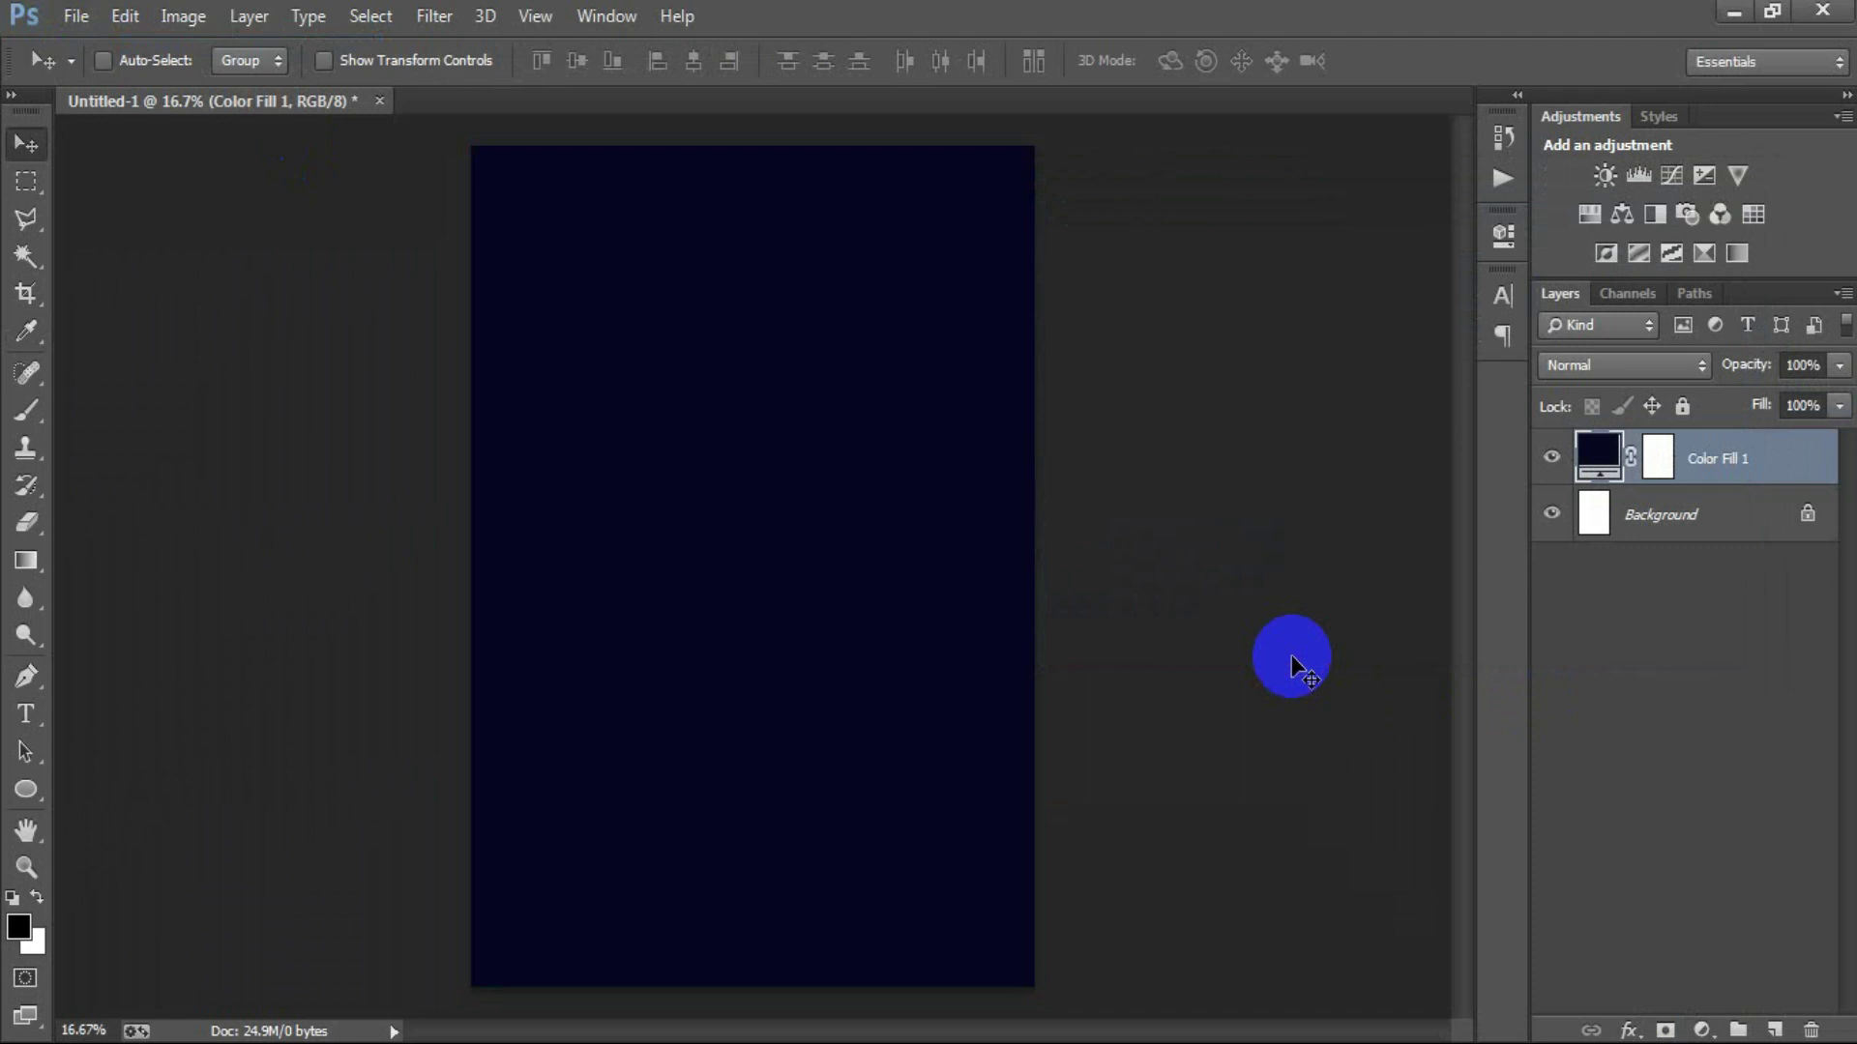
key(ctrl+g)
click(1585, 446)
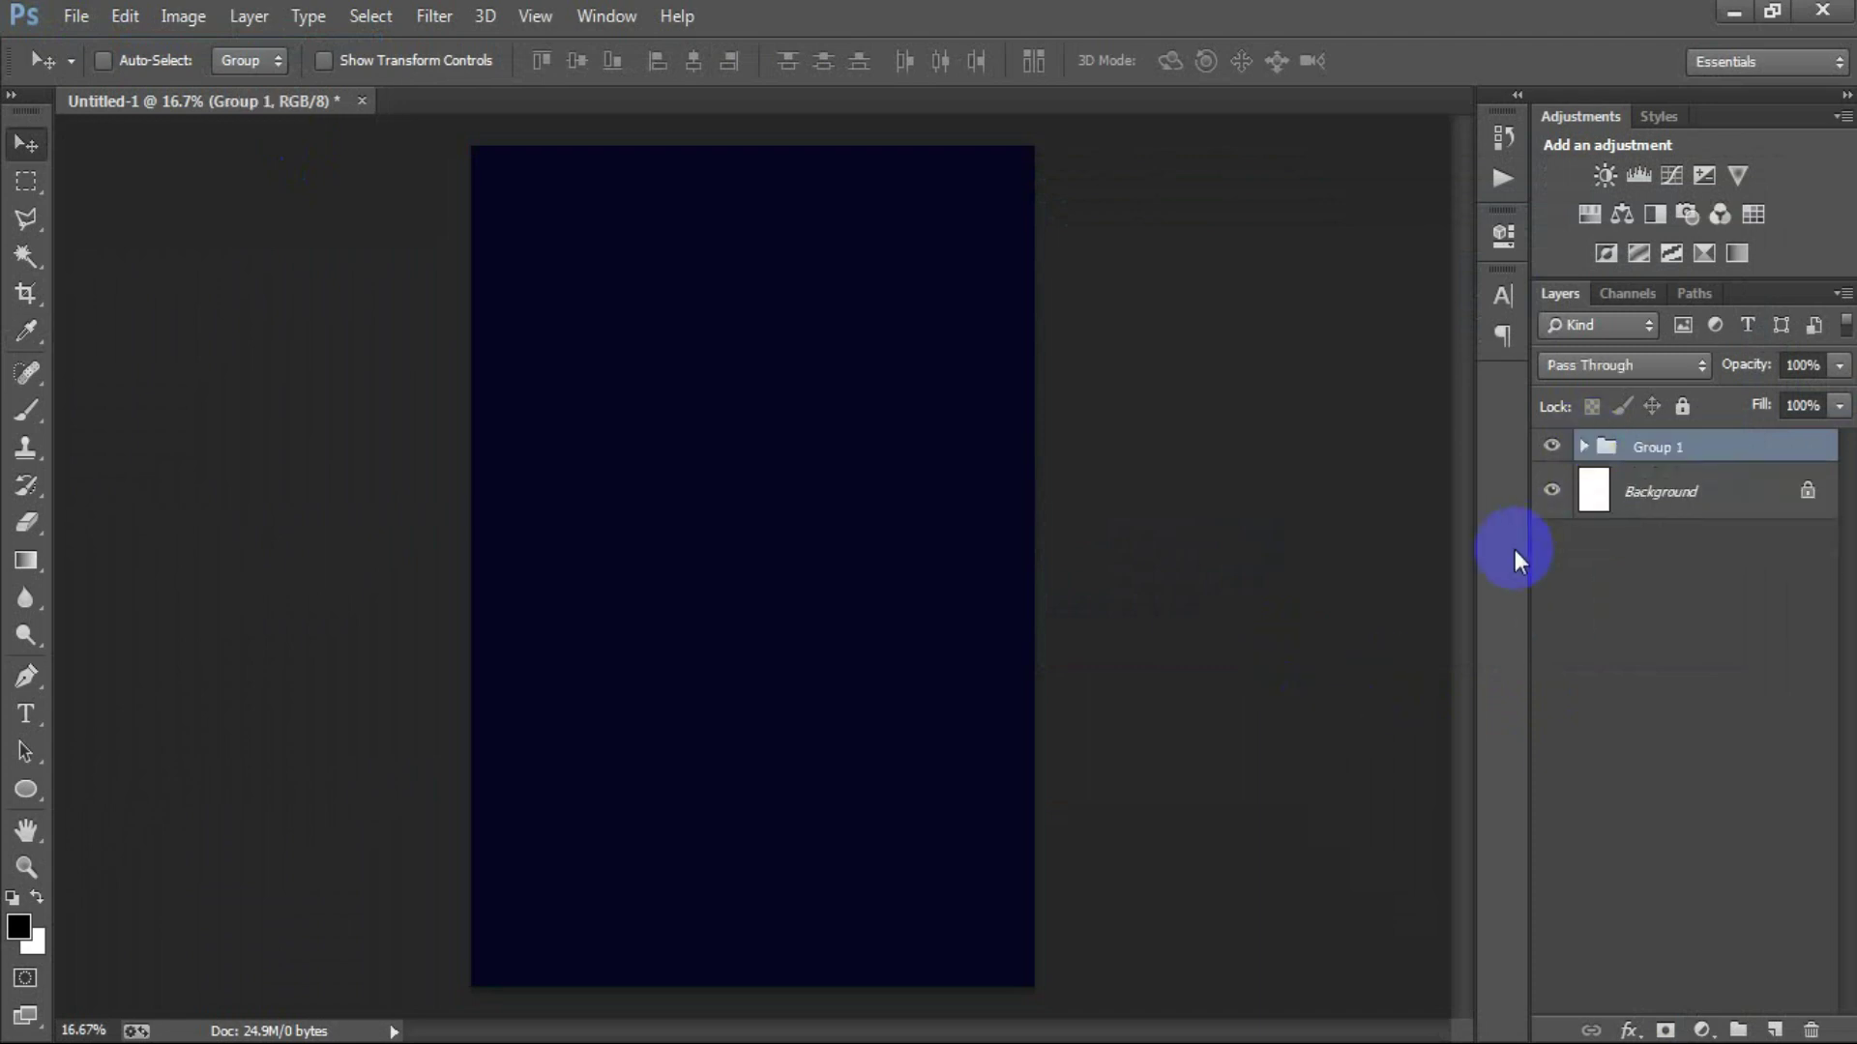
Recheck the fill layer, keep the navy colour unchanged, and collapse Group 1.
click(1585, 445)
double_click(1610, 495)
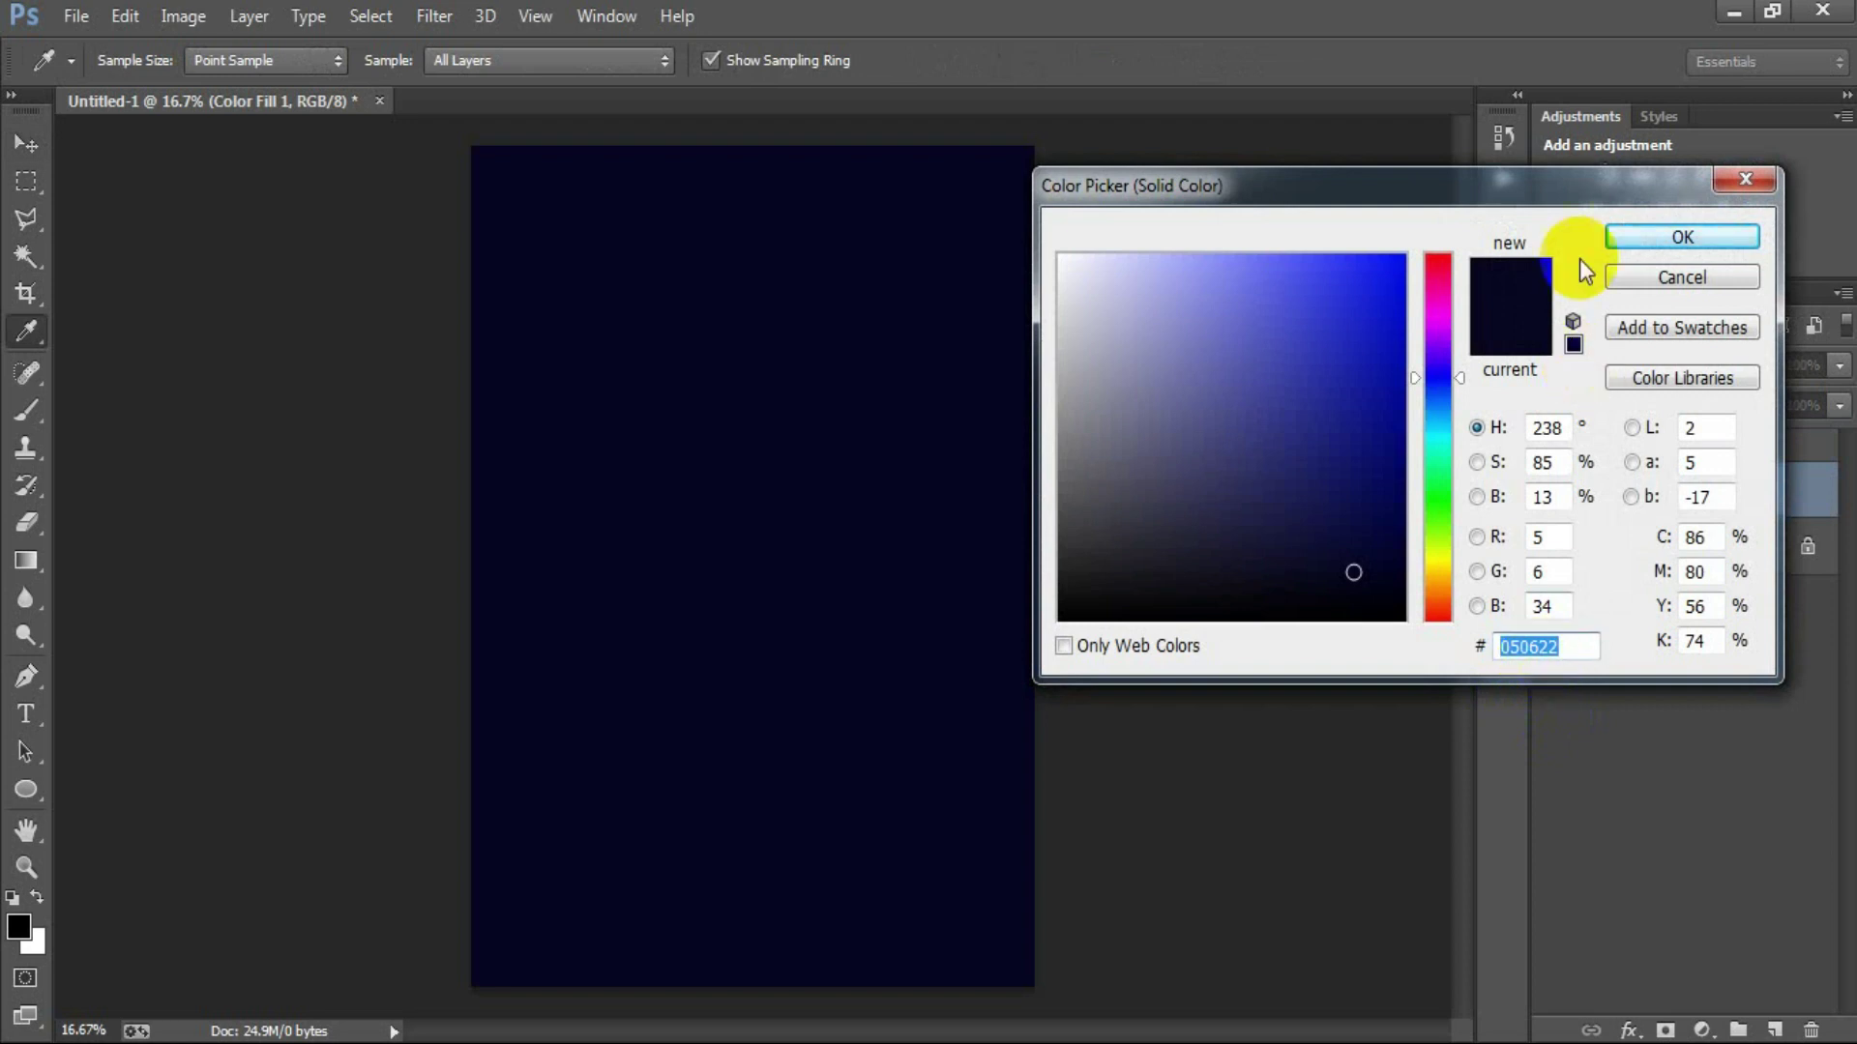
click(1644, 236)
click(1581, 447)
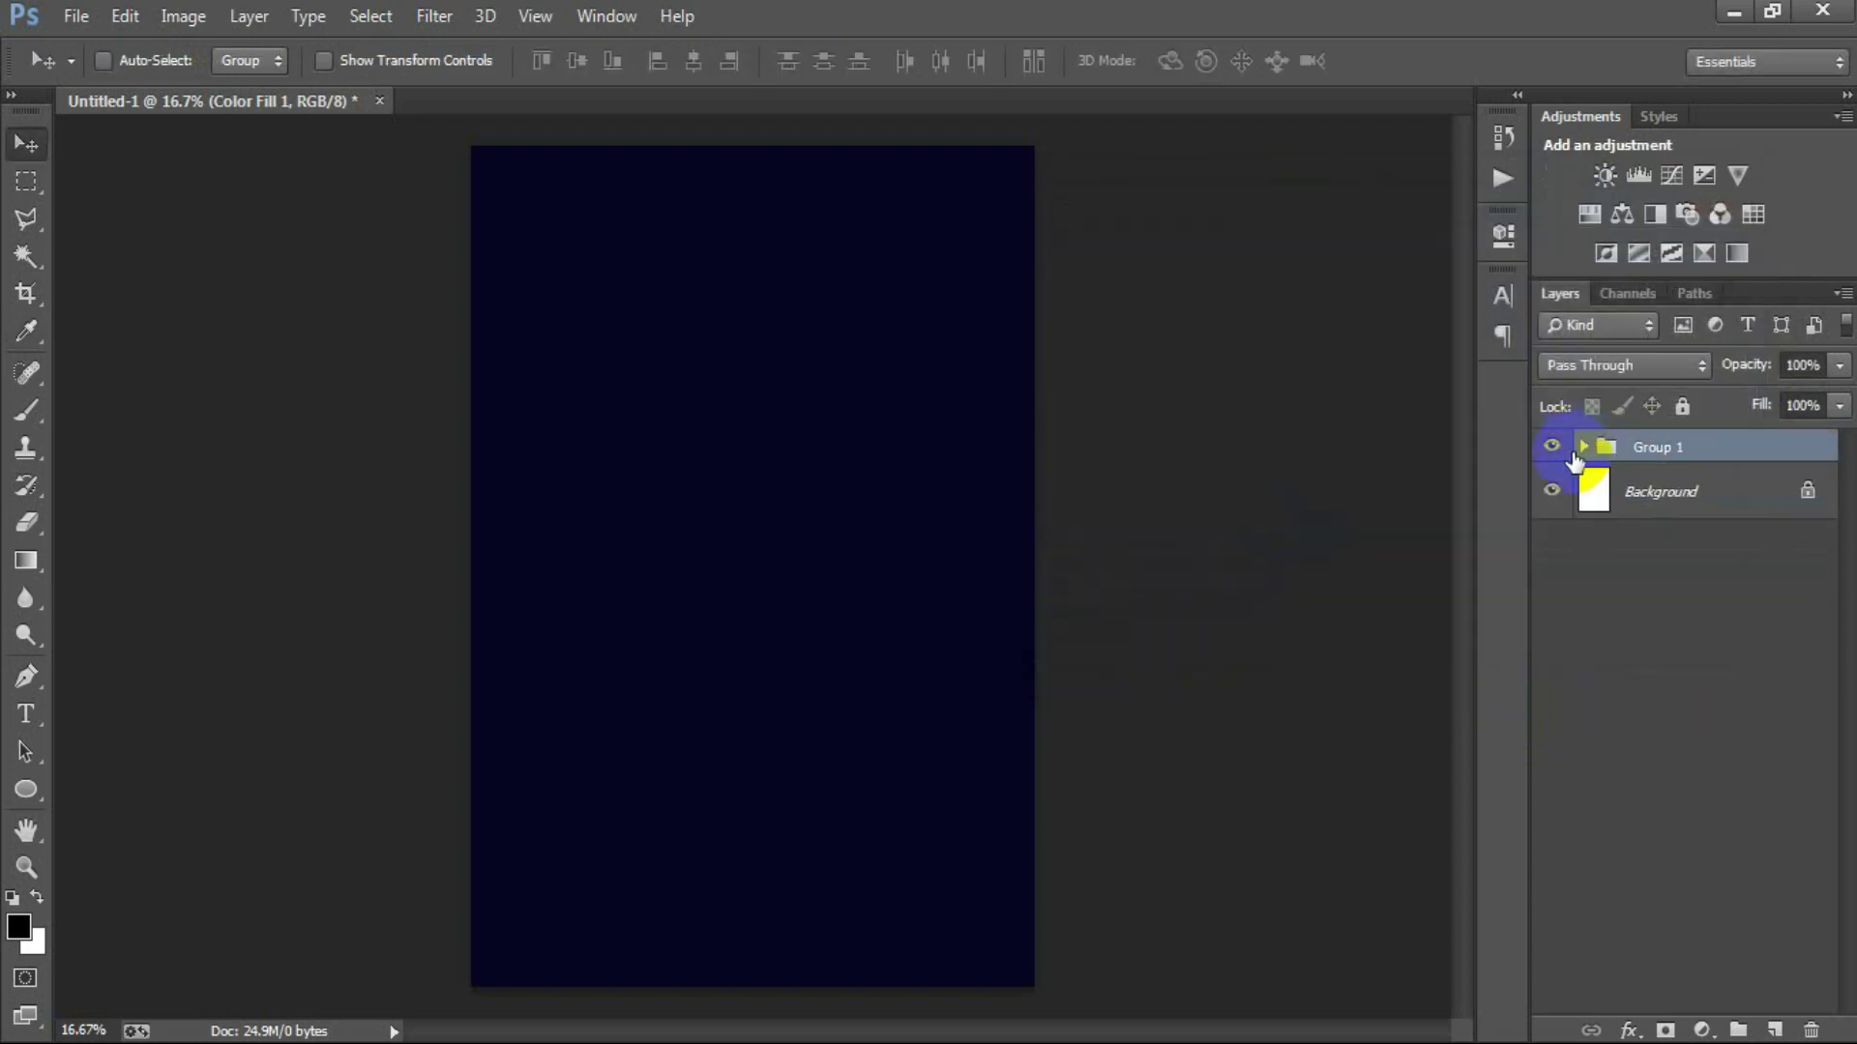
click(64, 16)
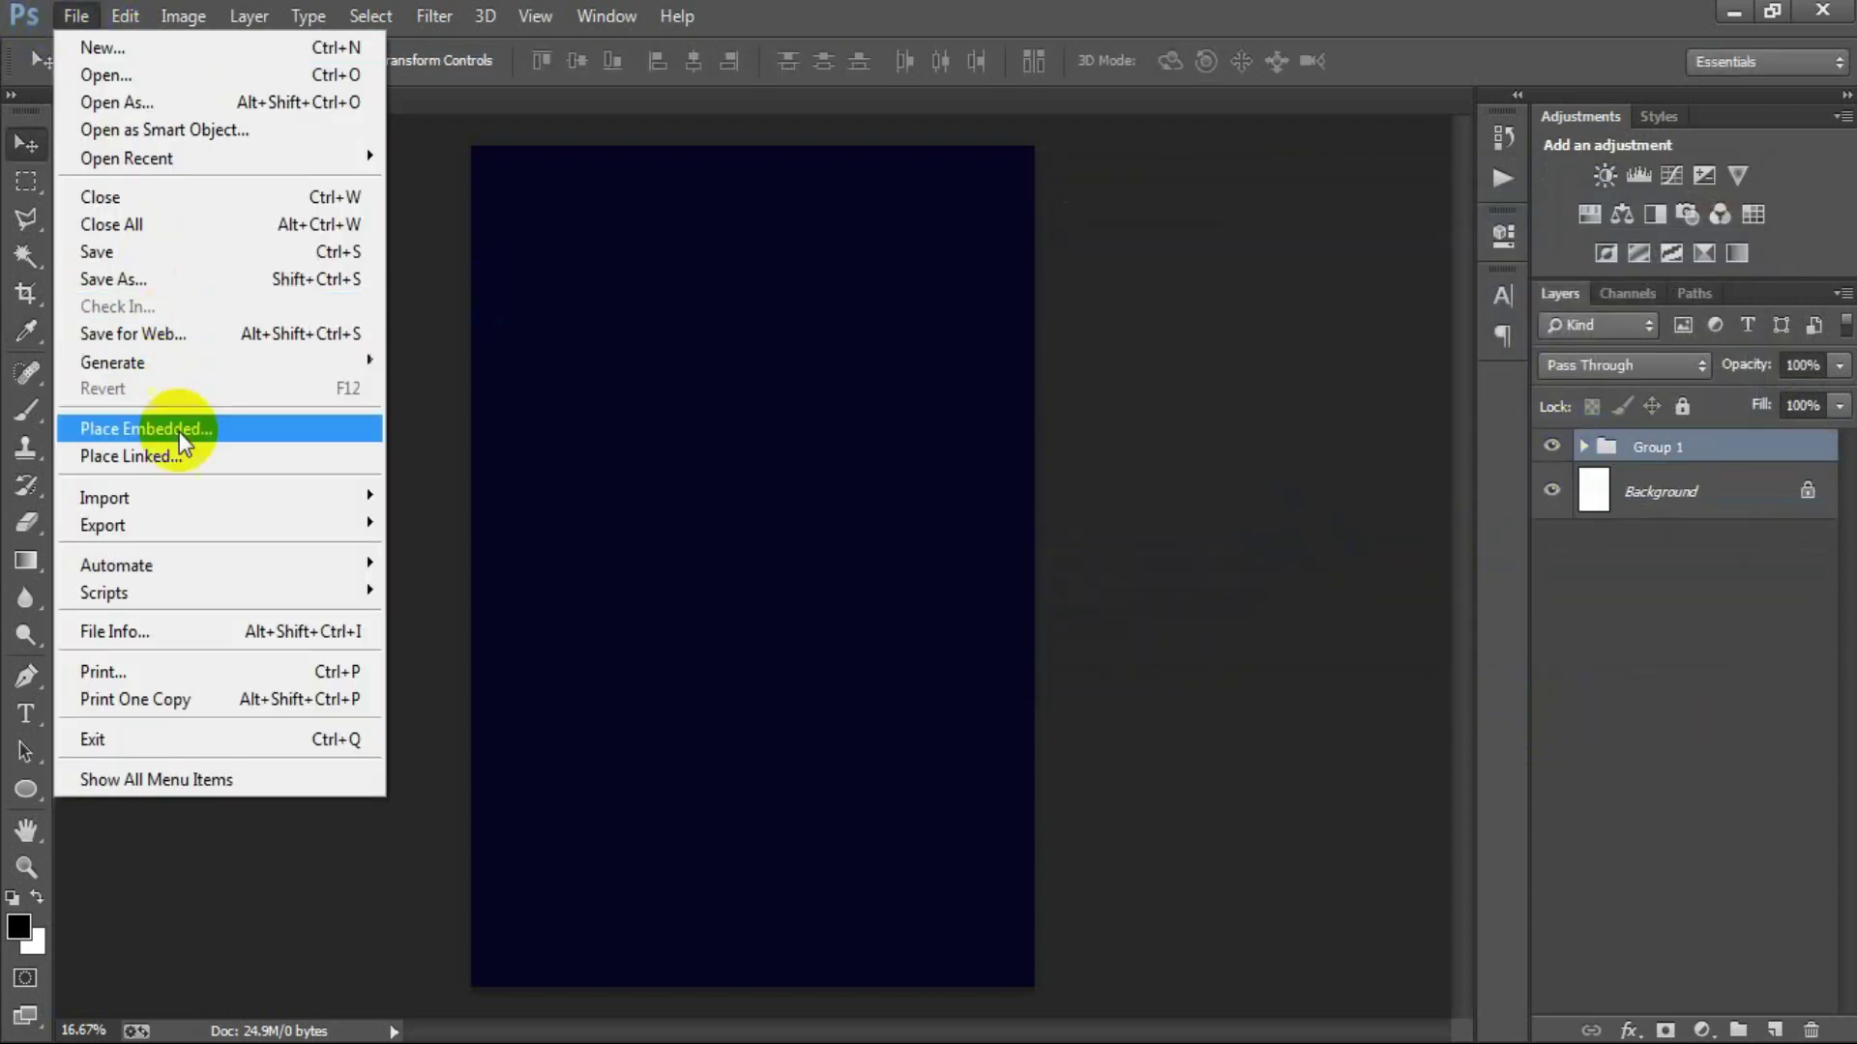
Place the linked mandala image at the page centre at its default size.
click(229, 455)
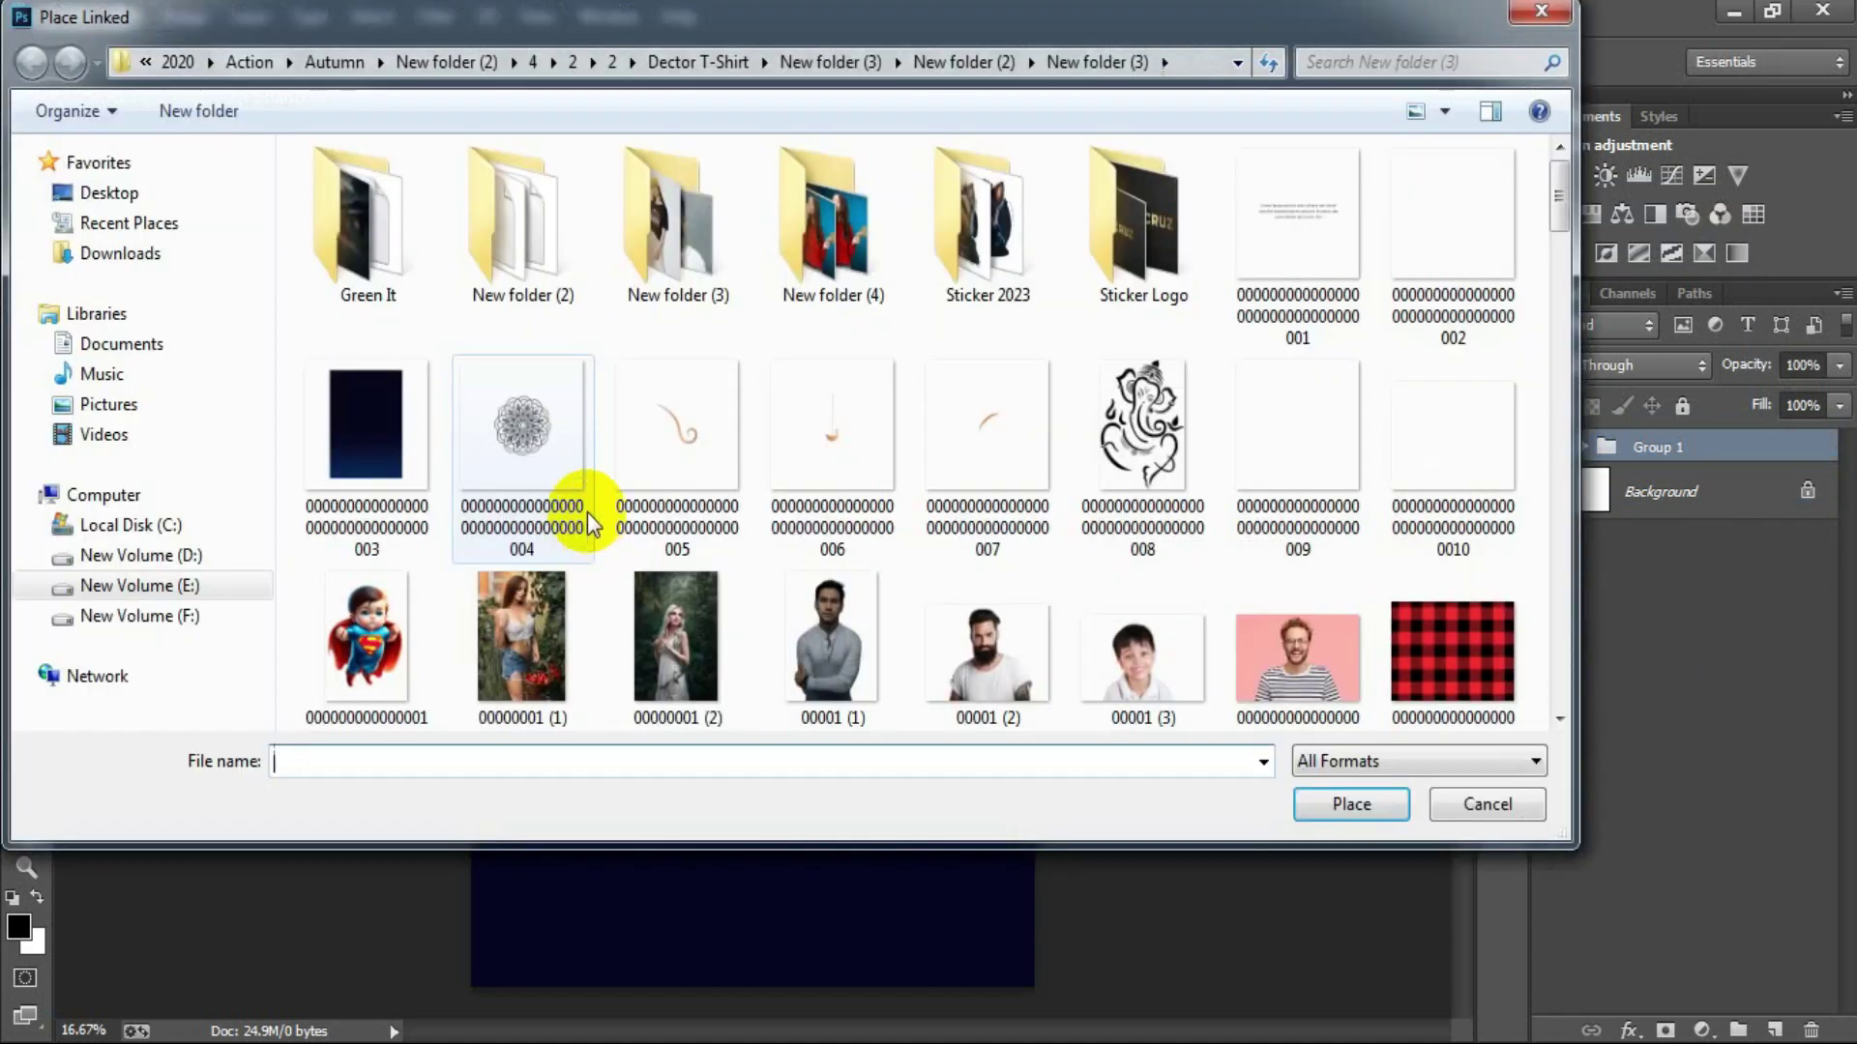
double_click(532, 446)
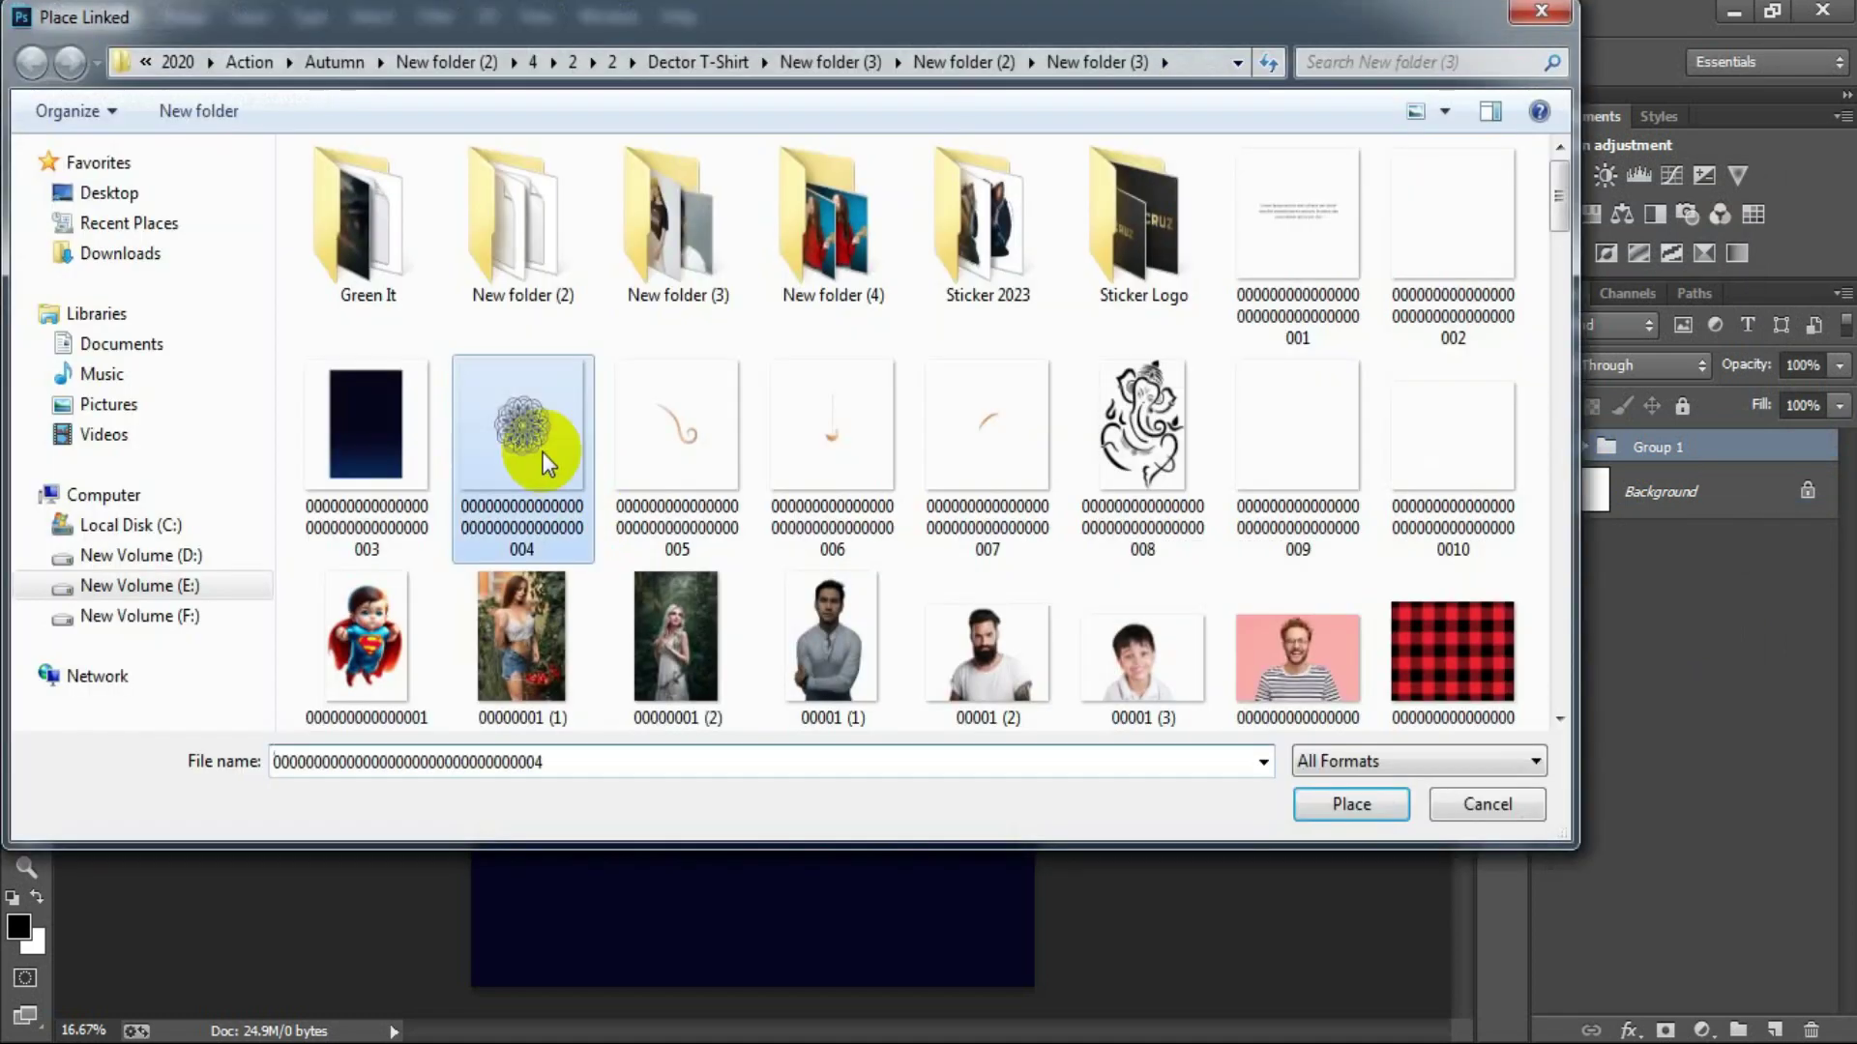
click(952, 61)
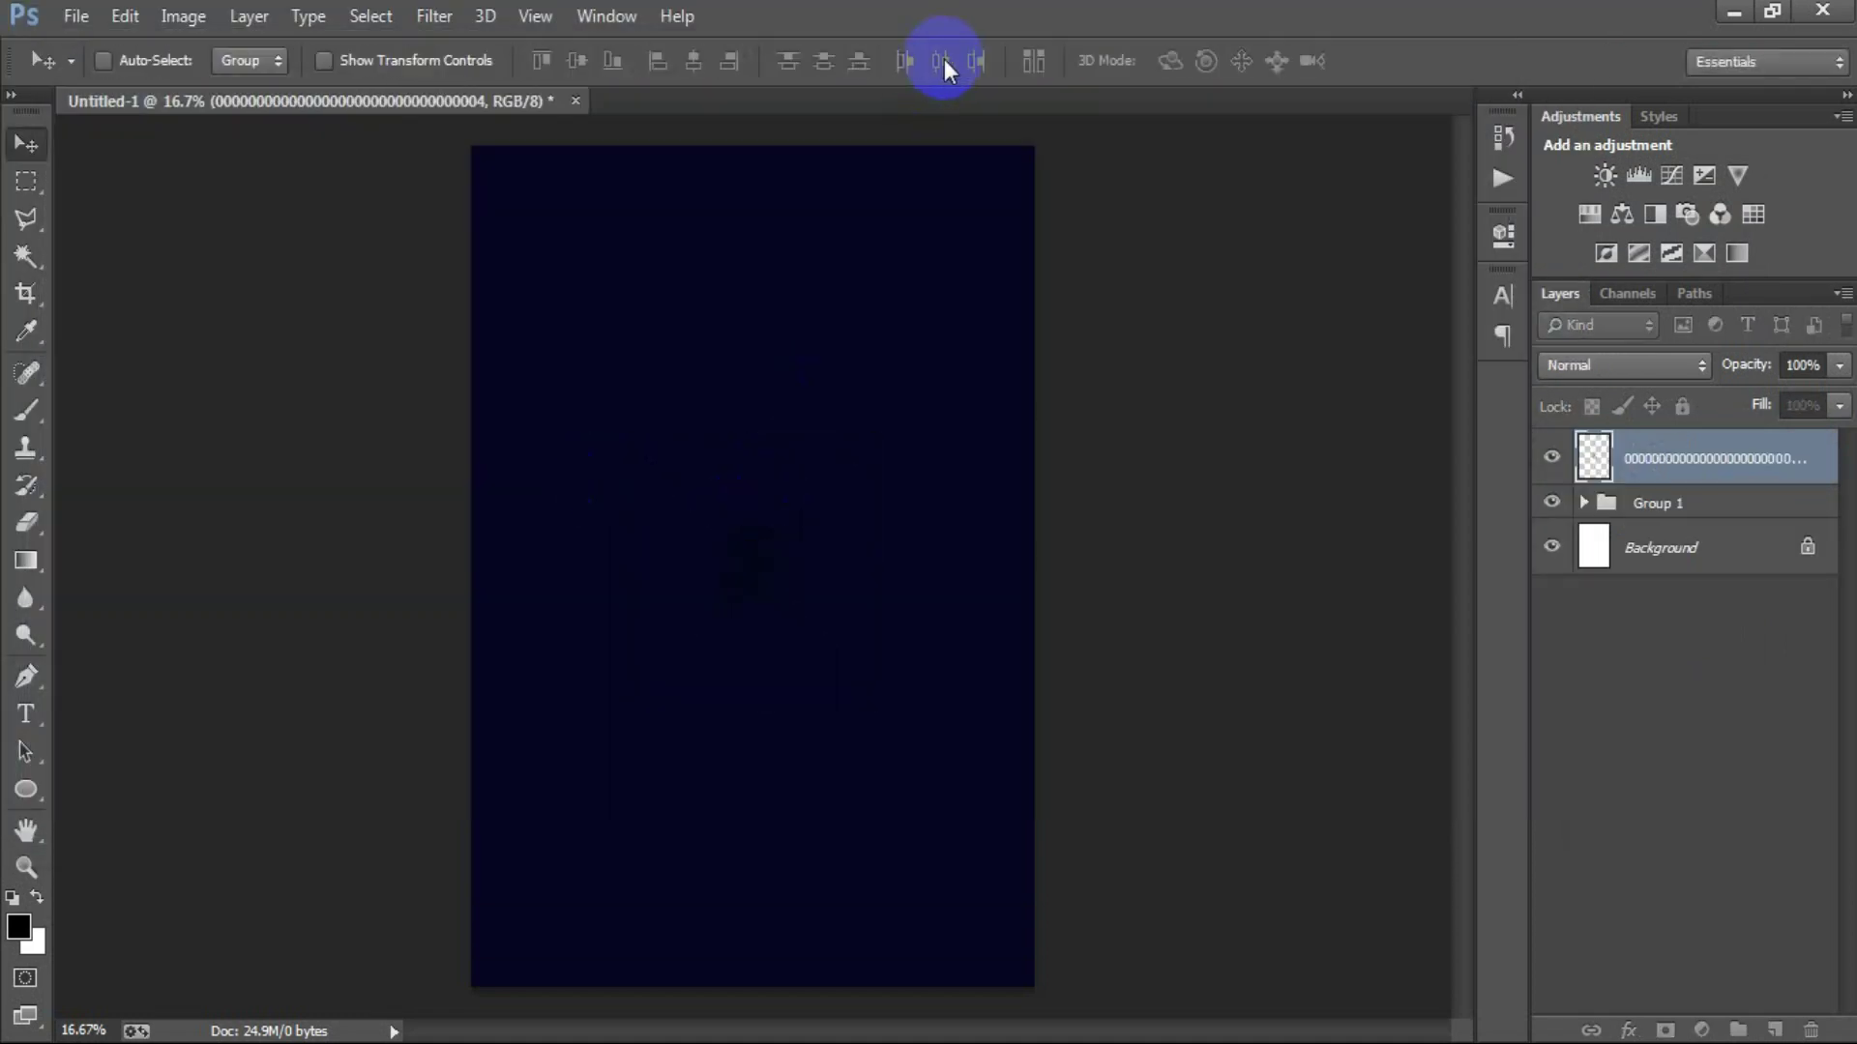
Tint the mandala light blue with a #6694BE Color Overlay effect.
double_click(1830, 457)
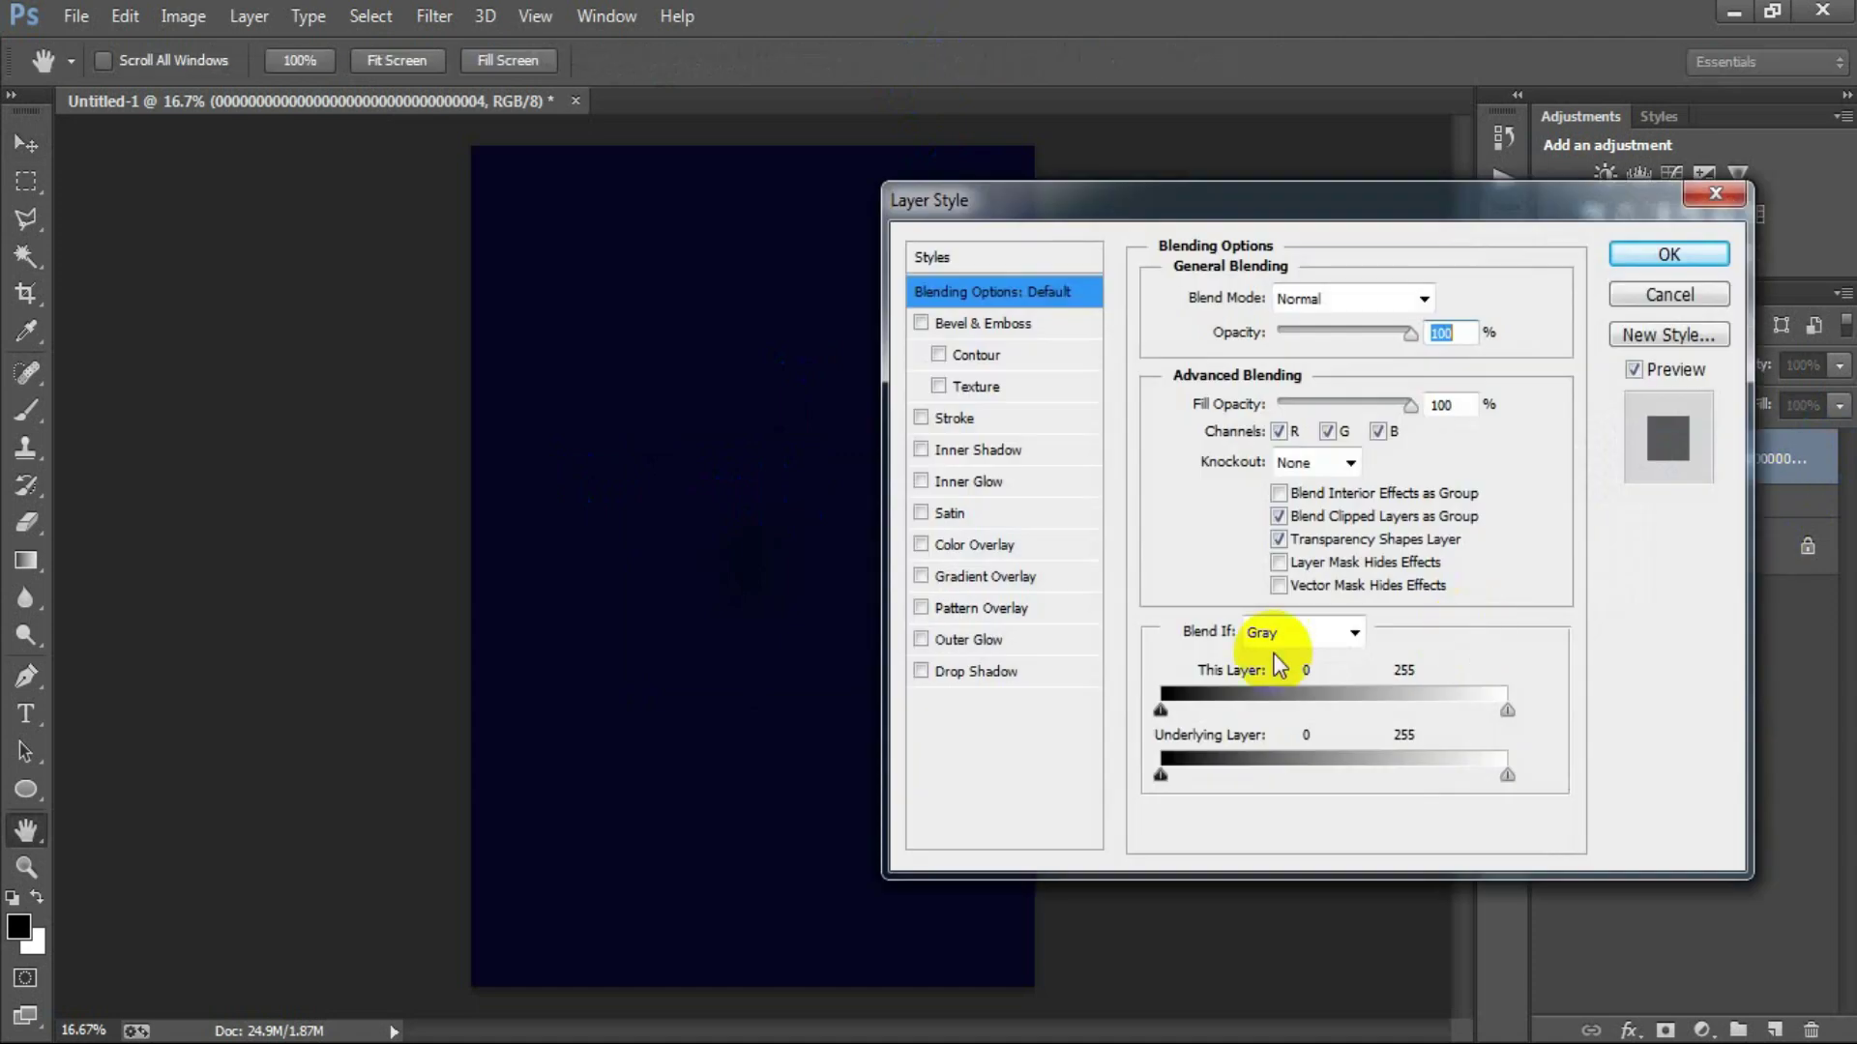
click(996, 544)
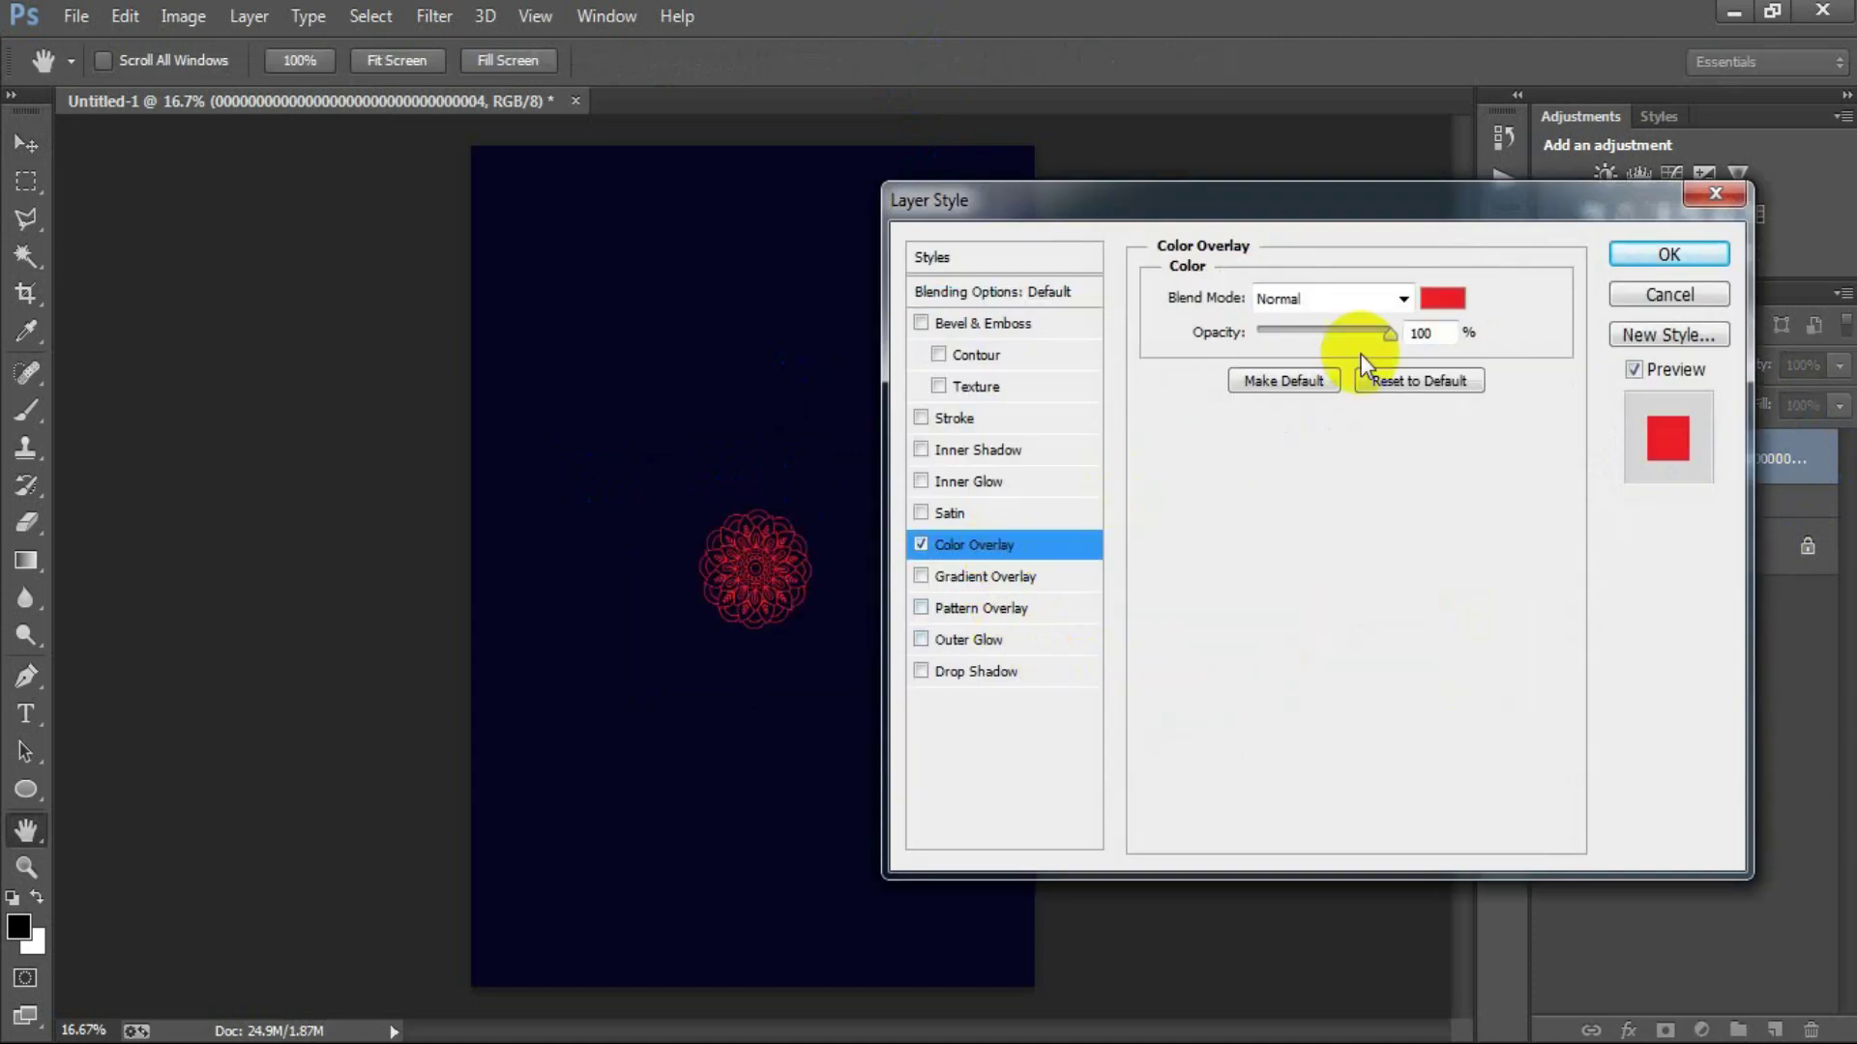
click(1456, 305)
double_click(1538, 646)
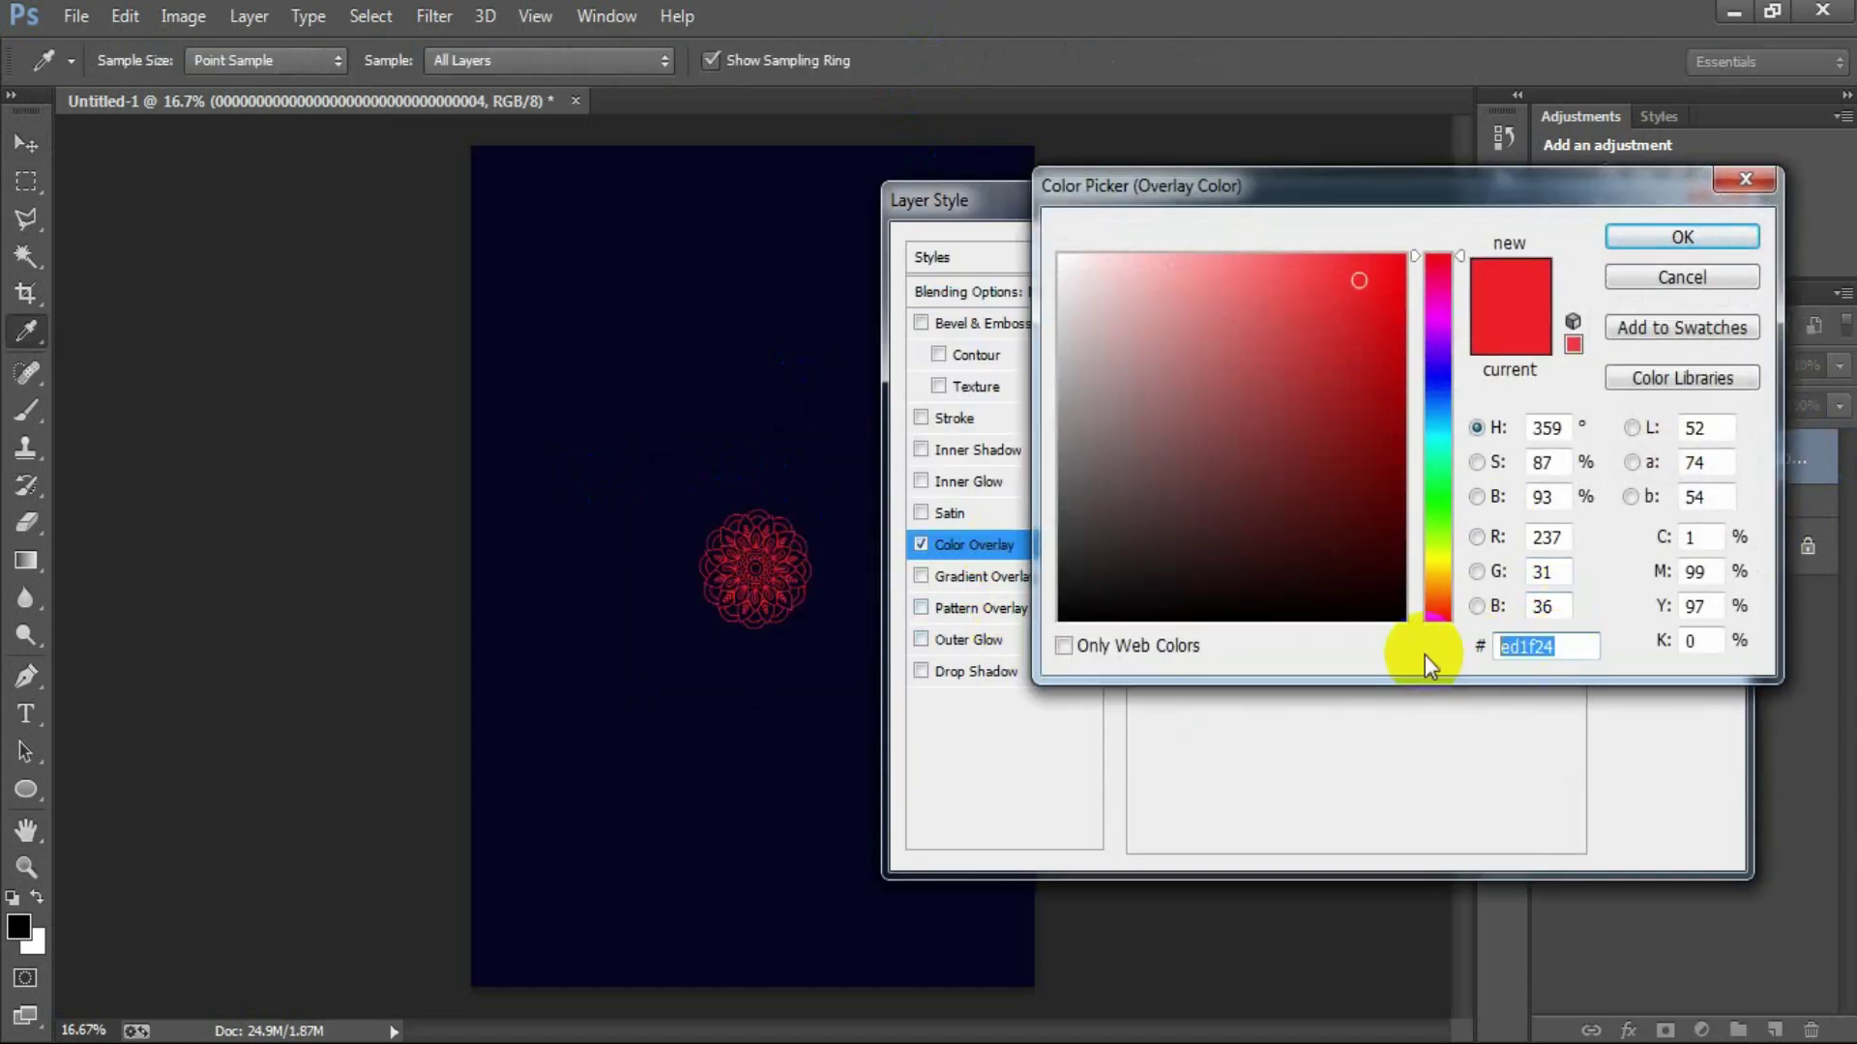
text(669)
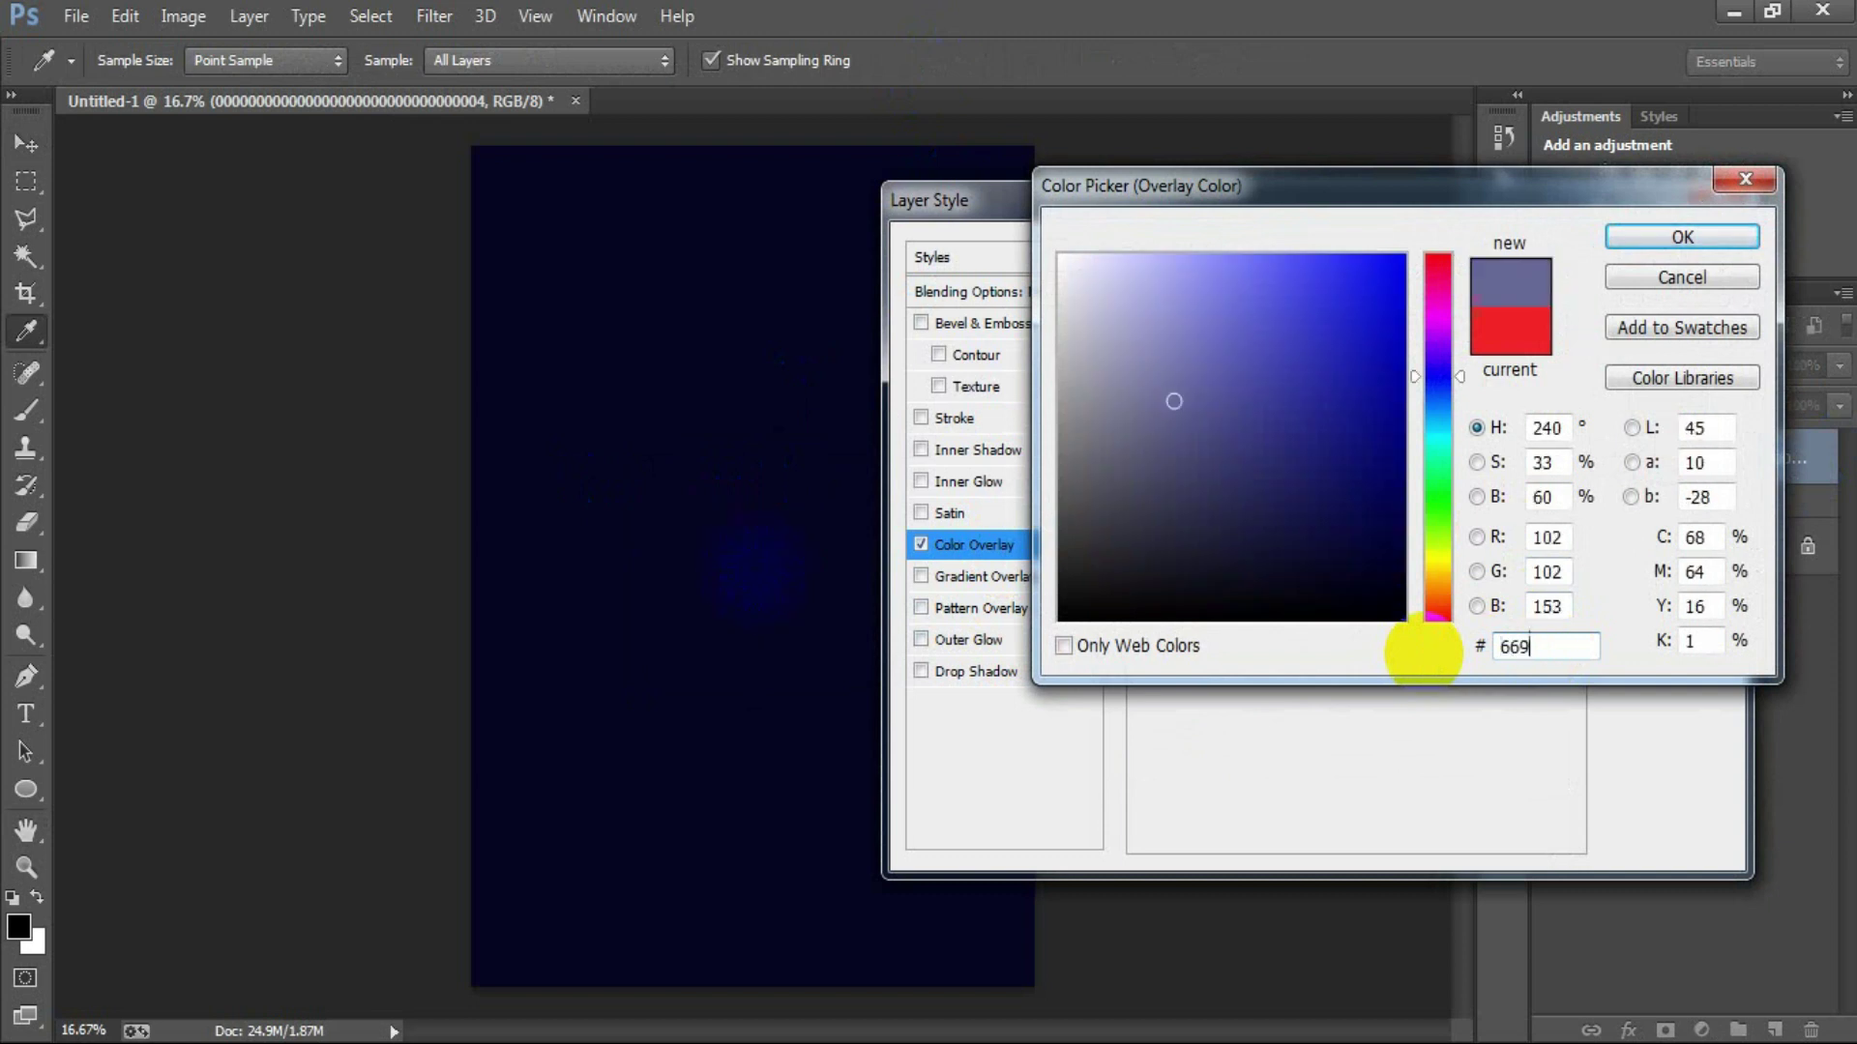
text(4BE)
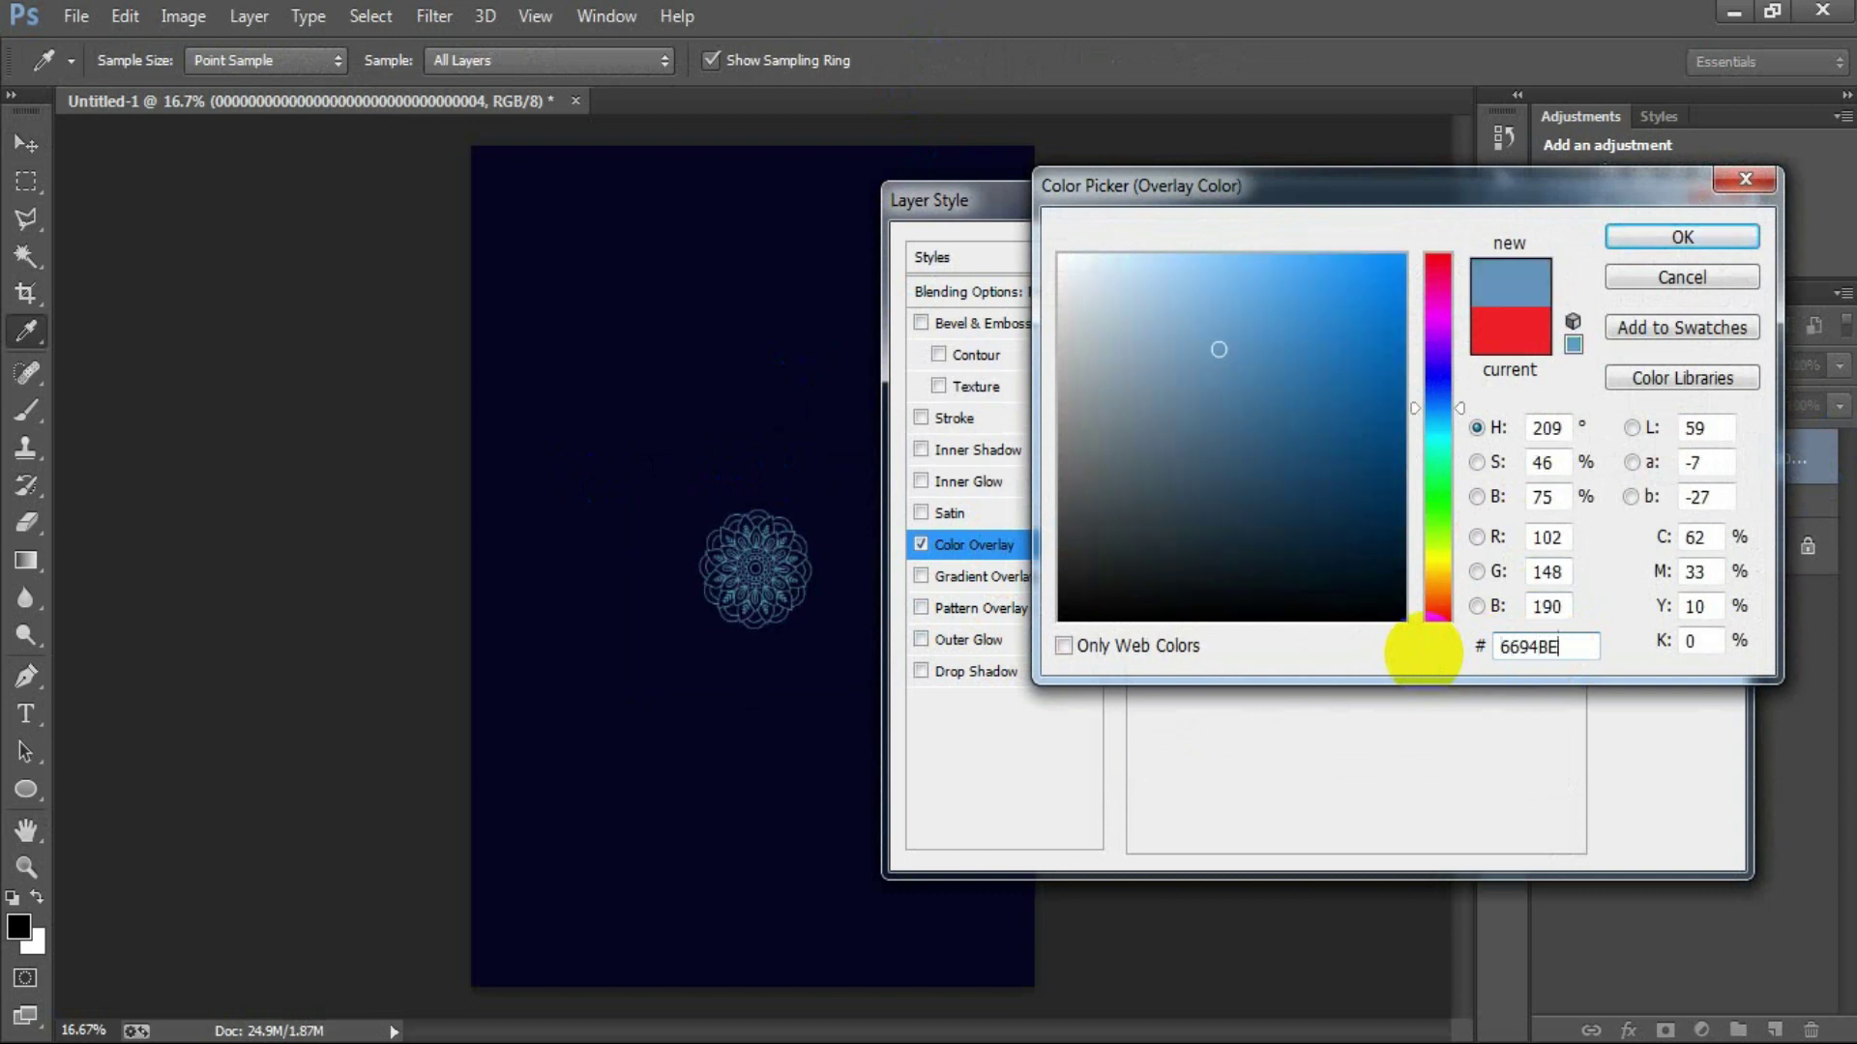
click(1639, 237)
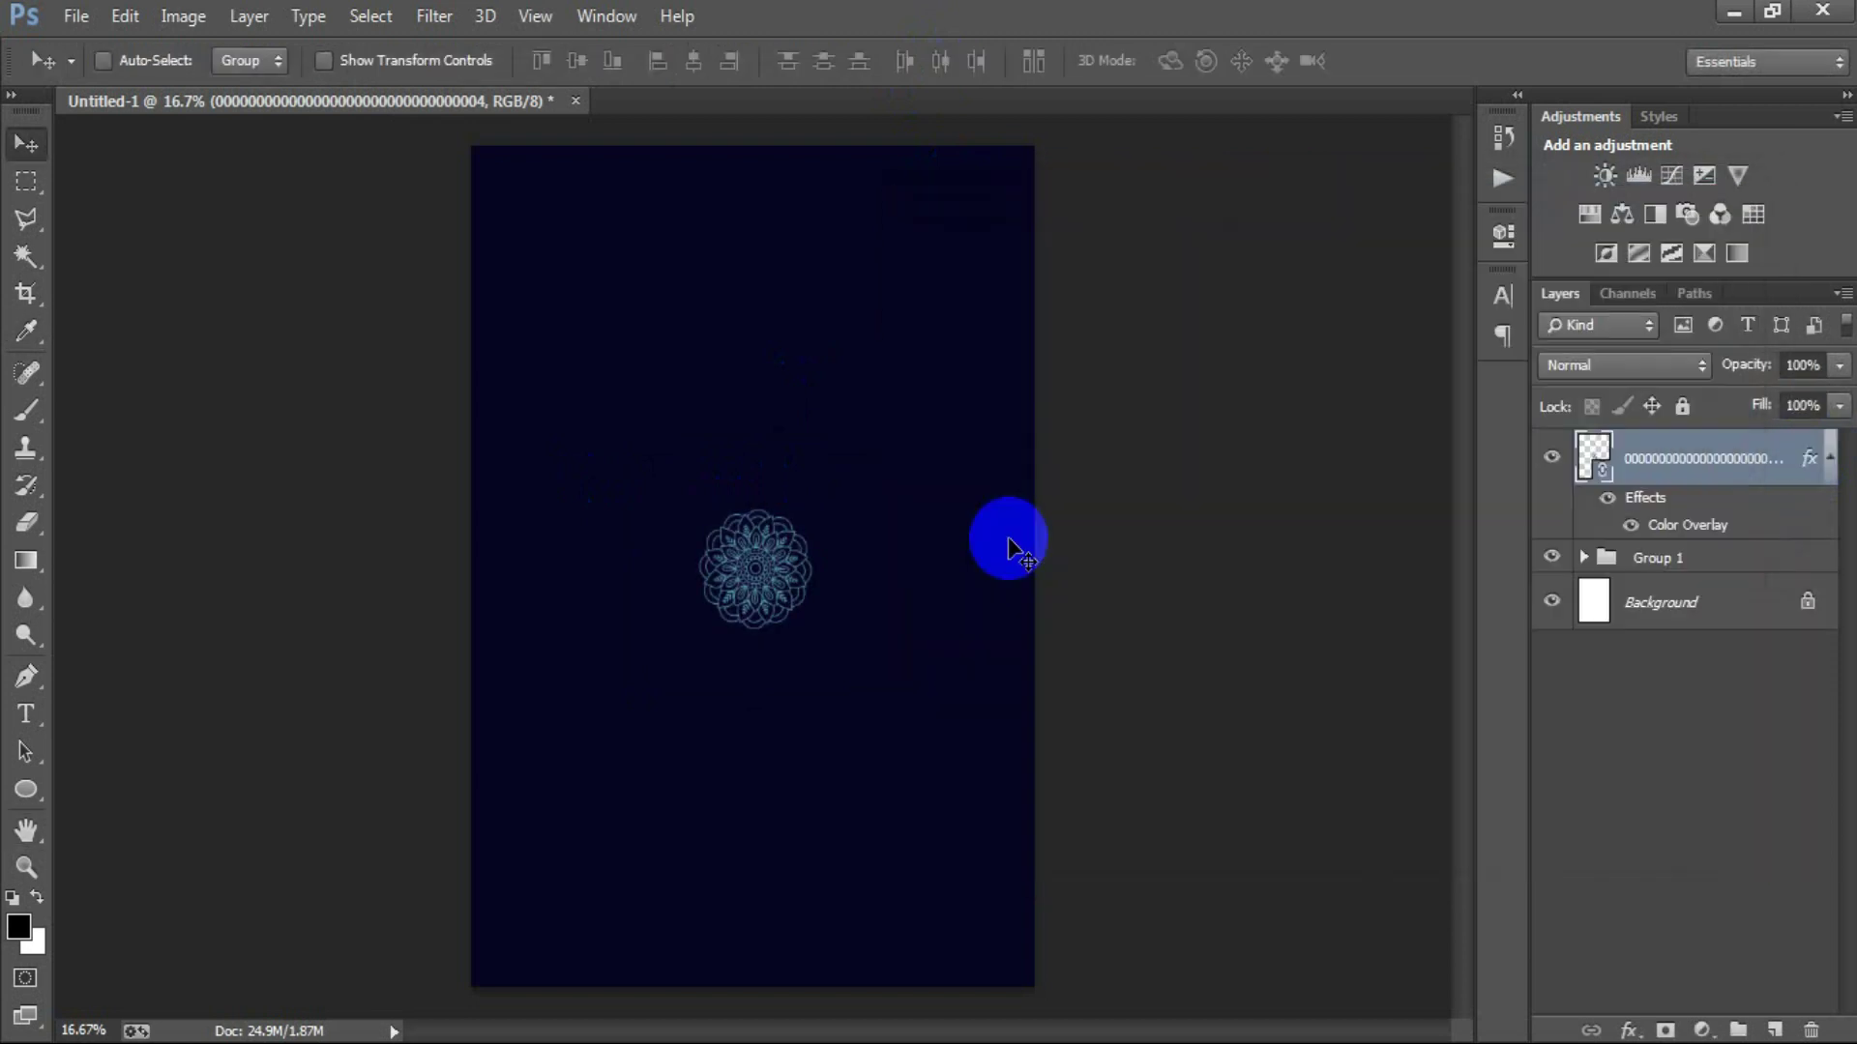
Scale the mandala to about 246% and position it on the upper-left edge.
key(ctrl+t)
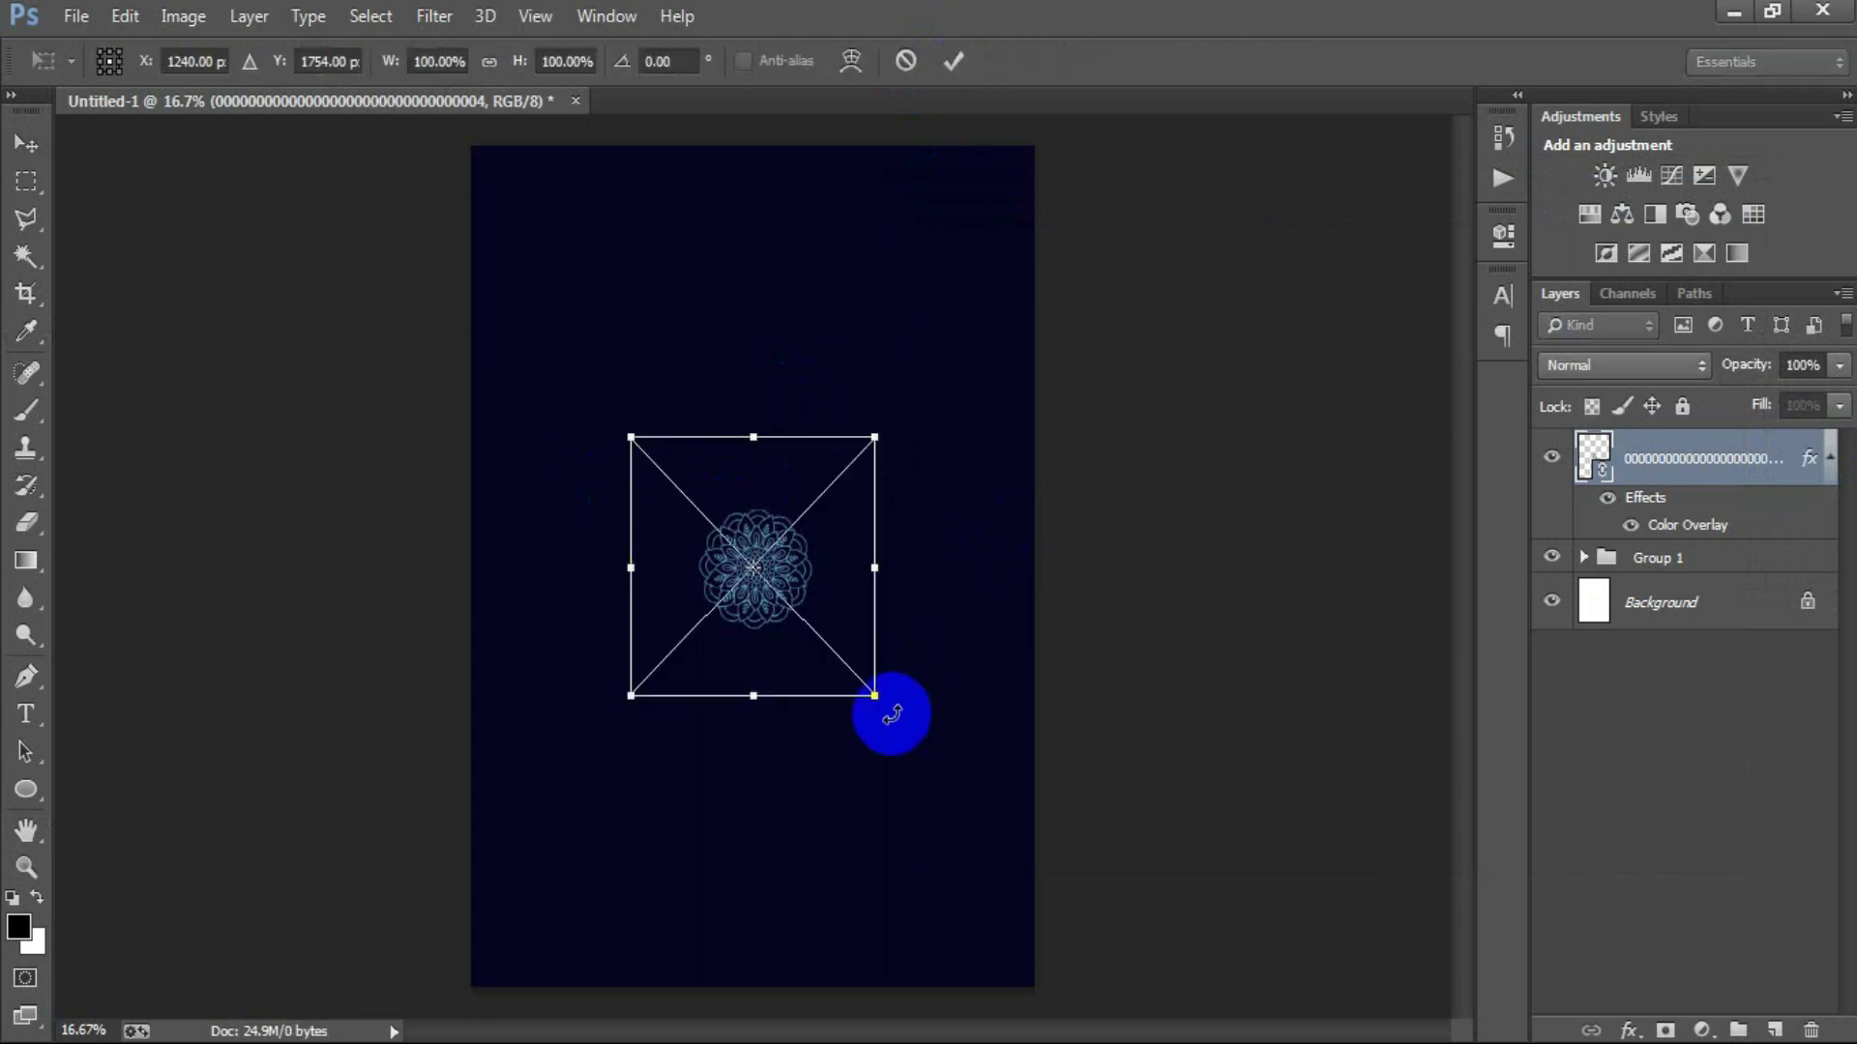
drag(875, 694, 1007, 1003)
mouse_move(845, 543)
mouse_down()
mouse_move(788, 440)
mouse_move(652, 418)
mouse_up()
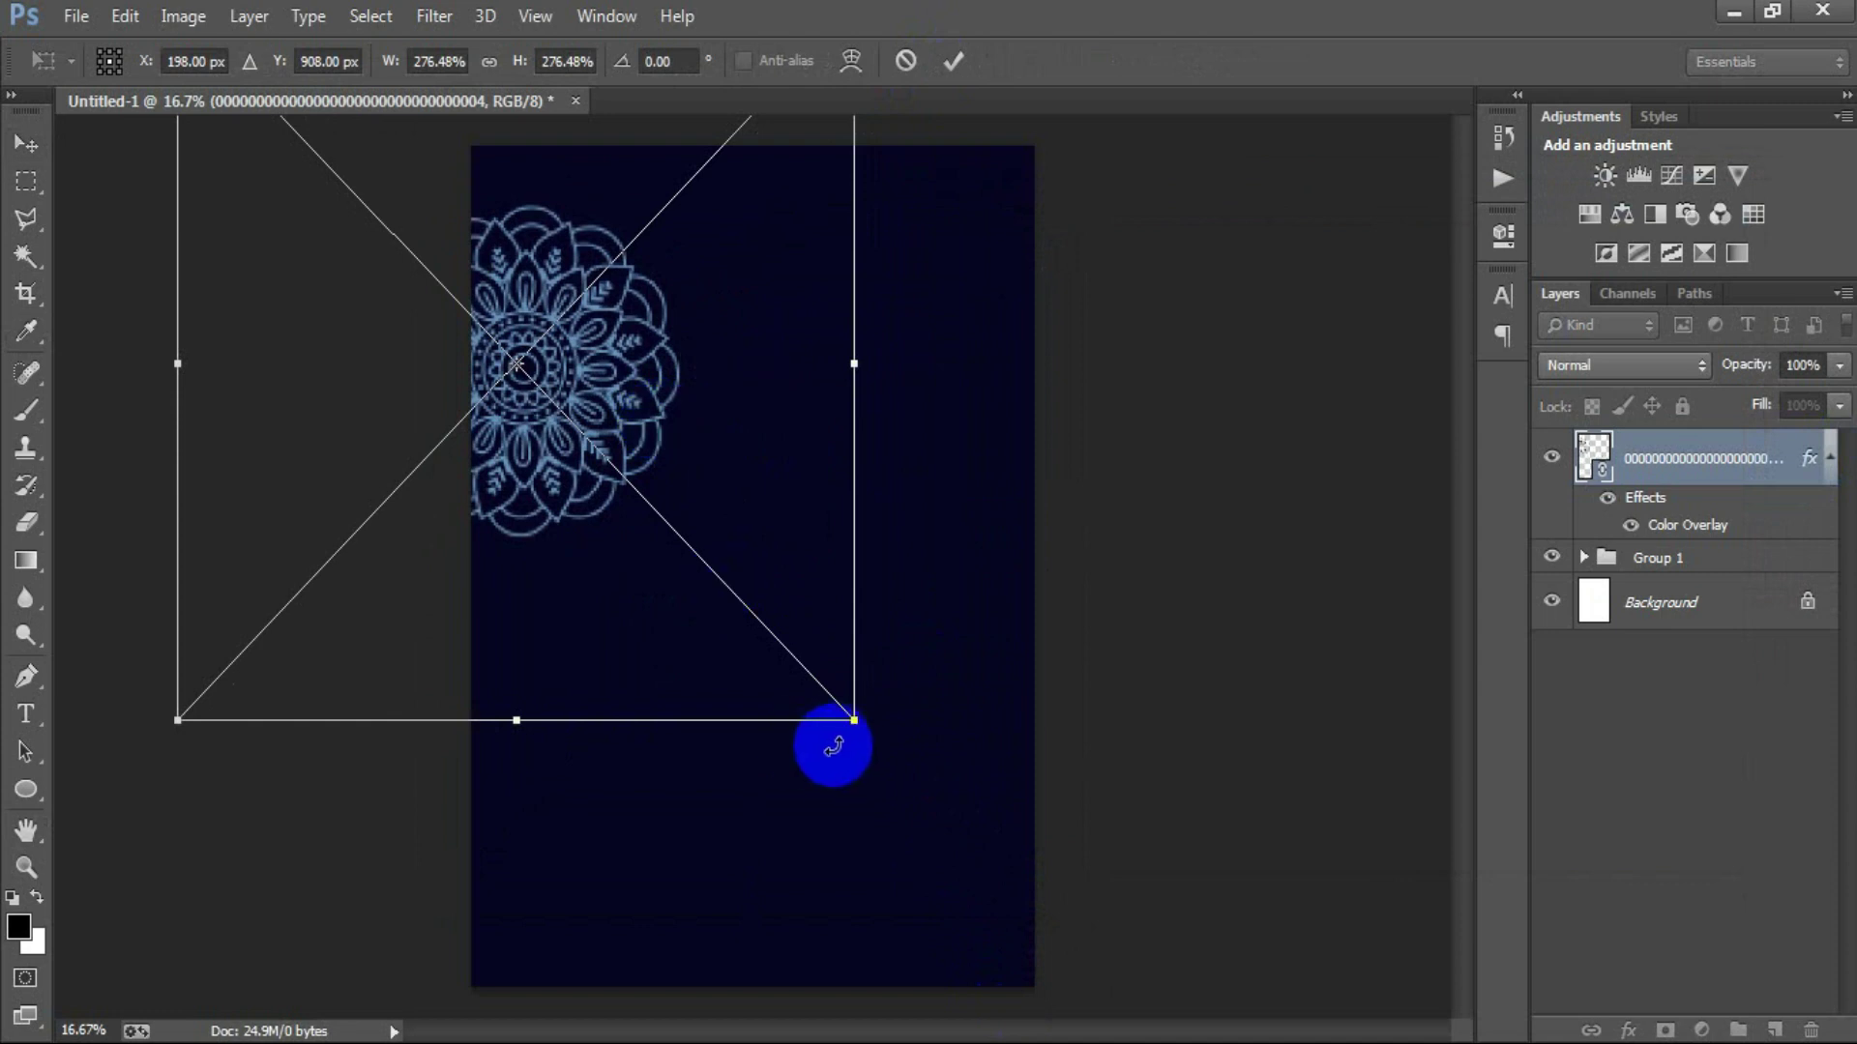
drag(853, 721, 817, 682)
drag(696, 464, 700, 440)
click(954, 61)
Duplicate the mandala into the bottom-right corner at about 167%.
drag(575, 392, 1006, 947)
key(ctrl+t)
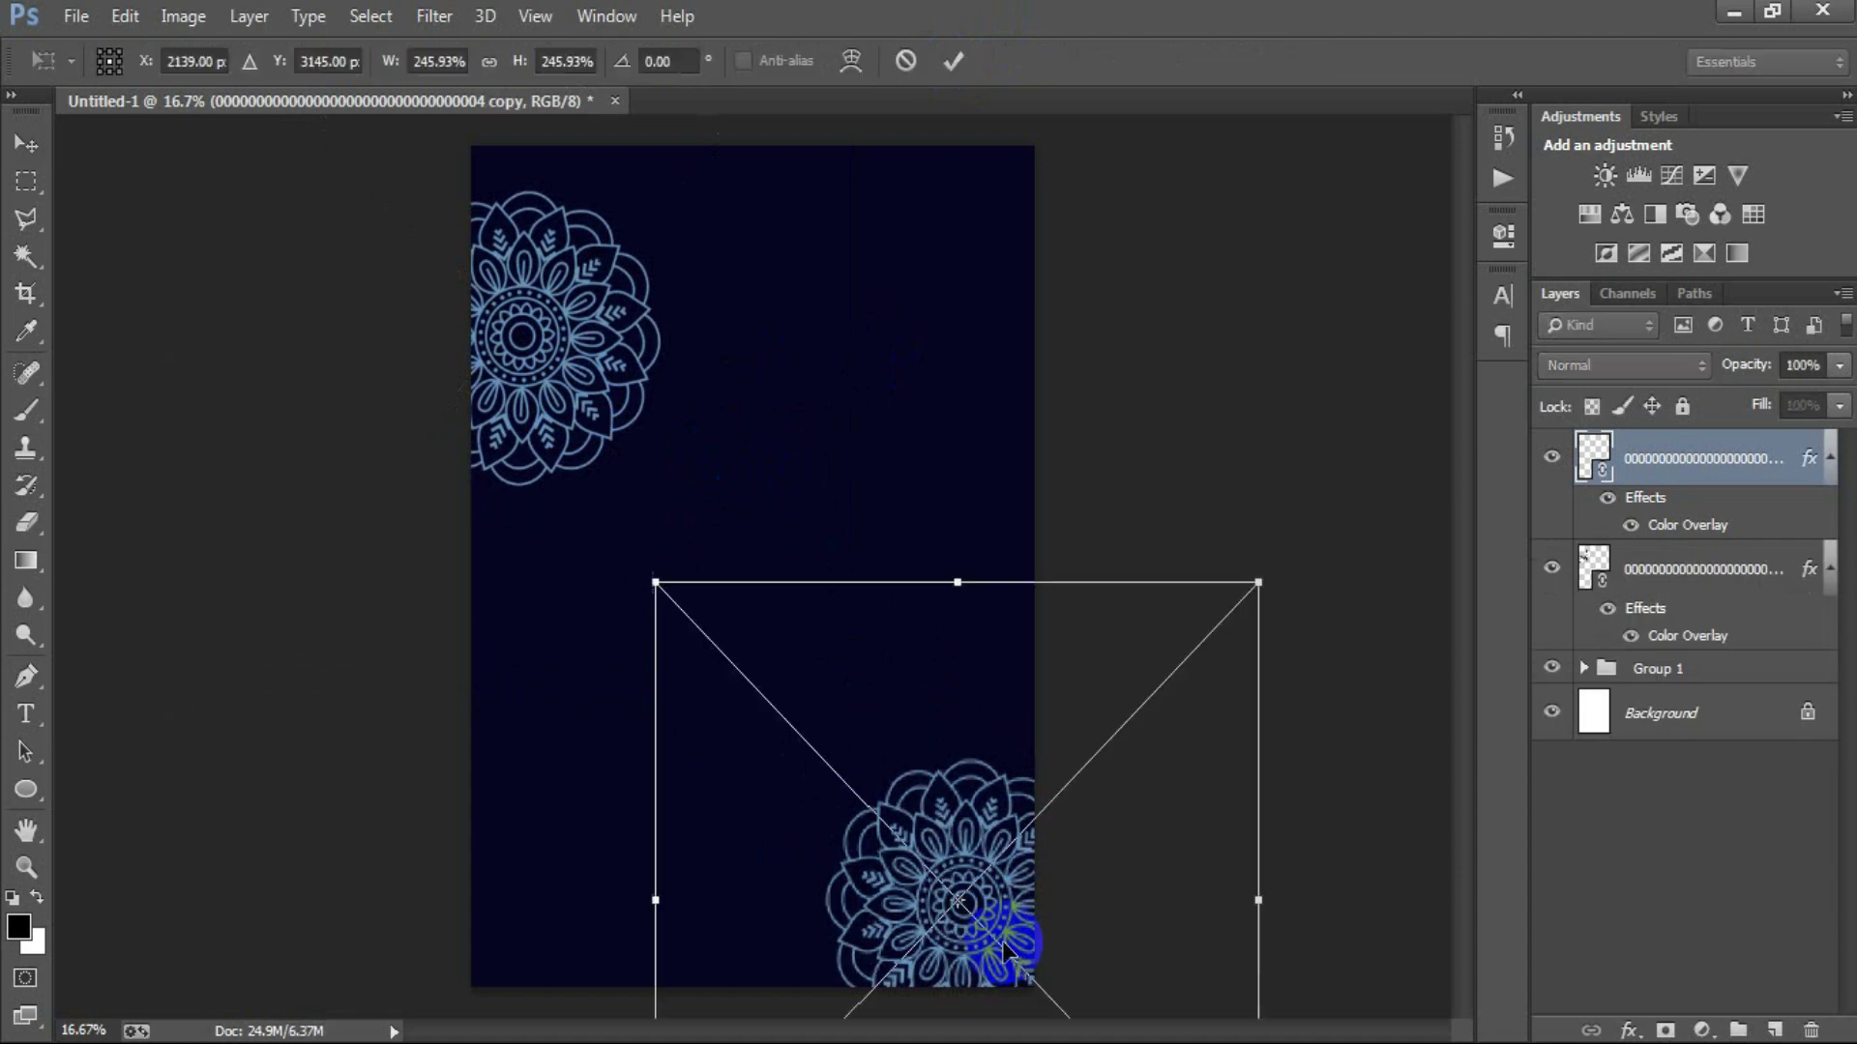
drag(1257, 580, 1160, 686)
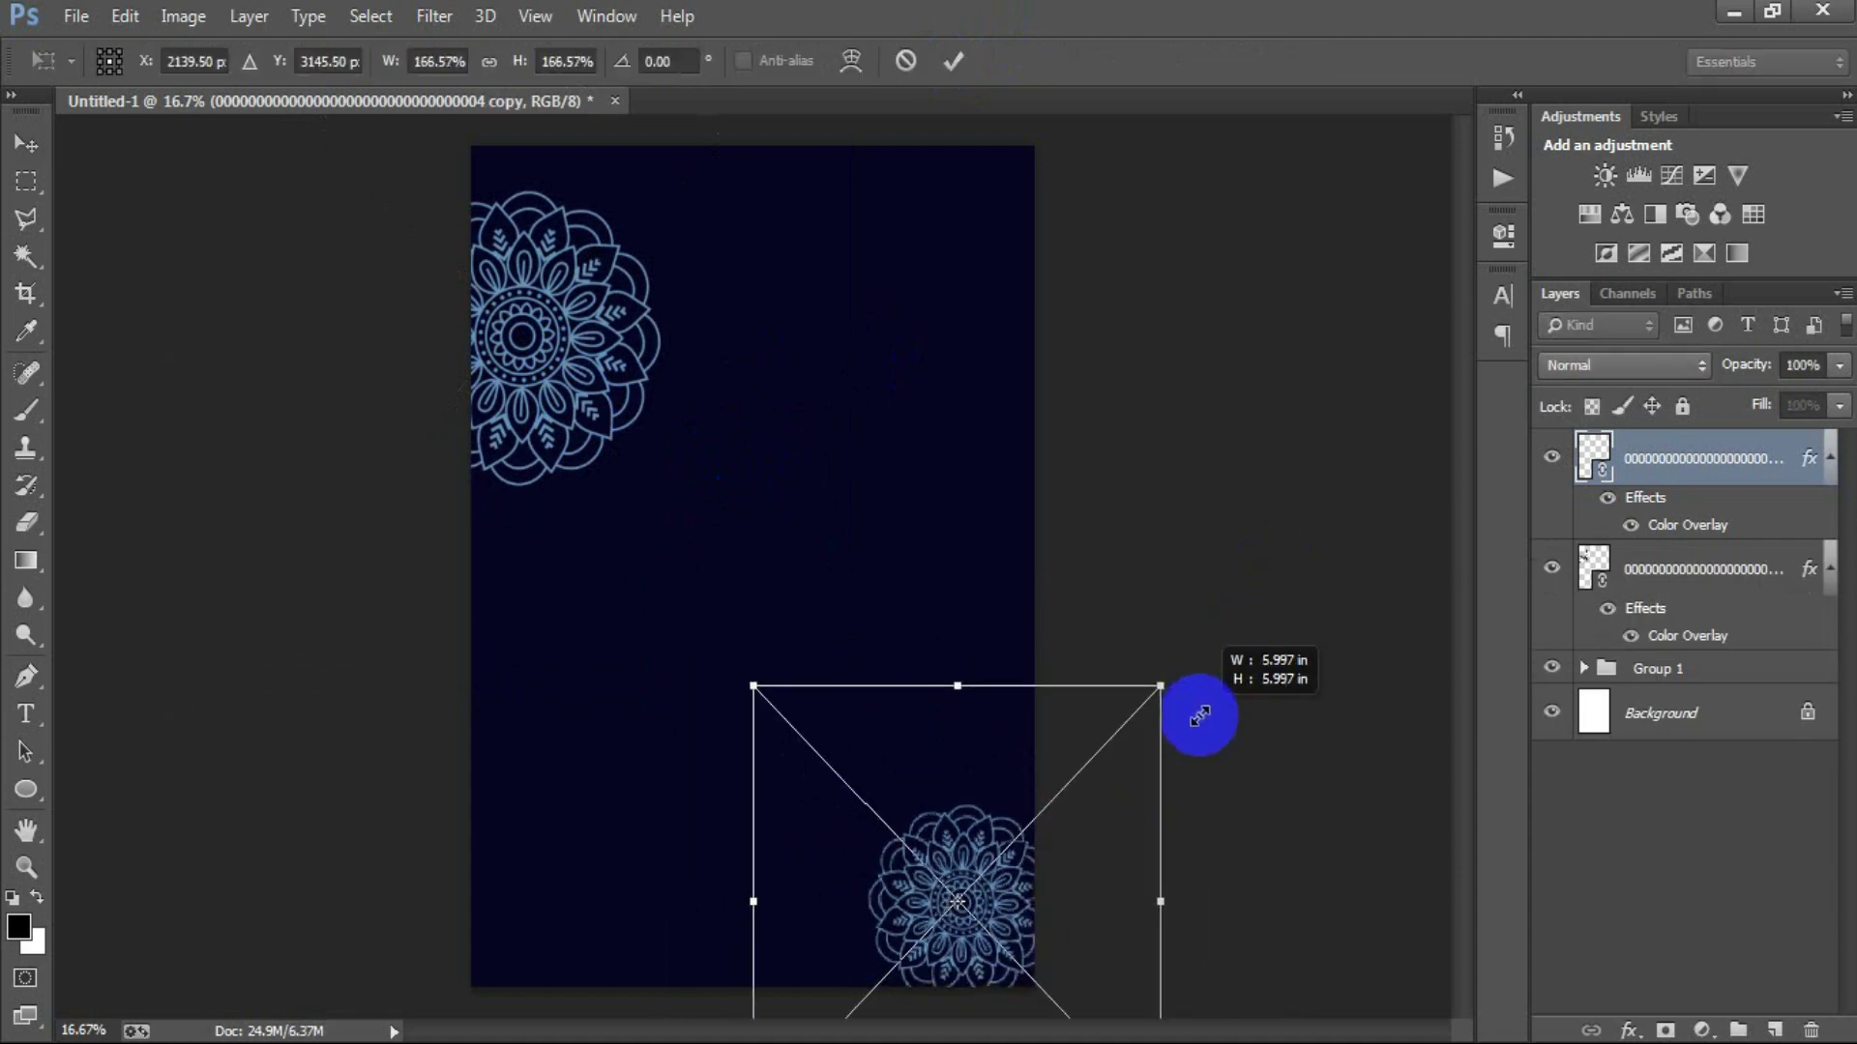
drag(1015, 928, 1038, 980)
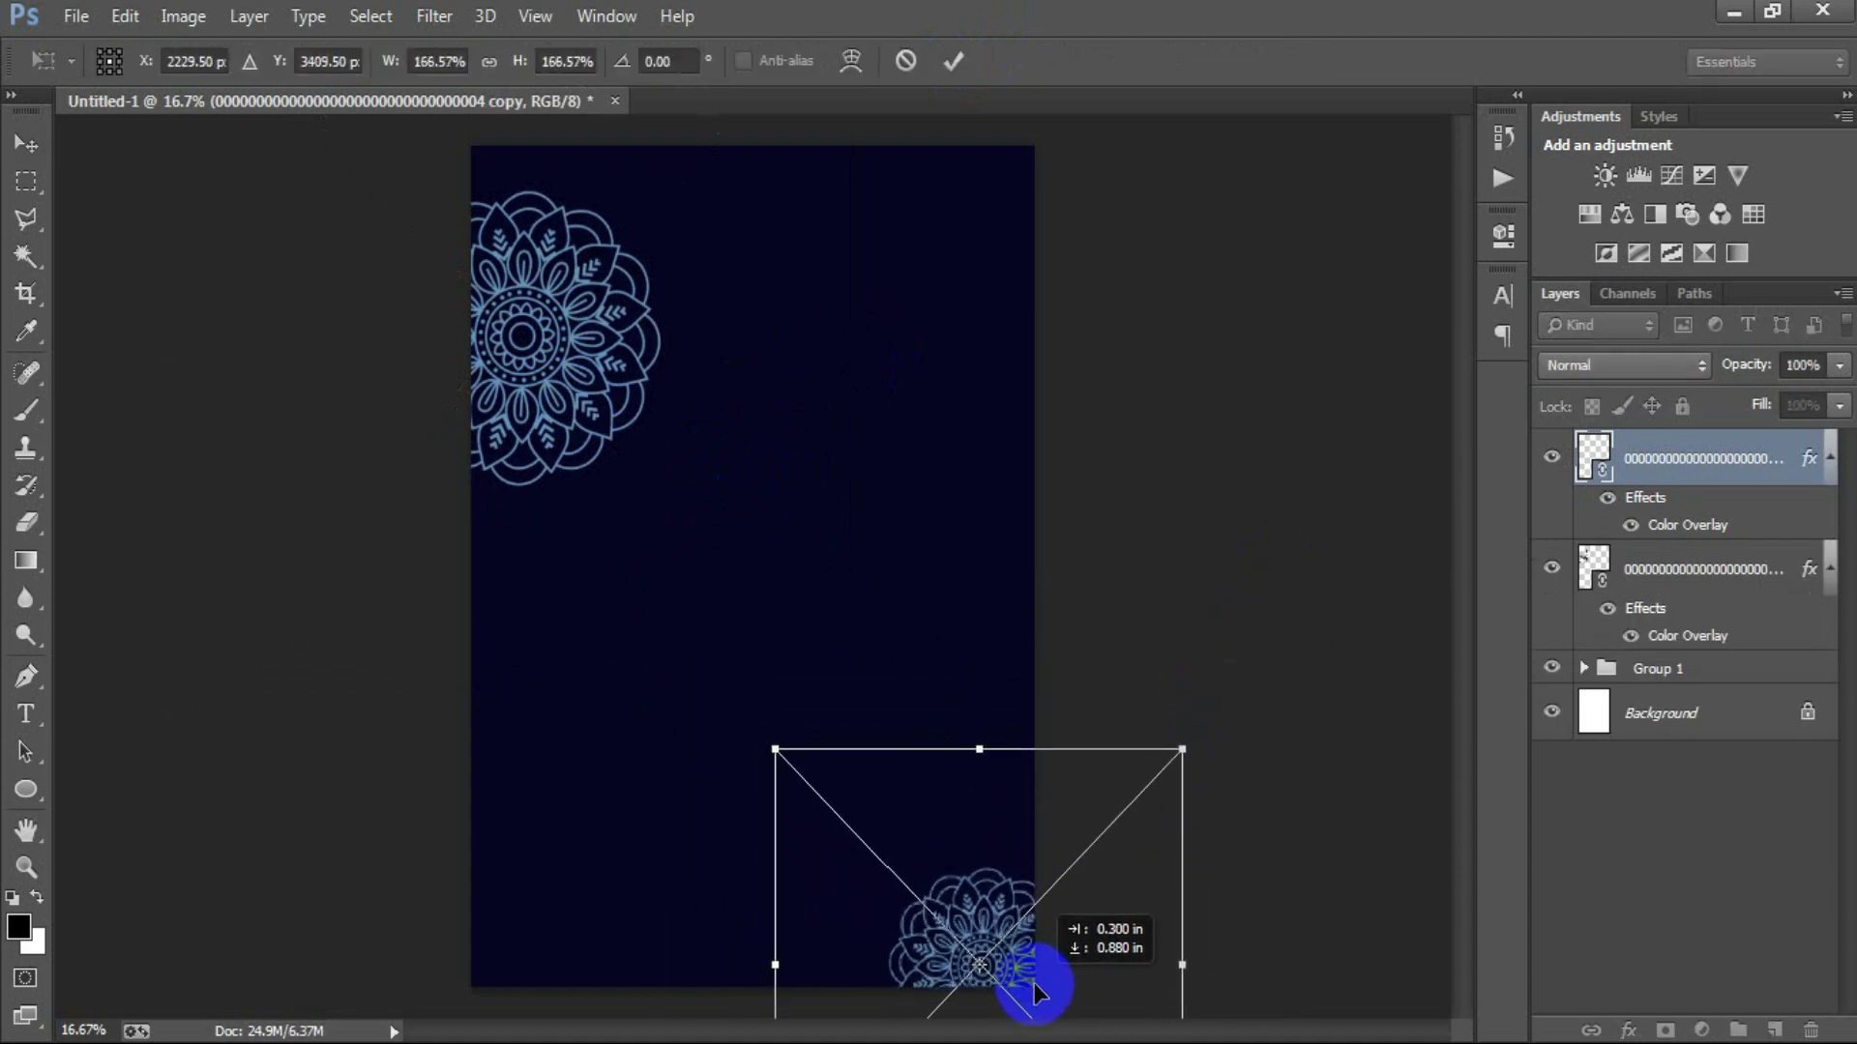
click(954, 61)
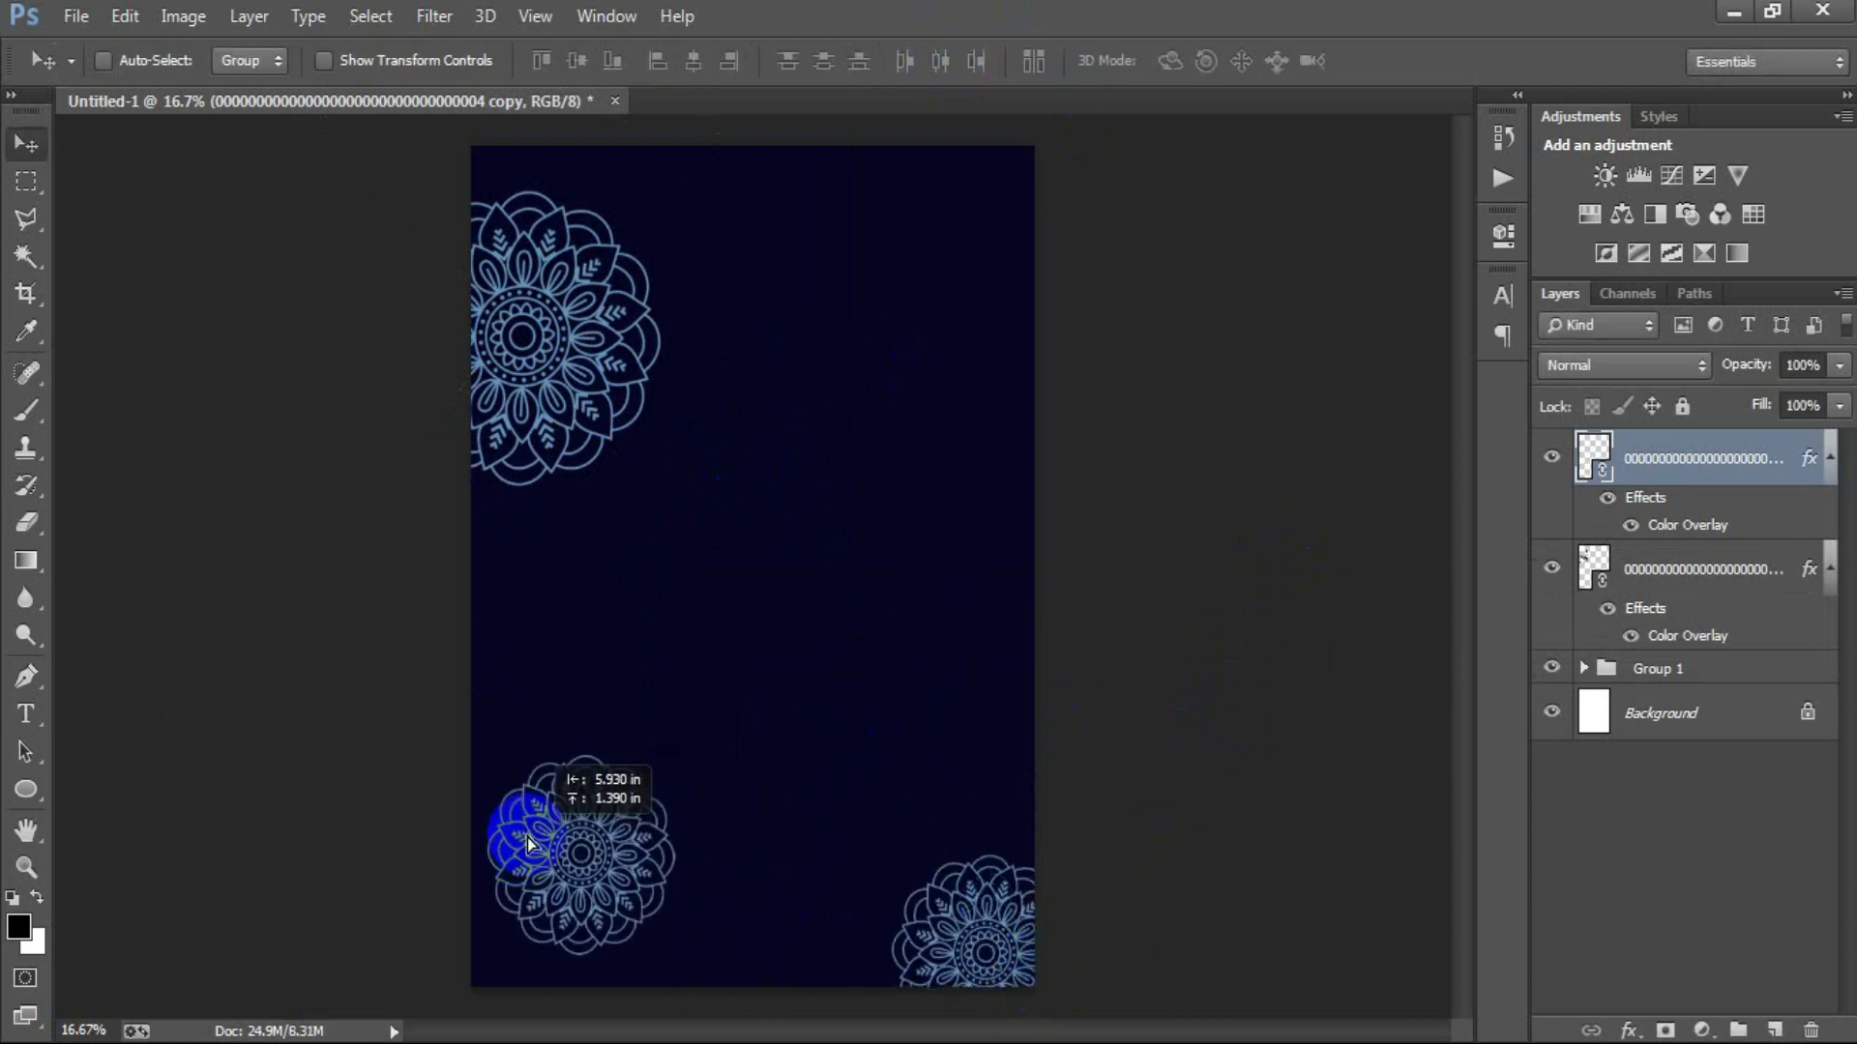
Duplicate a 142% mandala copy and move it to the top-right corner.
drag(942, 951, 416, 828)
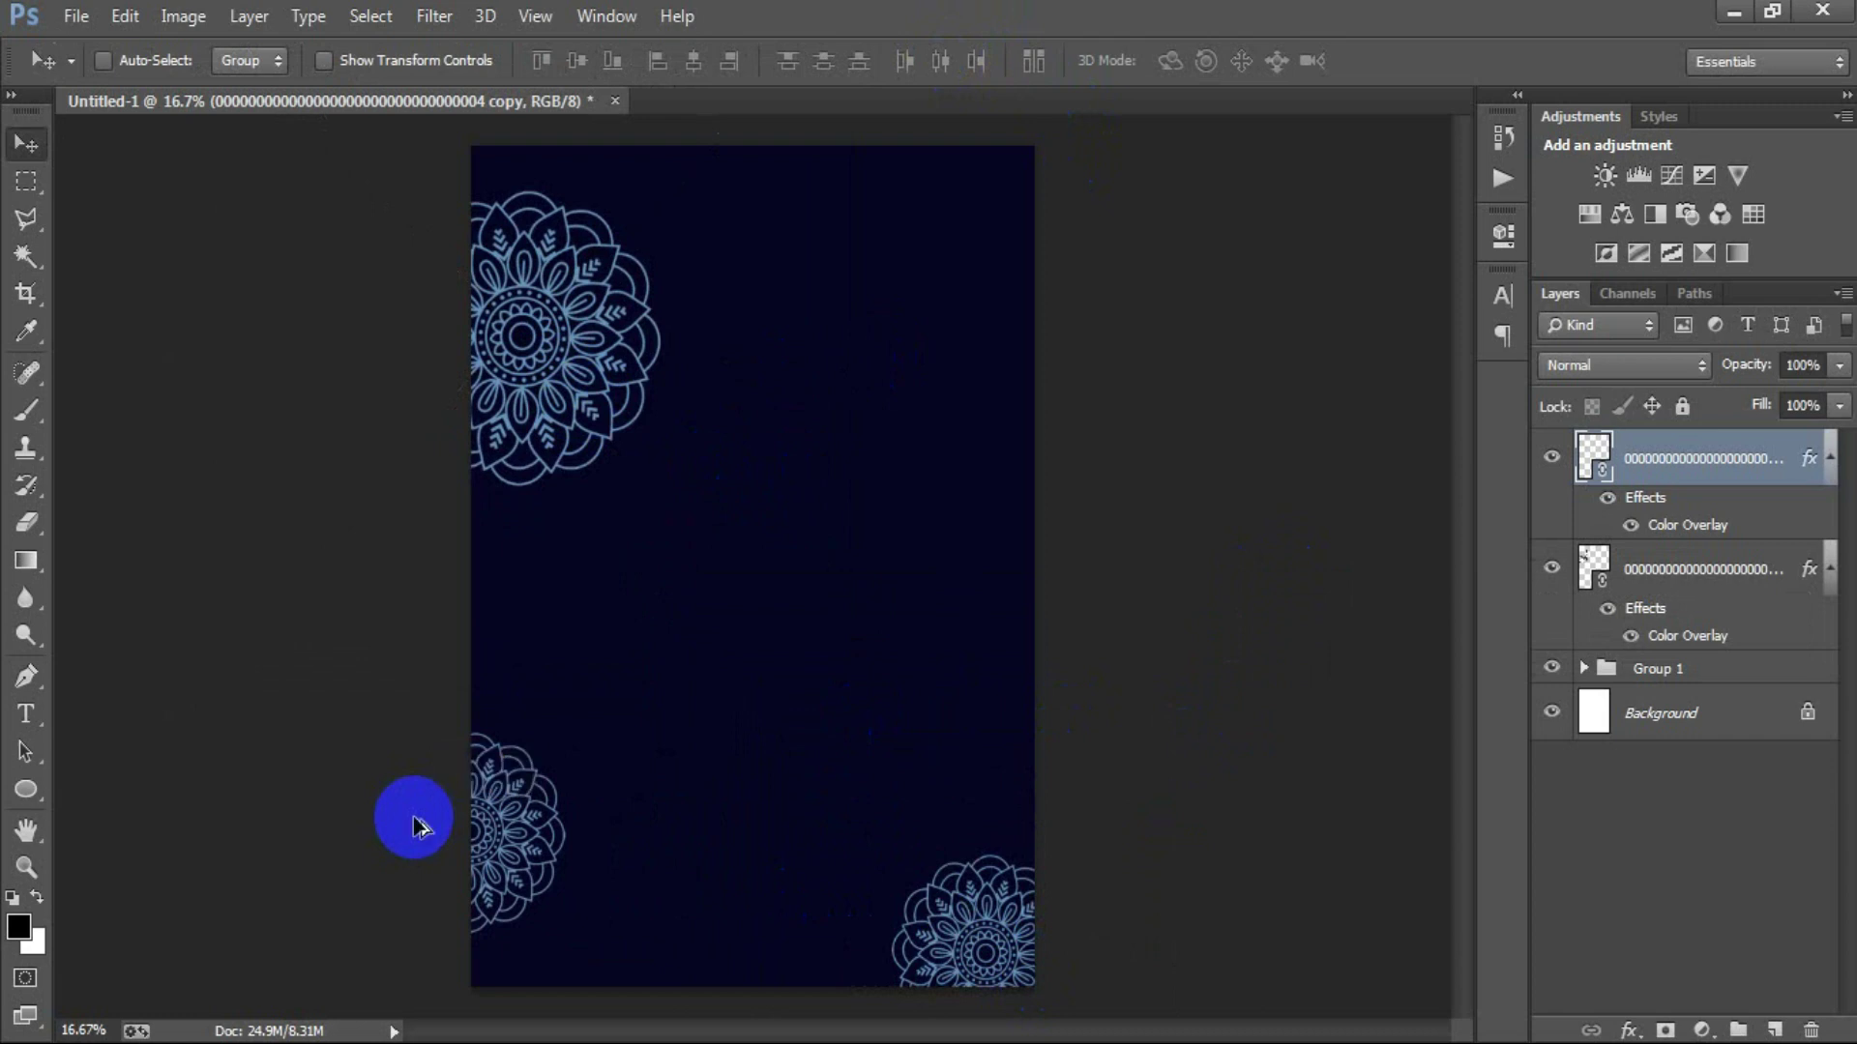
key(ctrl+t)
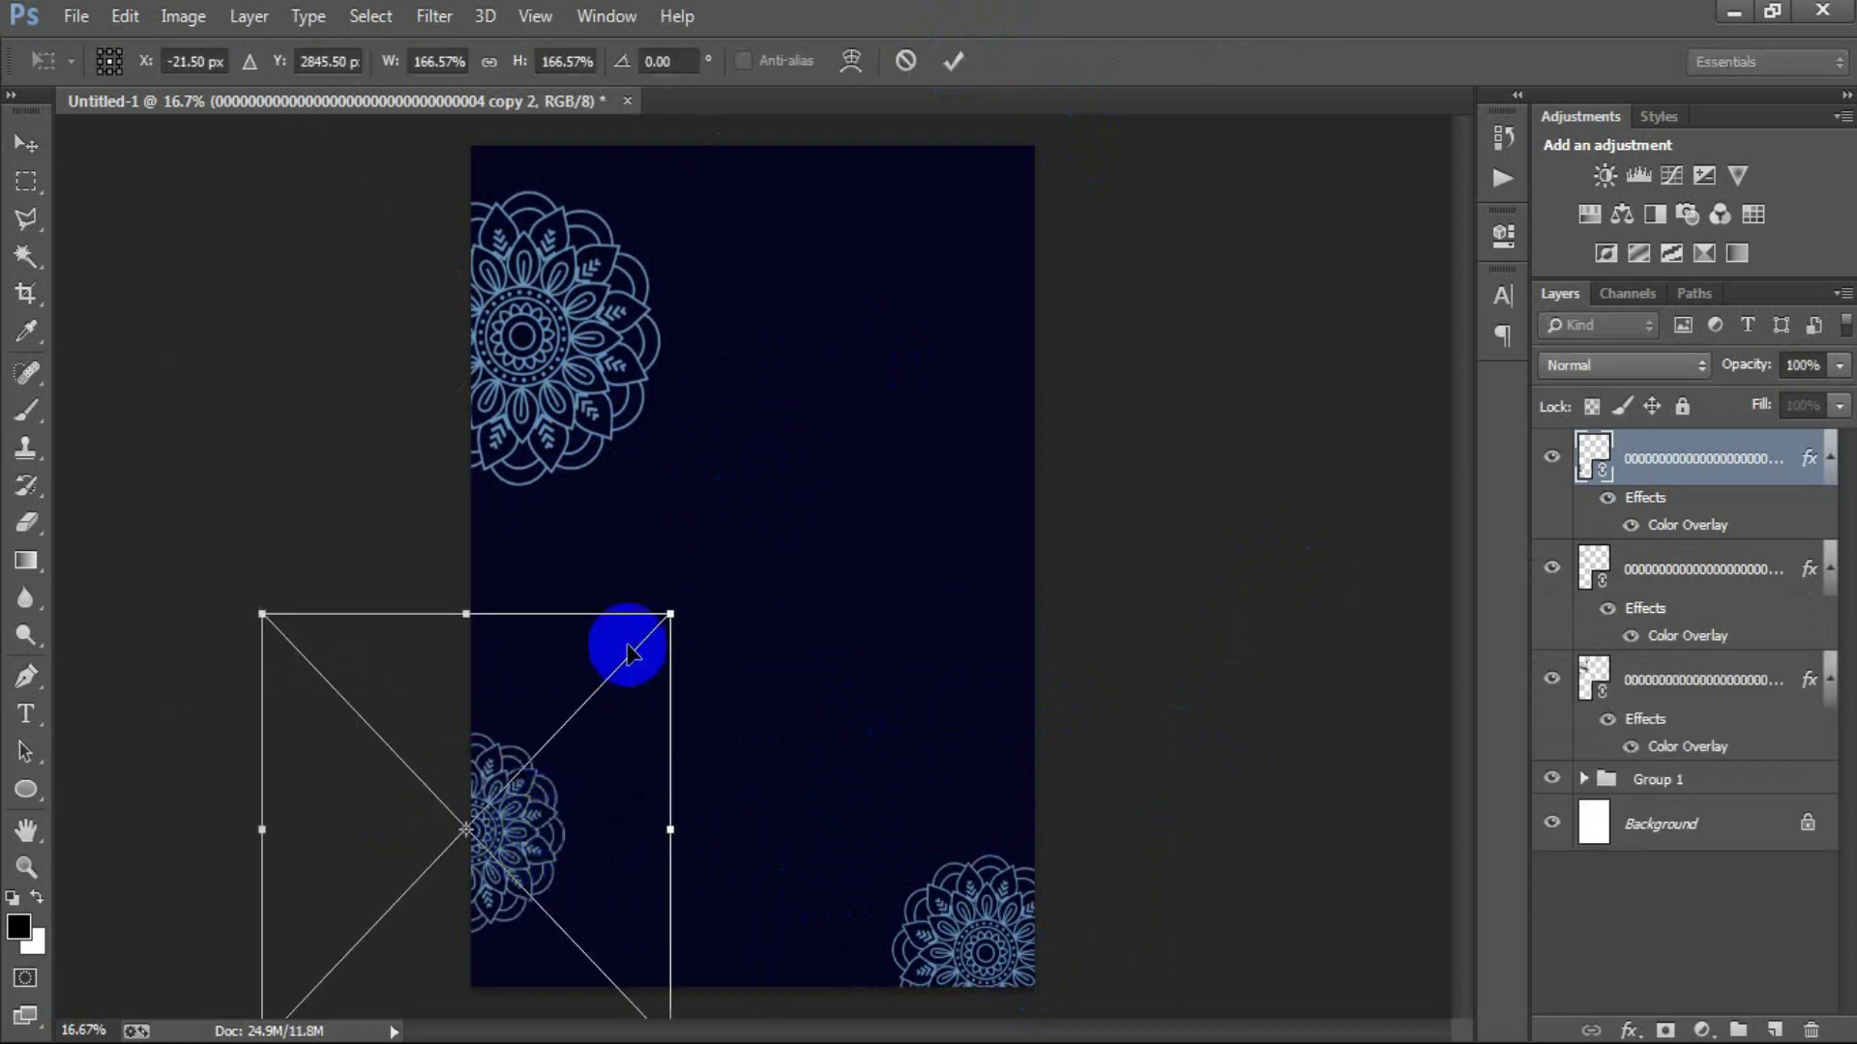
drag(674, 607, 660, 626)
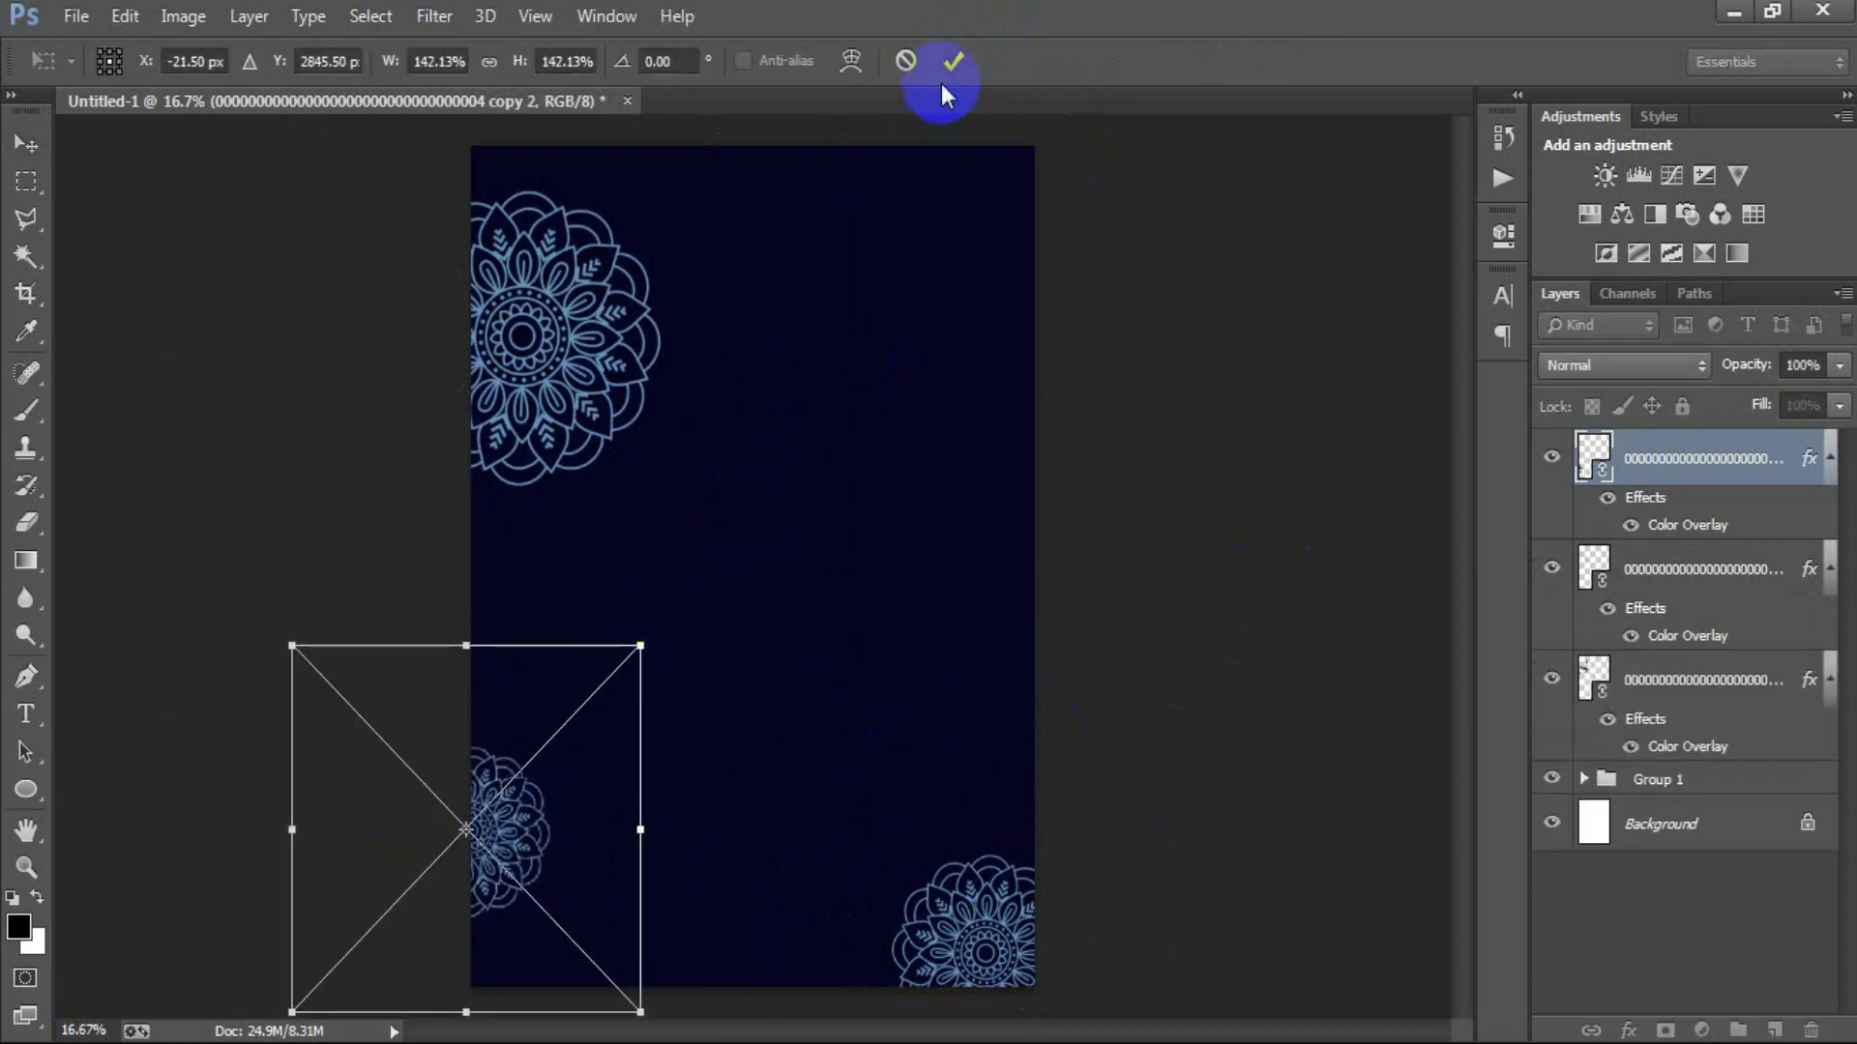
click(954, 61)
drag(473, 839, 1020, 177)
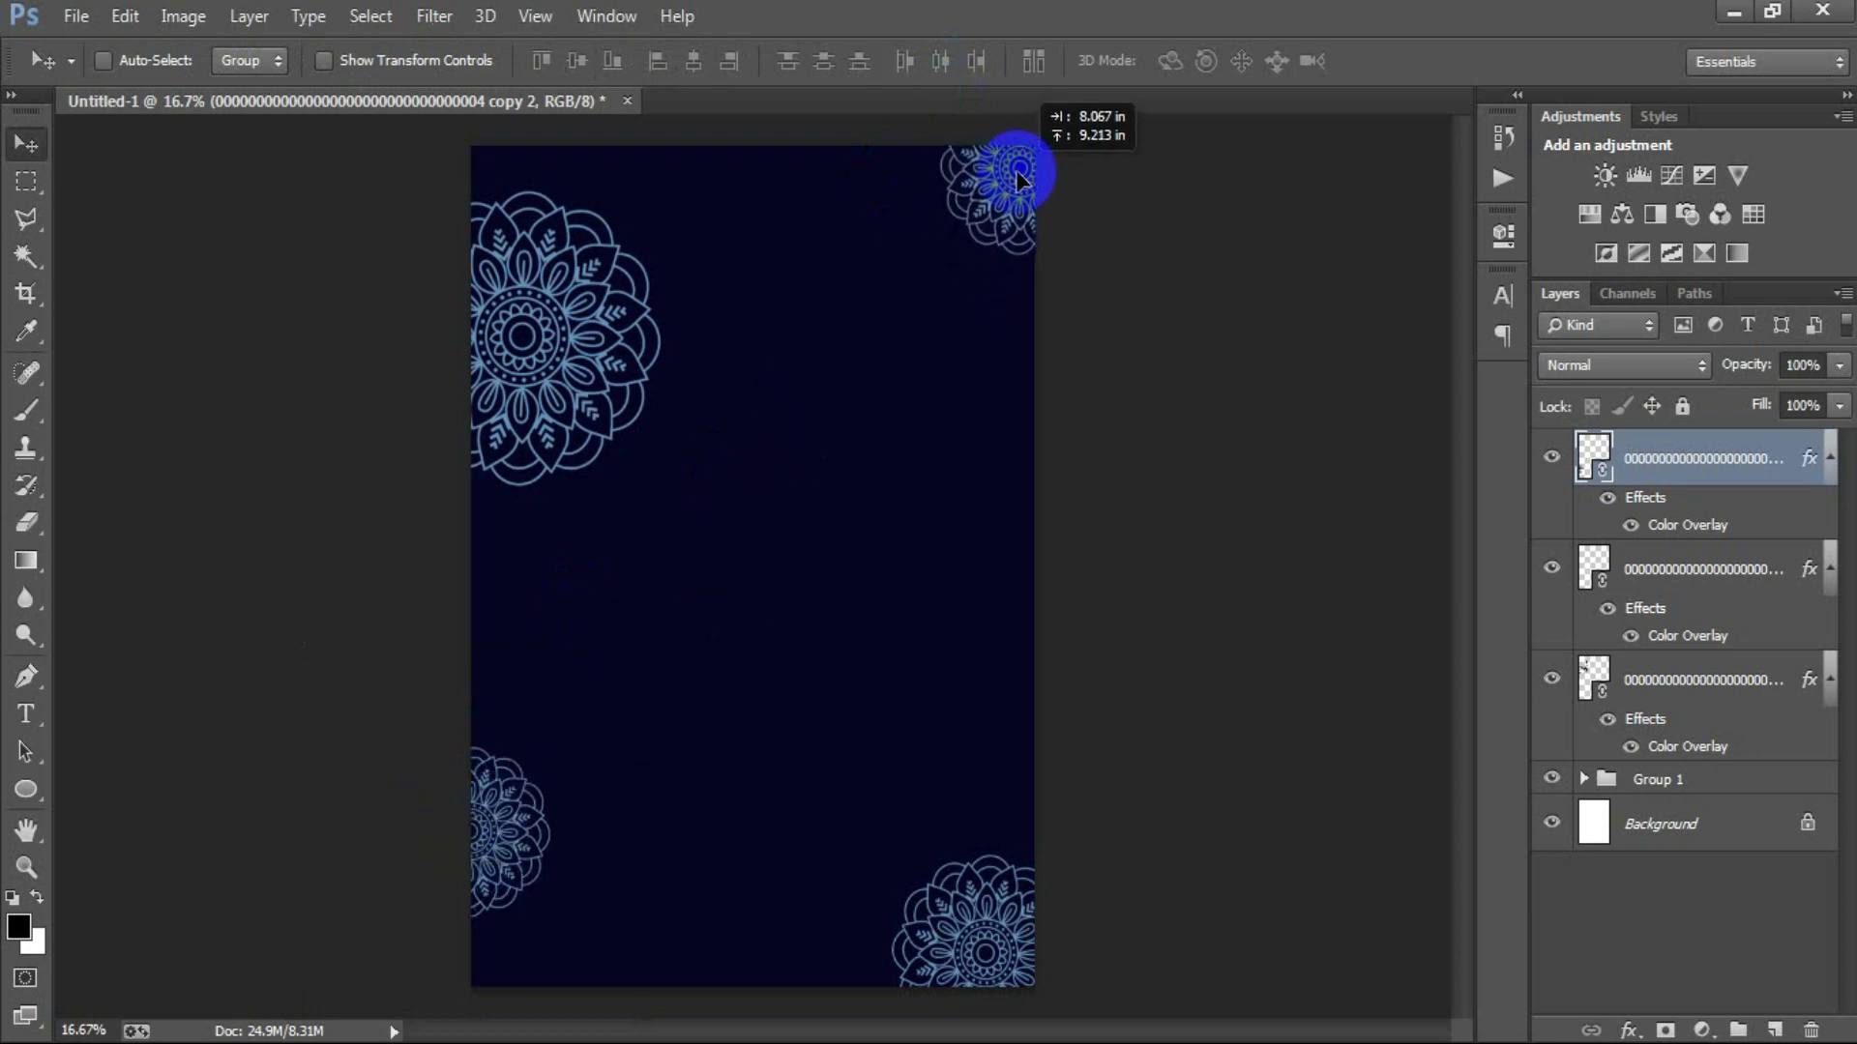
alt+click(522, 880)
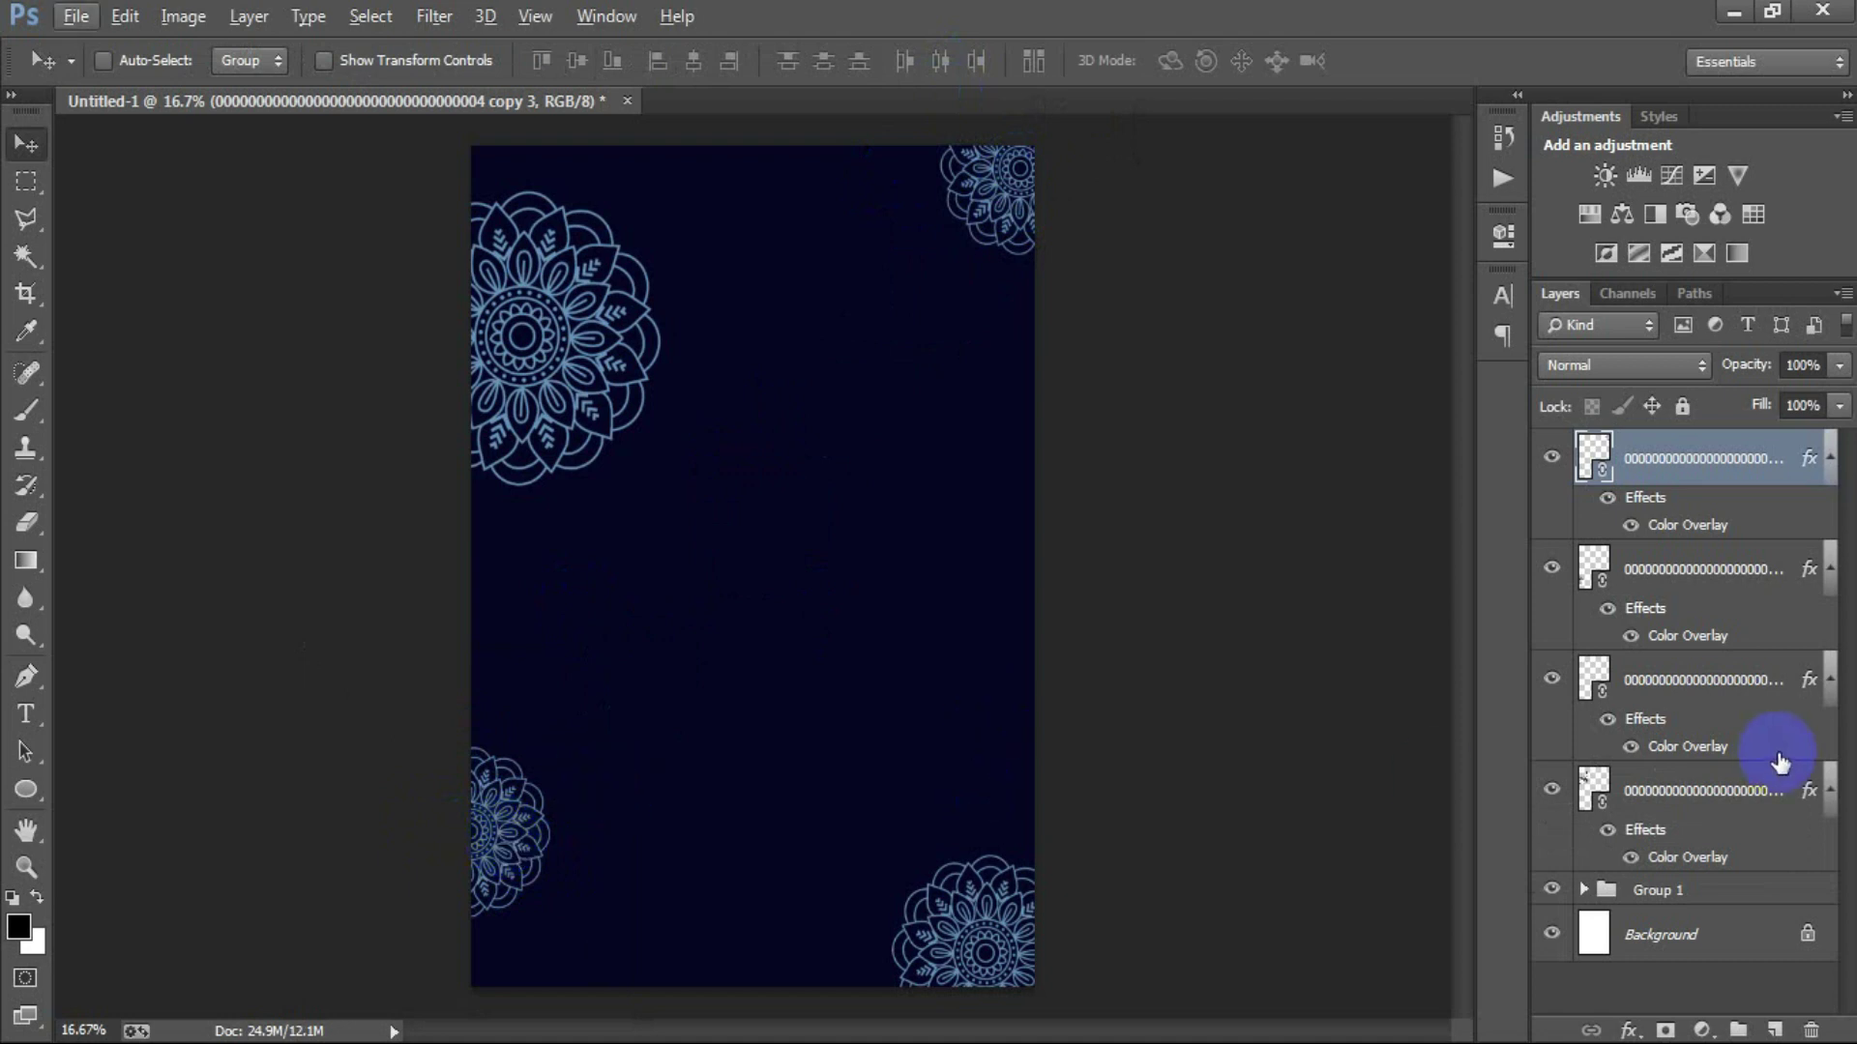
Collapse the mandala layers' effects lists and drop a mandala copy at the poster centre.
click(1830, 683)
click(1831, 735)
click(1830, 570)
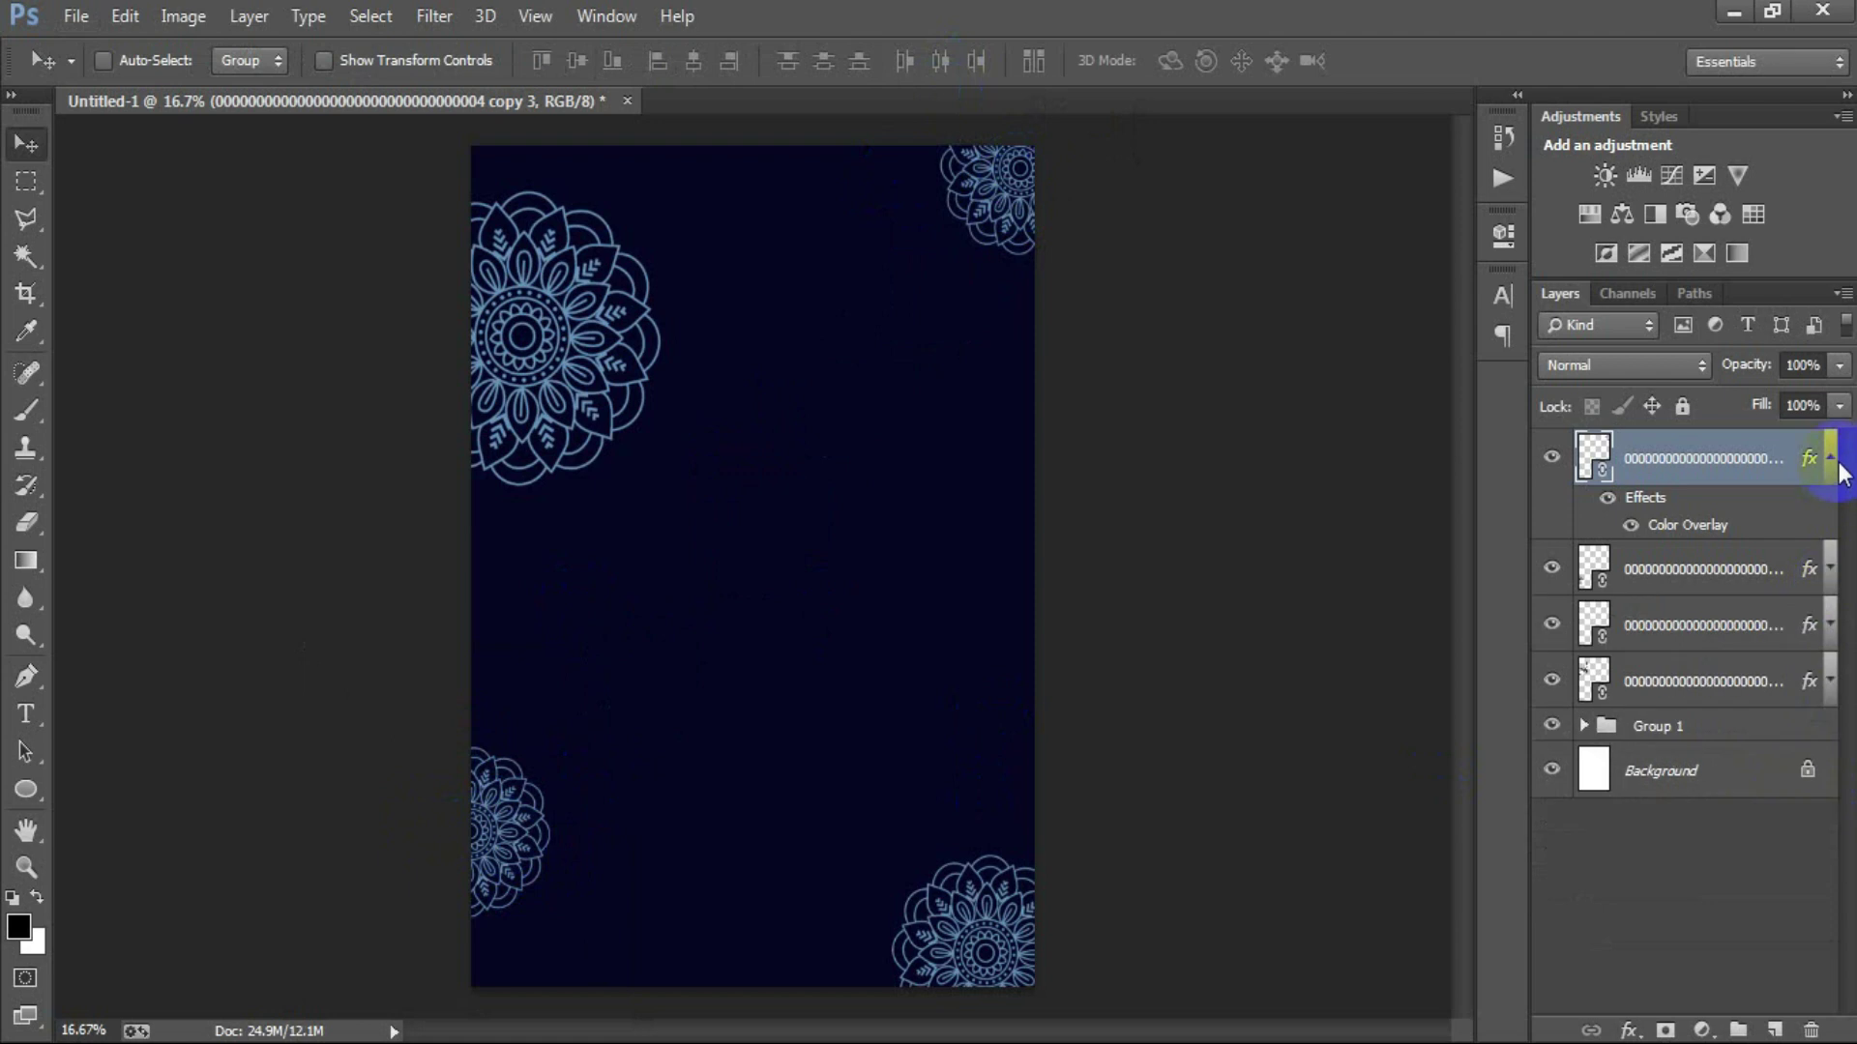
click(1831, 458)
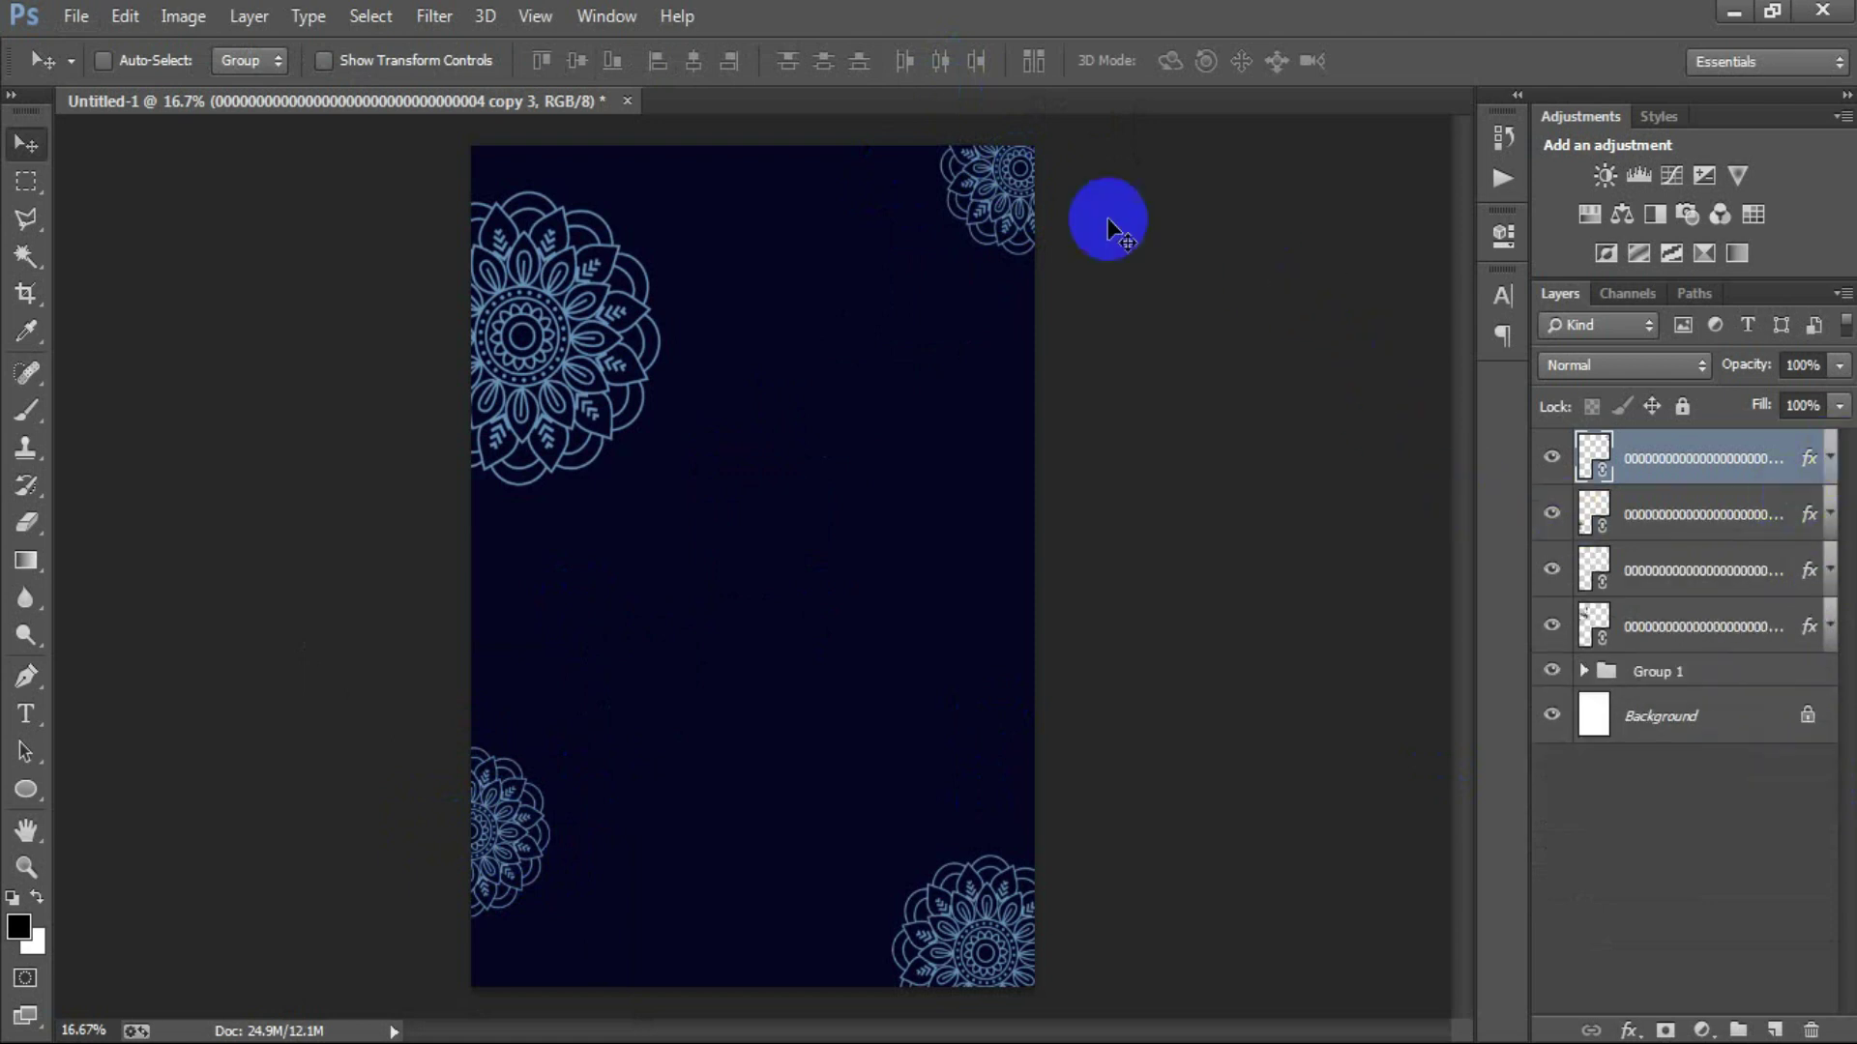
drag(993, 200, 792, 583)
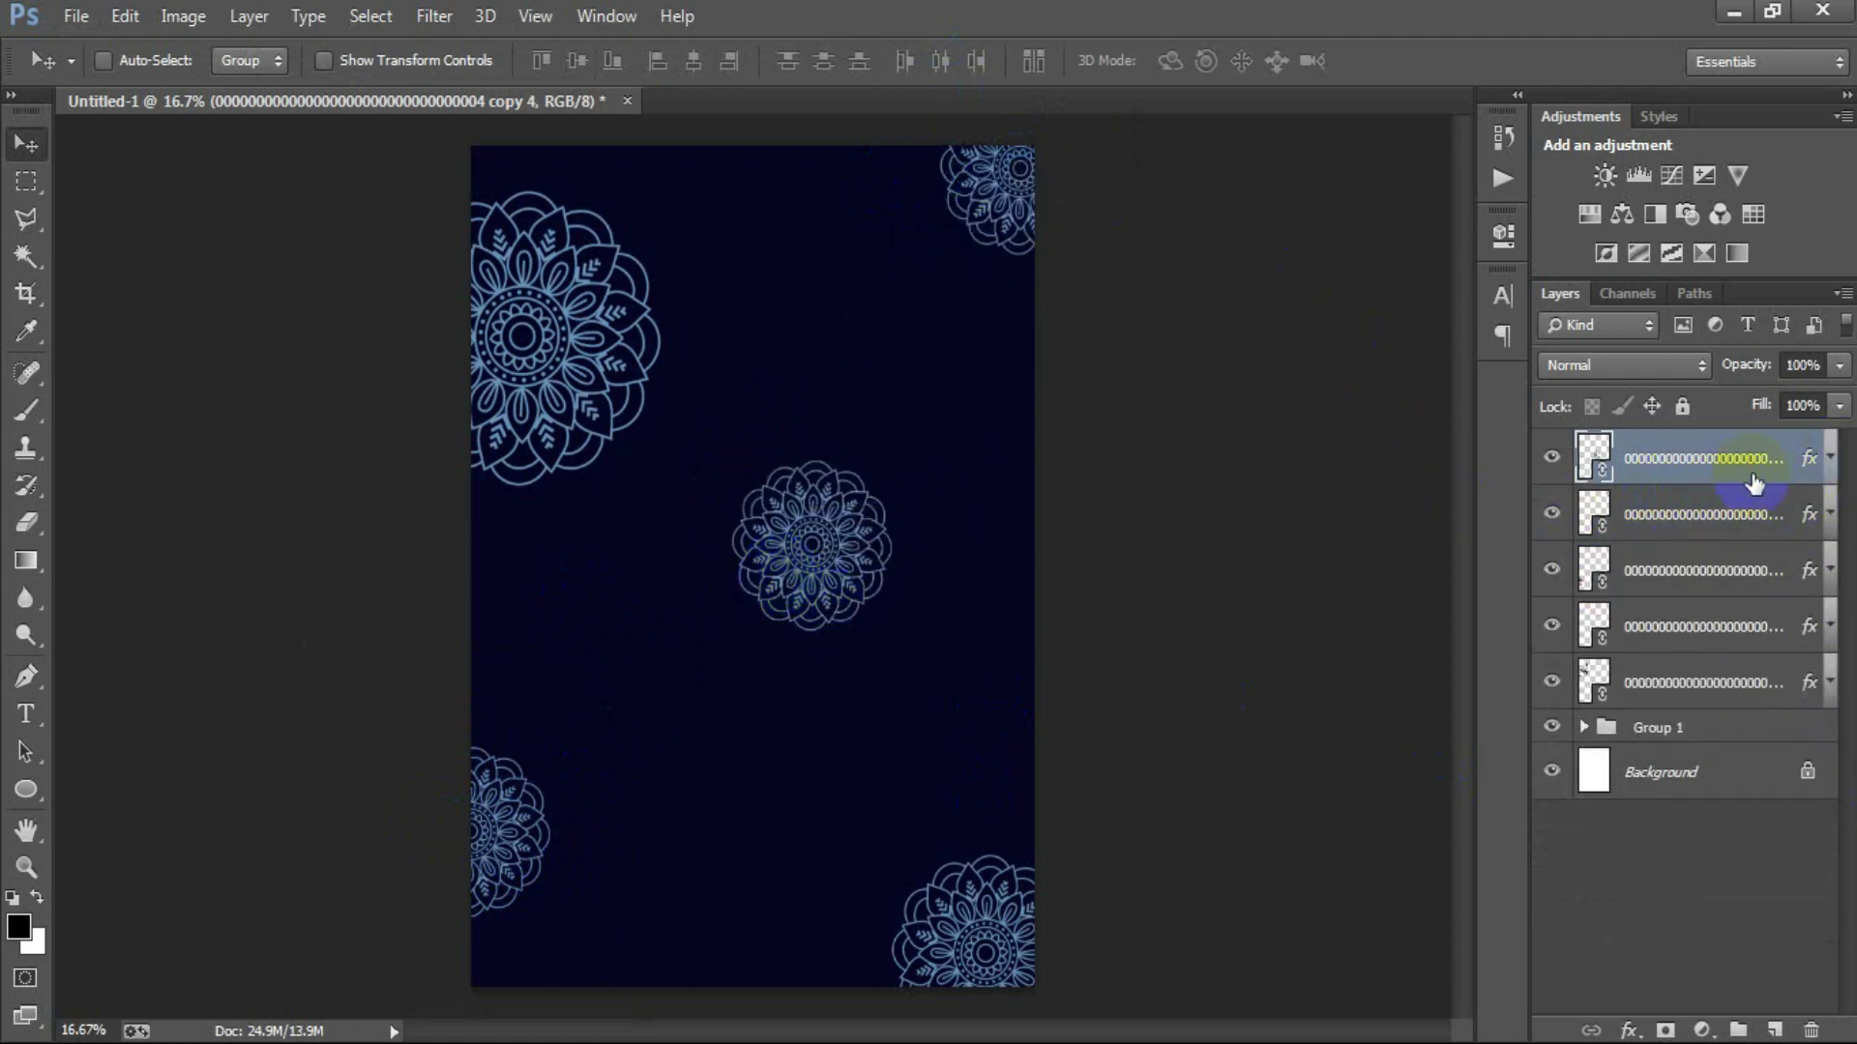
Change the centre mandala's Color Overlay to orange #DB995D.
double_click(1812, 461)
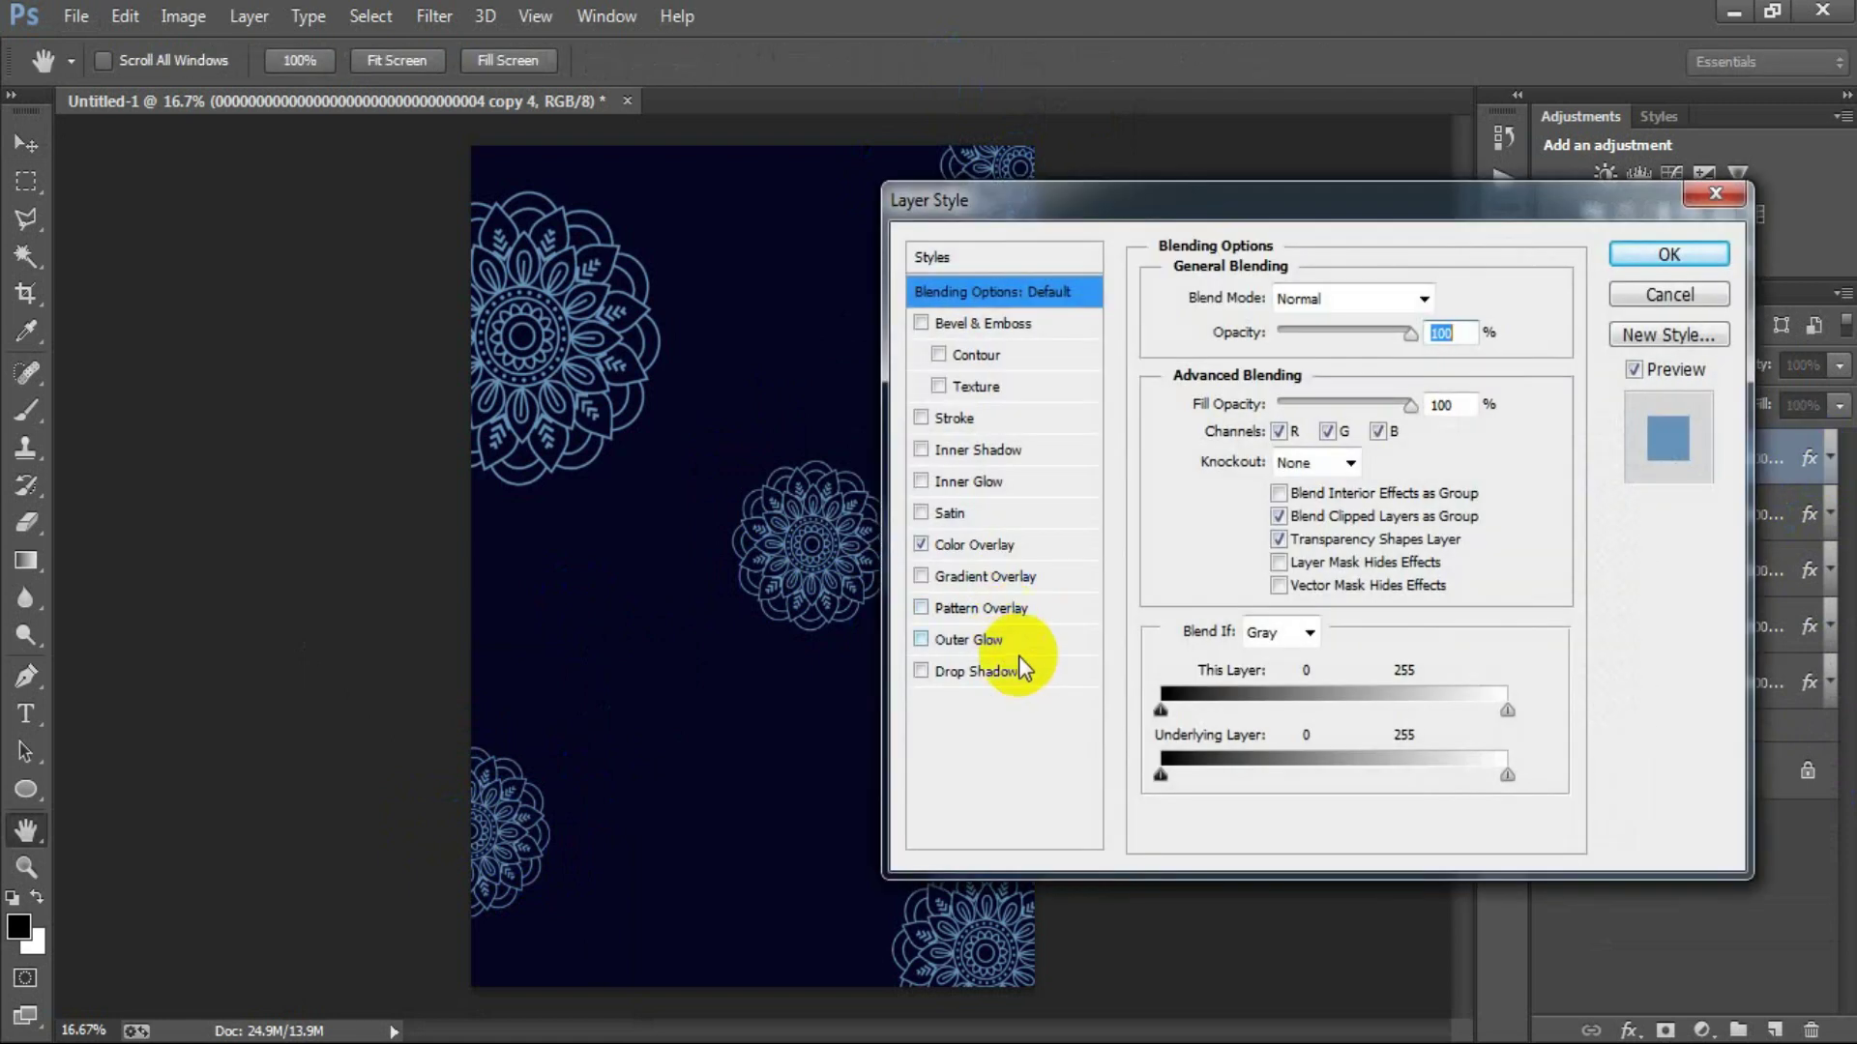
click(987, 547)
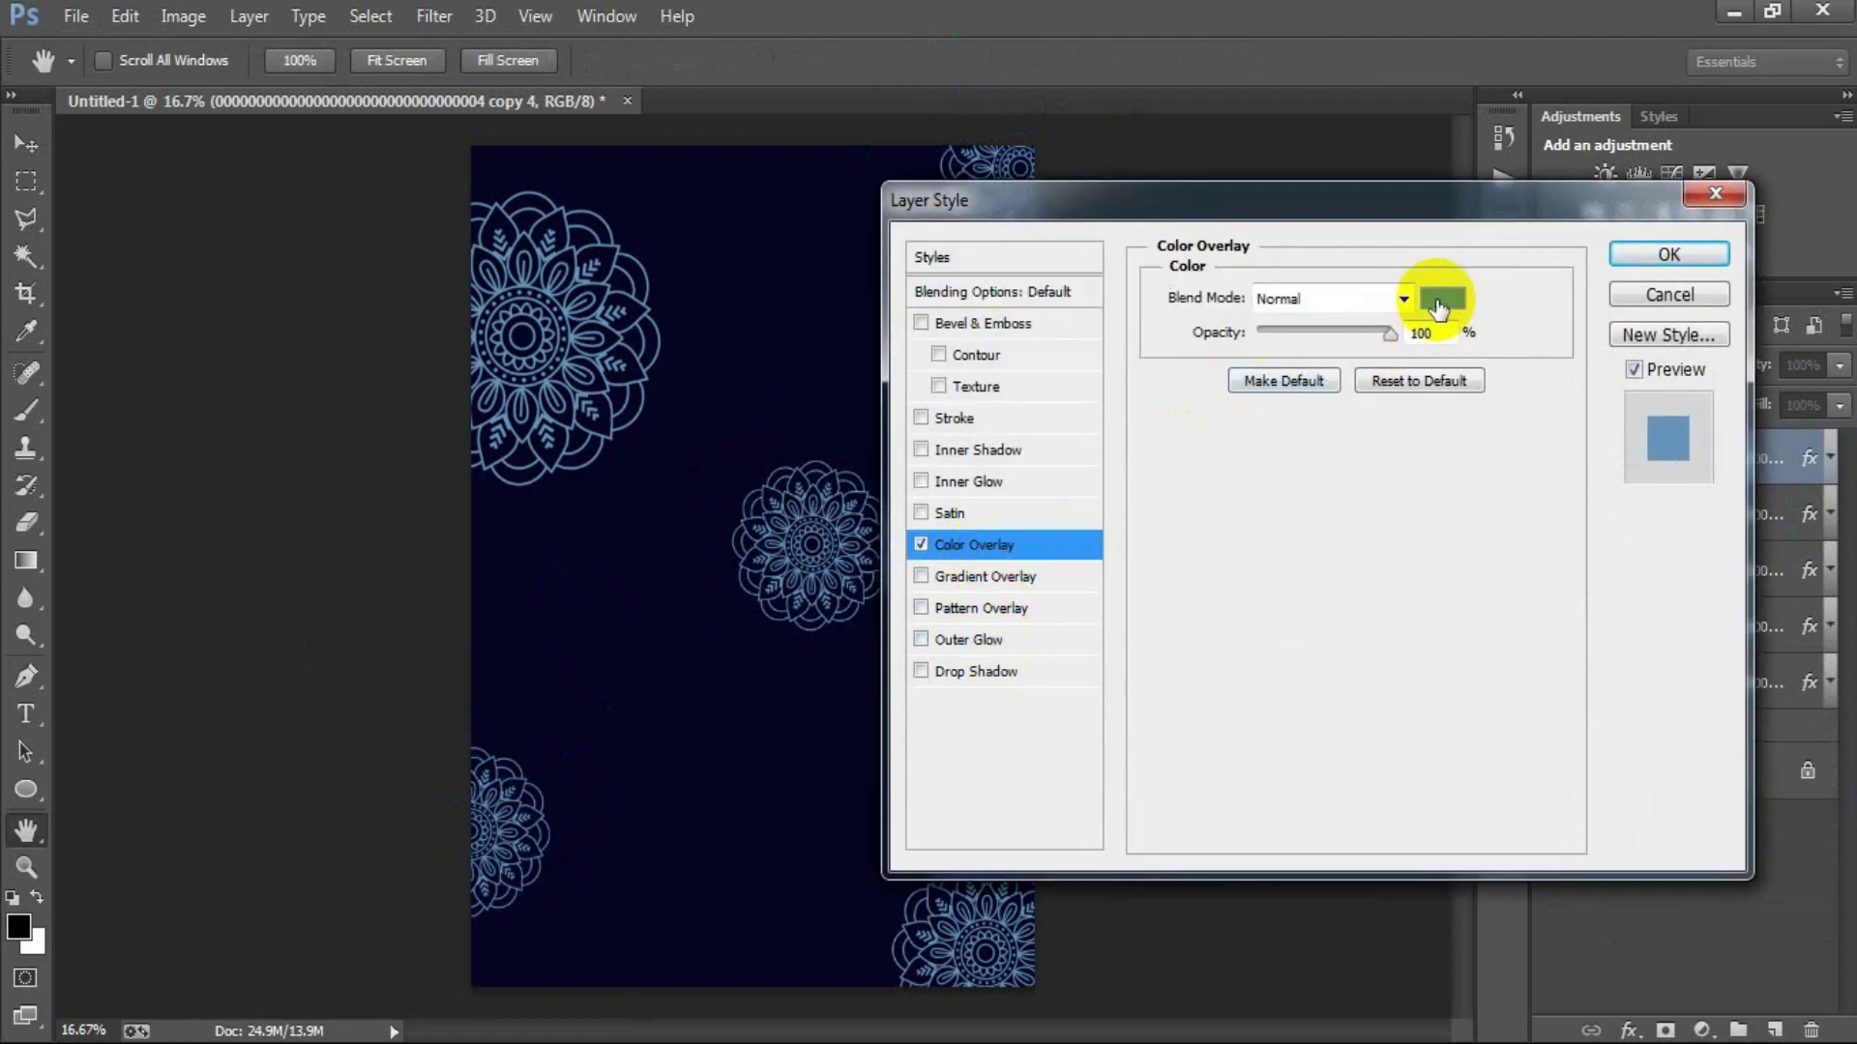
click(1441, 298)
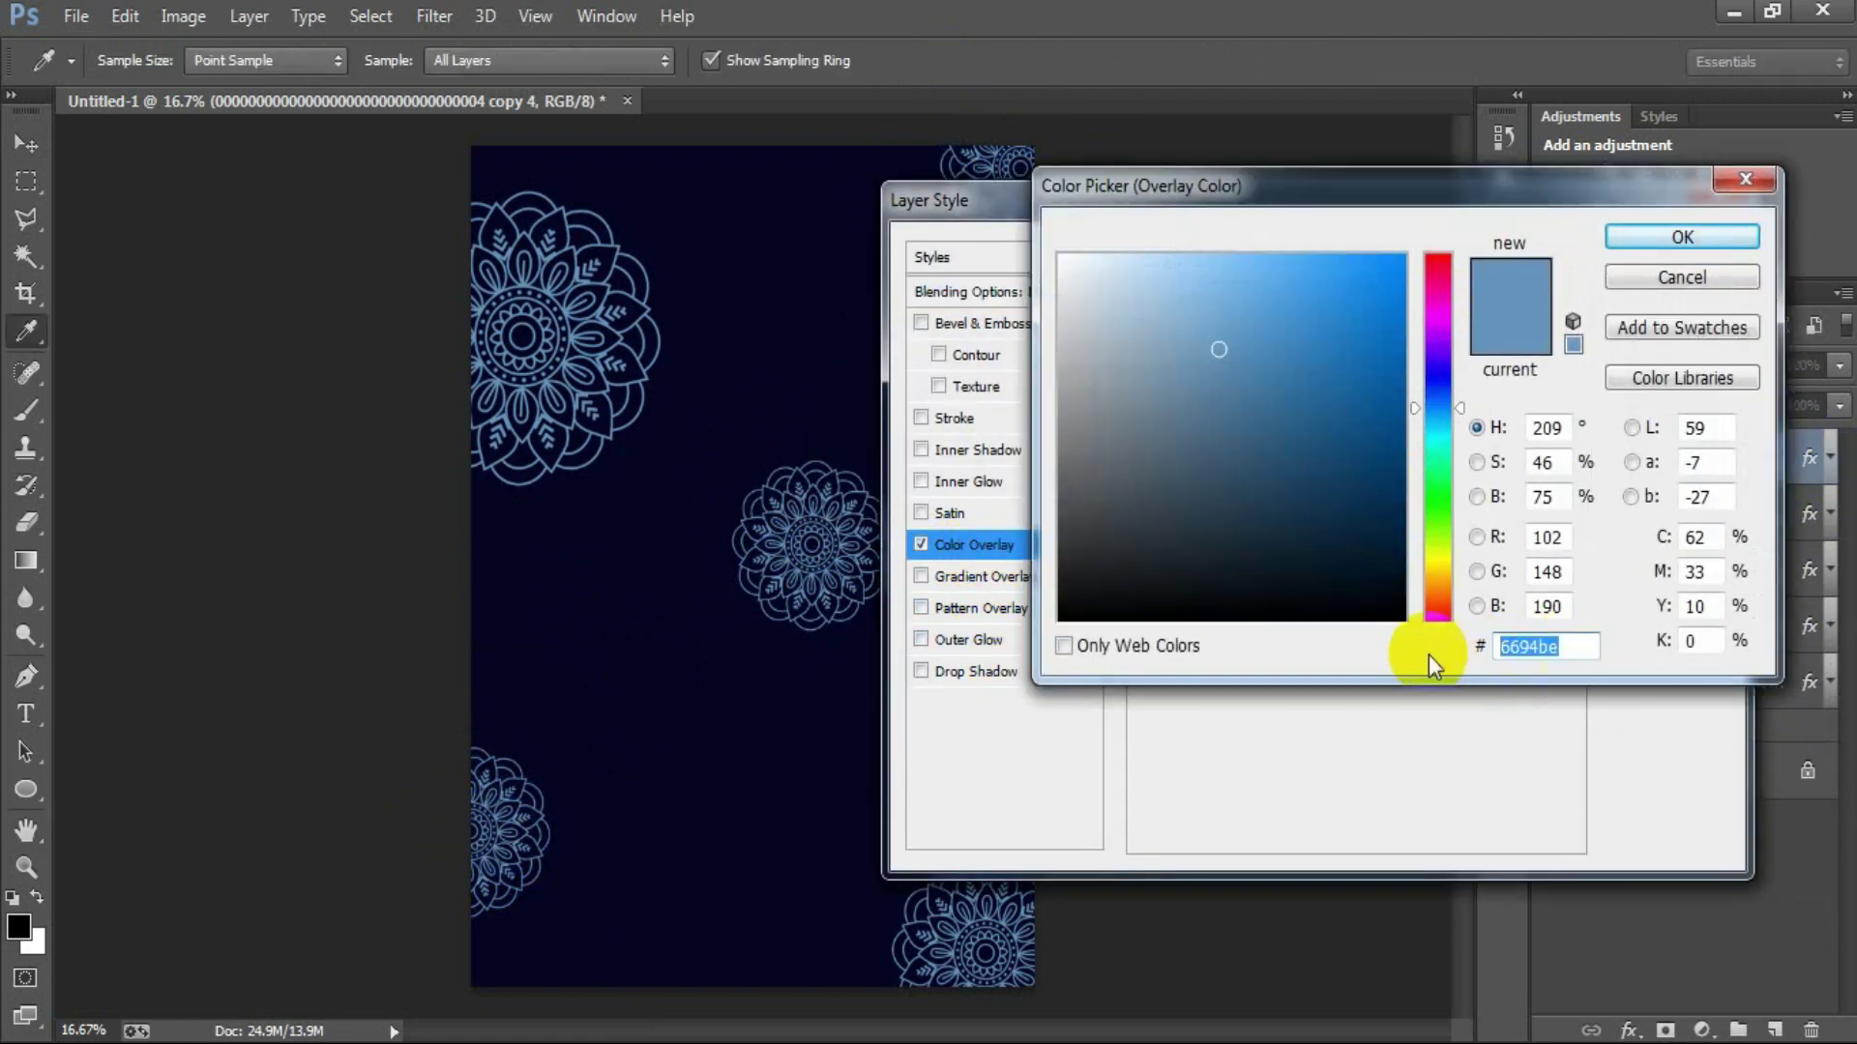
text(D)
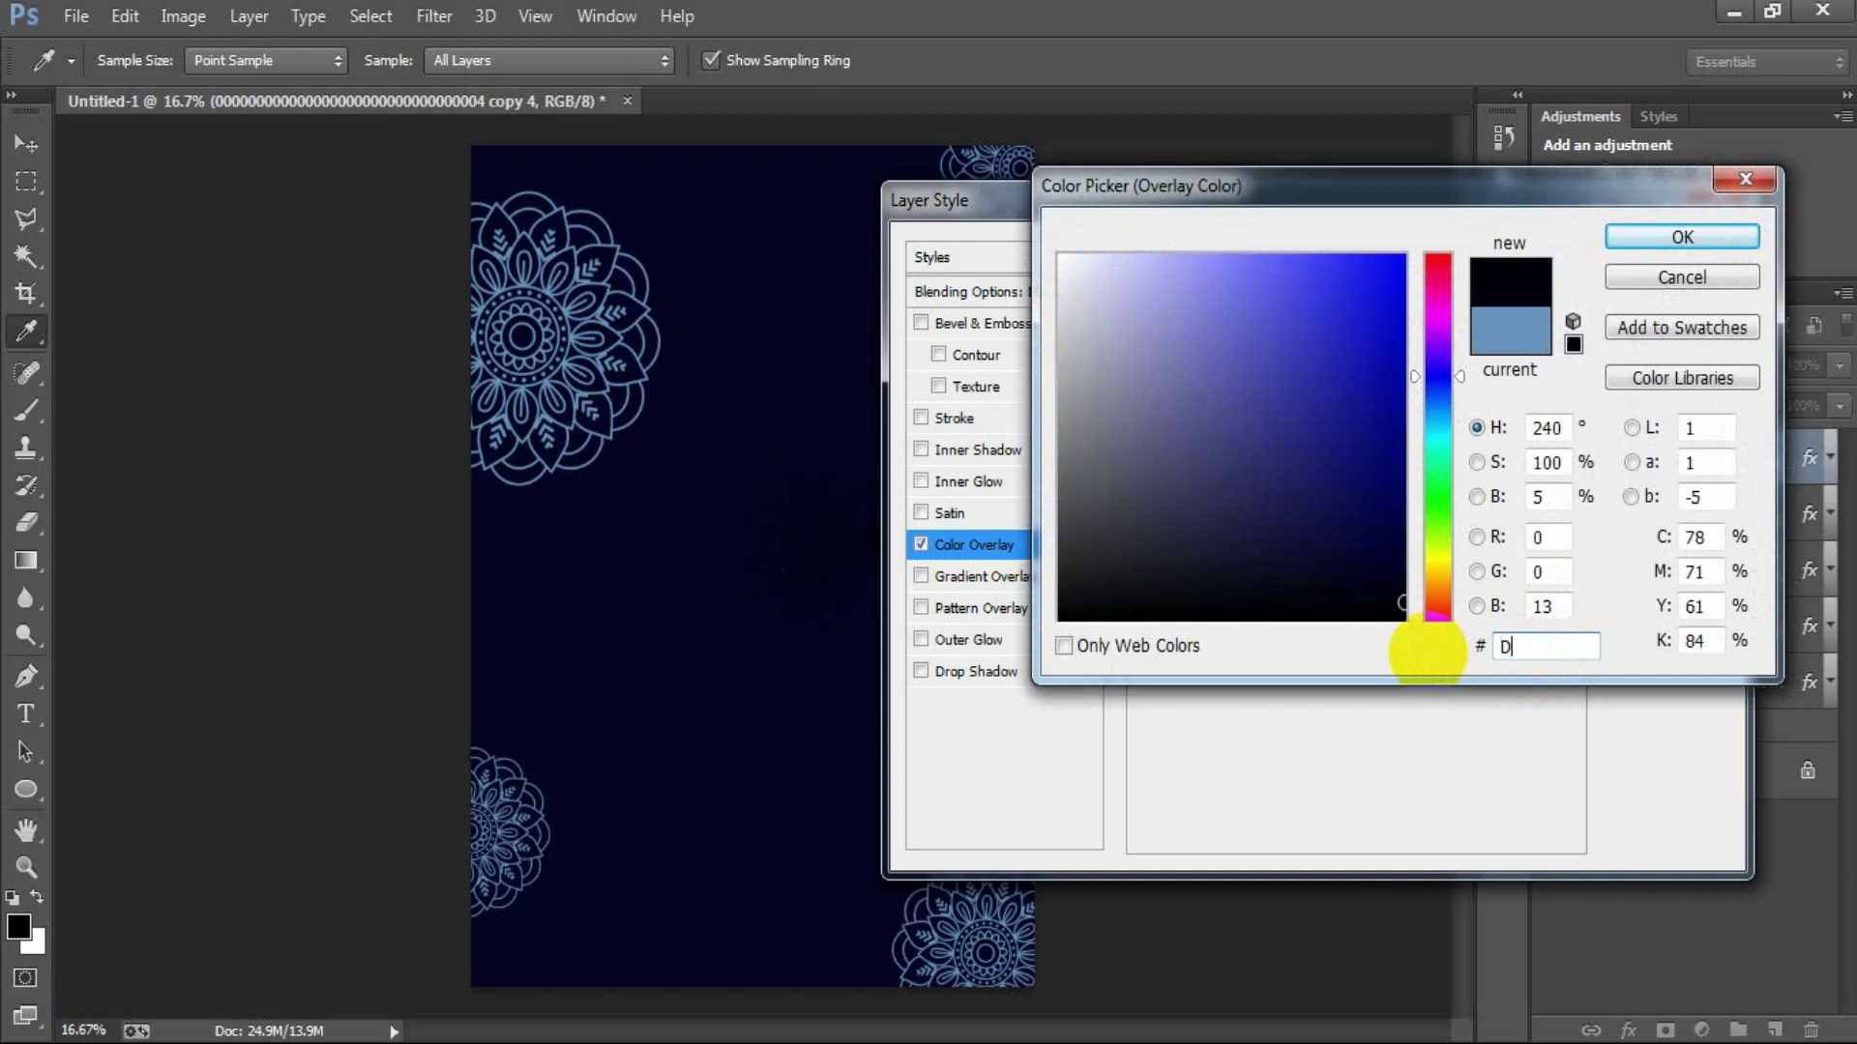
text(B995D)
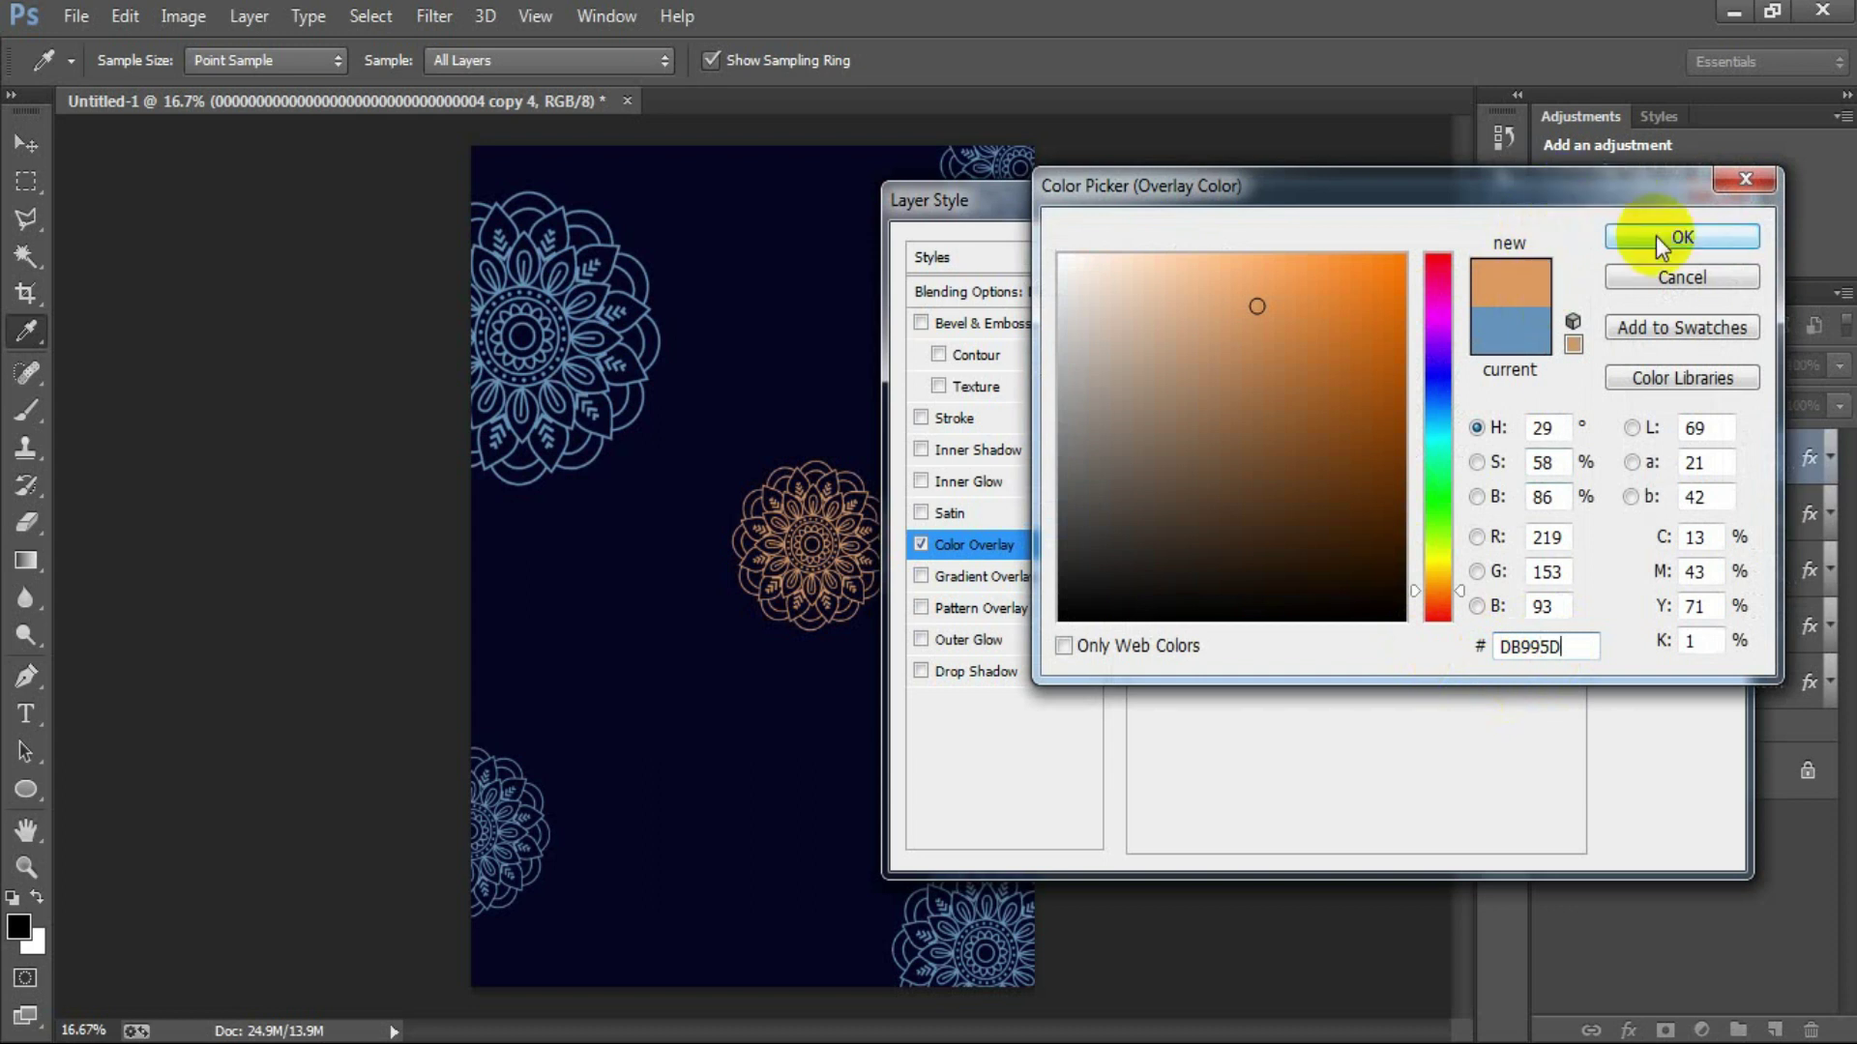
click(1682, 236)
click(1668, 248)
Move the orange mandala to the left edge and enlarge it to about 121%.
key(v)
mouse_move(974, 621)
mouse_down()
mouse_move(648, 599)
mouse_move(502, 626)
mouse_up()
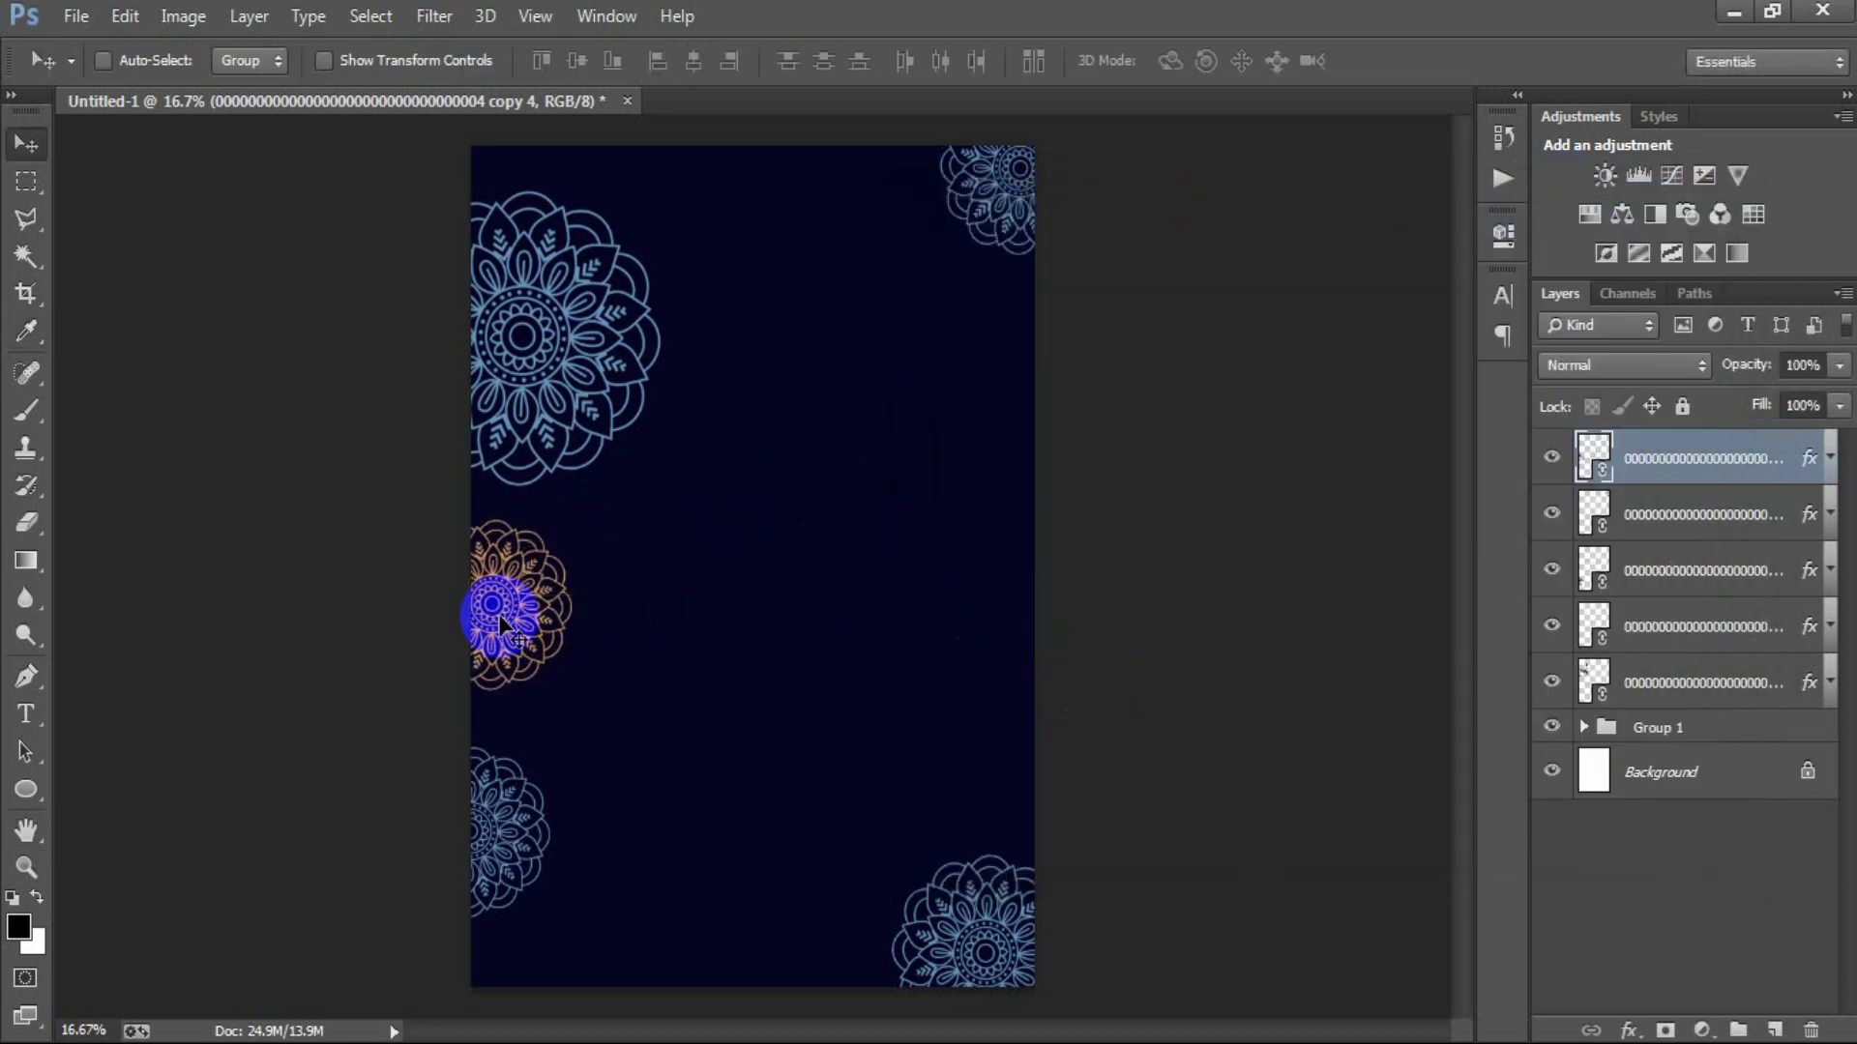
key(ctrl+t)
mouse_move(609, 730)
mouse_down()
mouse_move(659, 770)
mouse_move(634, 757)
mouse_up()
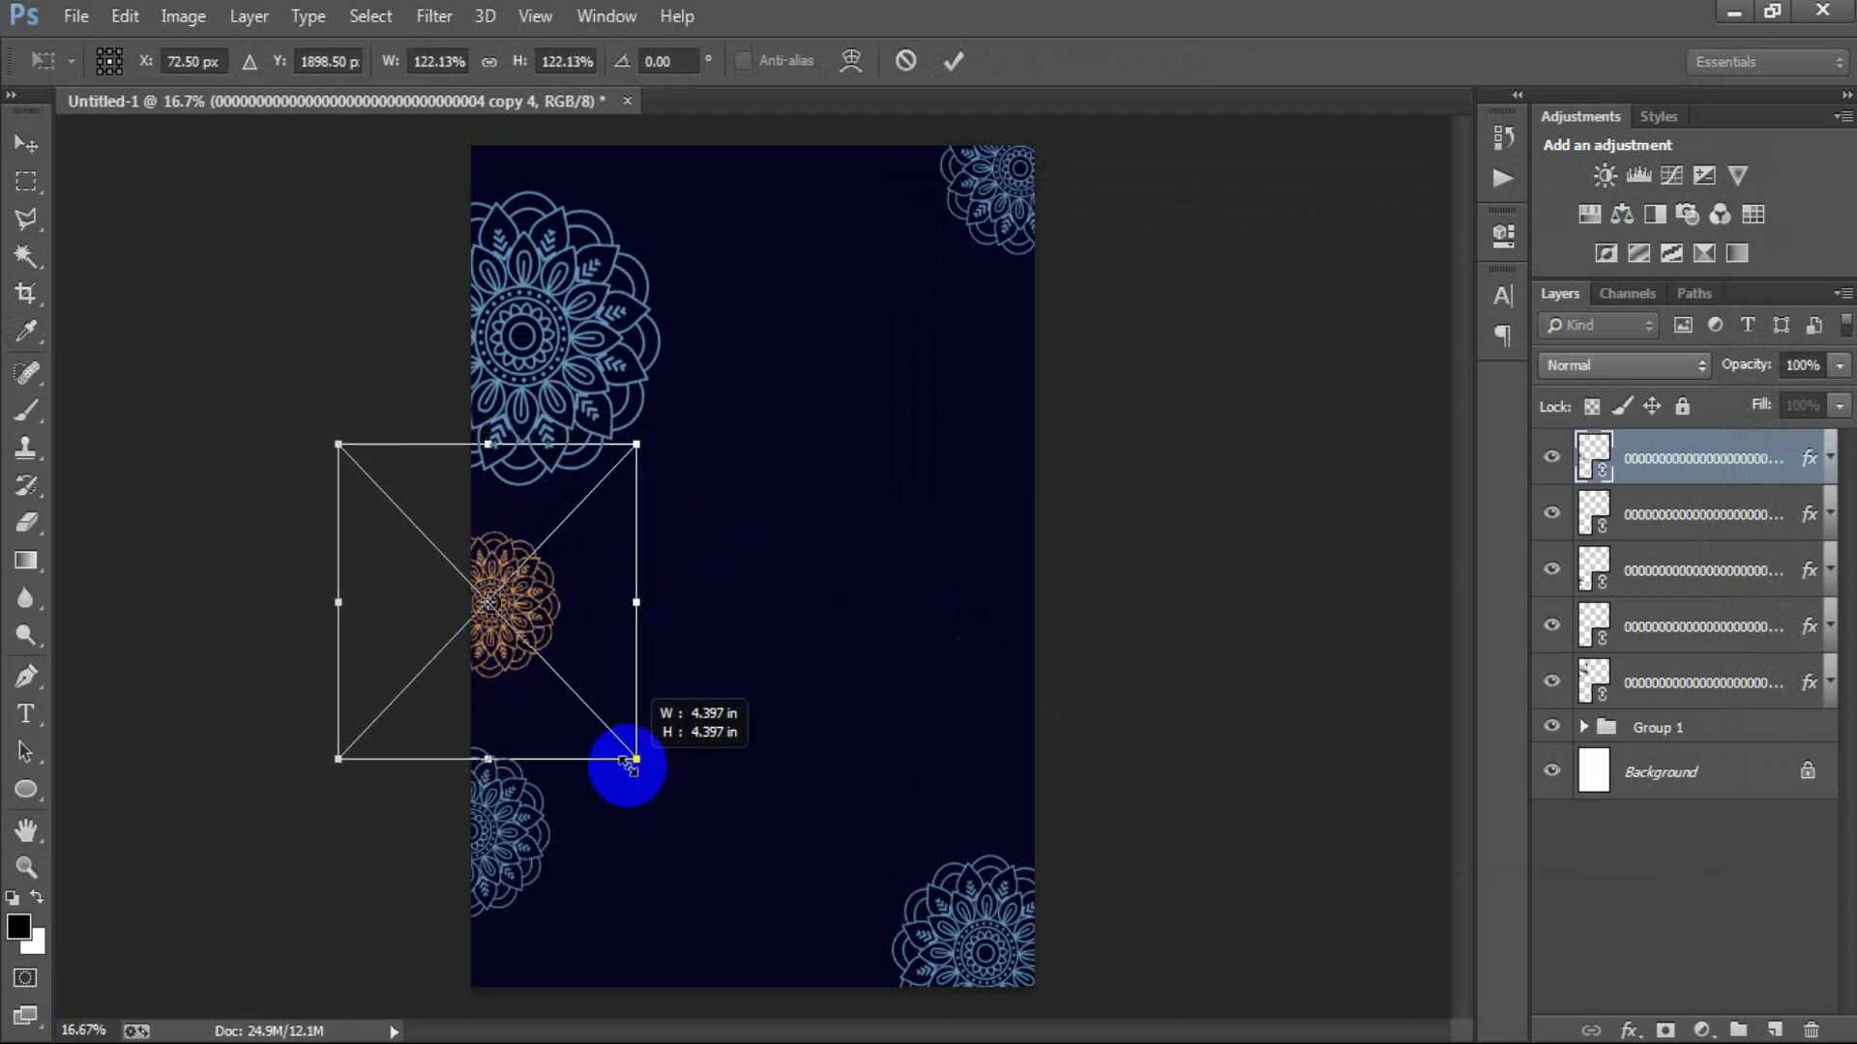
click(954, 64)
drag(580, 594, 520, 609)
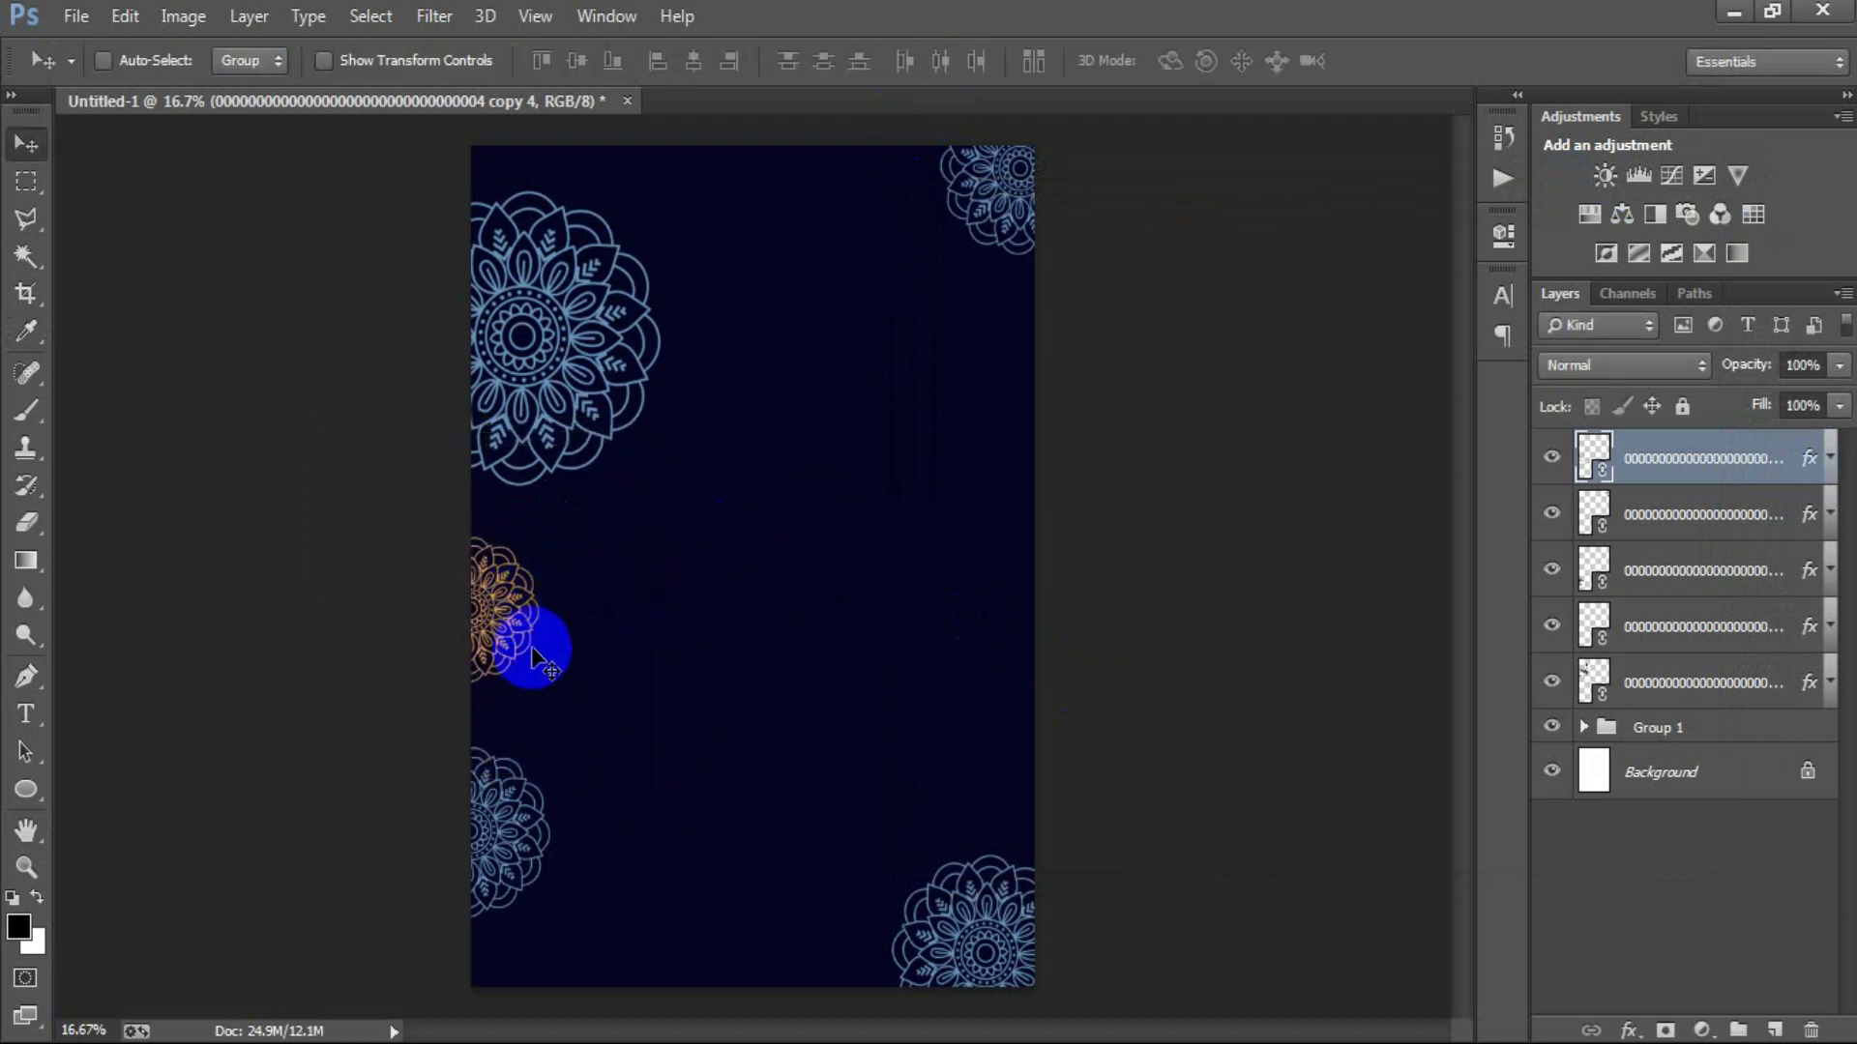
Duplicate the orange mandala to the bottom edge, top edge and right edge.
drag(519, 634, 770, 1000)
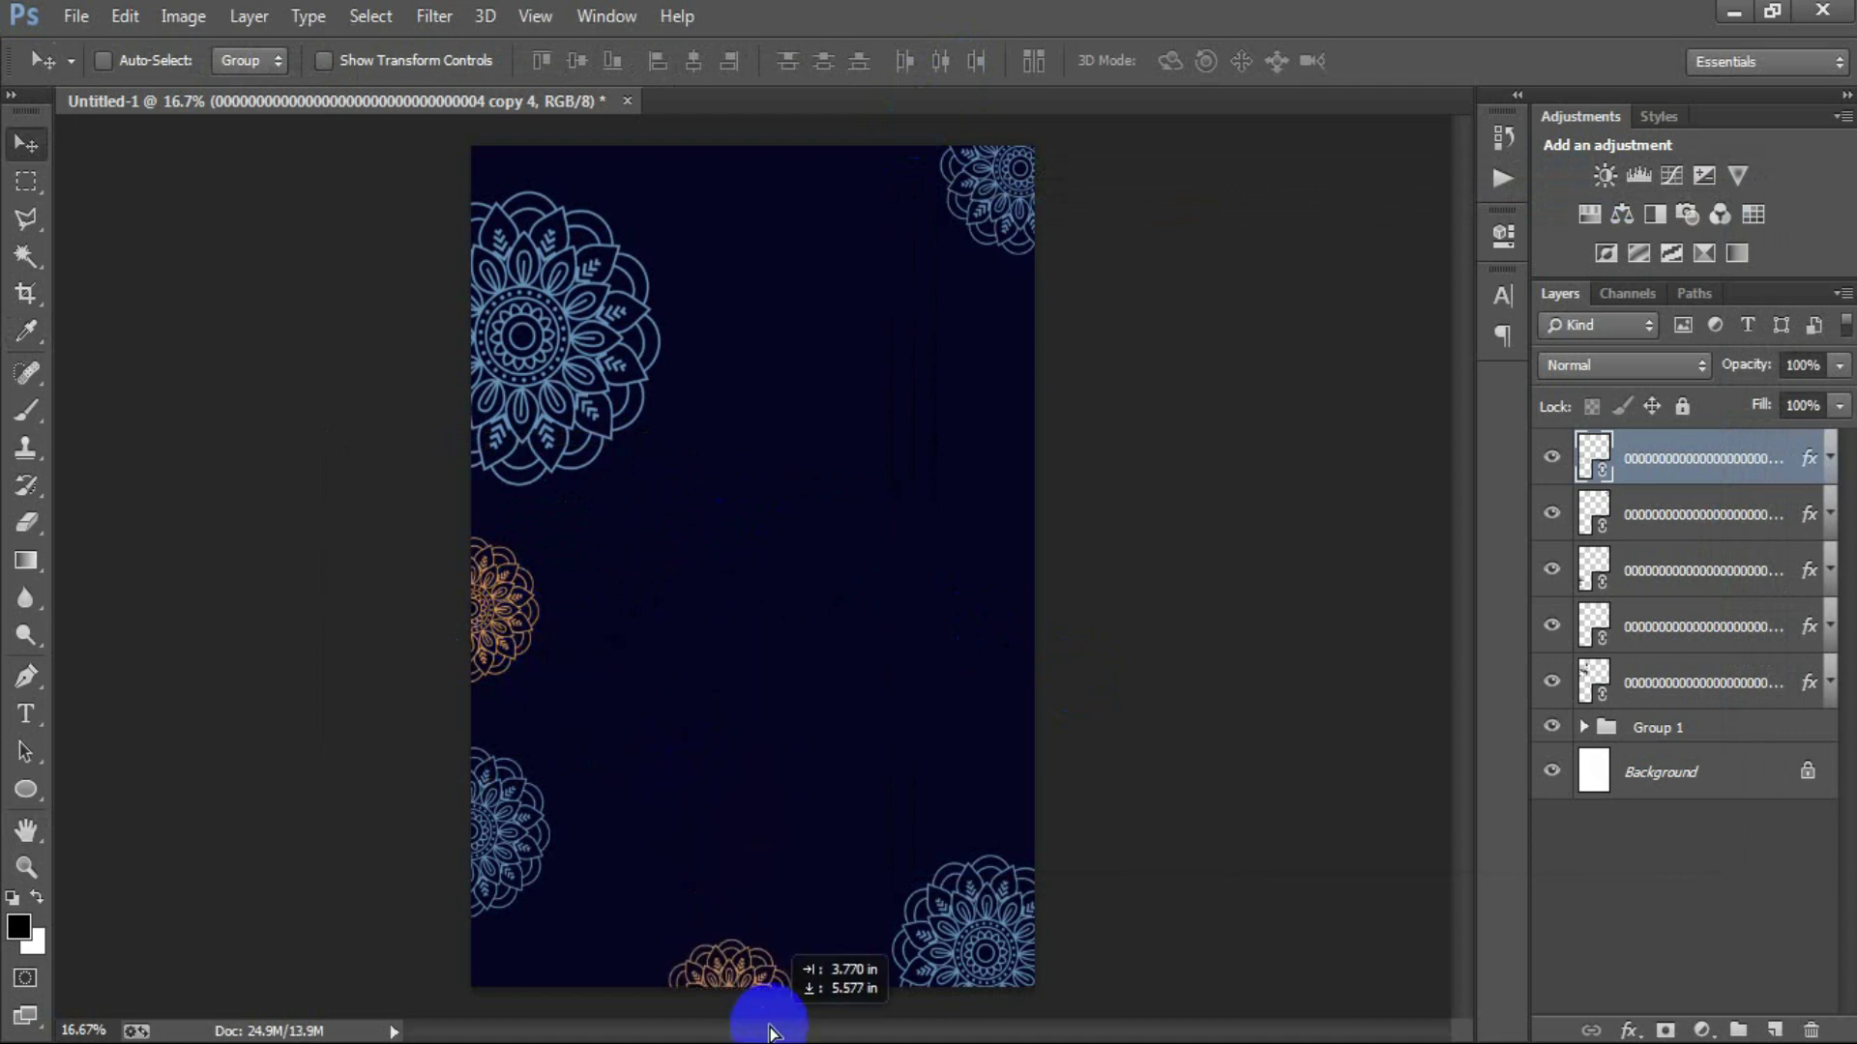
drag(725, 952, 870, 145)
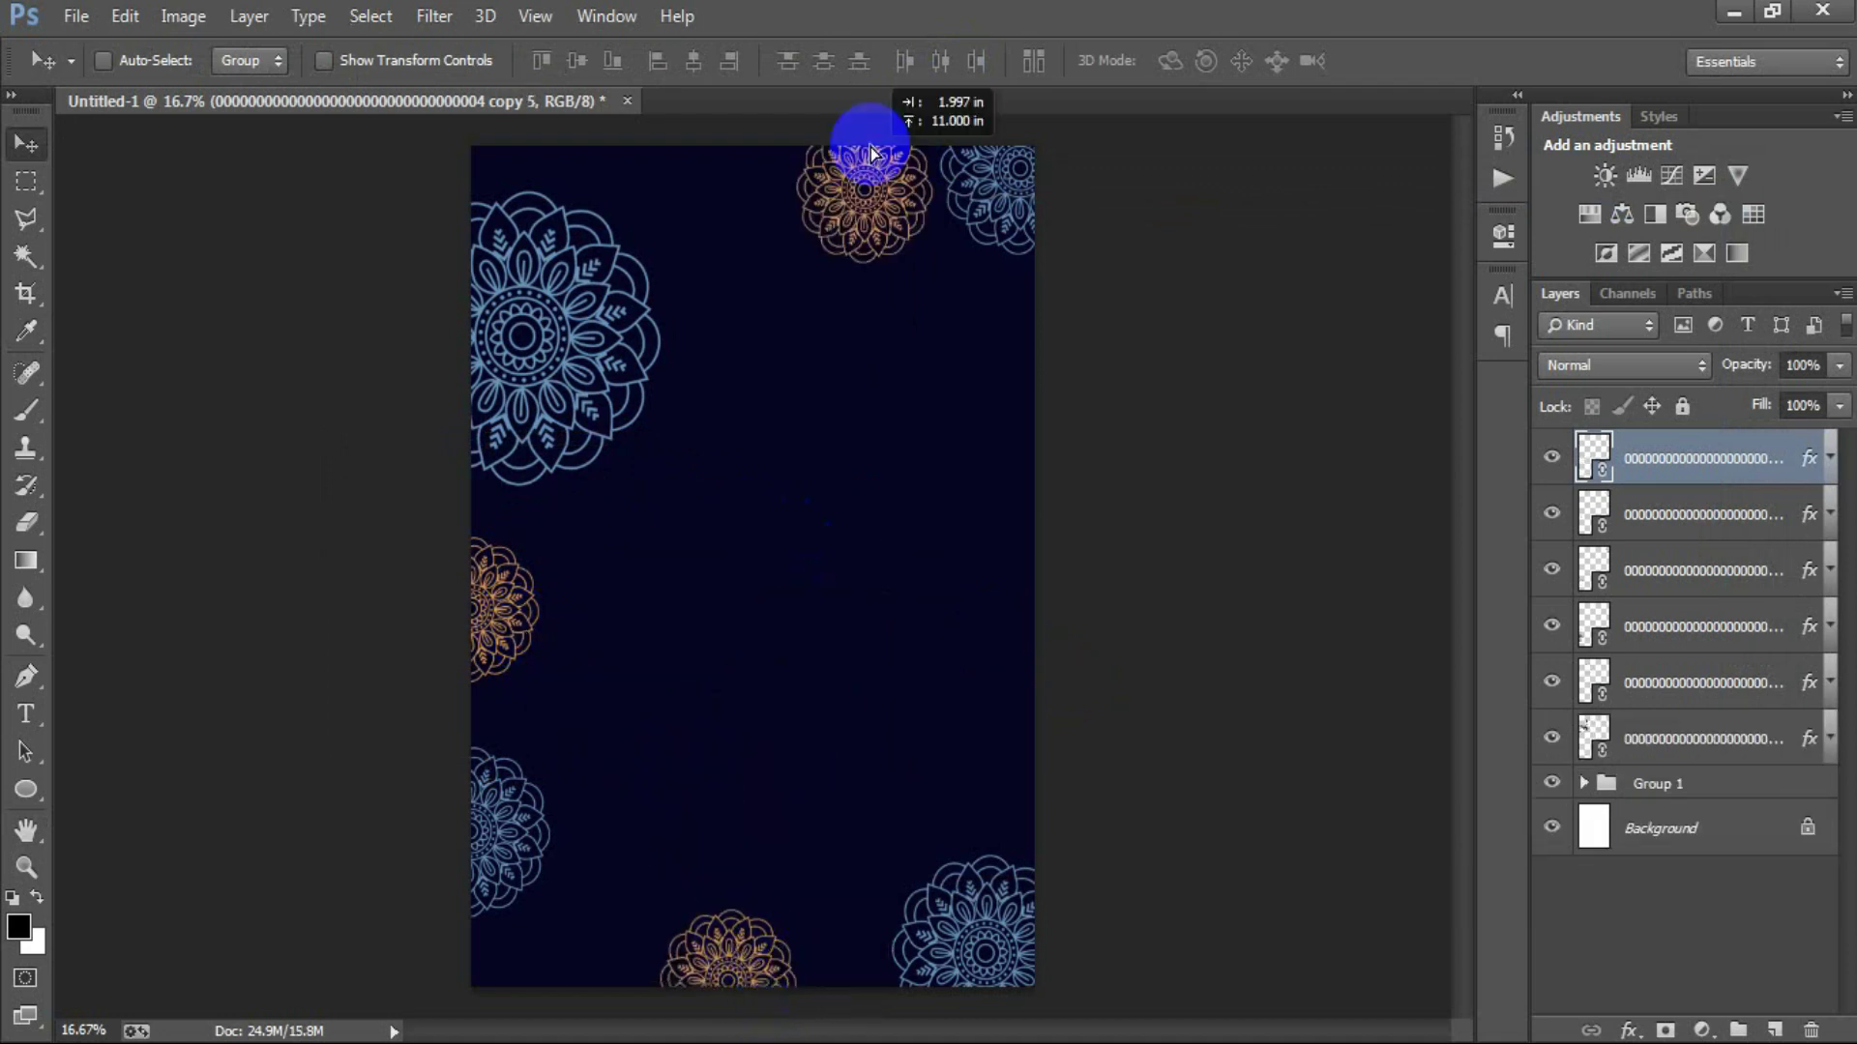
mouse_move(764, 121)
mouse_down()
mouse_move(701, 982)
mouse_move(758, 151)
mouse_move(871, 356)
mouse_move(1058, 552)
mouse_move(1006, 570)
mouse_up()
Enlarge the right-edge orange mandala to about 153% and shift it slightly right.
key(ctrl+t)
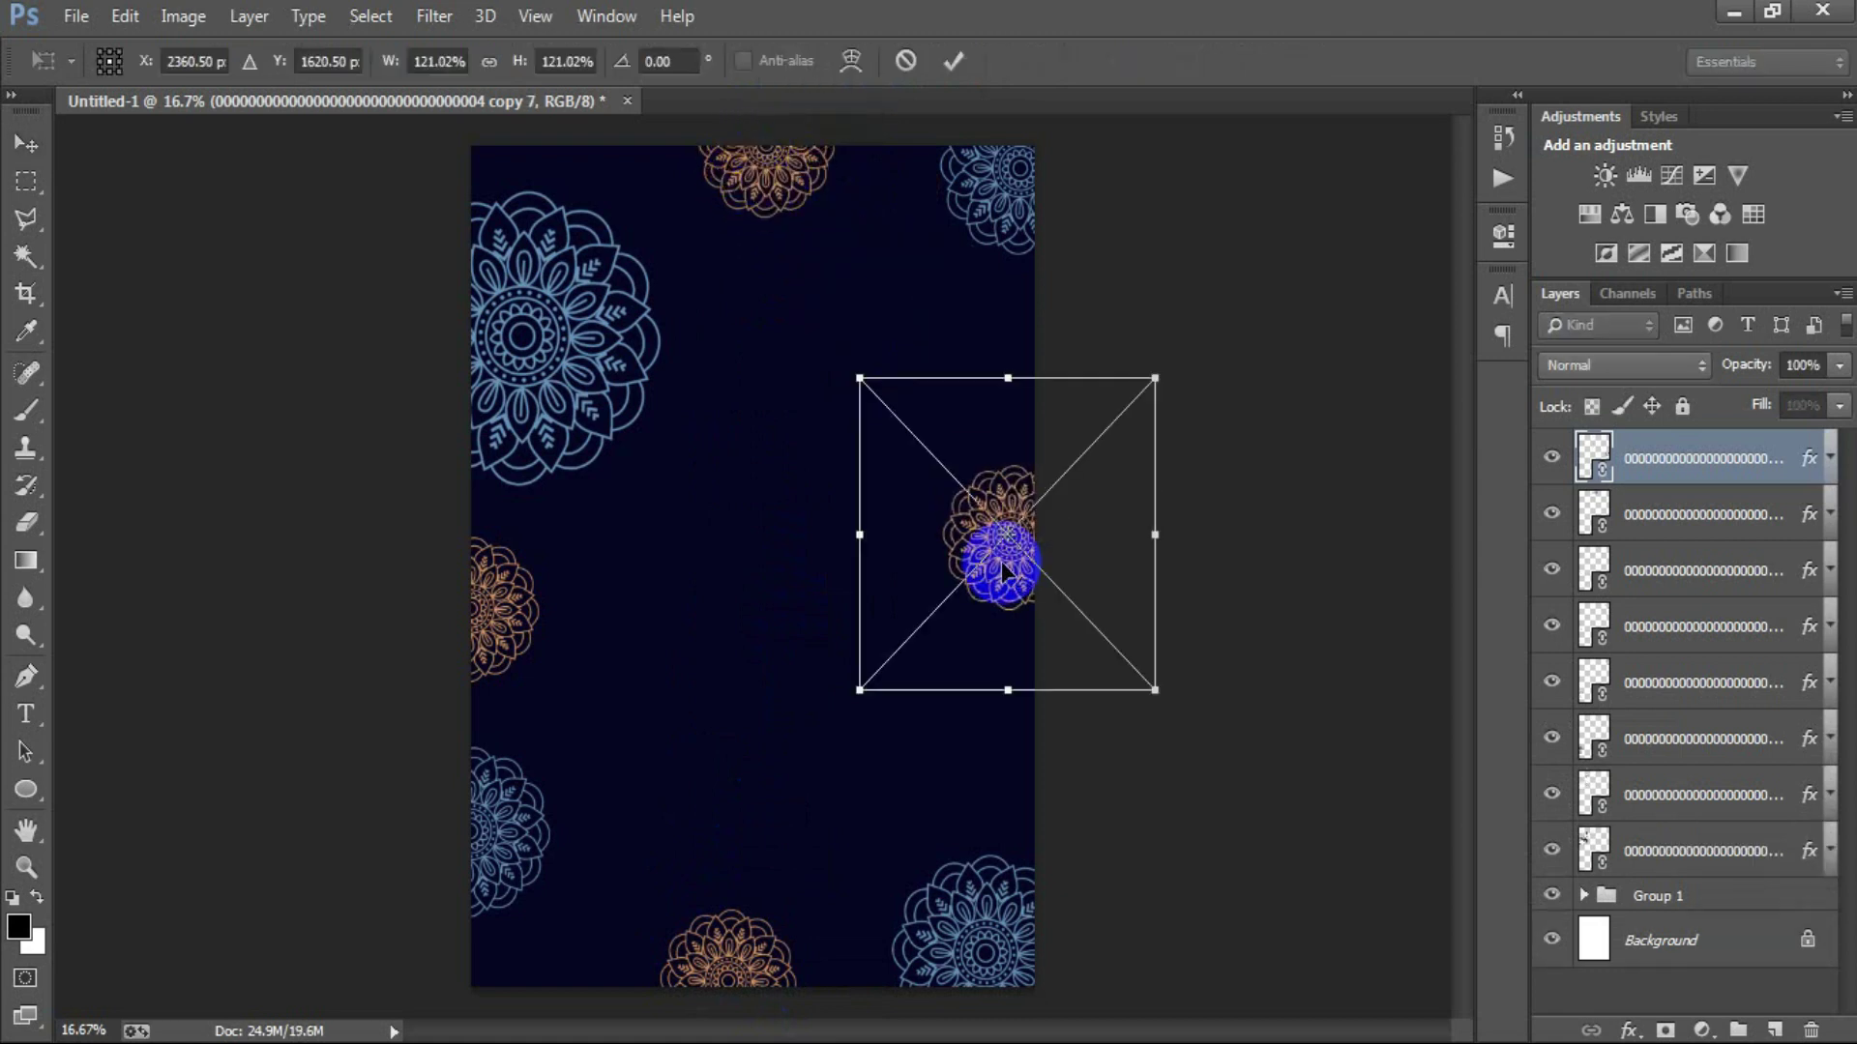
drag(1153, 718, 1192, 759)
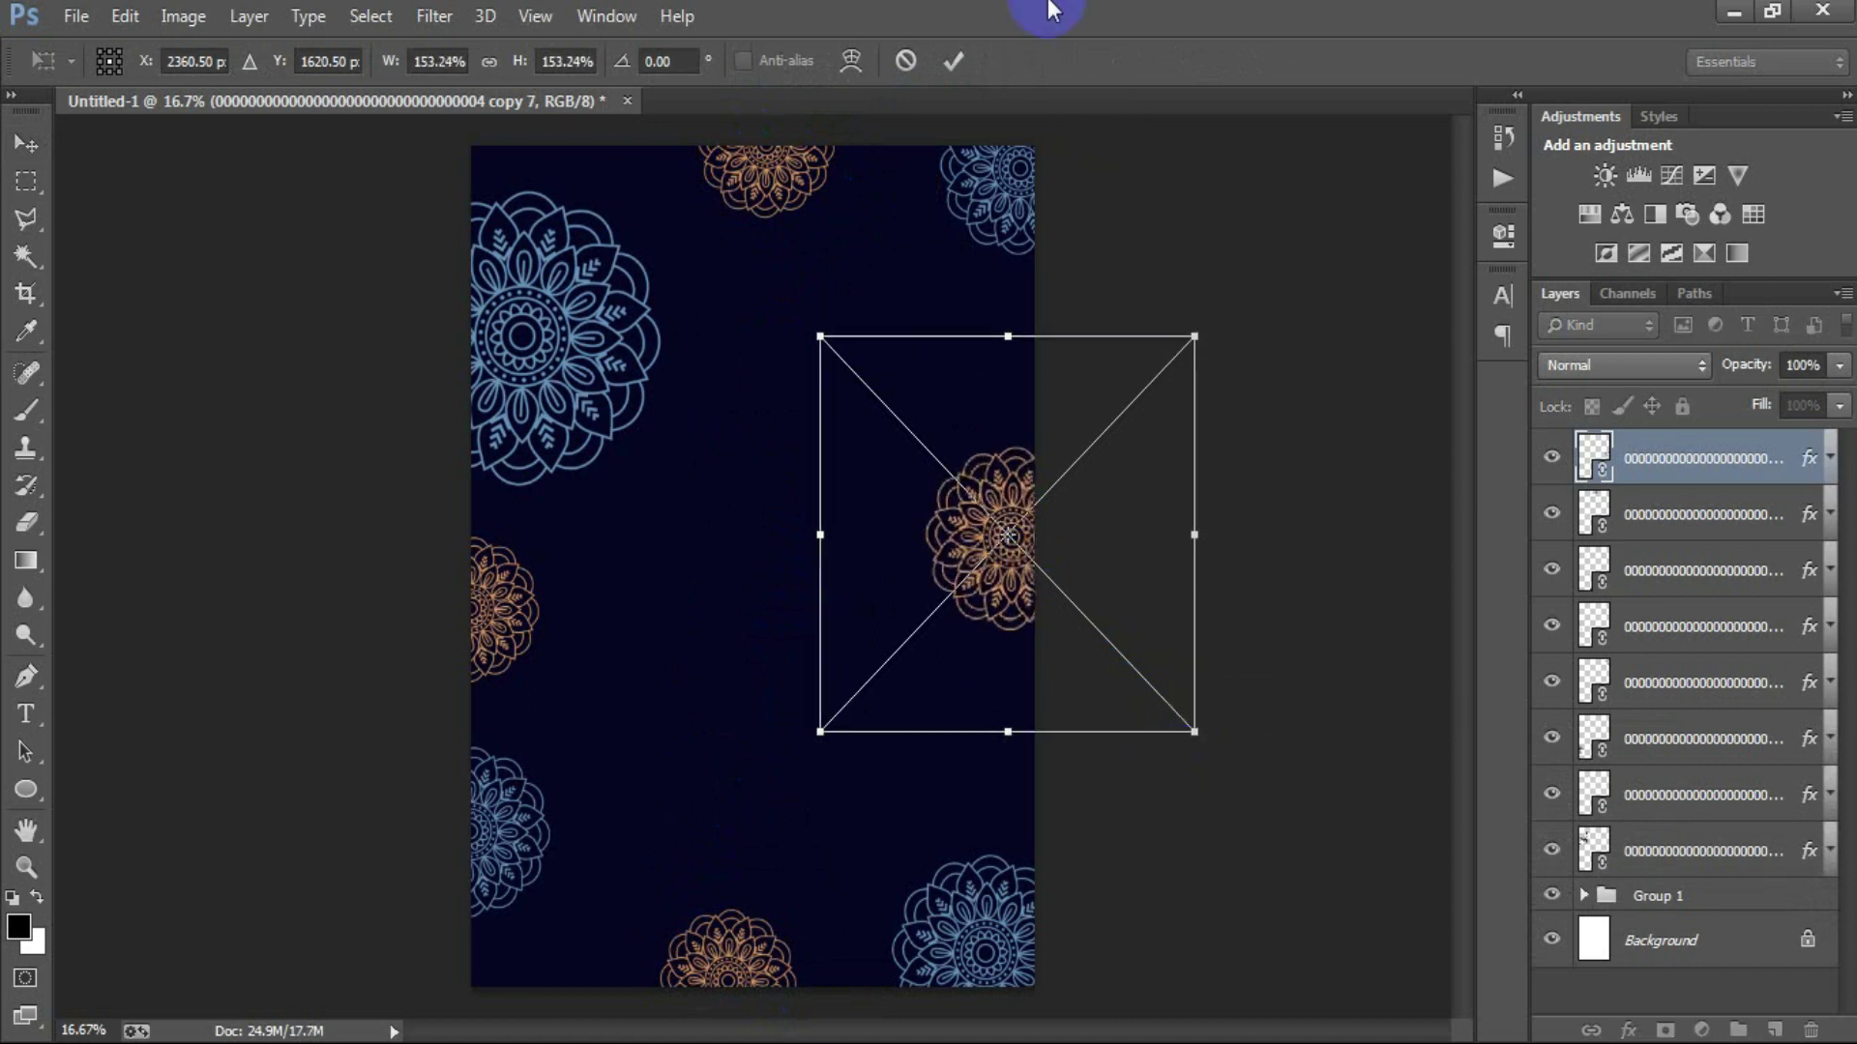
click(955, 61)
drag(998, 579, 1011, 576)
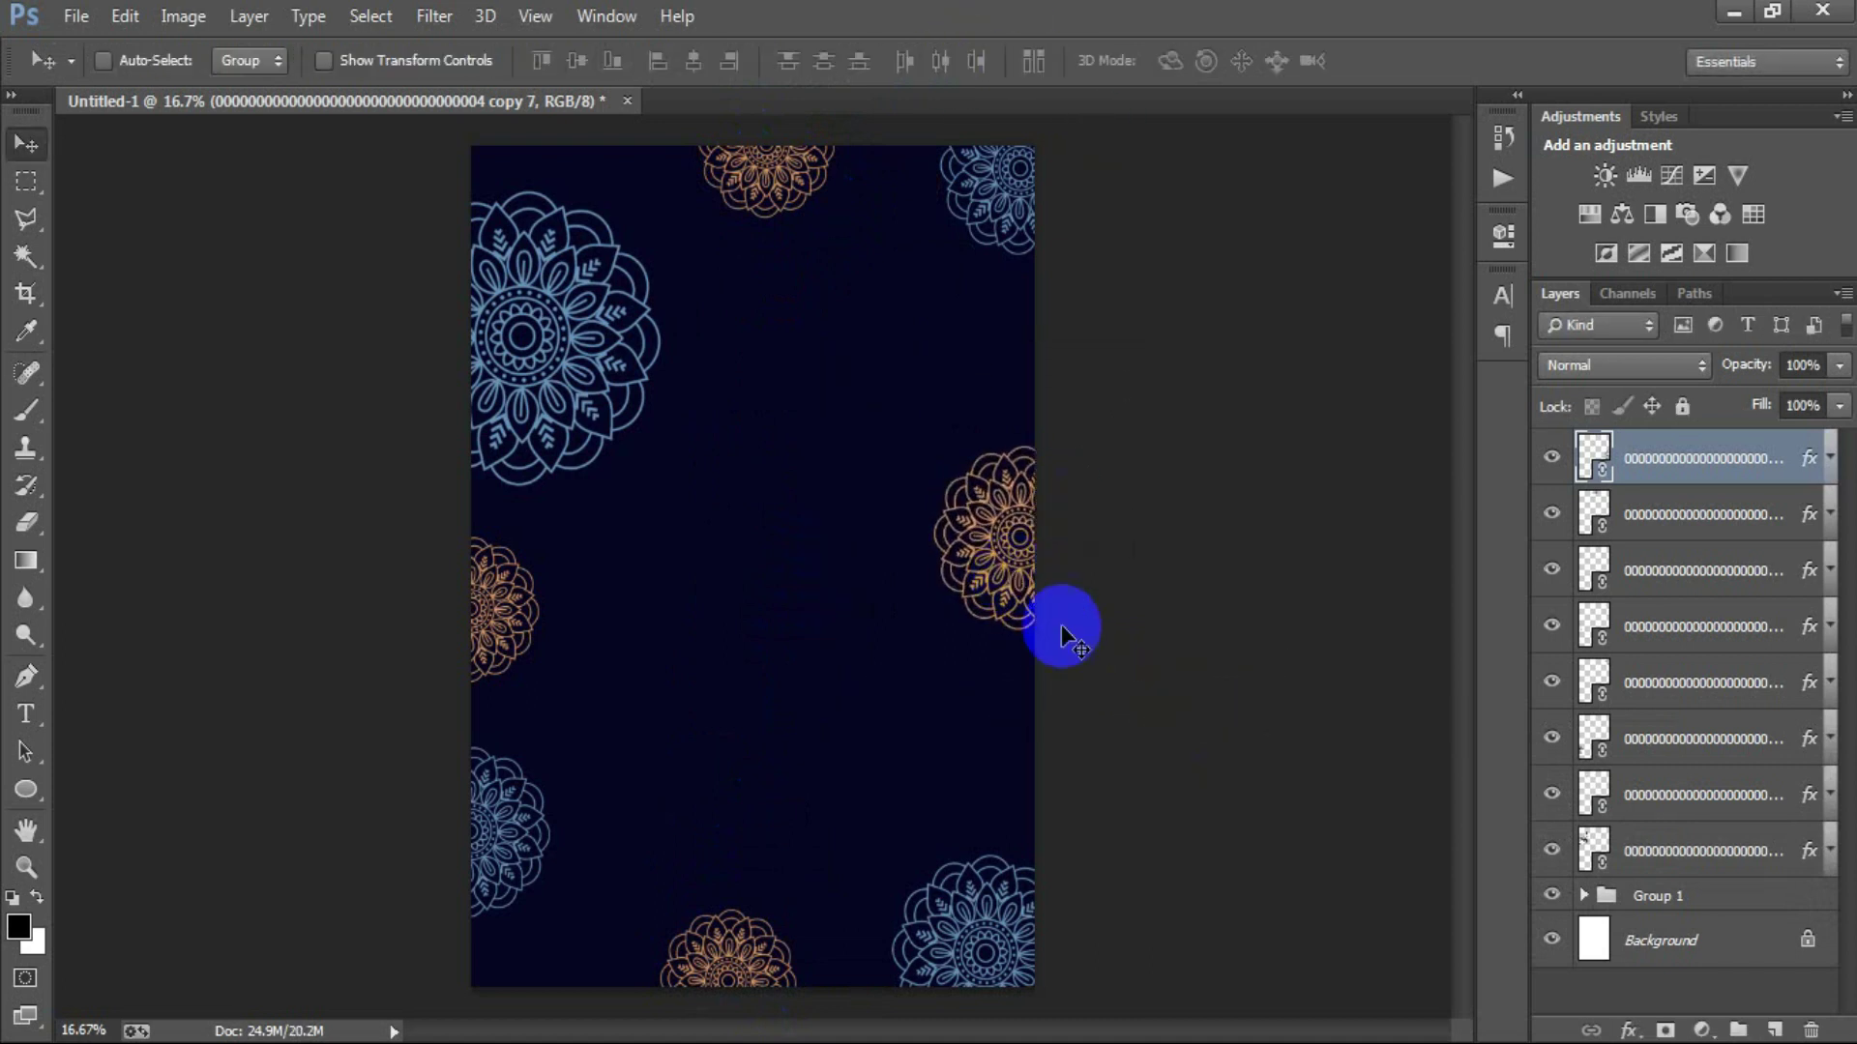
click(1656, 803)
Lower three mandala layers' opacity to 75%, 80% and 66% (the right-edge orange one).
click(1551, 795)
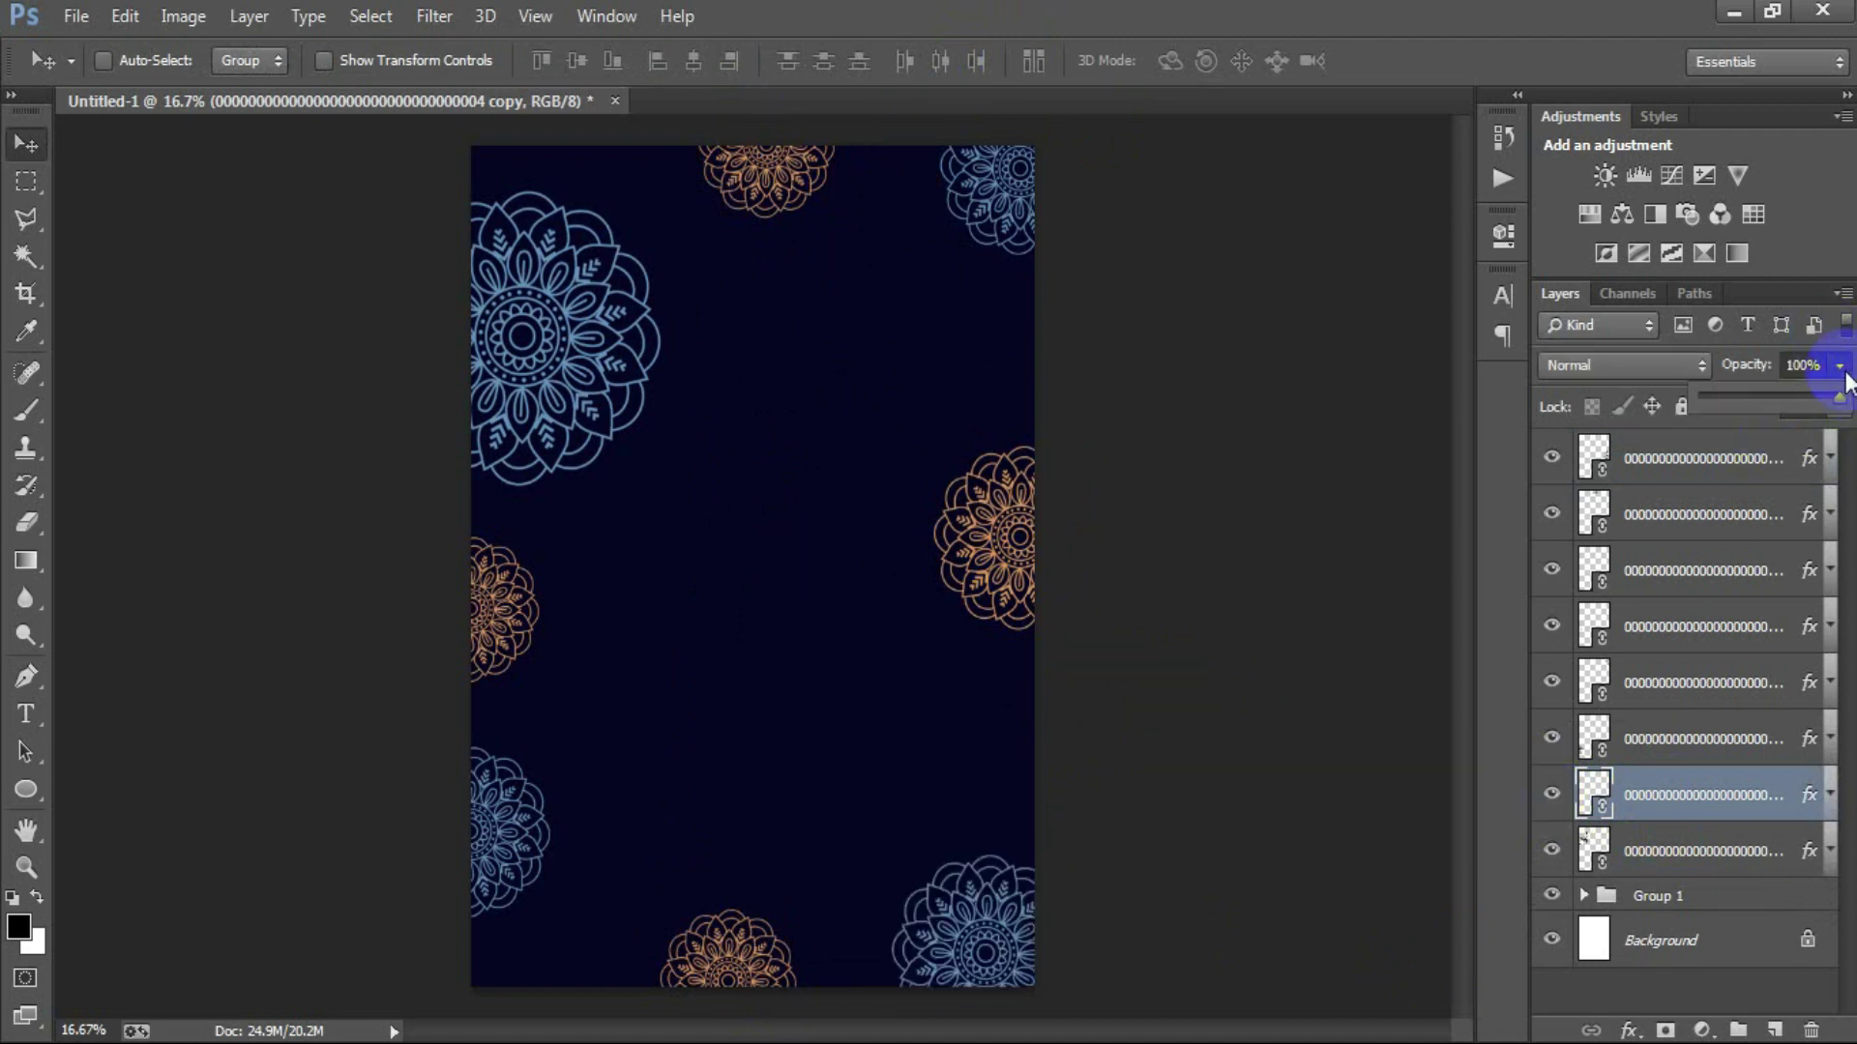
drag(1809, 400, 1804, 400)
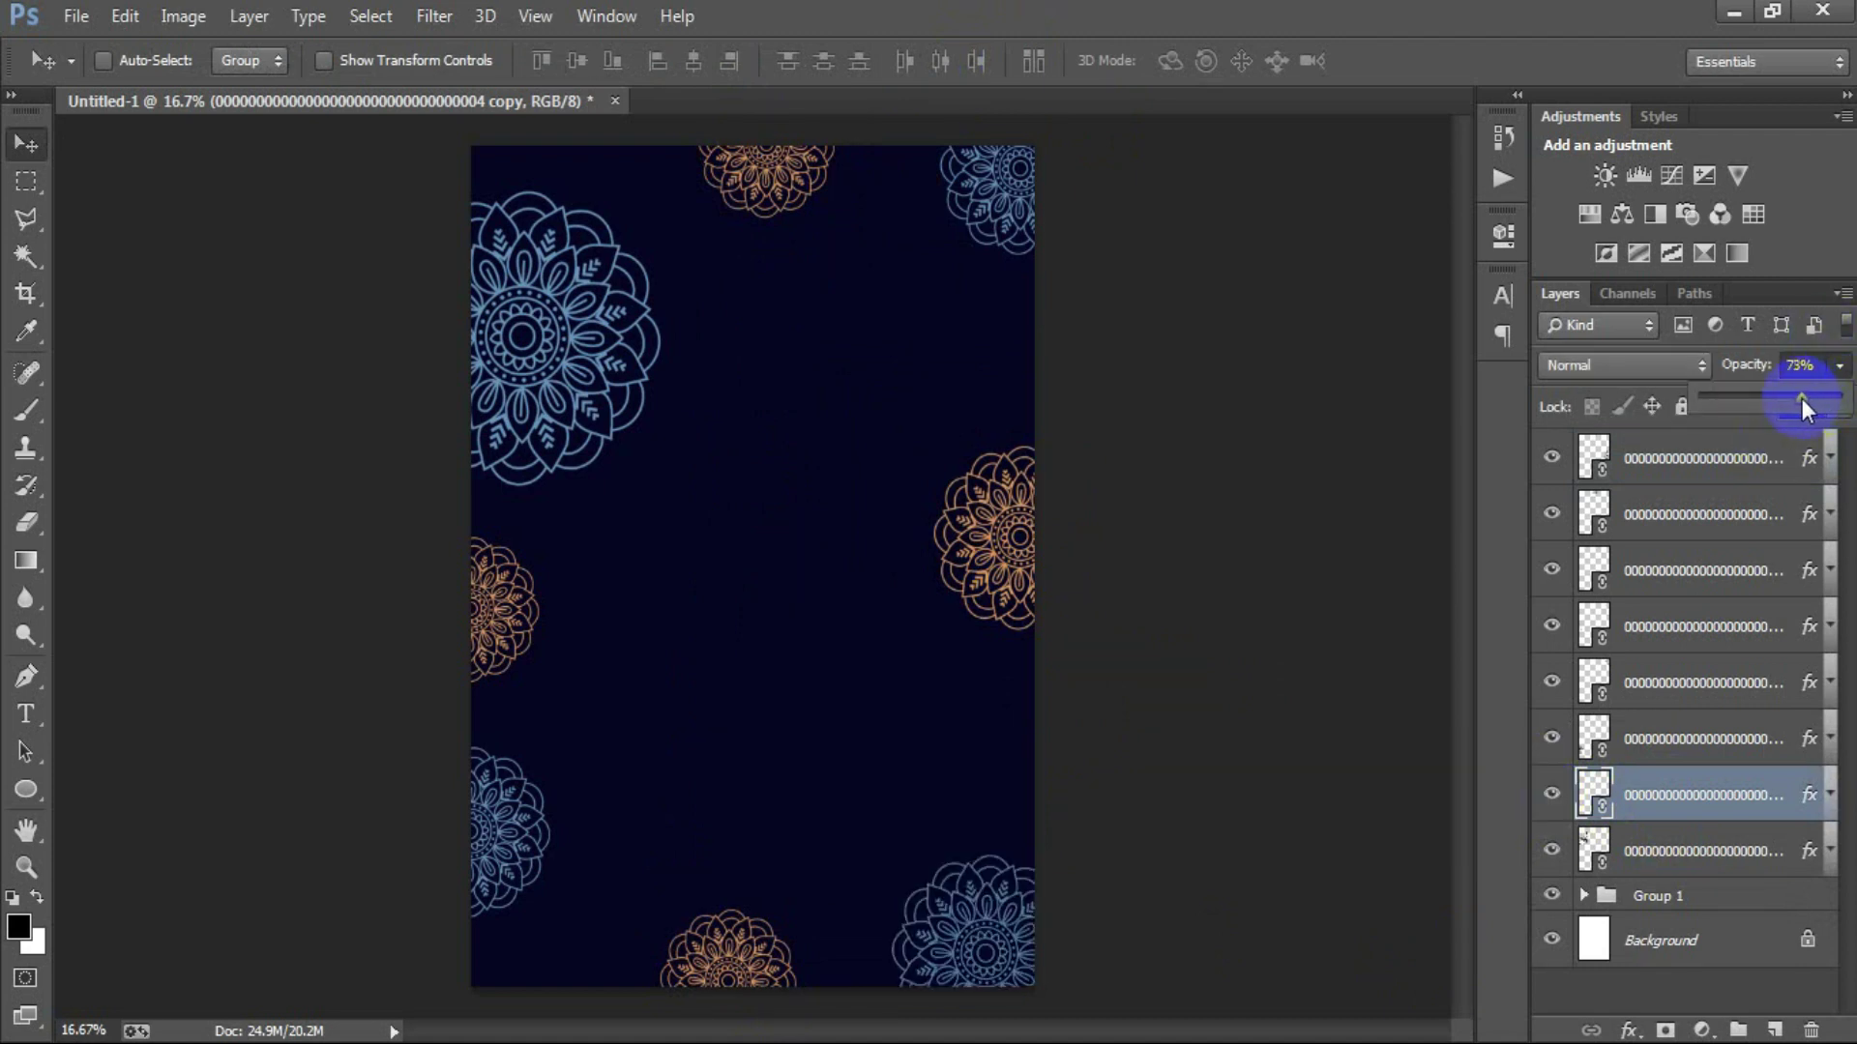
click(1672, 745)
drag(1837, 368, 1812, 395)
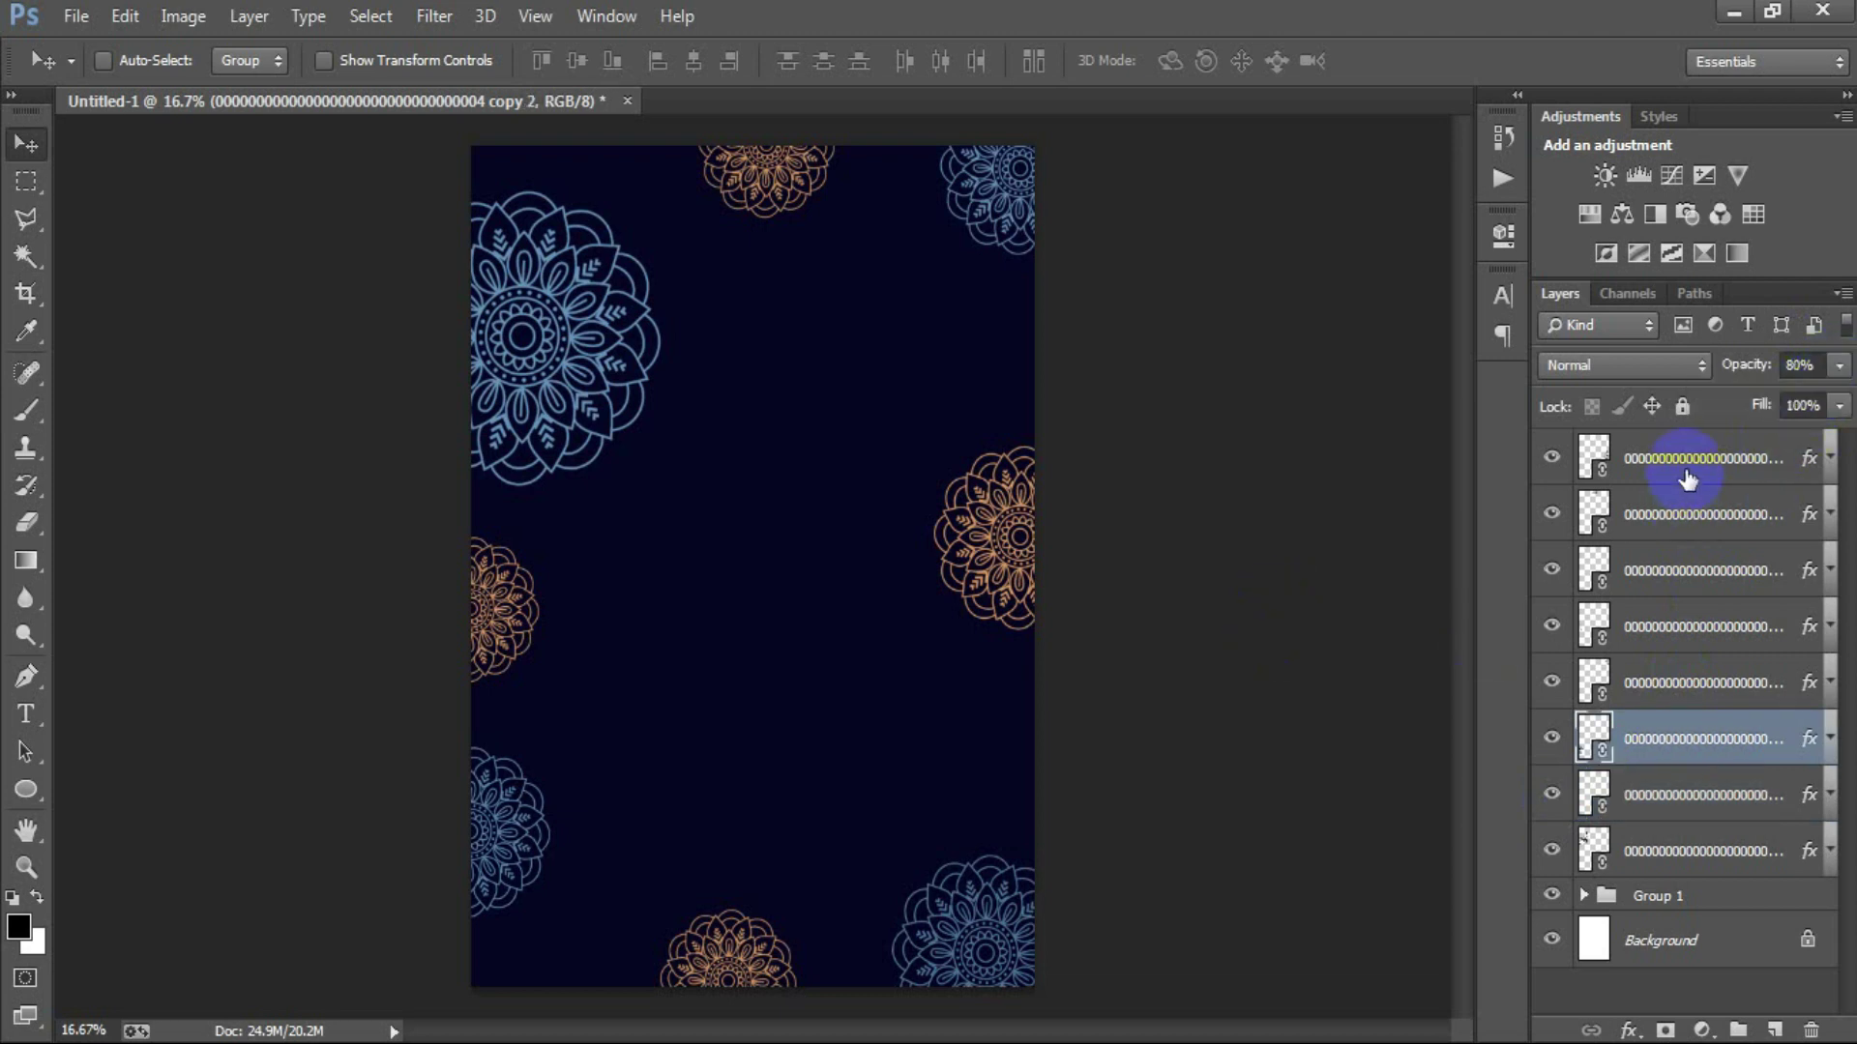
click(1684, 474)
click(1838, 372)
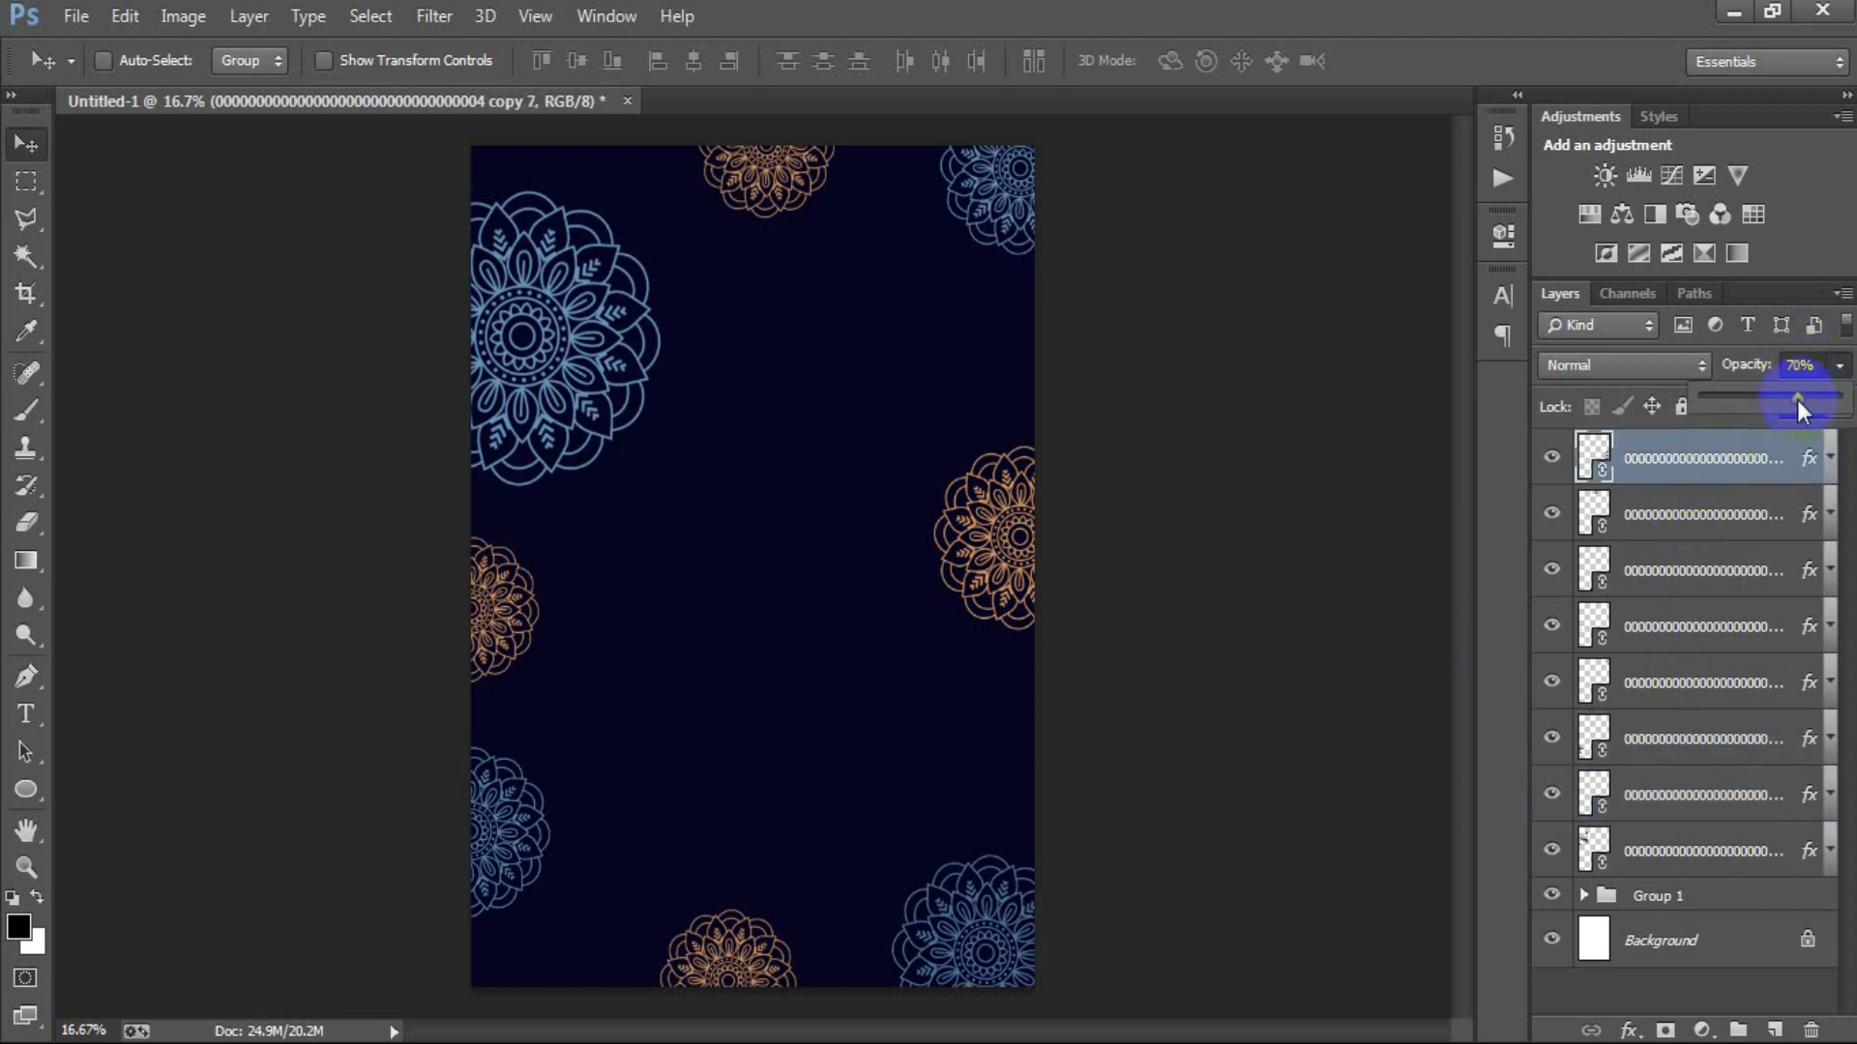
drag(1799, 400, 1791, 400)
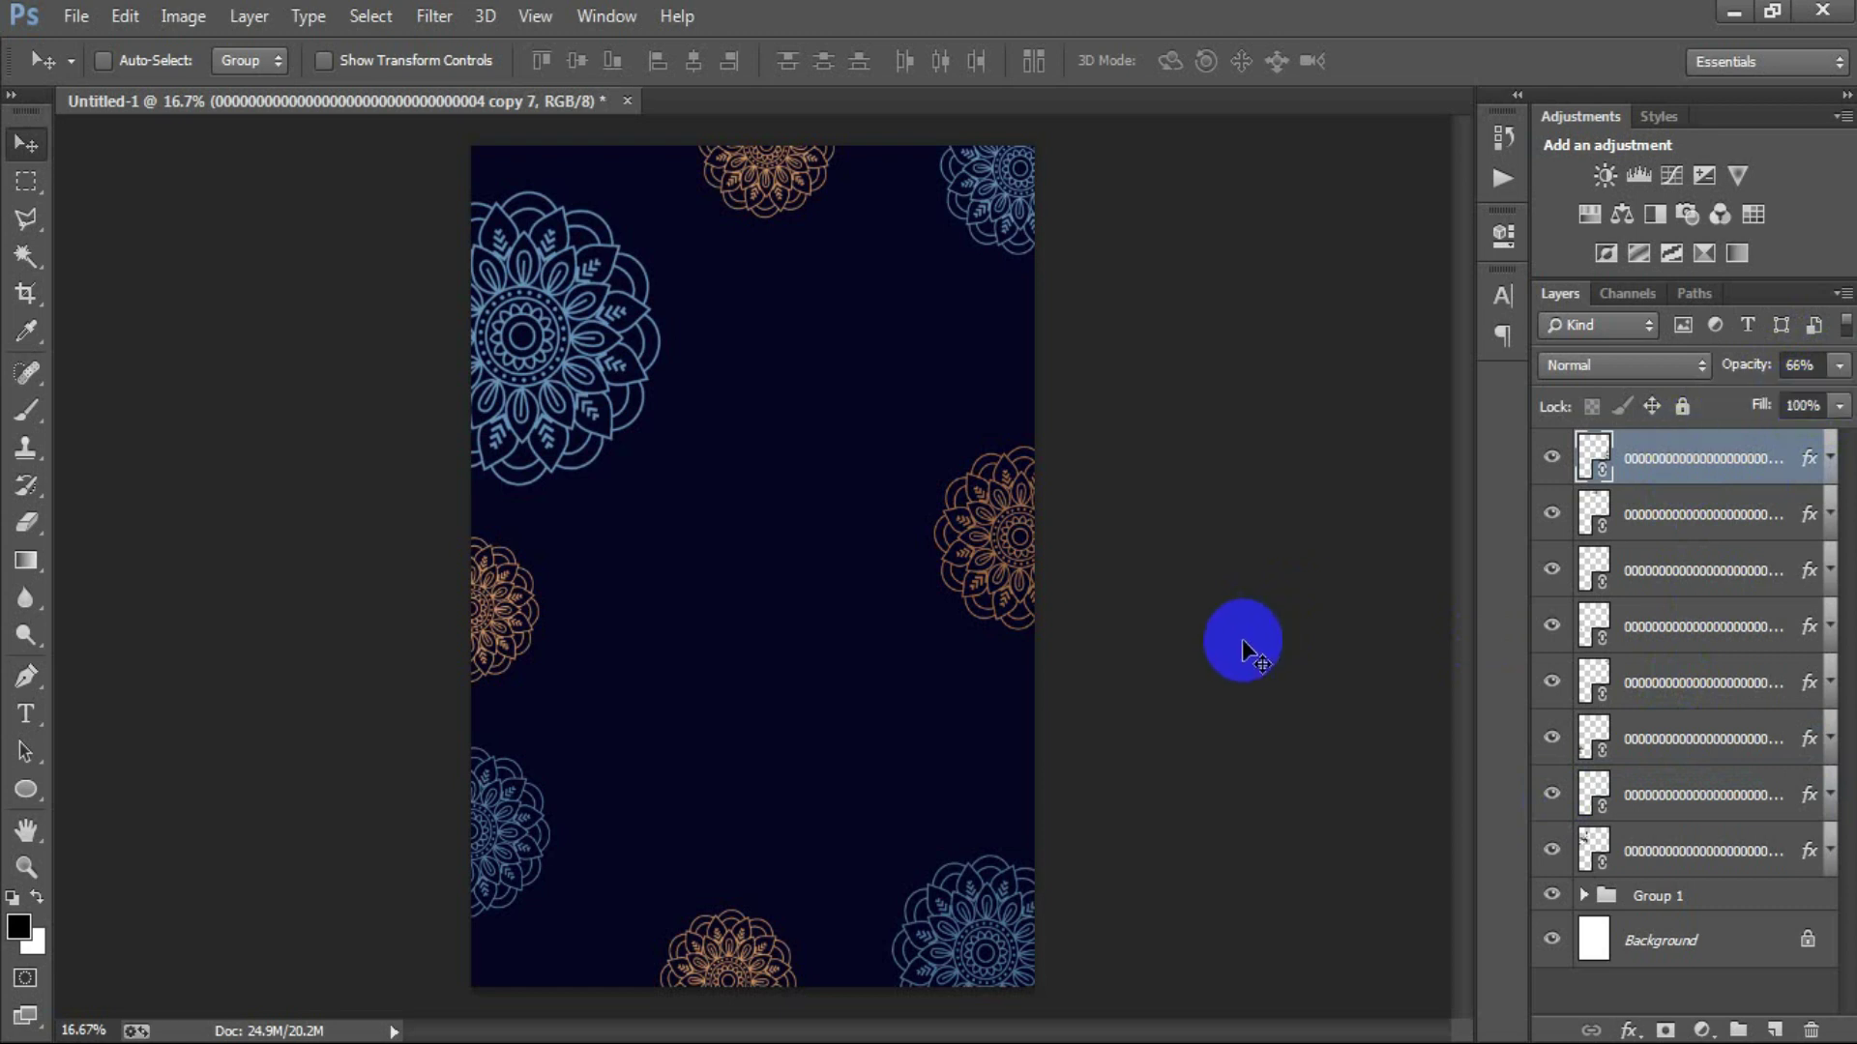
Place a linked swirl image, enlarged to about 223%, at the poster's bottom-left.
click(77, 16)
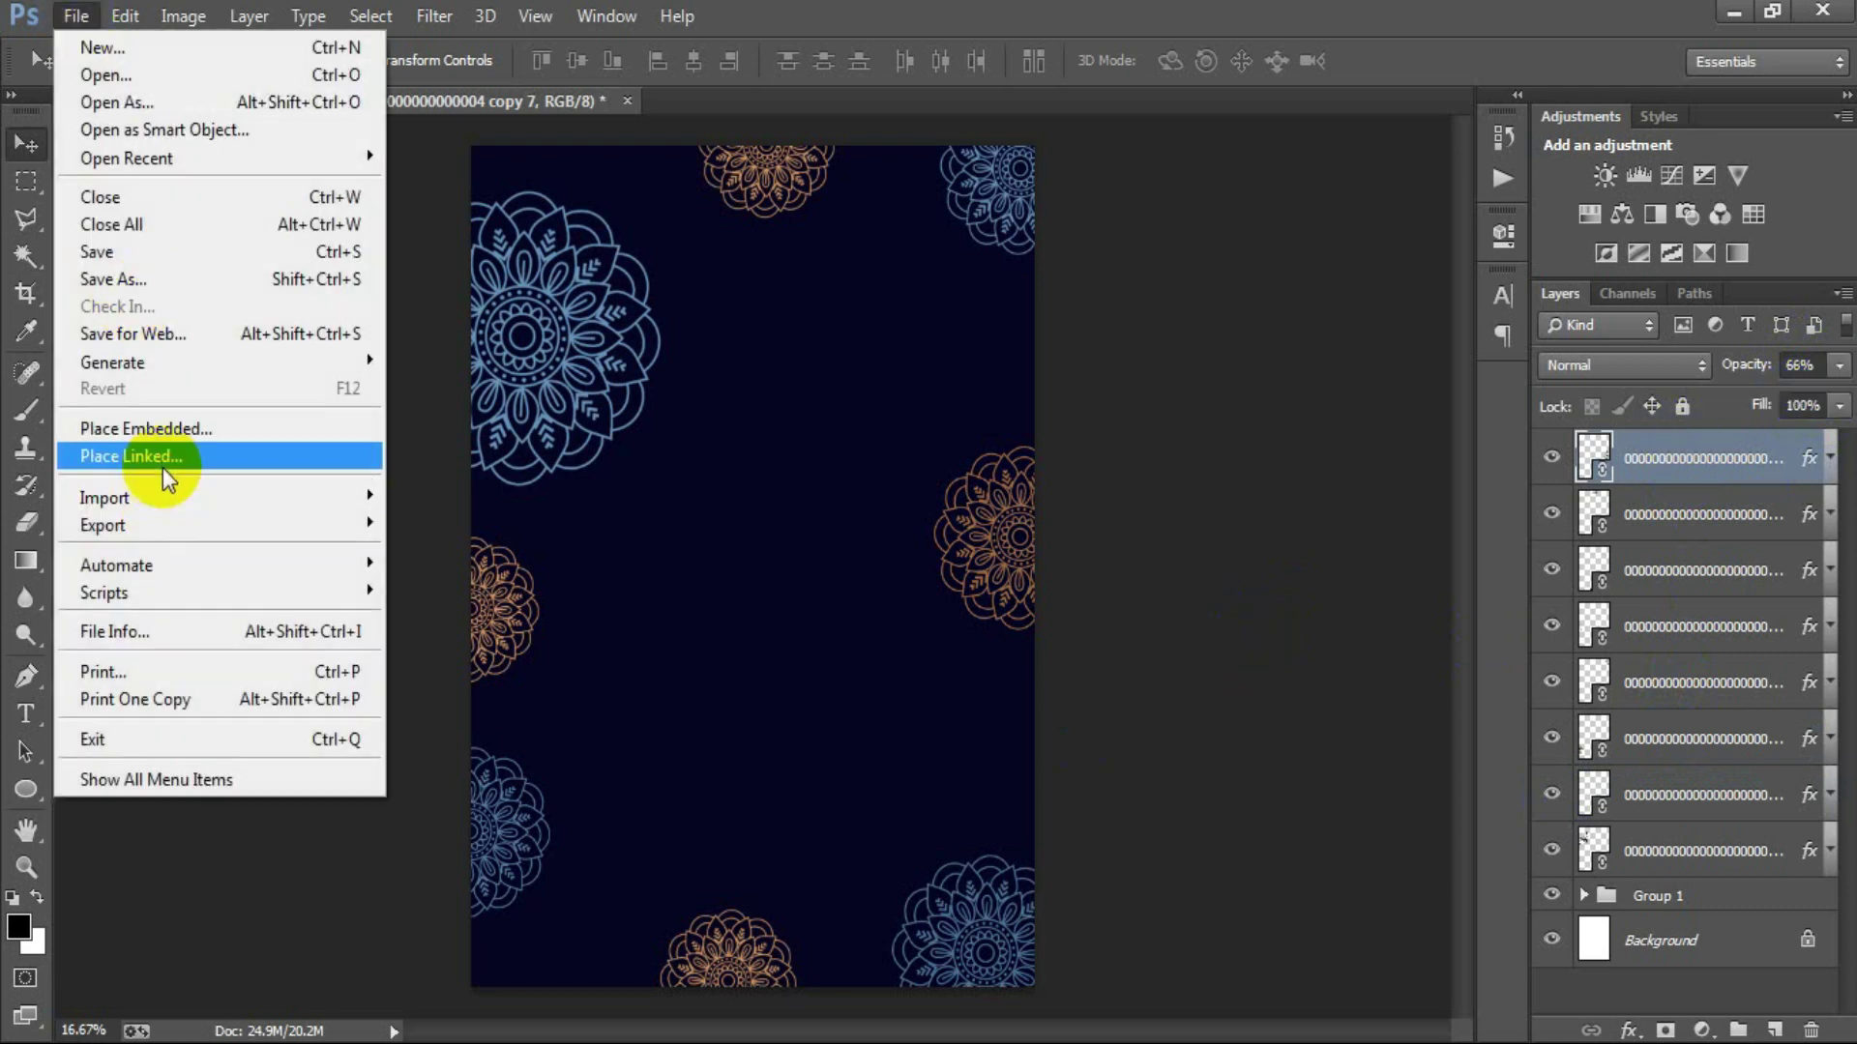
click(164, 469)
double_click(636, 456)
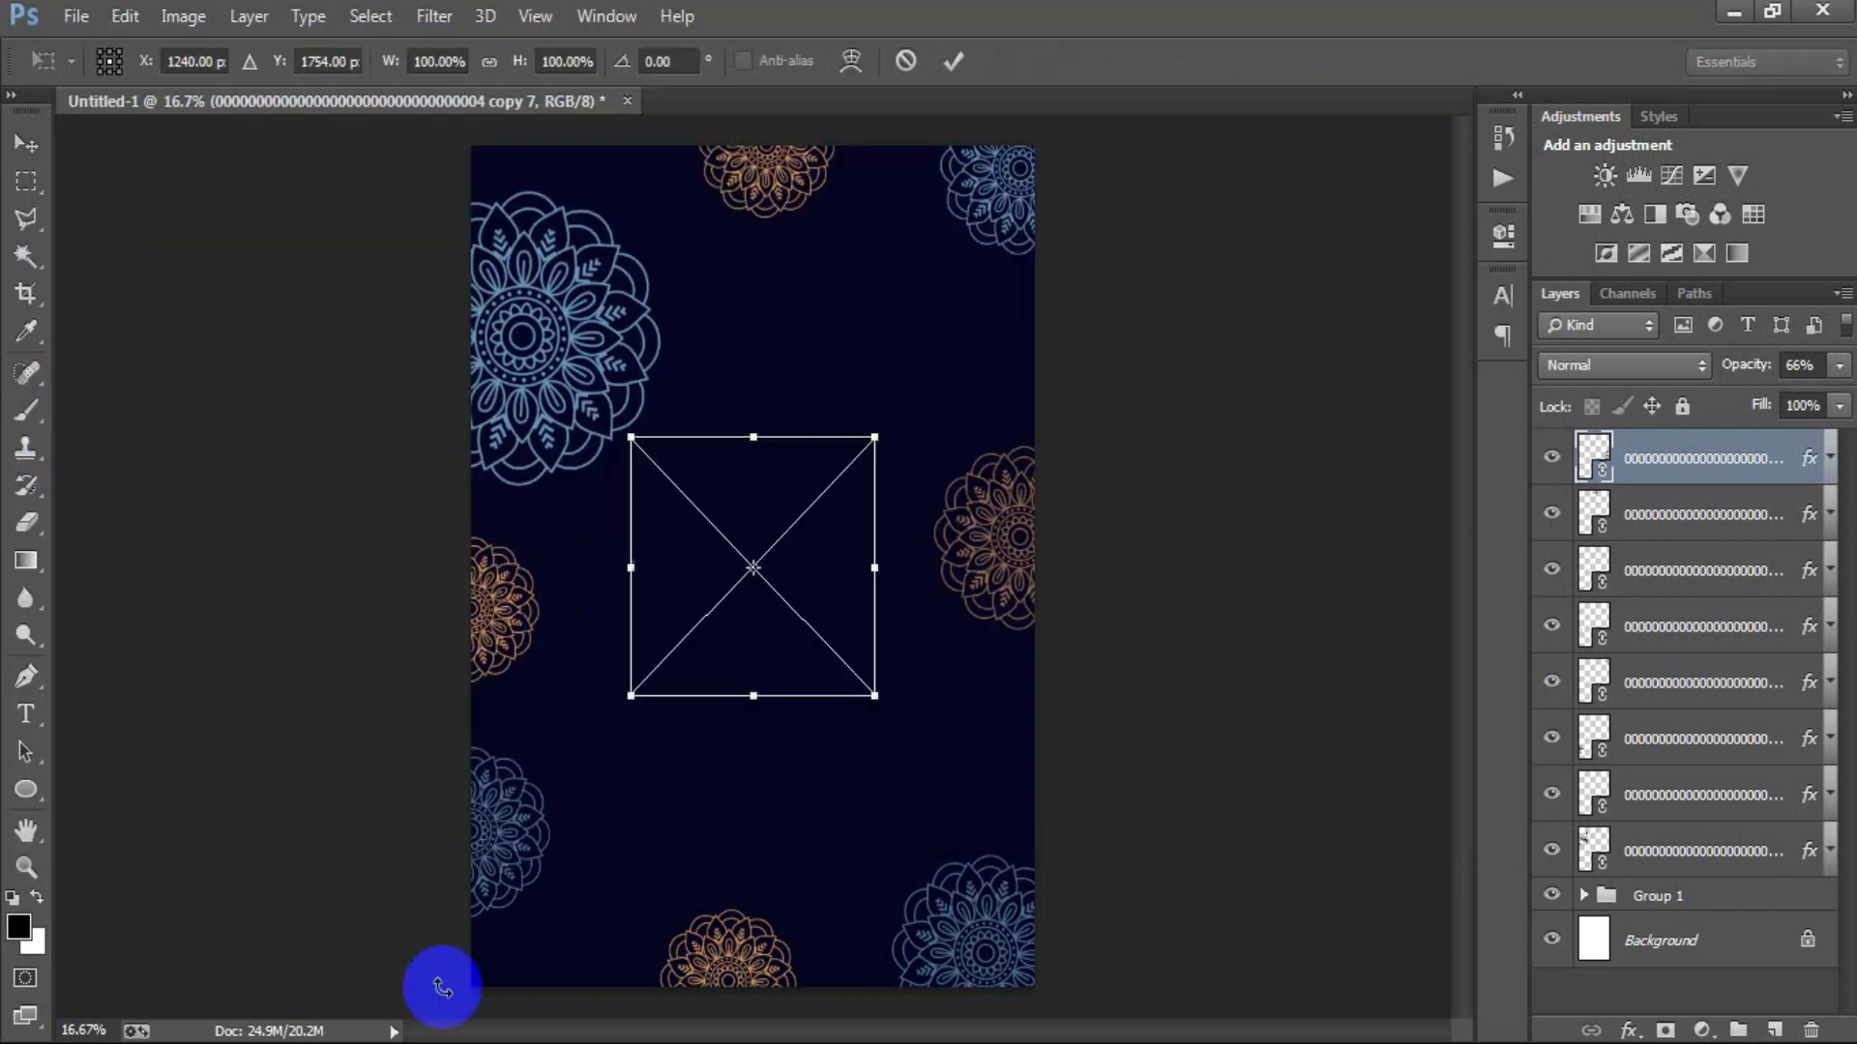
drag(874, 697, 985, 919)
drag(962, 677, 725, 1033)
click(954, 61)
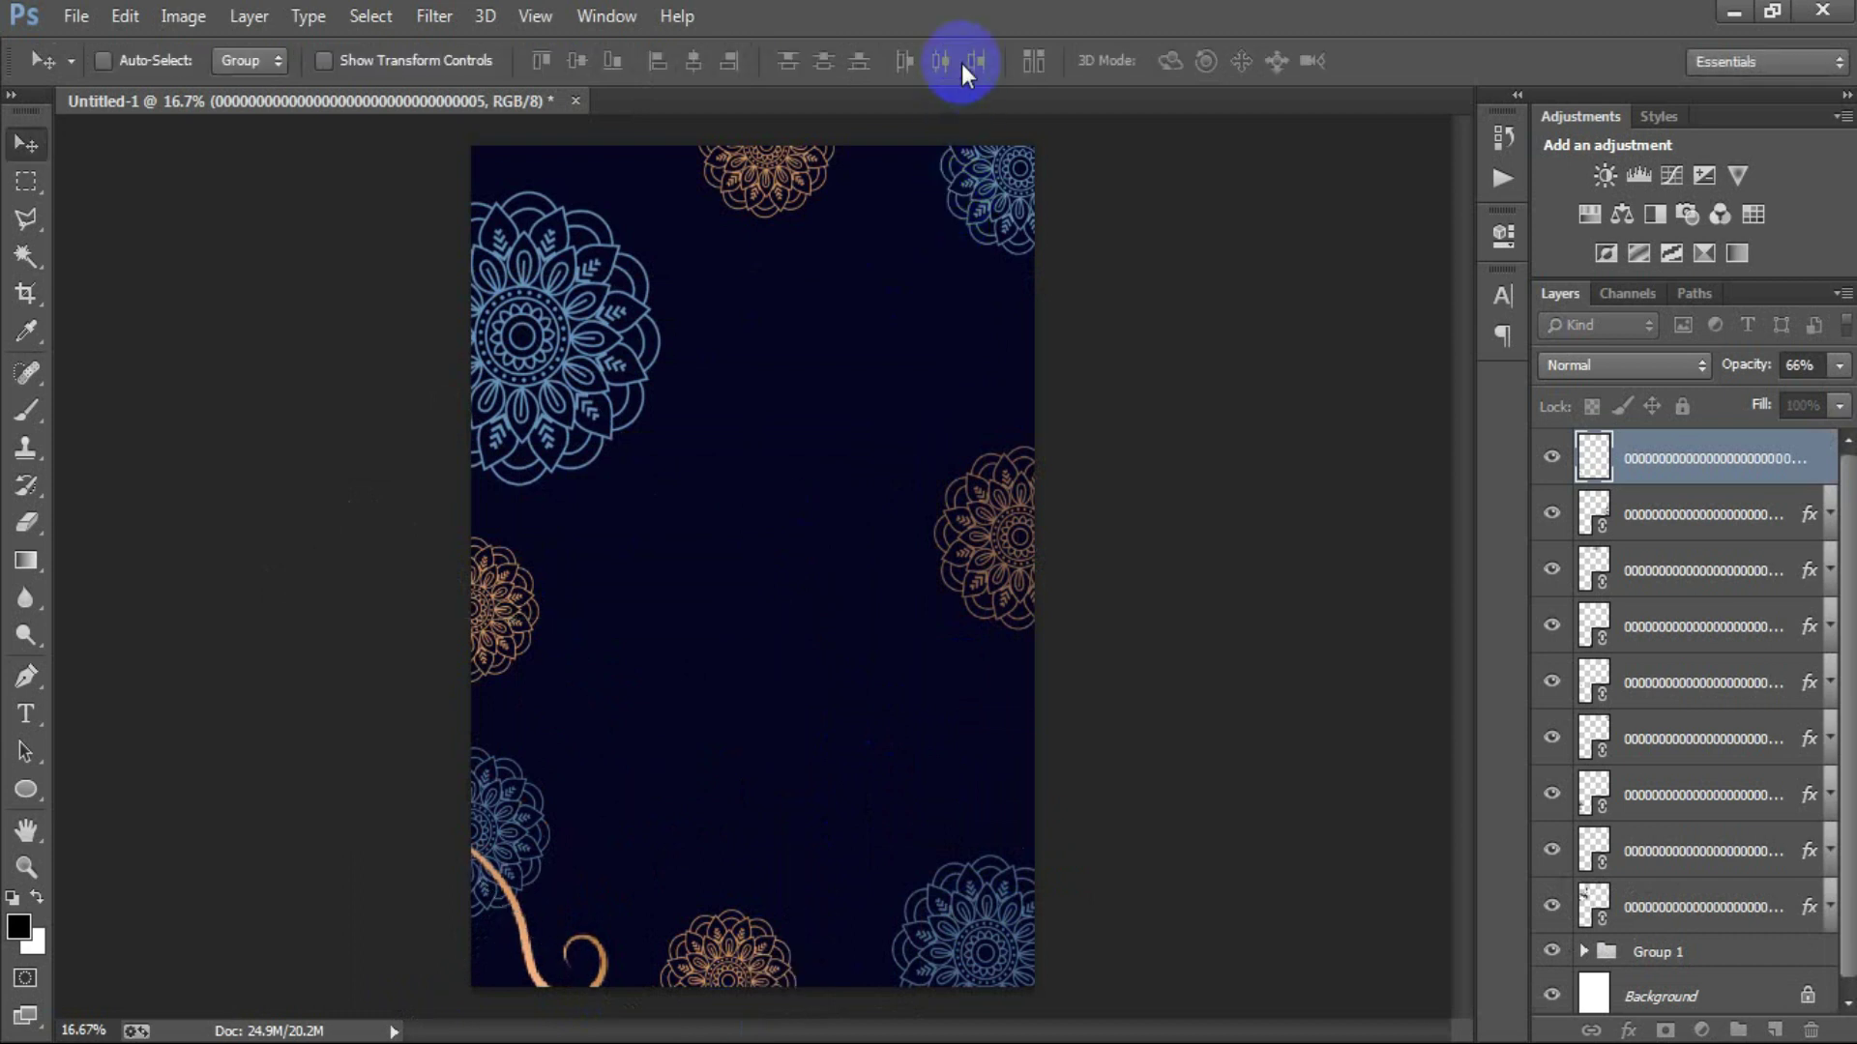
Place image file 007 as an enlarged orange swirl curling into the bottom-right corner.
click(69, 20)
click(149, 454)
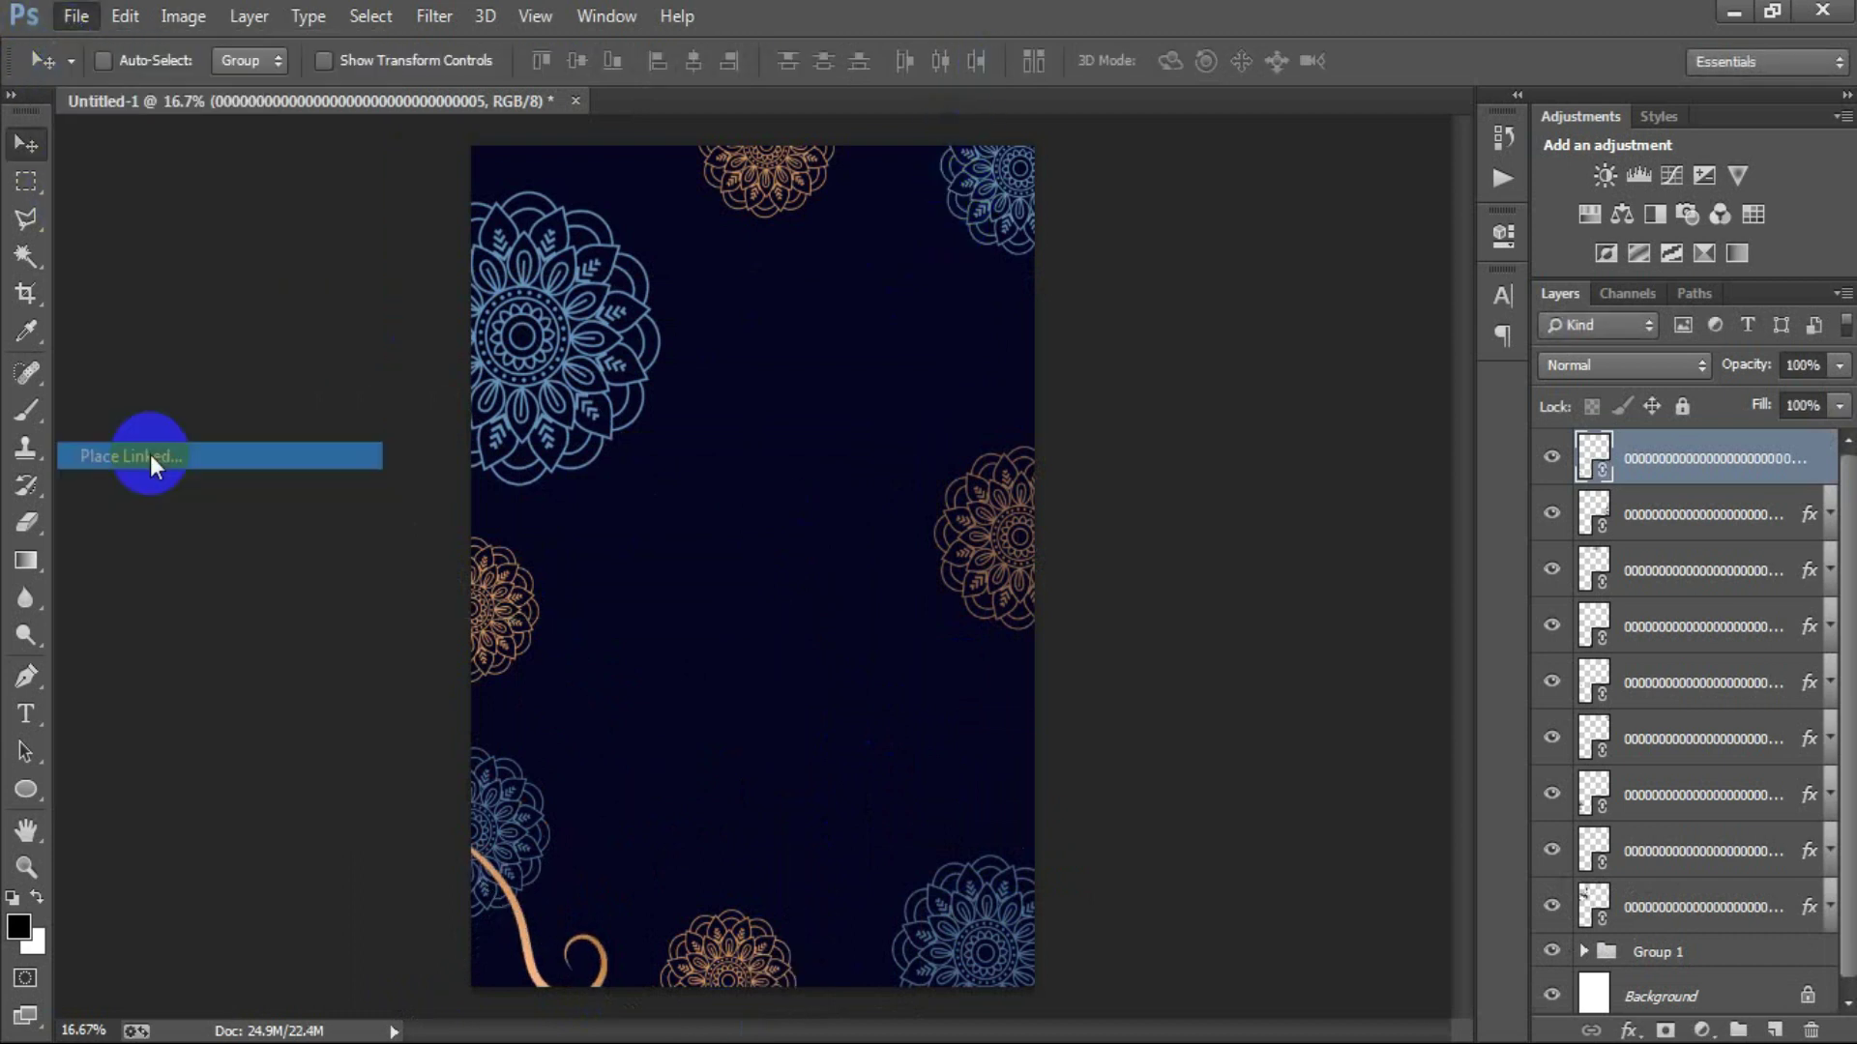
click(983, 478)
double_click(984, 478)
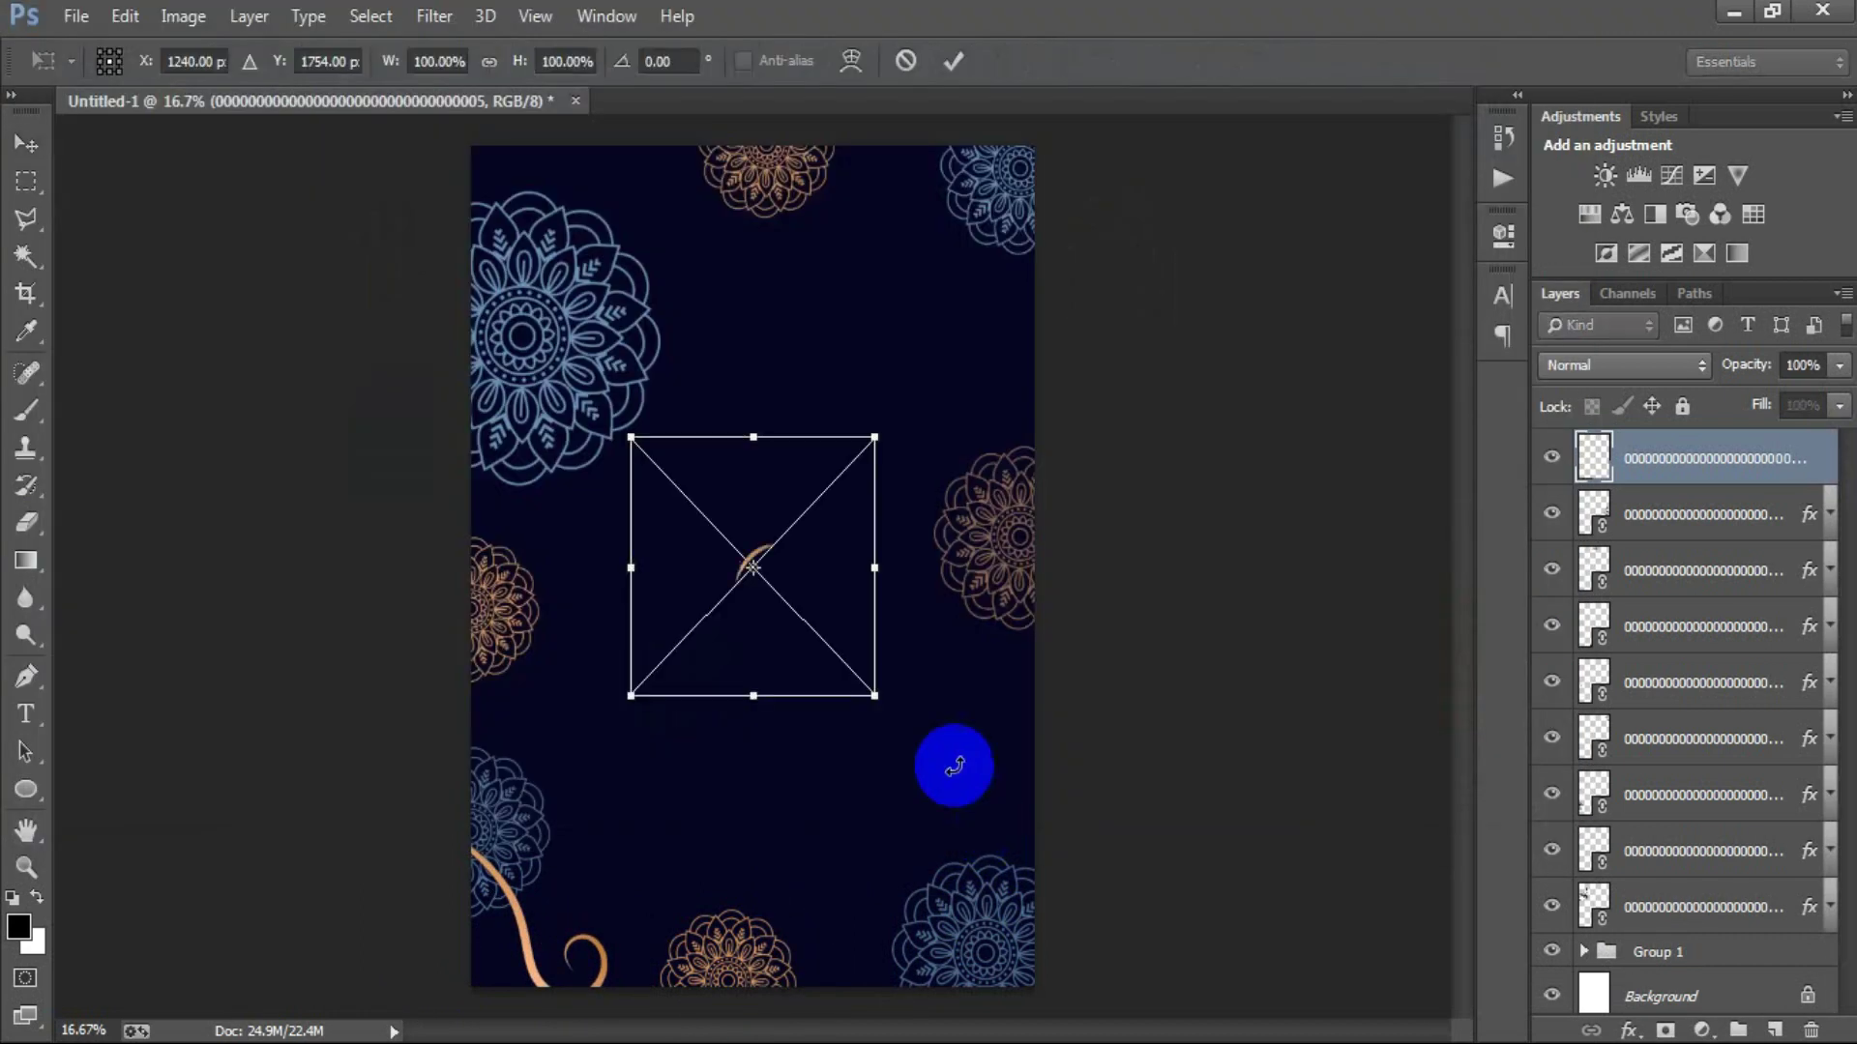
mouse_move(875, 439)
mouse_down()
mouse_move(1016, 393)
mouse_move(1112, 967)
mouse_move(1108, 944)
mouse_up()
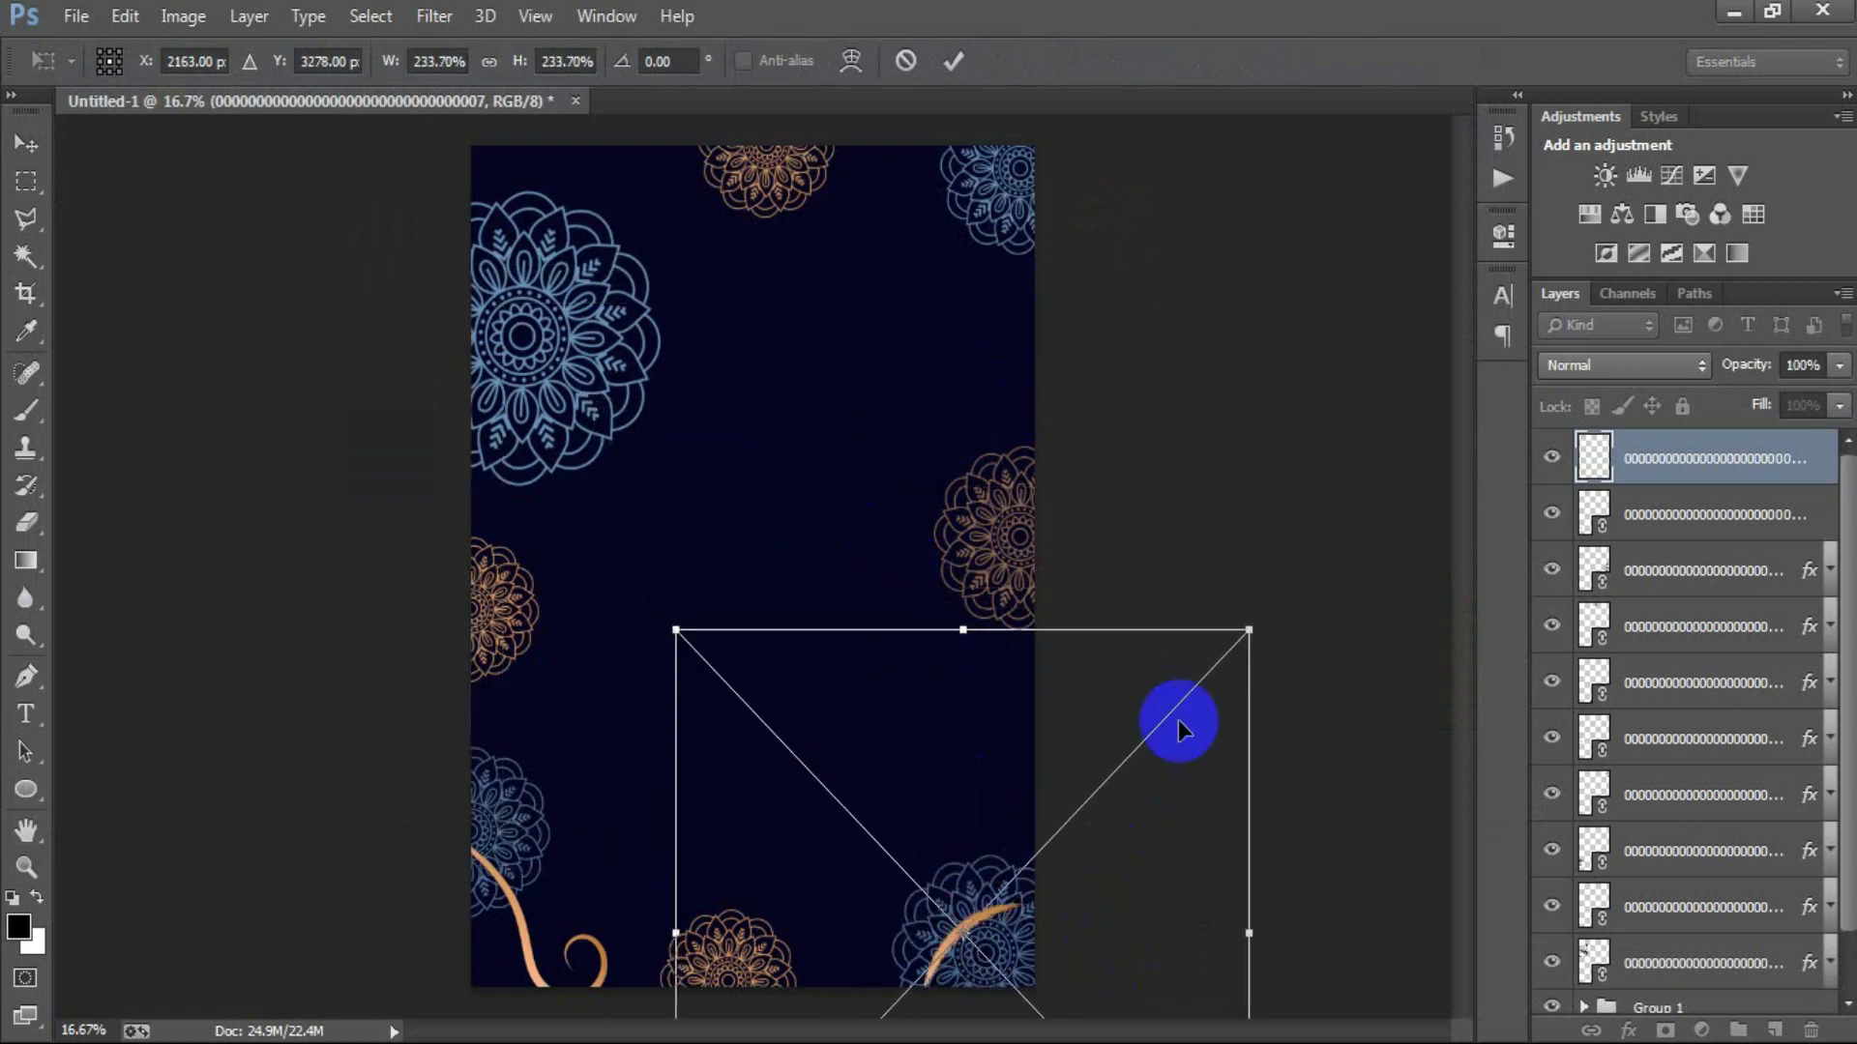
drag(1241, 634, 1311, 533)
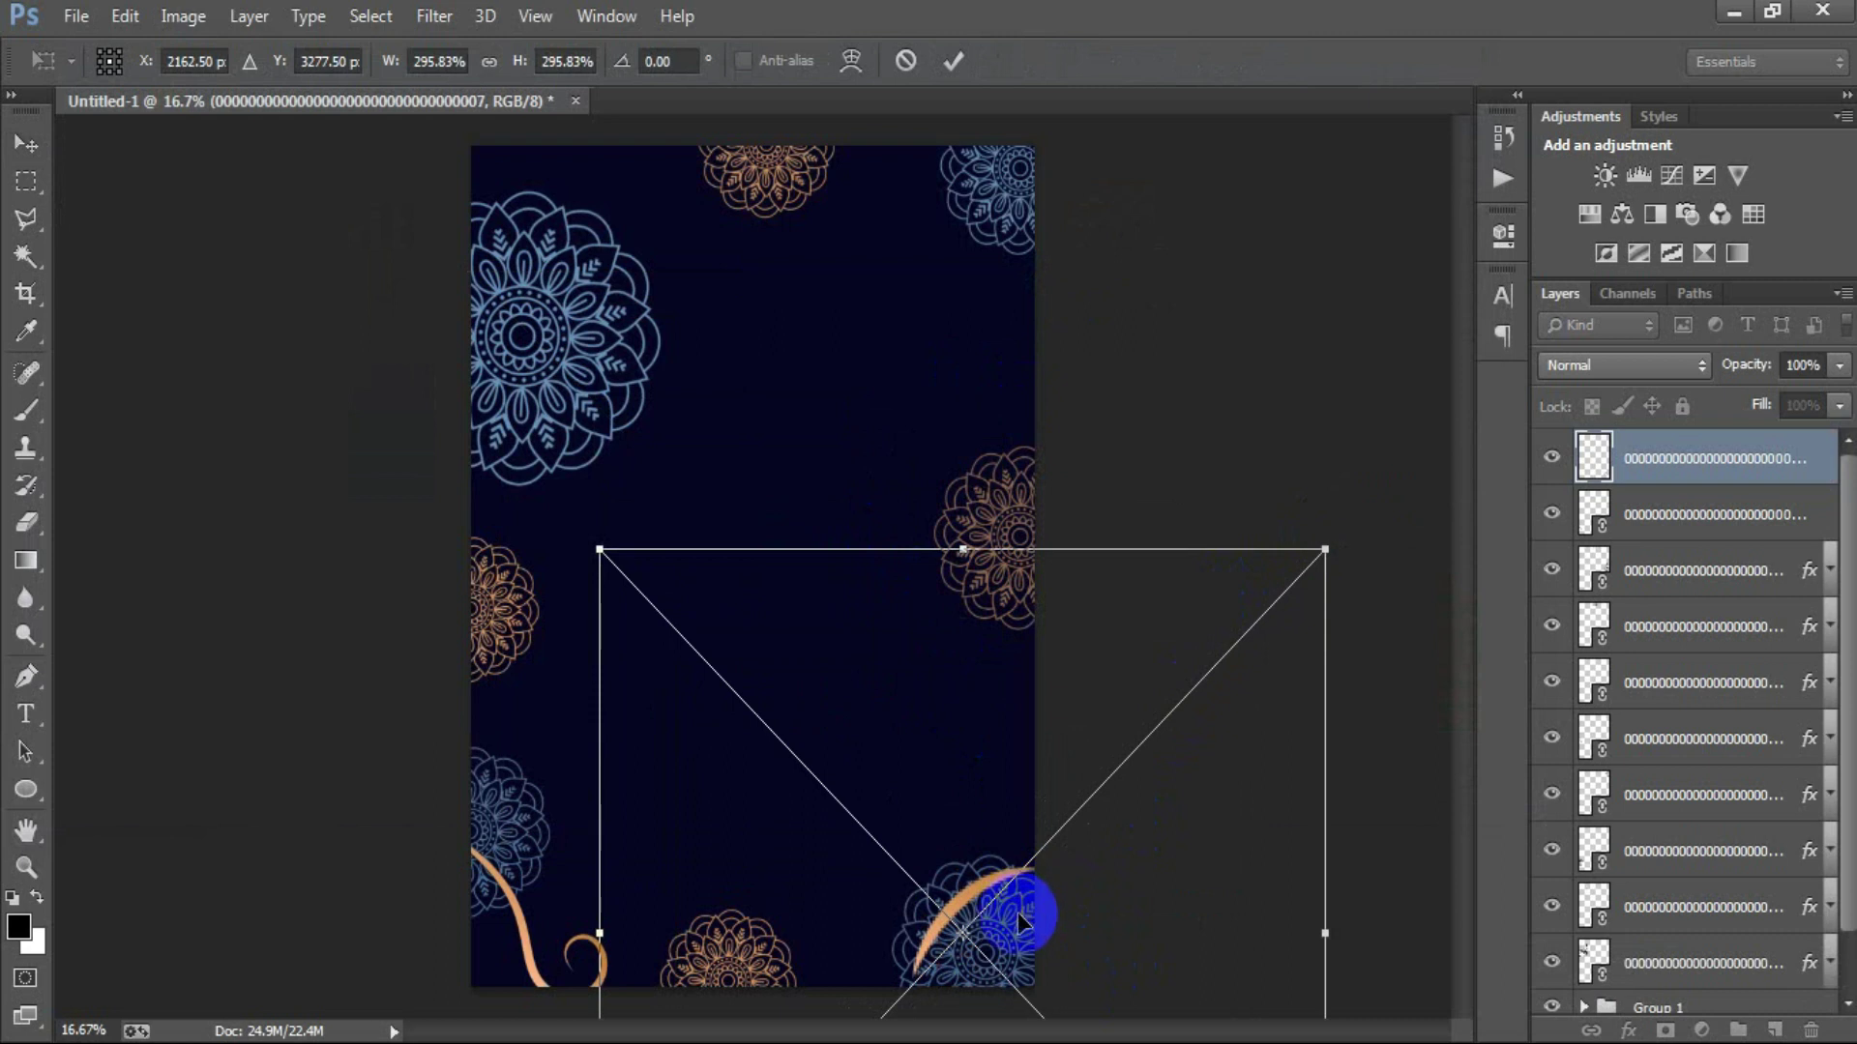
drag(1011, 912, 1025, 942)
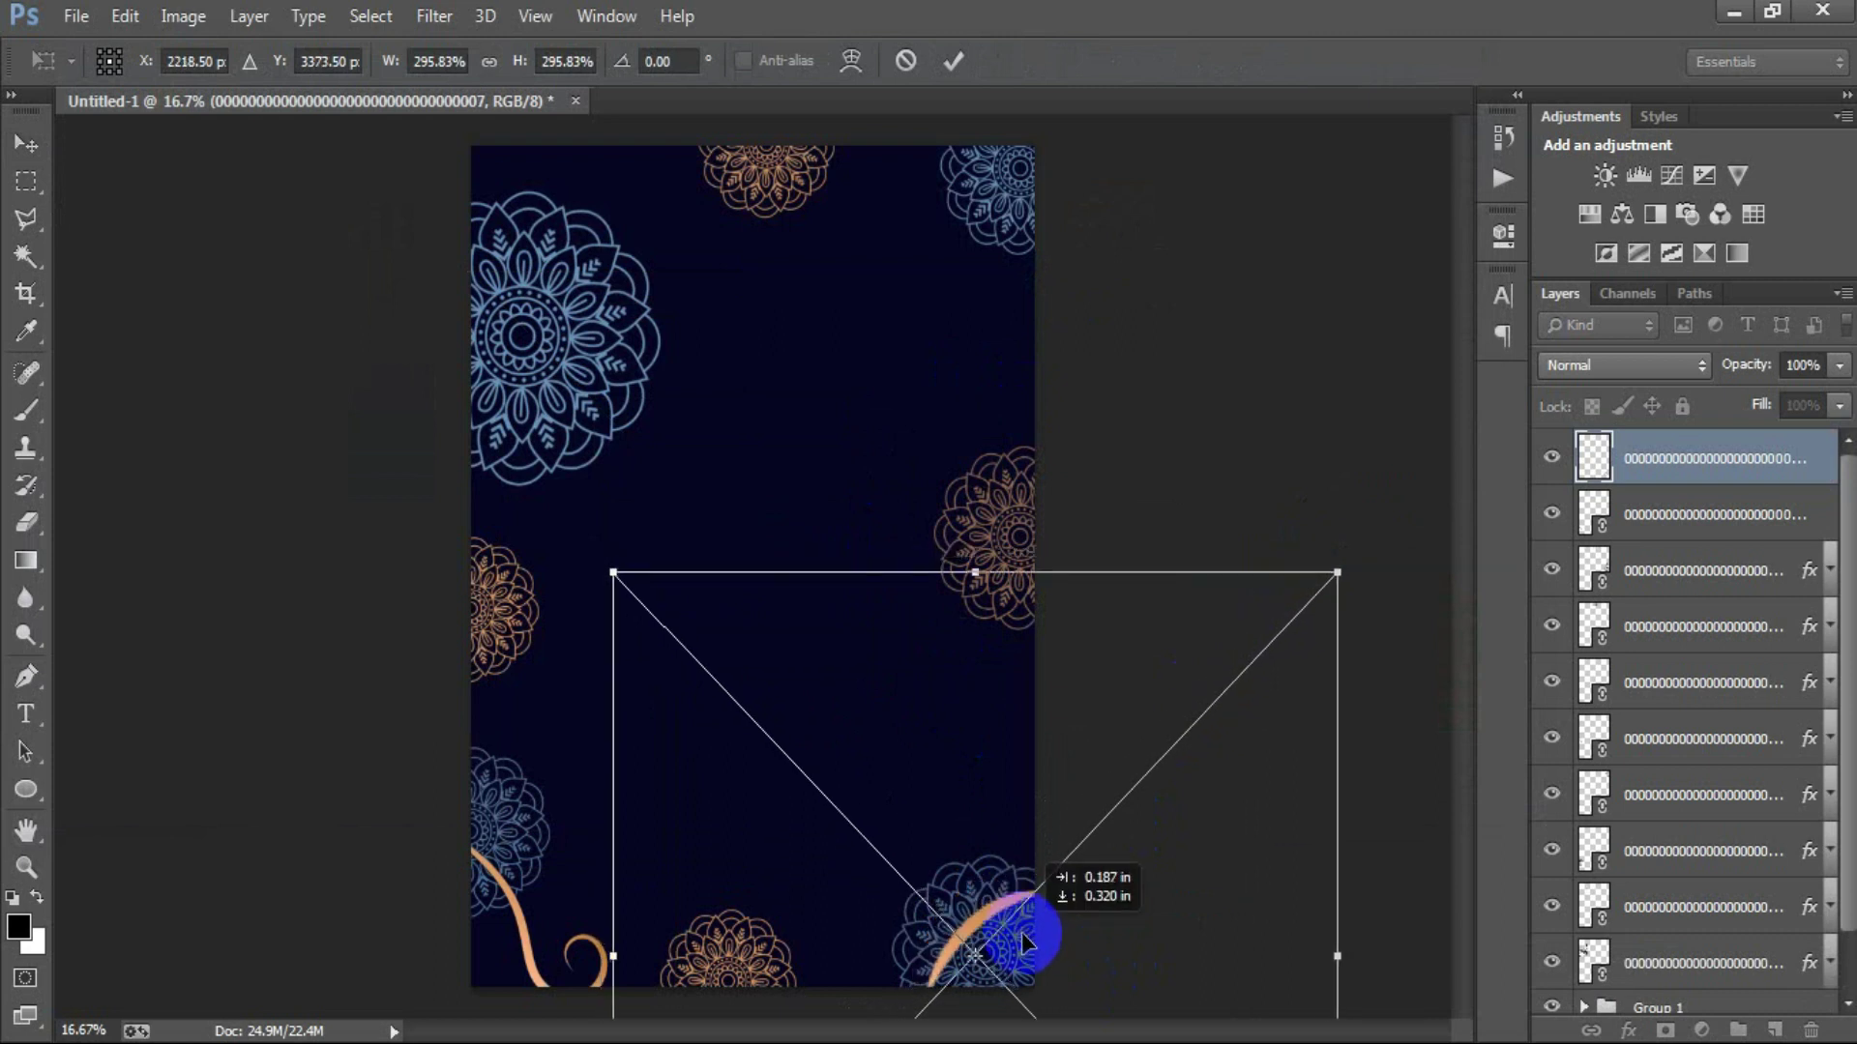
click(953, 60)
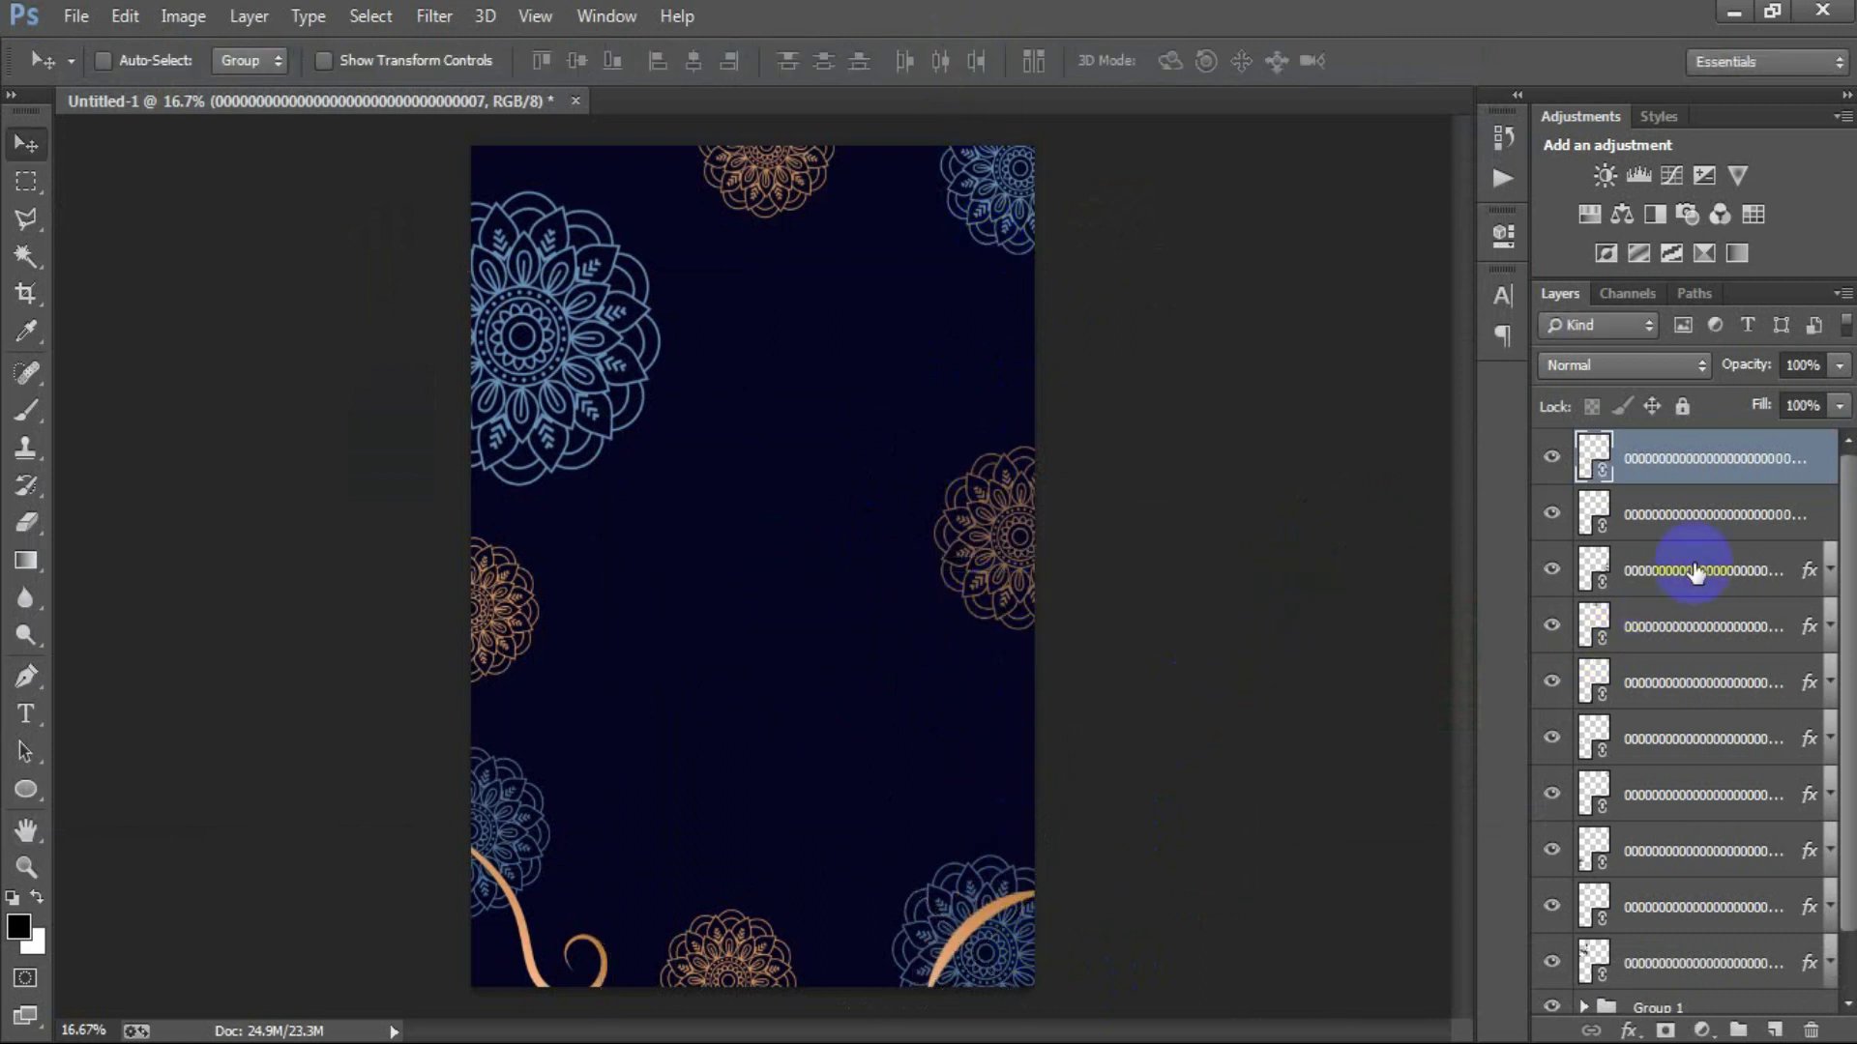
Gather all decoration layers above Group 1 into a new Group 2.
scroll(1687, 856, down, 2)
shift+click(1664, 902)
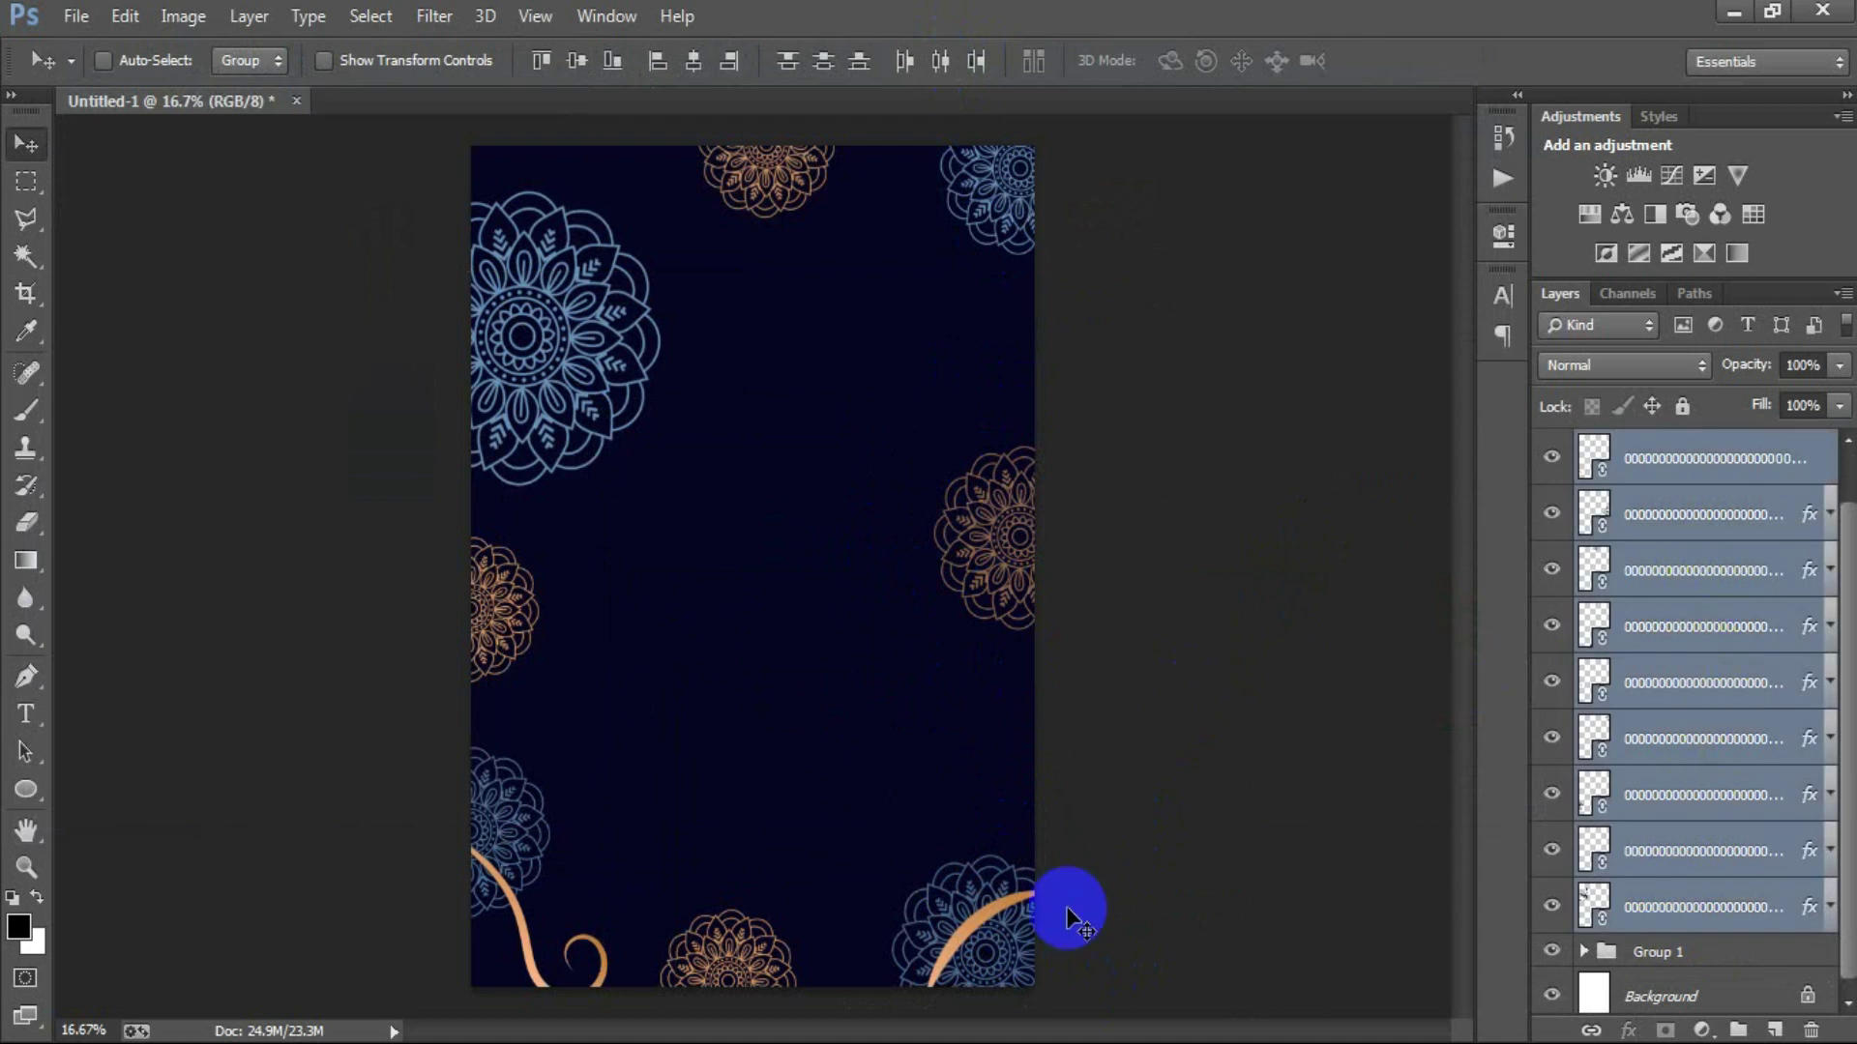
key(ctrl+g)
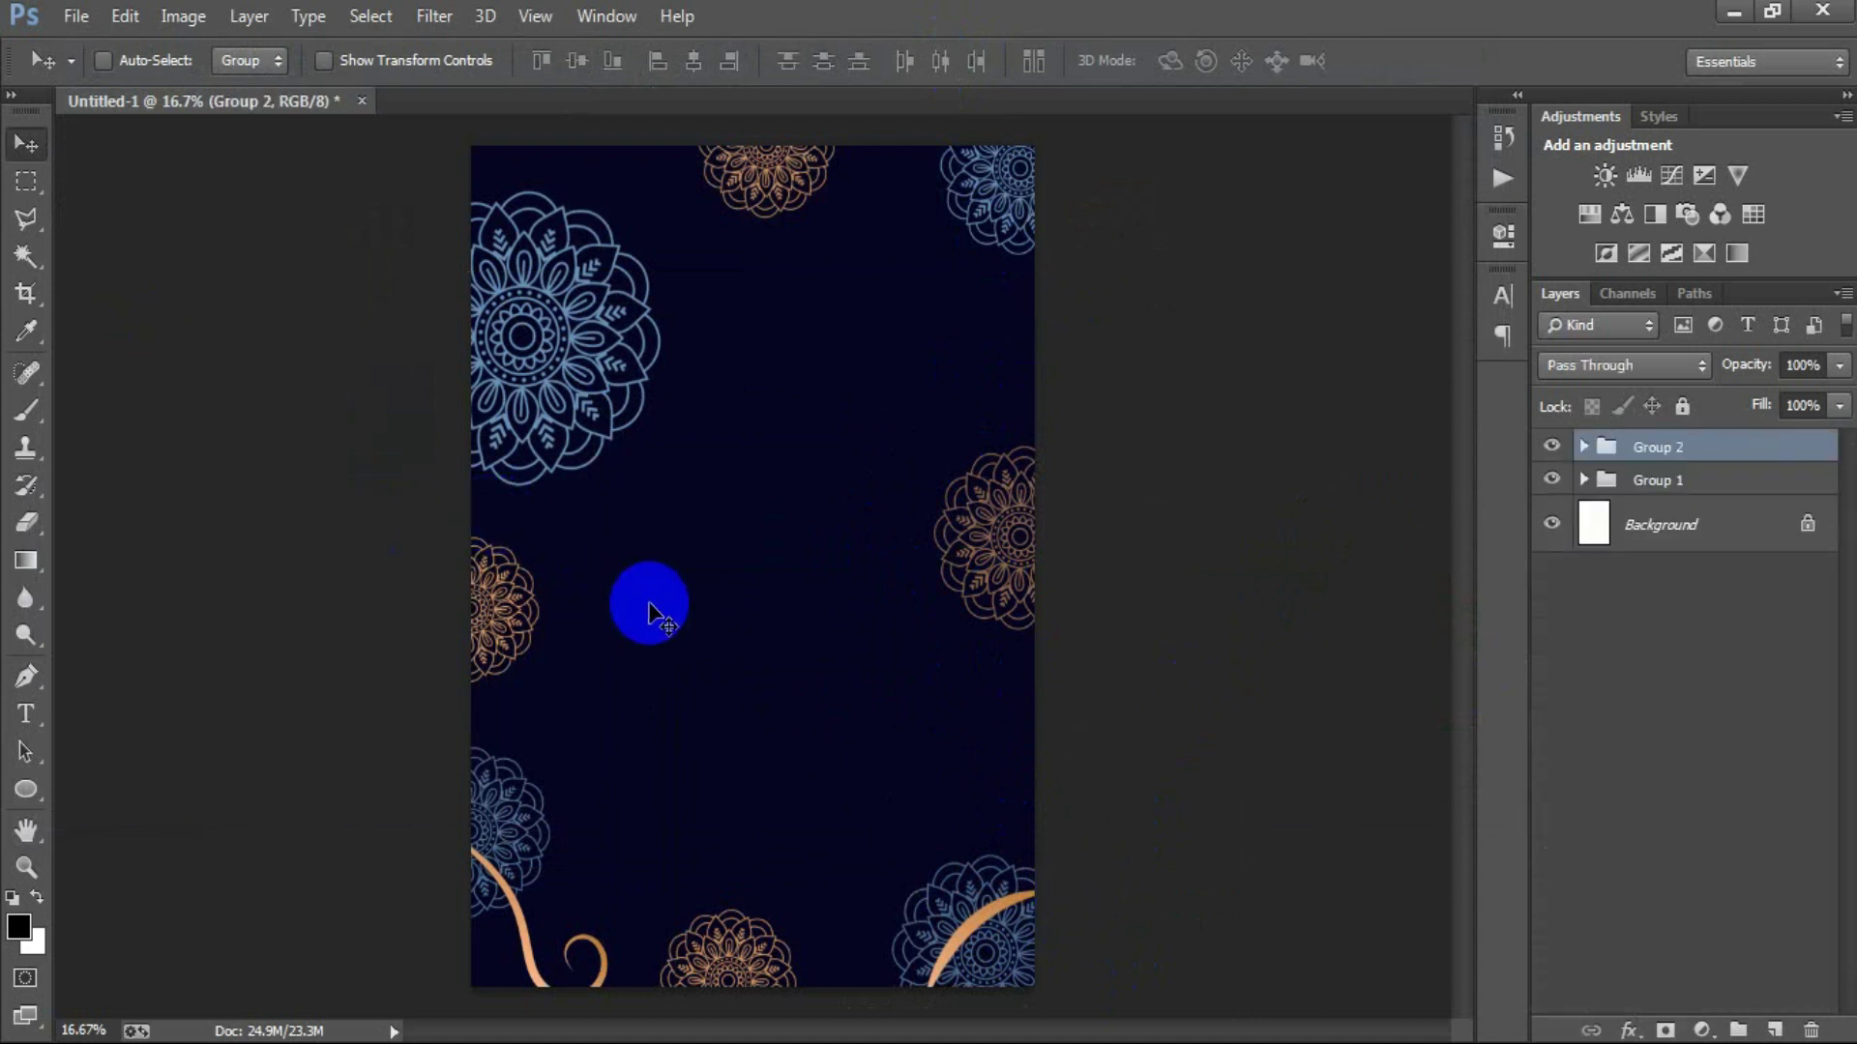
Add the text line 'GASTRONOMIC FAIR IN HONOR OF' near the page centre.
click(1774, 1030)
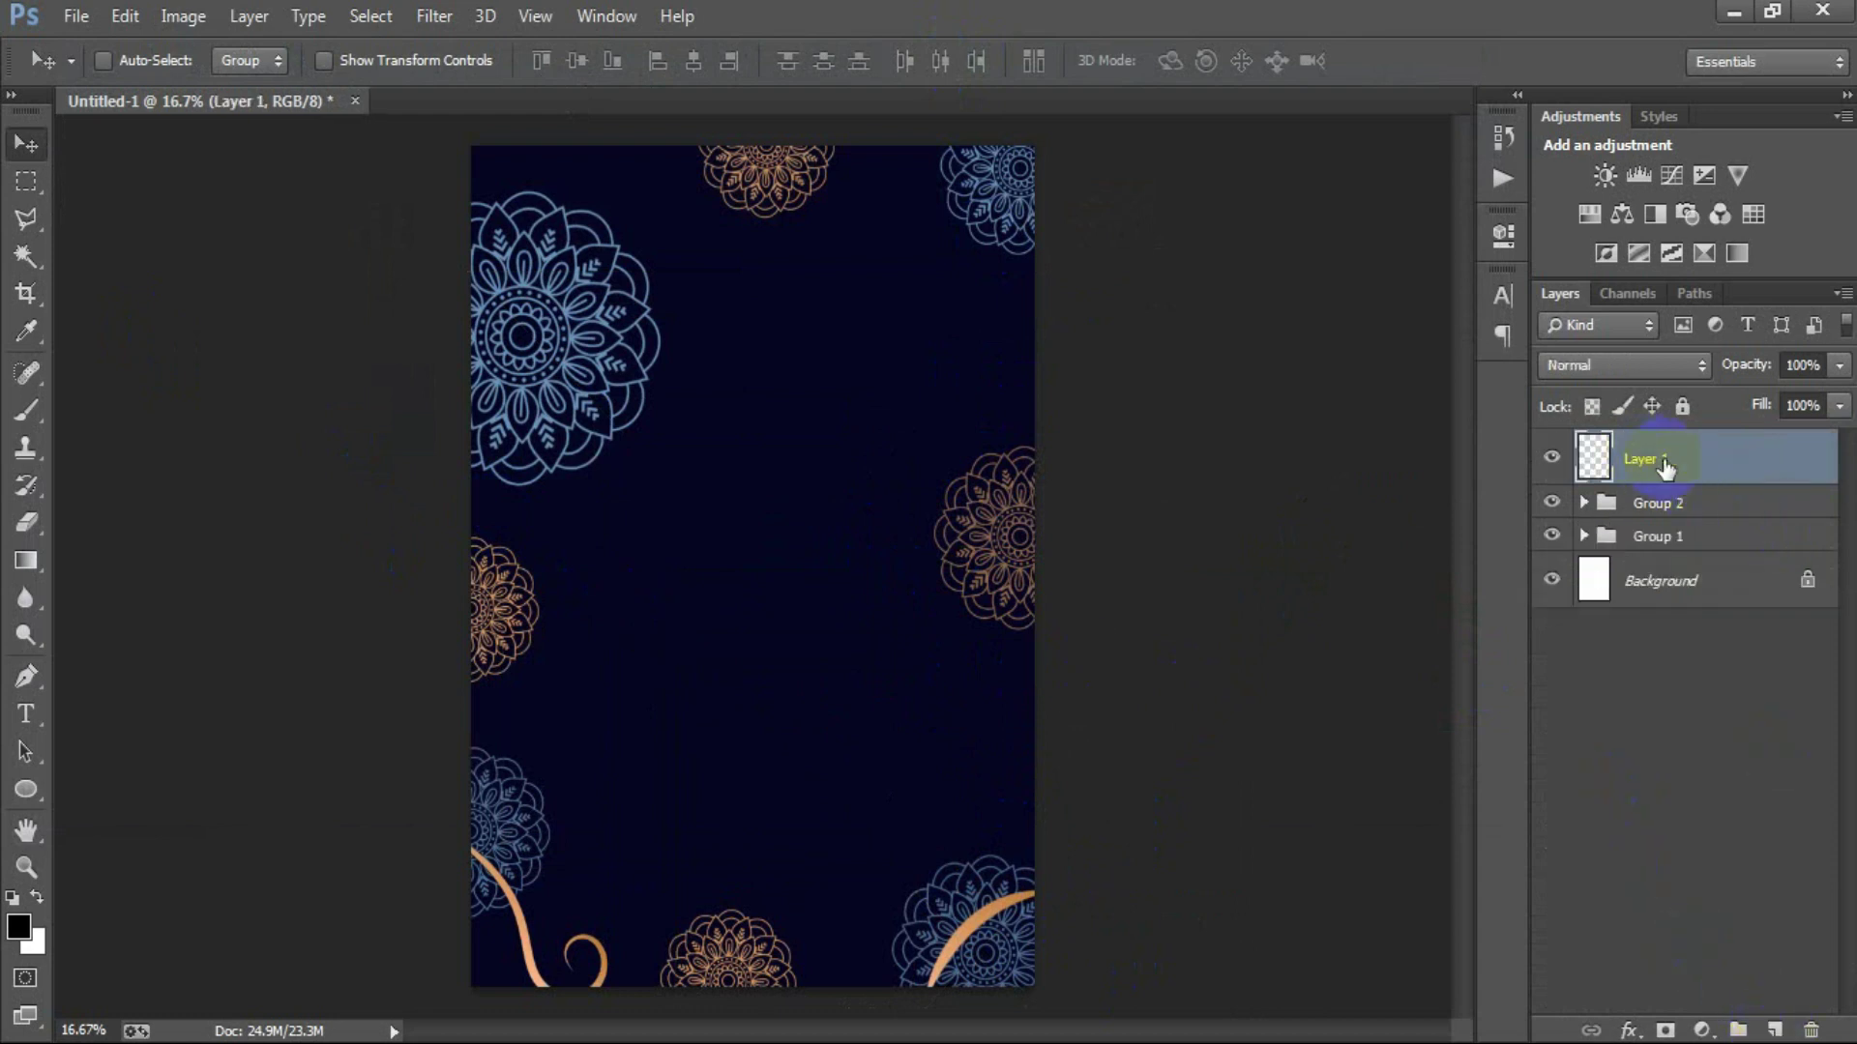
click(40, 719)
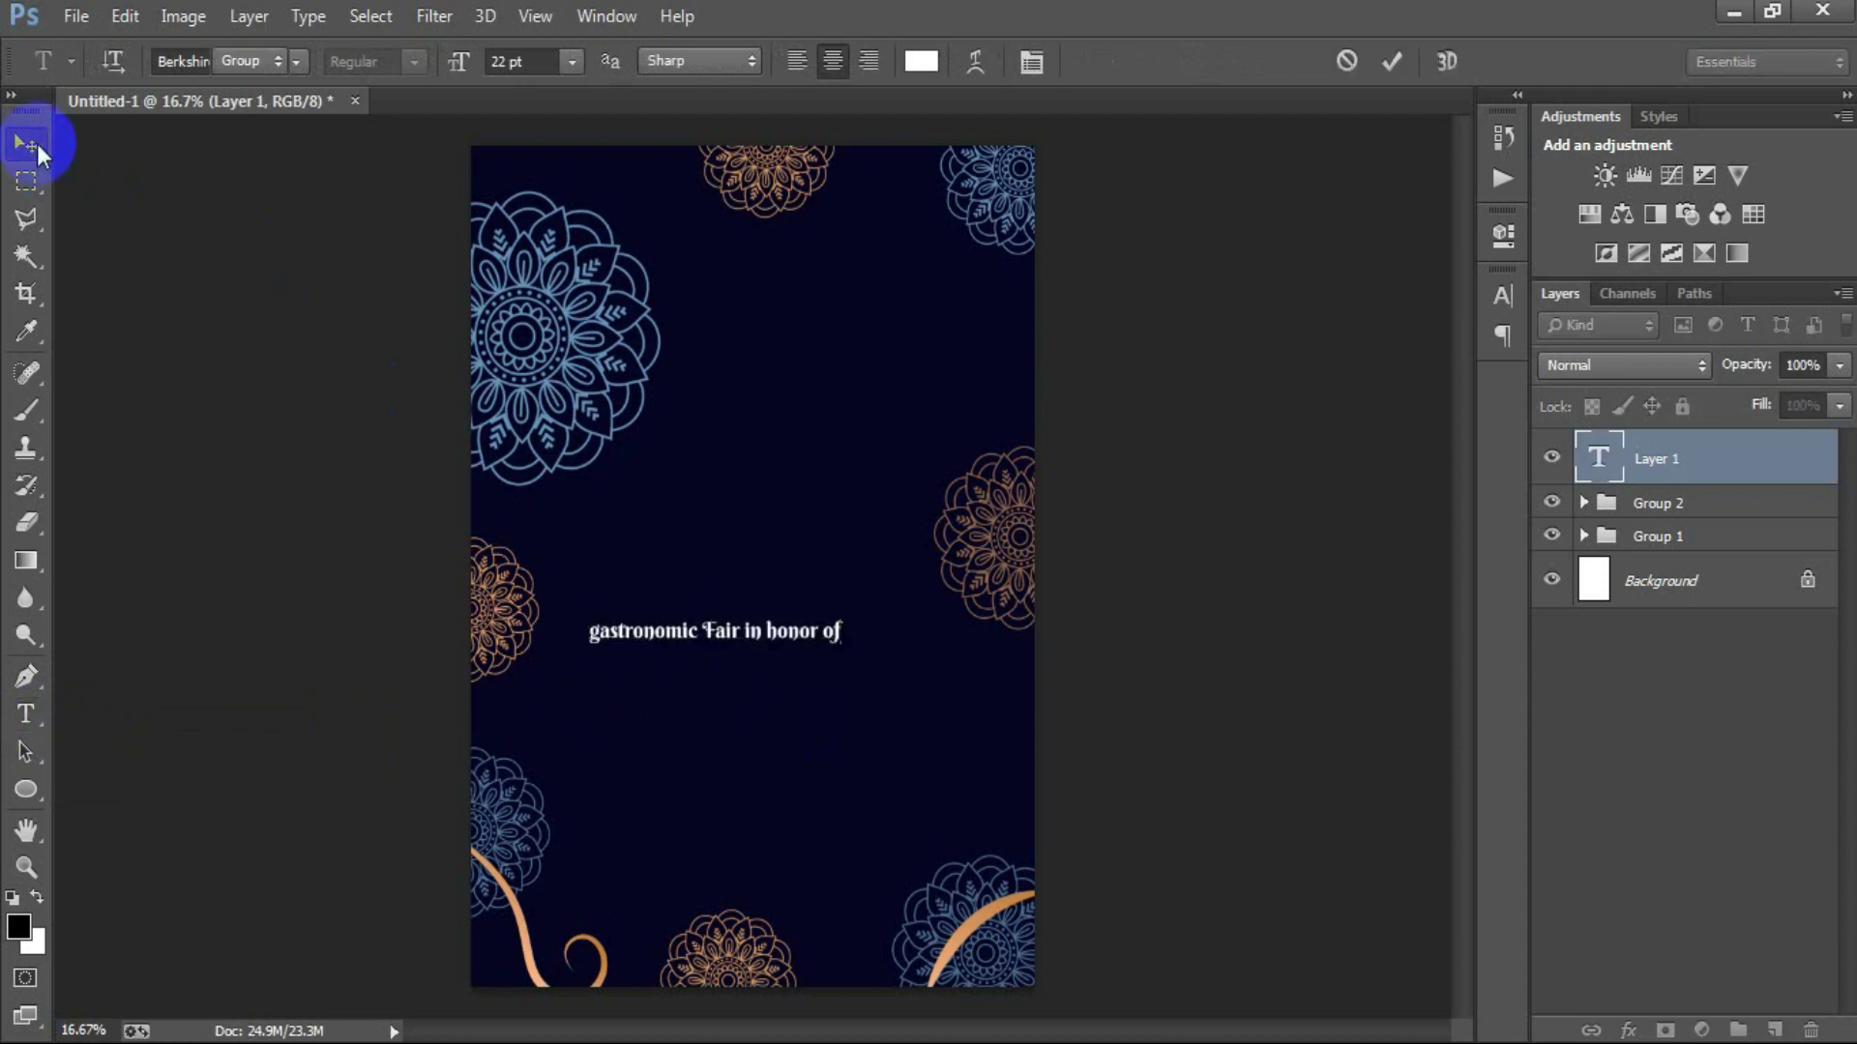
click(26, 144)
drag(718, 646, 768, 623)
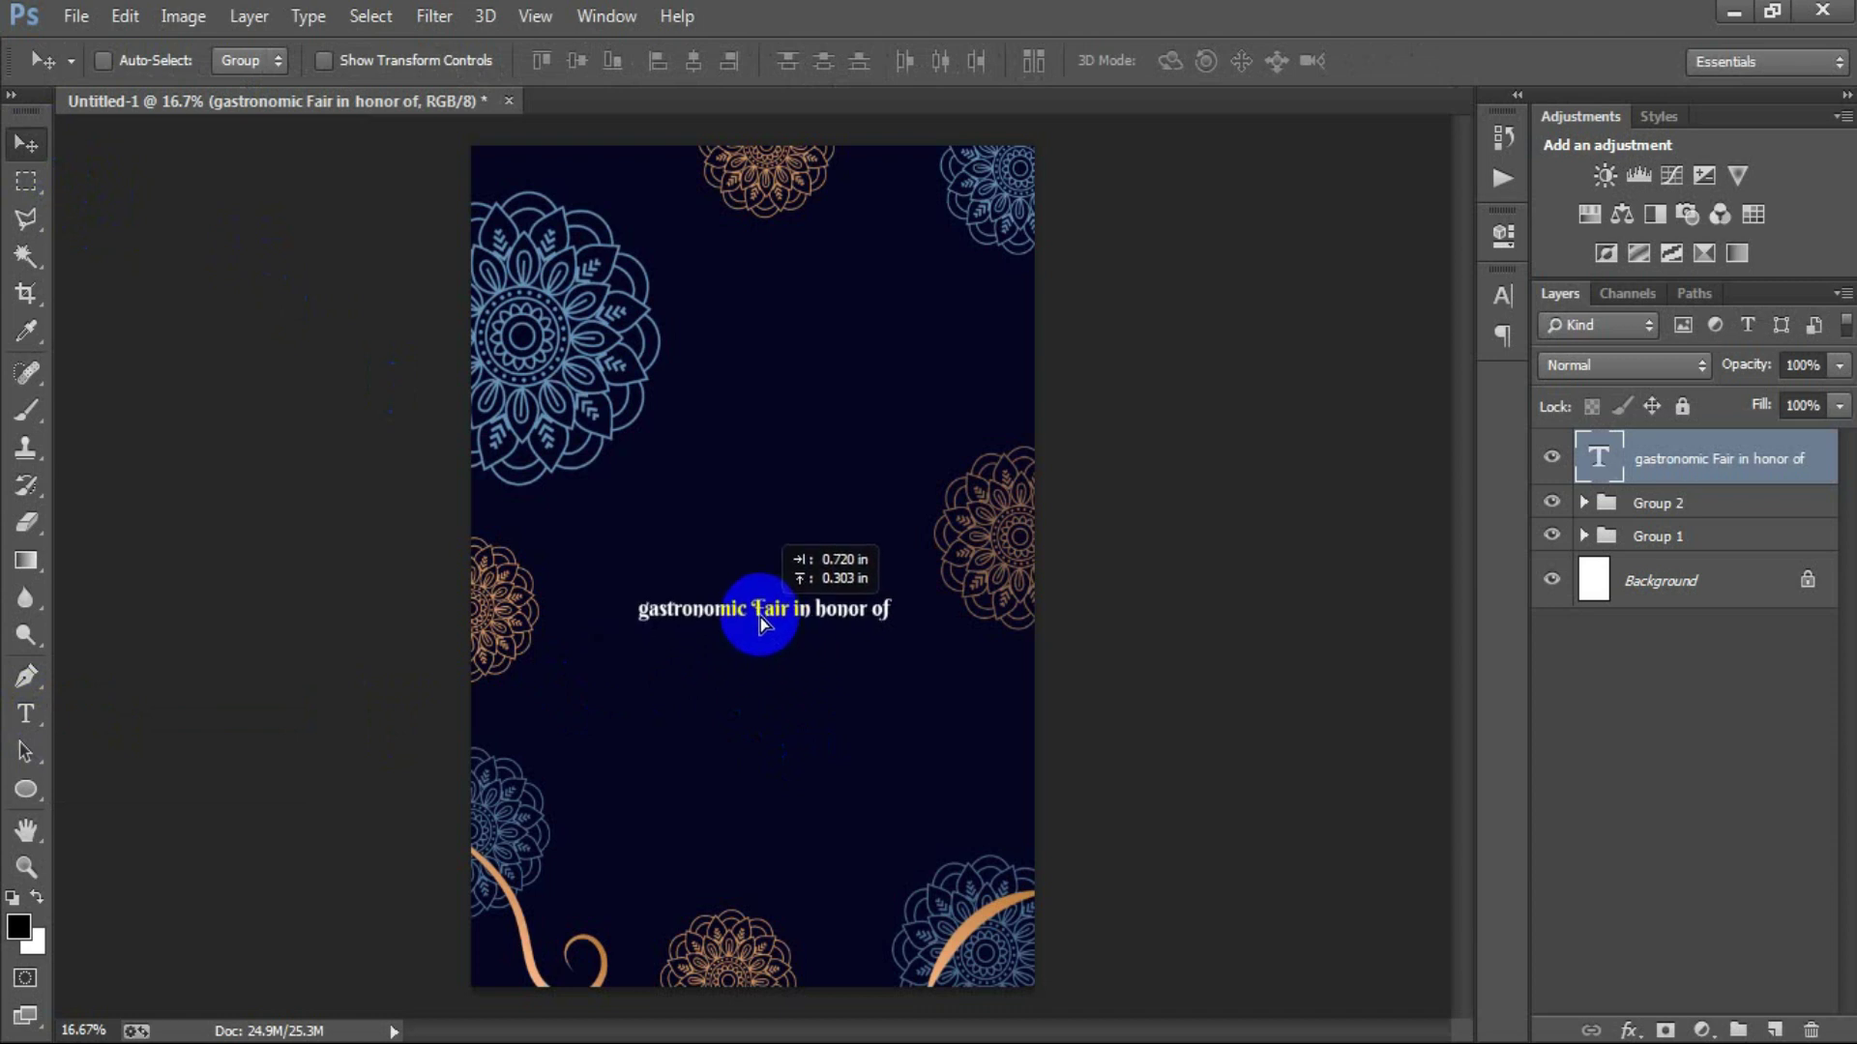
Style the line Poppins Bold, All Caps, 10 pt, tracking 240, and centre it horizontally.
click(1503, 295)
click(1254, 311)
text(oppins)
key(Return)
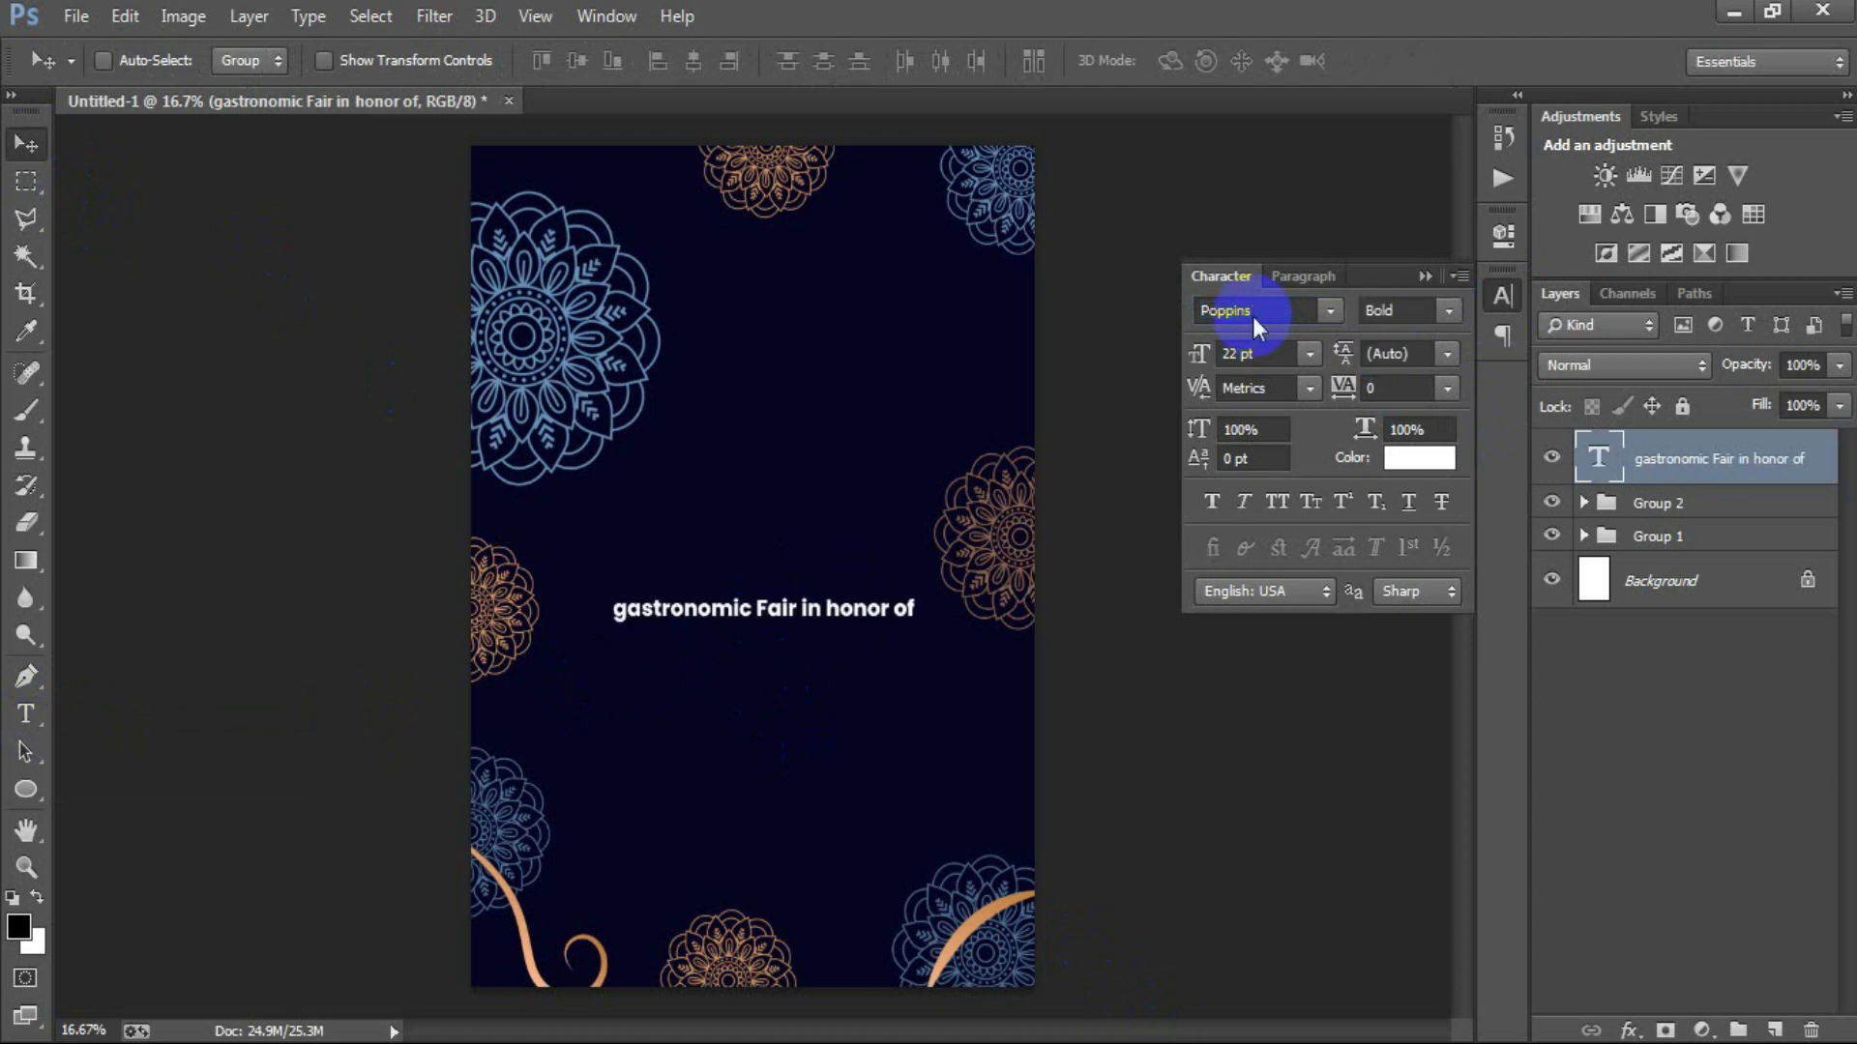
click(1274, 507)
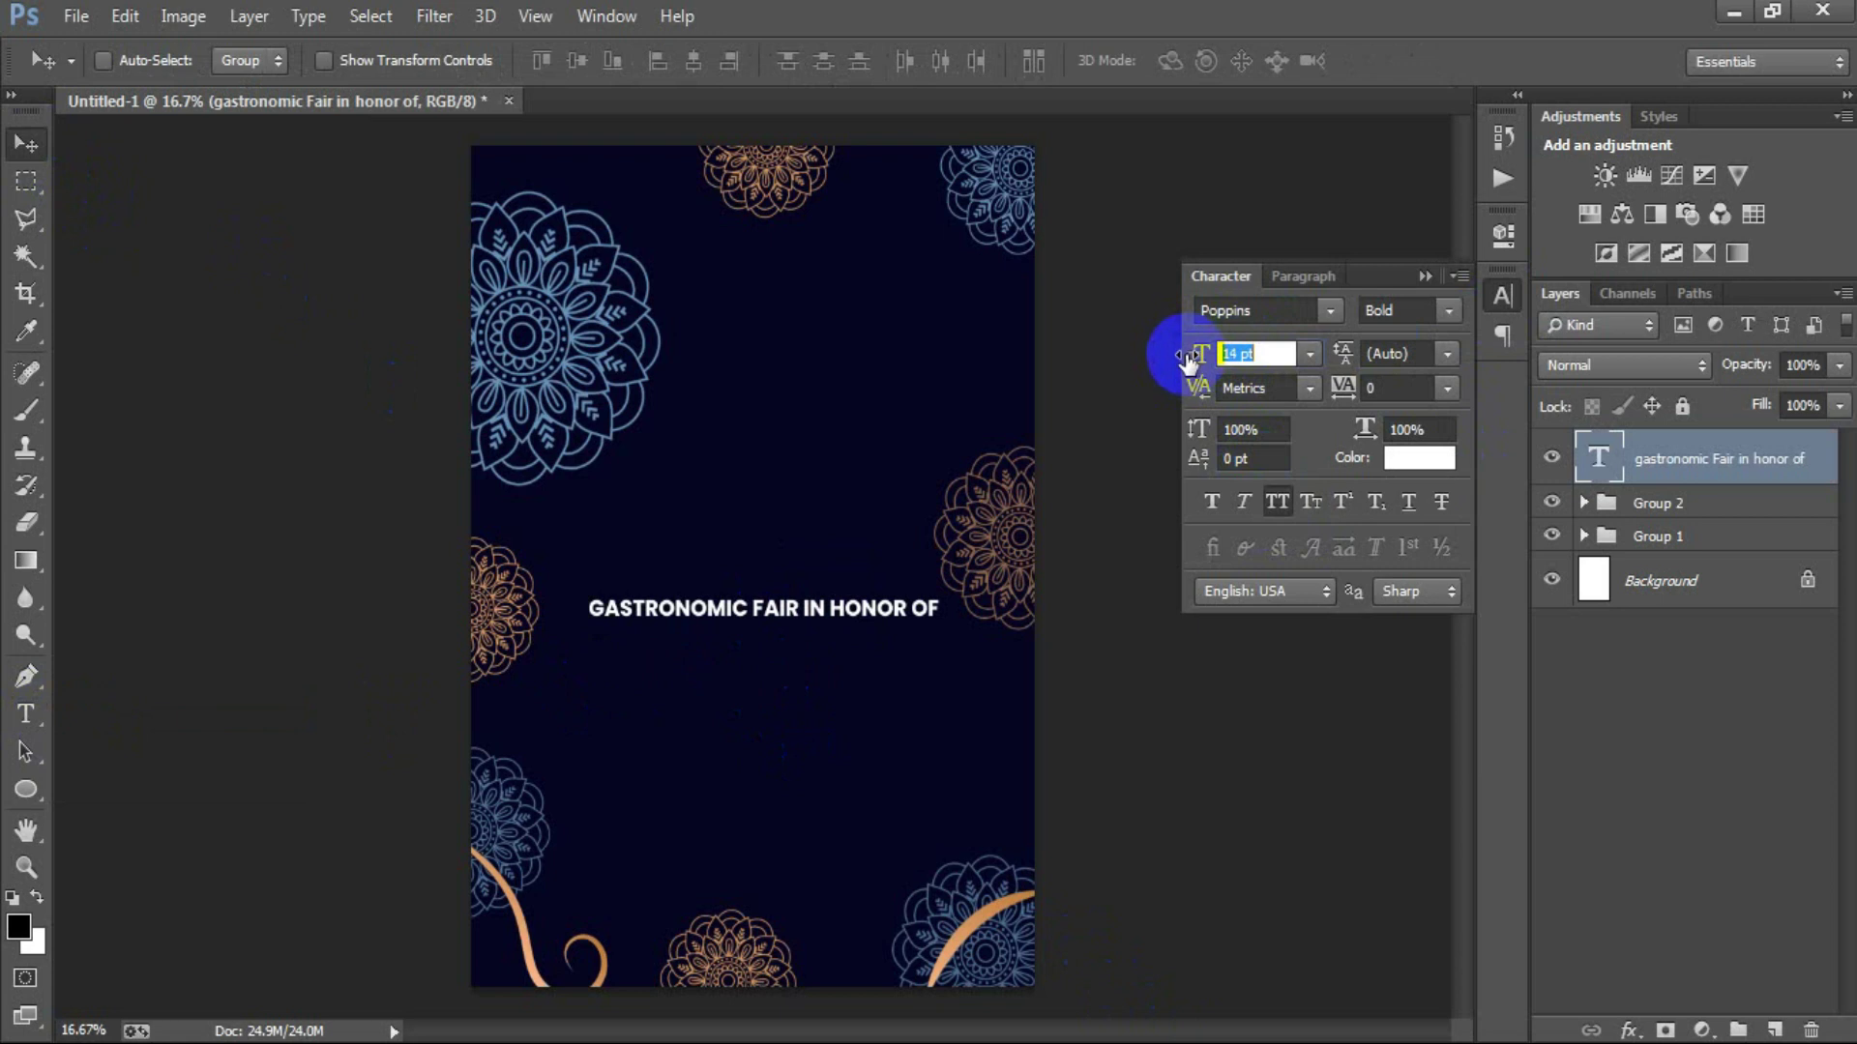
key(Return)
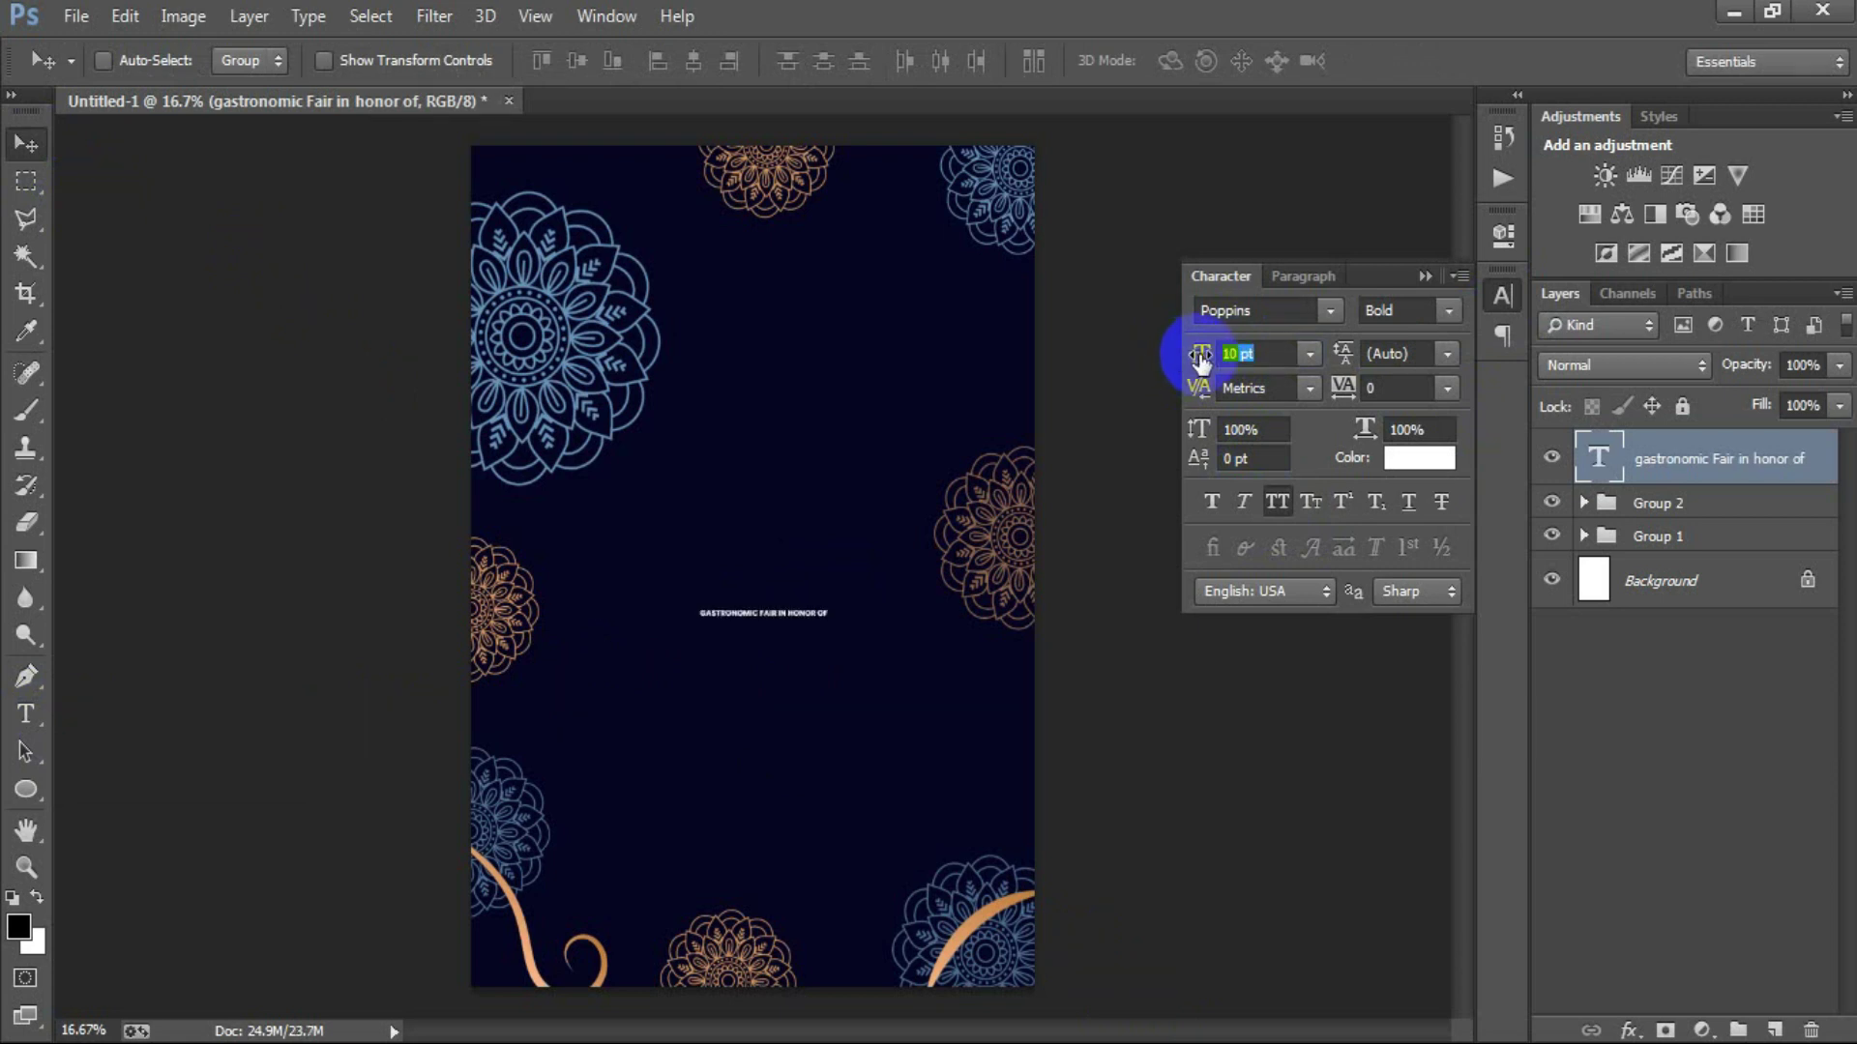
key(Return)
key(Return)
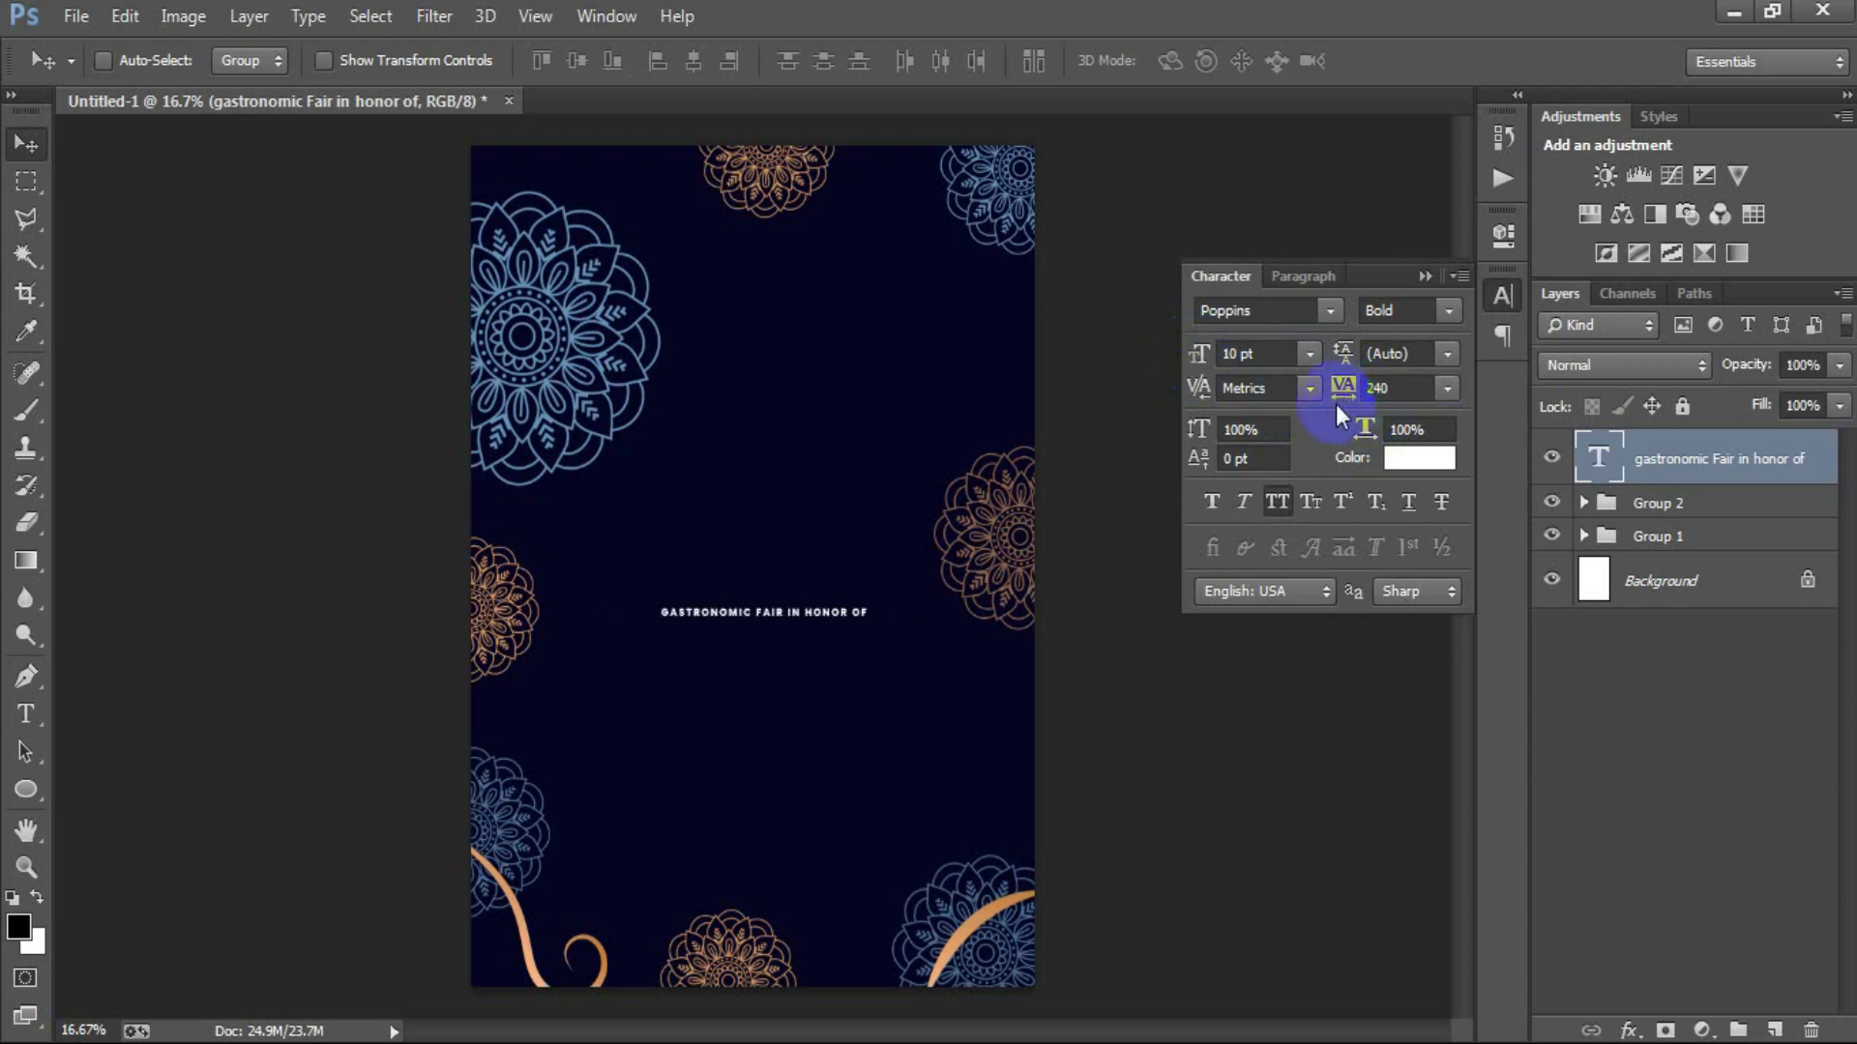
ctrl+click(1666, 581)
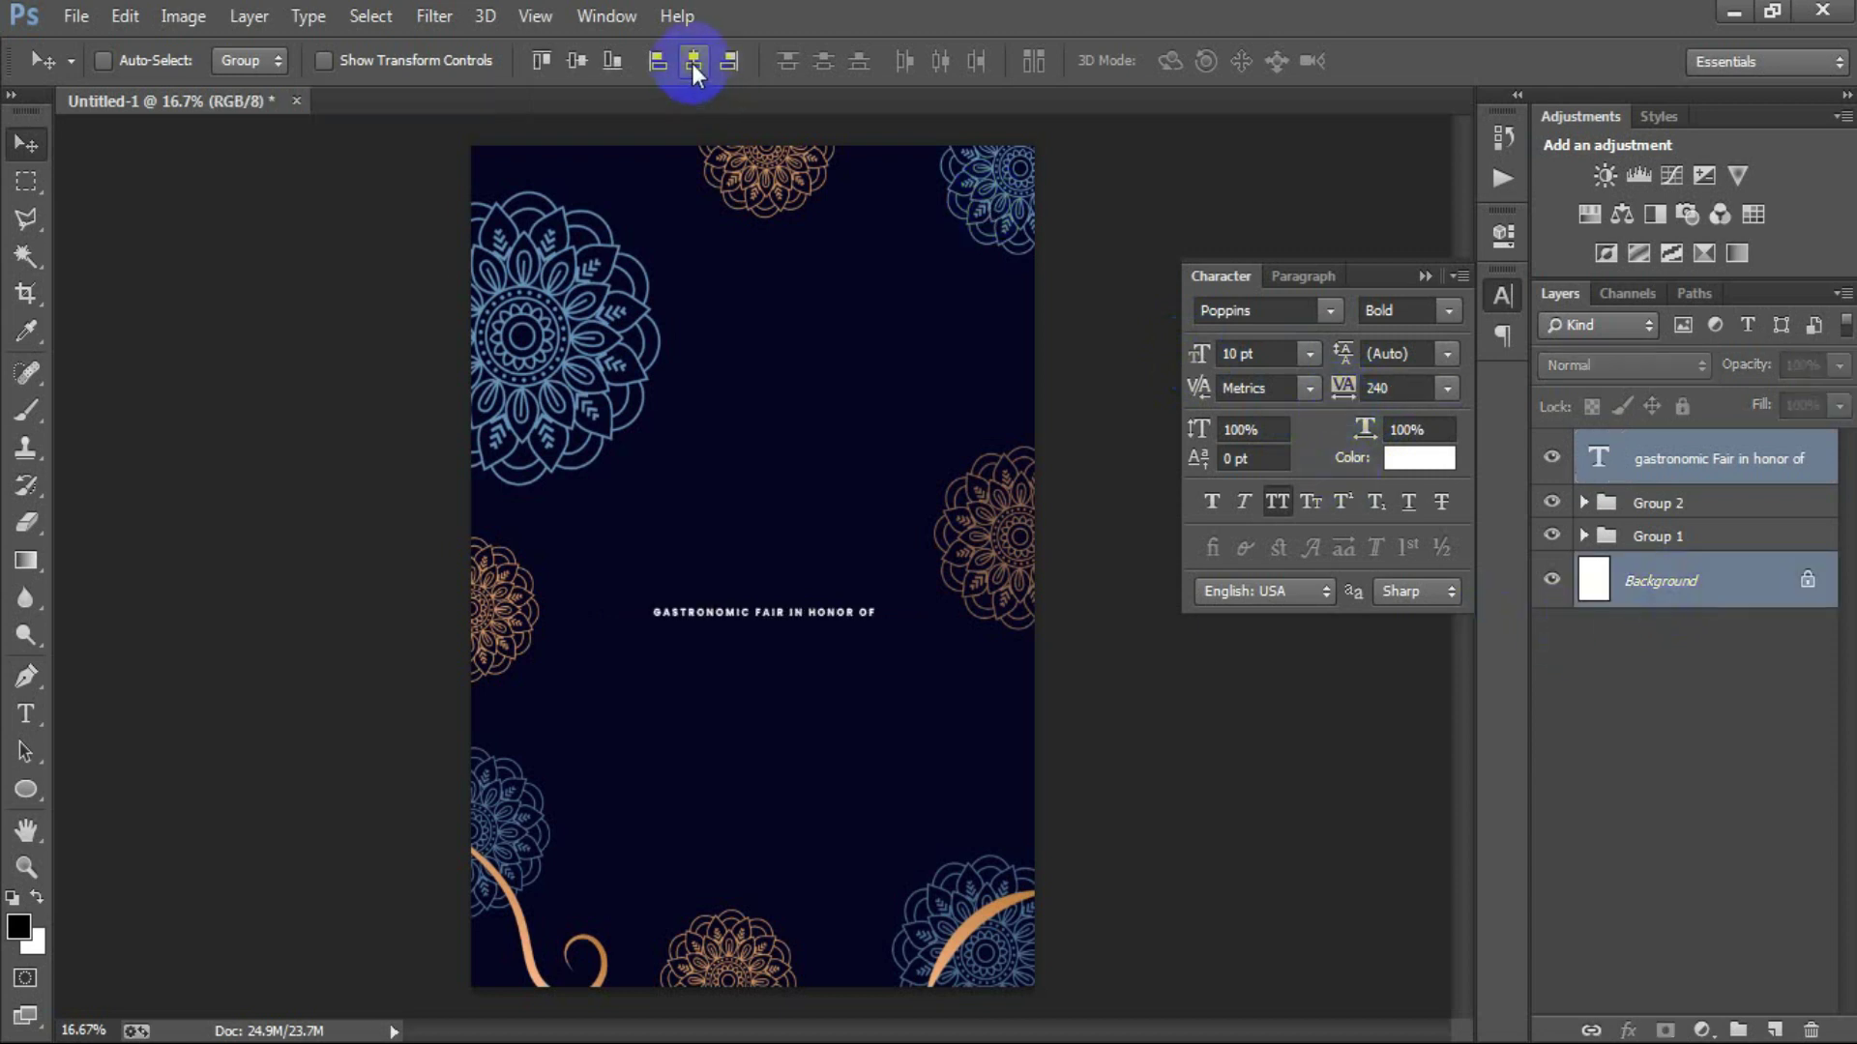
click(1424, 275)
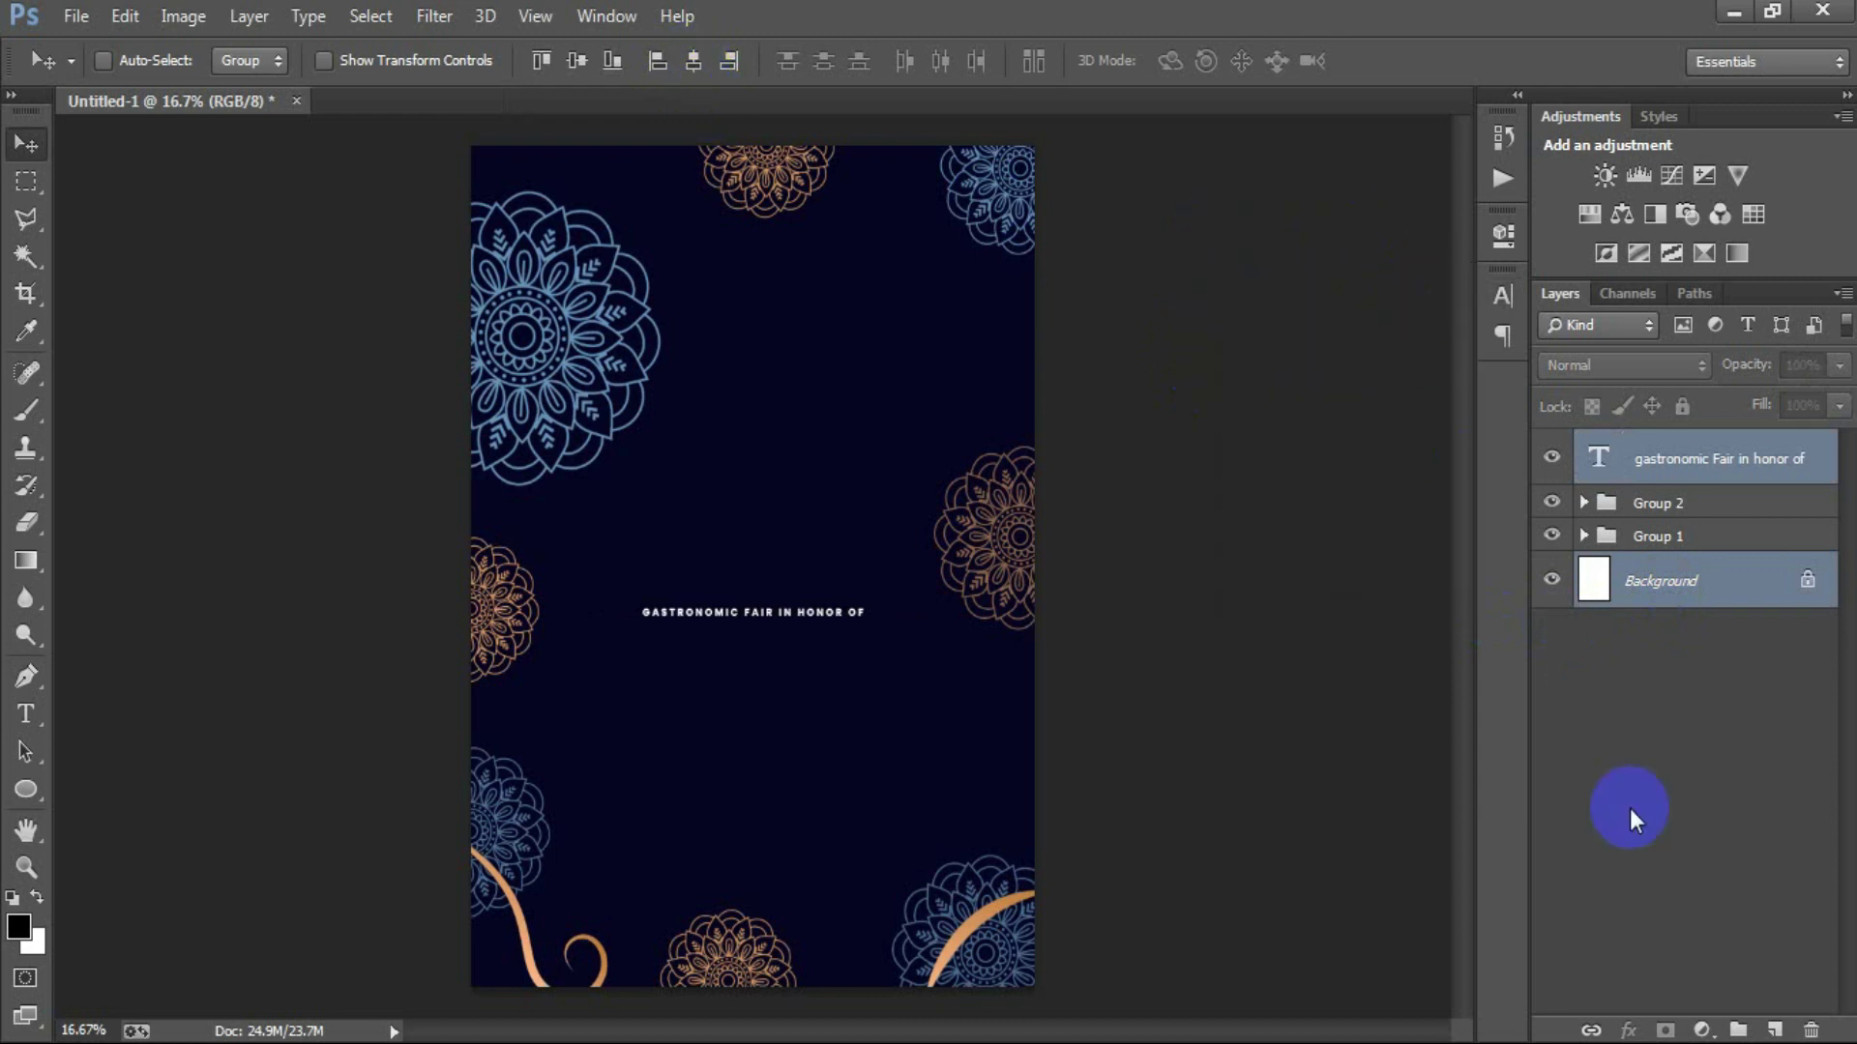
Add a new text layer with the pasted 'Ganesha Chaturthi' title below the first line.
ctrl+click(1739, 580)
click(1773, 1032)
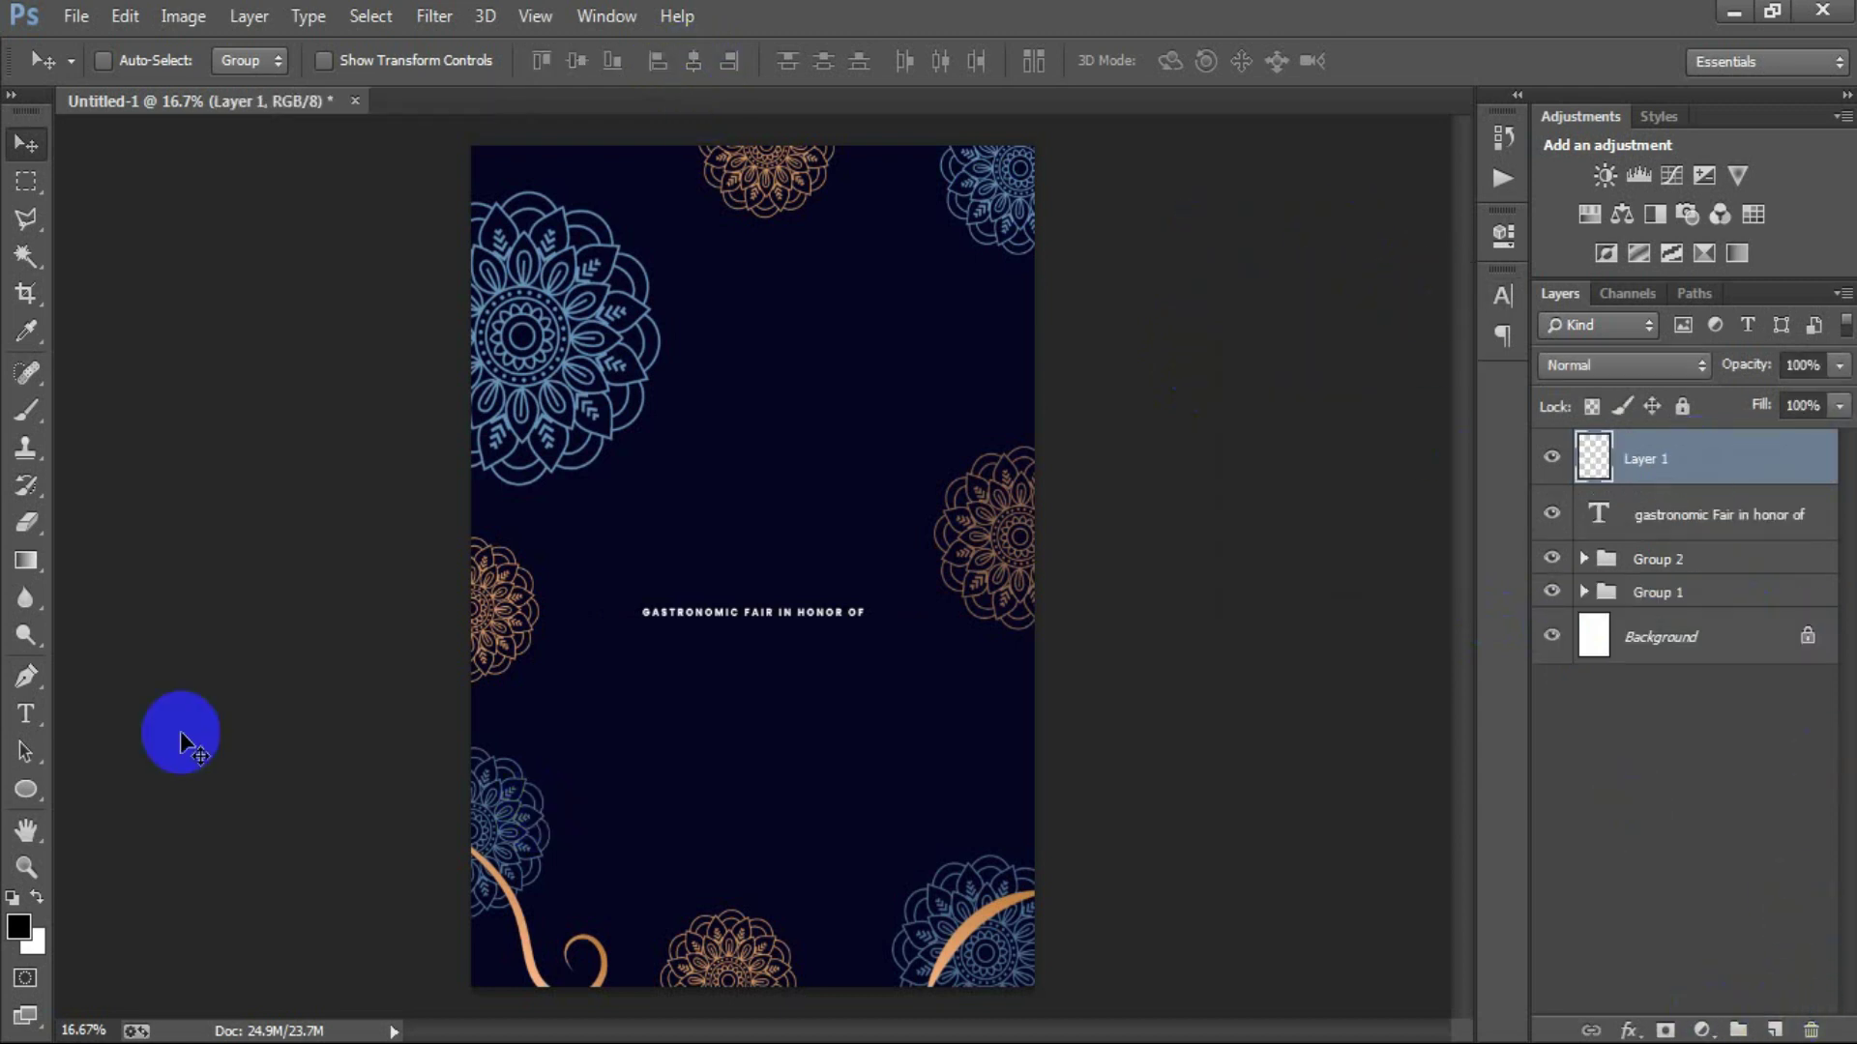
click(26, 714)
click(714, 711)
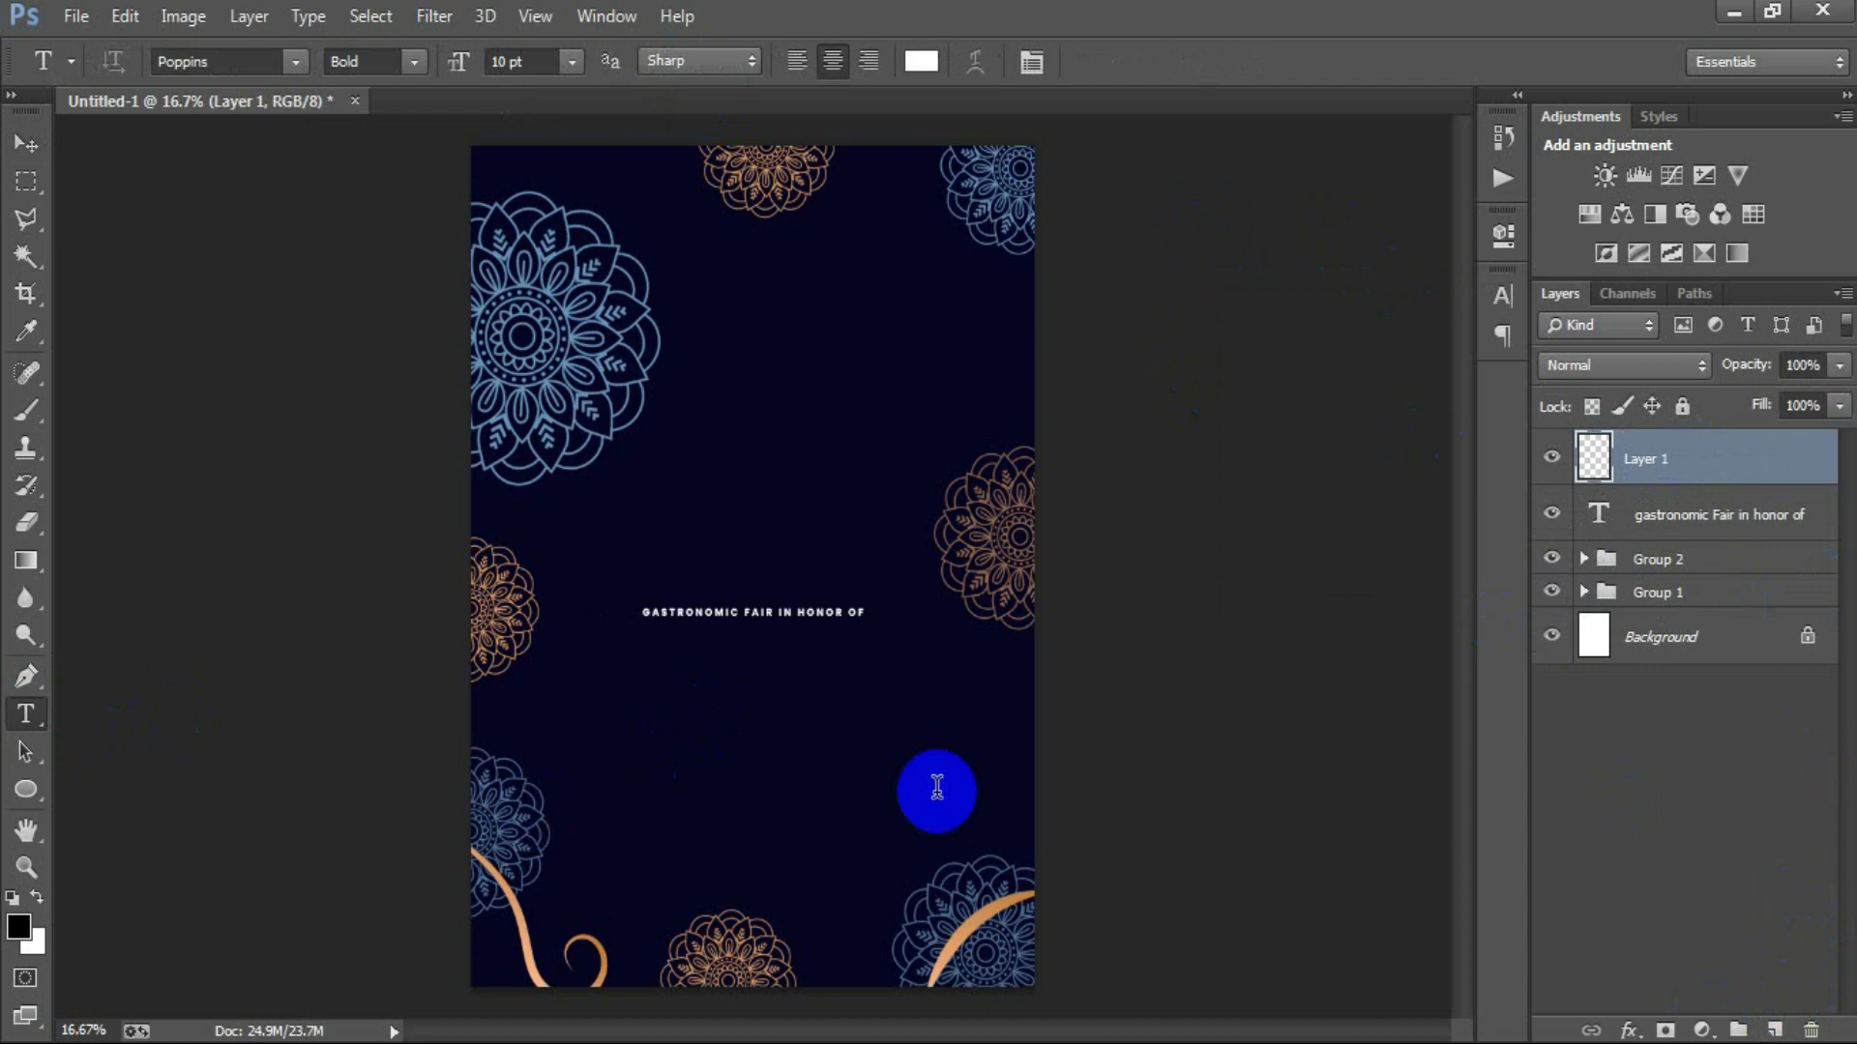
text(Ganesha Chaturthi)
click(14, 145)
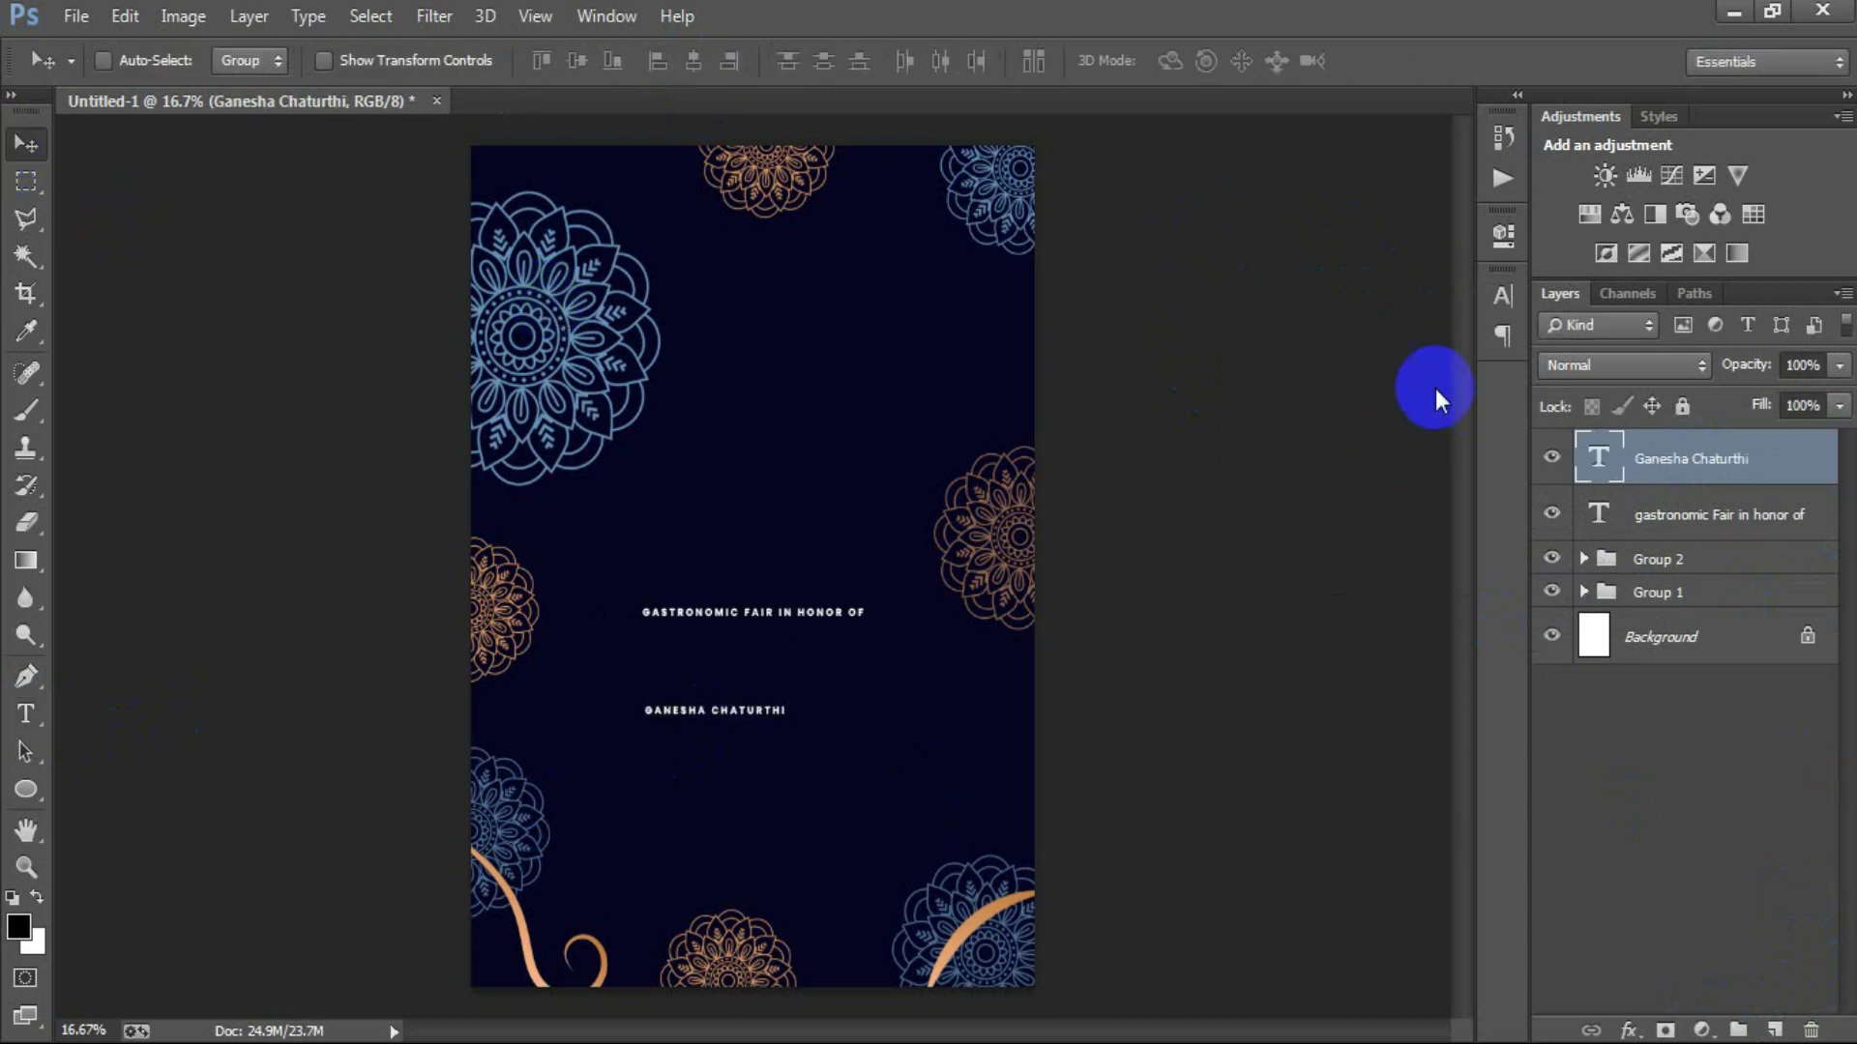
Set the title to Berkshire Swash with letter spacing 20.
click(1502, 315)
click(1417, 388)
text(0)
click(1241, 311)
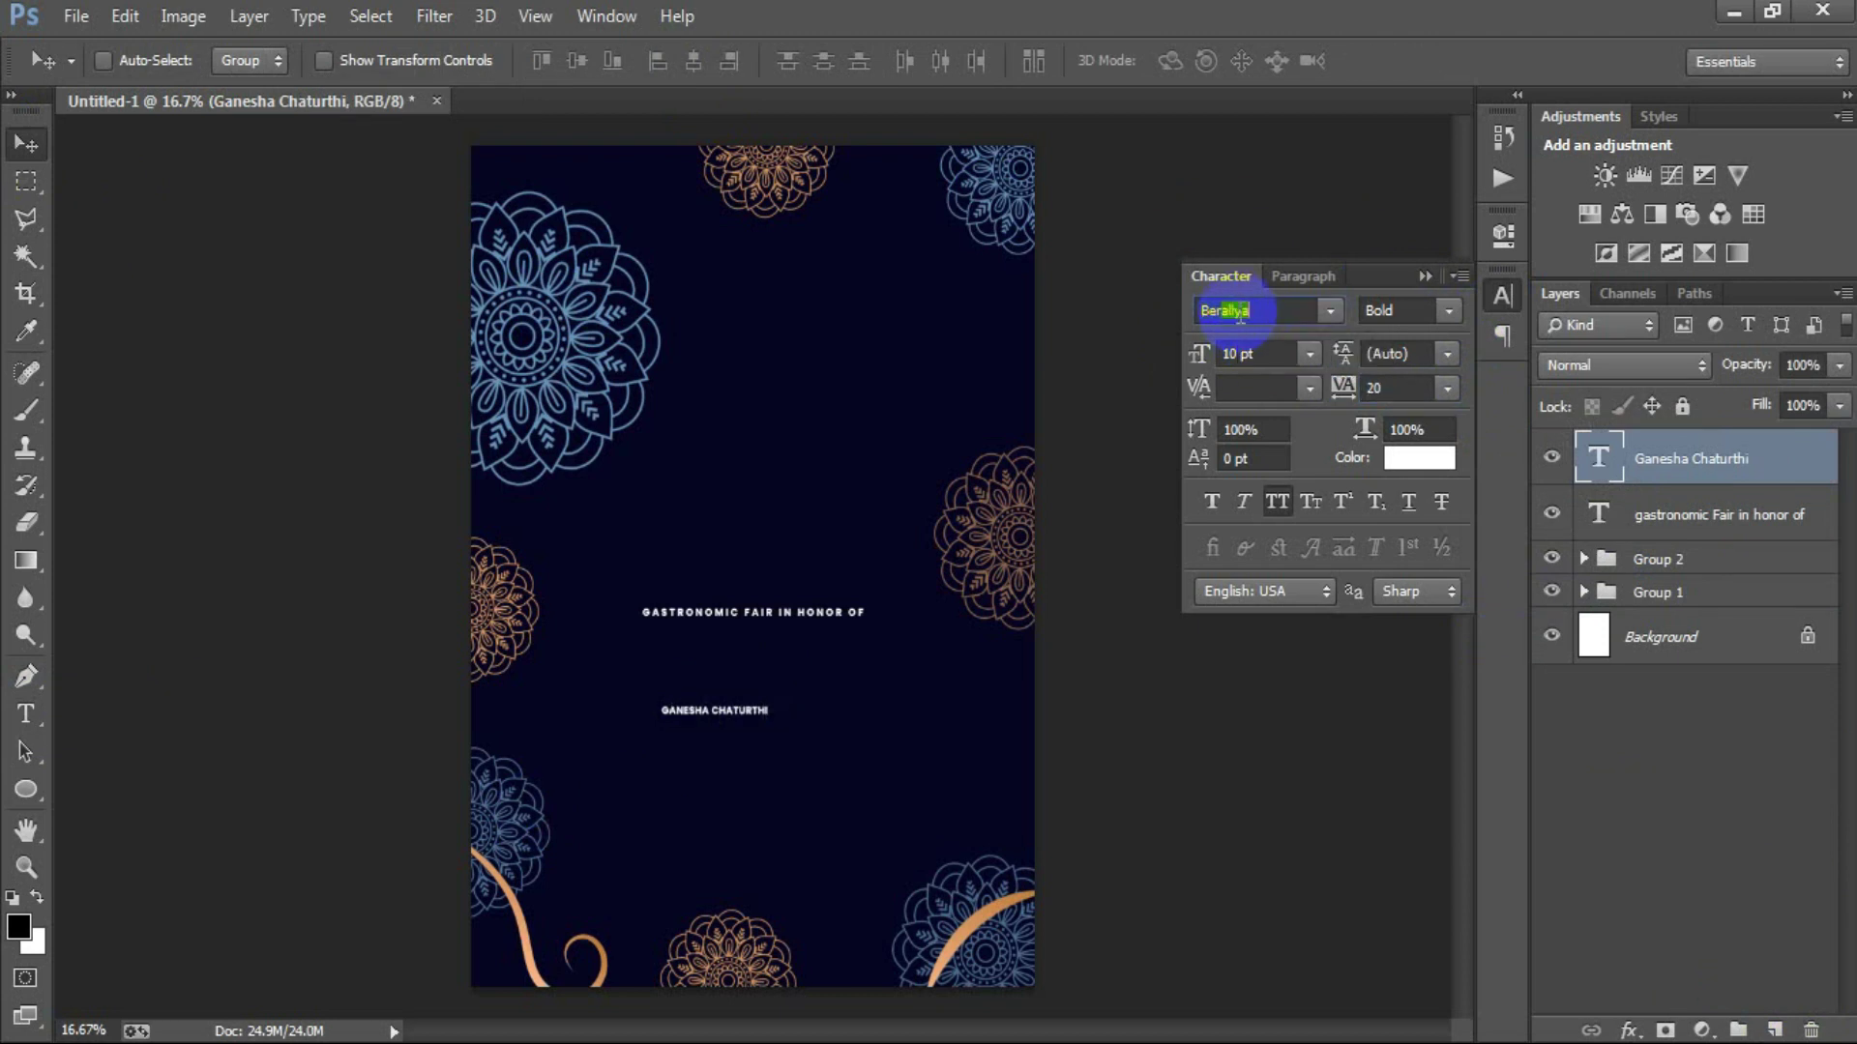
text(kshire Swash)
key(Return)
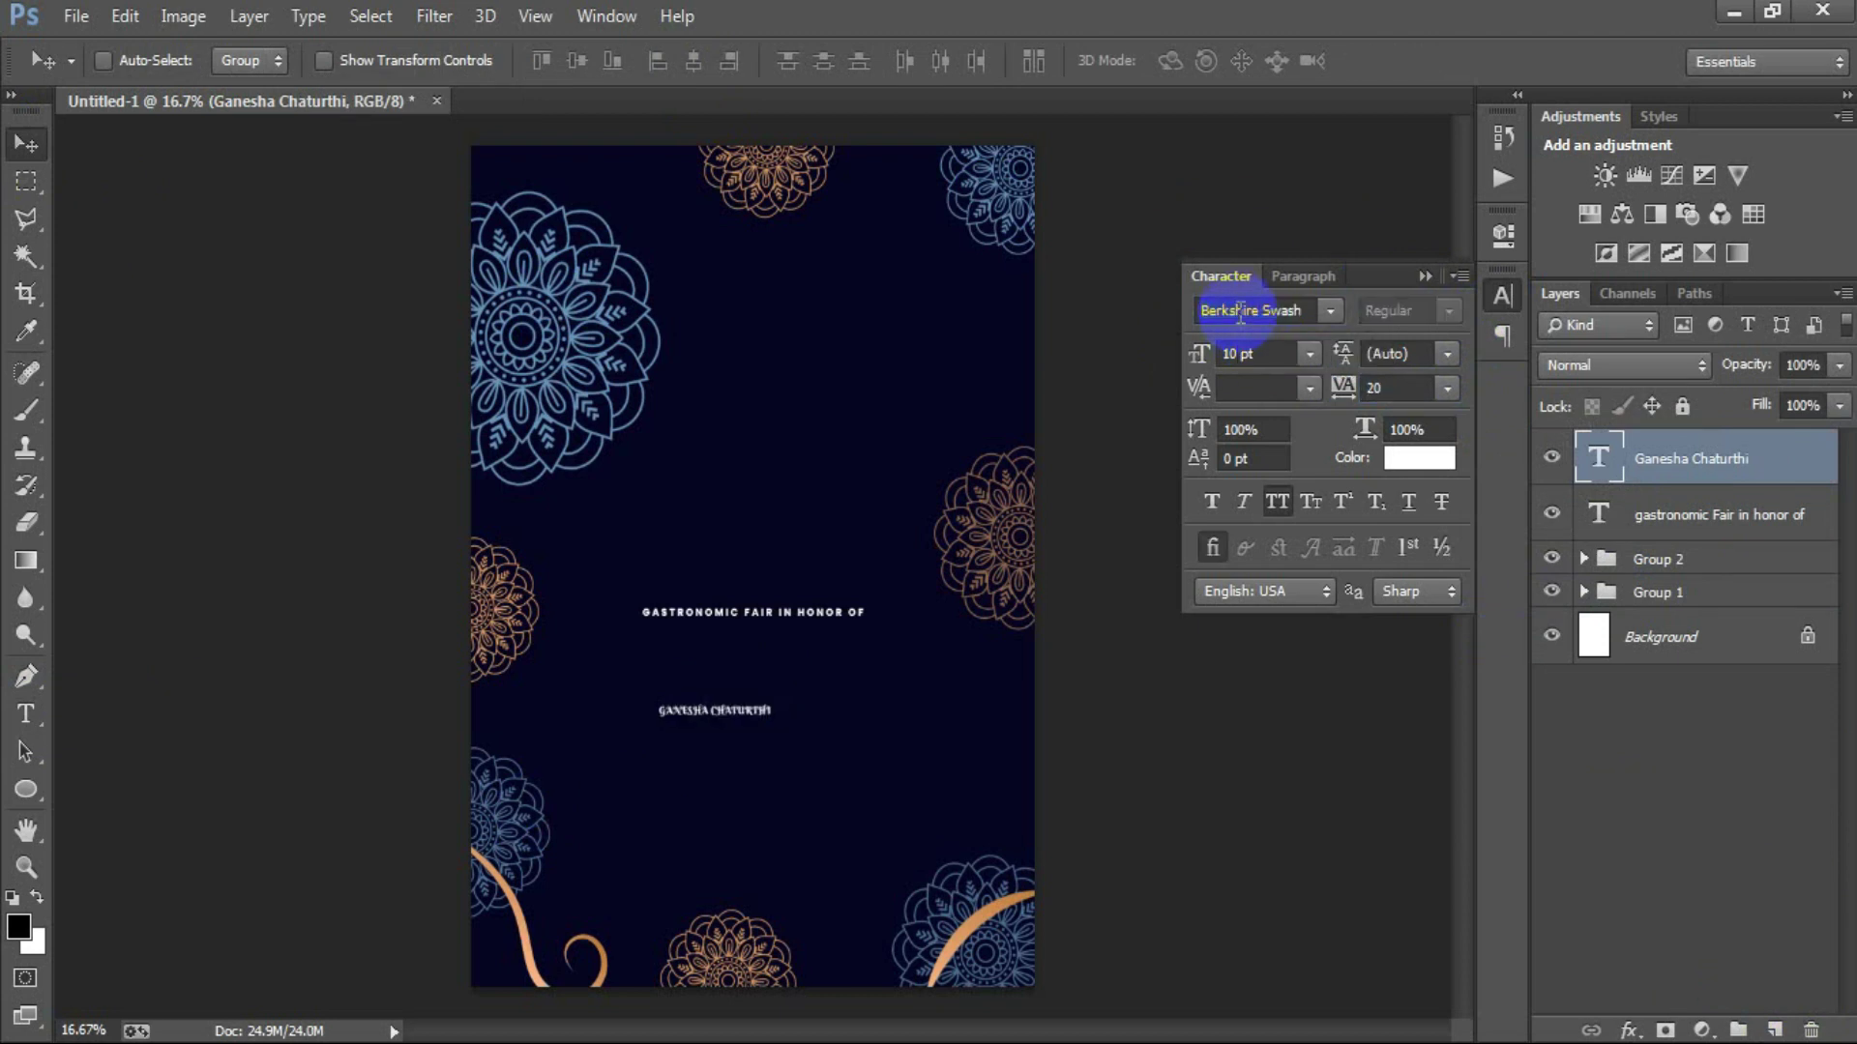
Enlarge the title to about 48.79 pt and switch it back to mixed case.
key(ctrl+t)
mouse_move(781, 718)
mouse_down()
mouse_move(875, 779)
mouse_move(833, 655)
mouse_up()
key(ctrl+z)
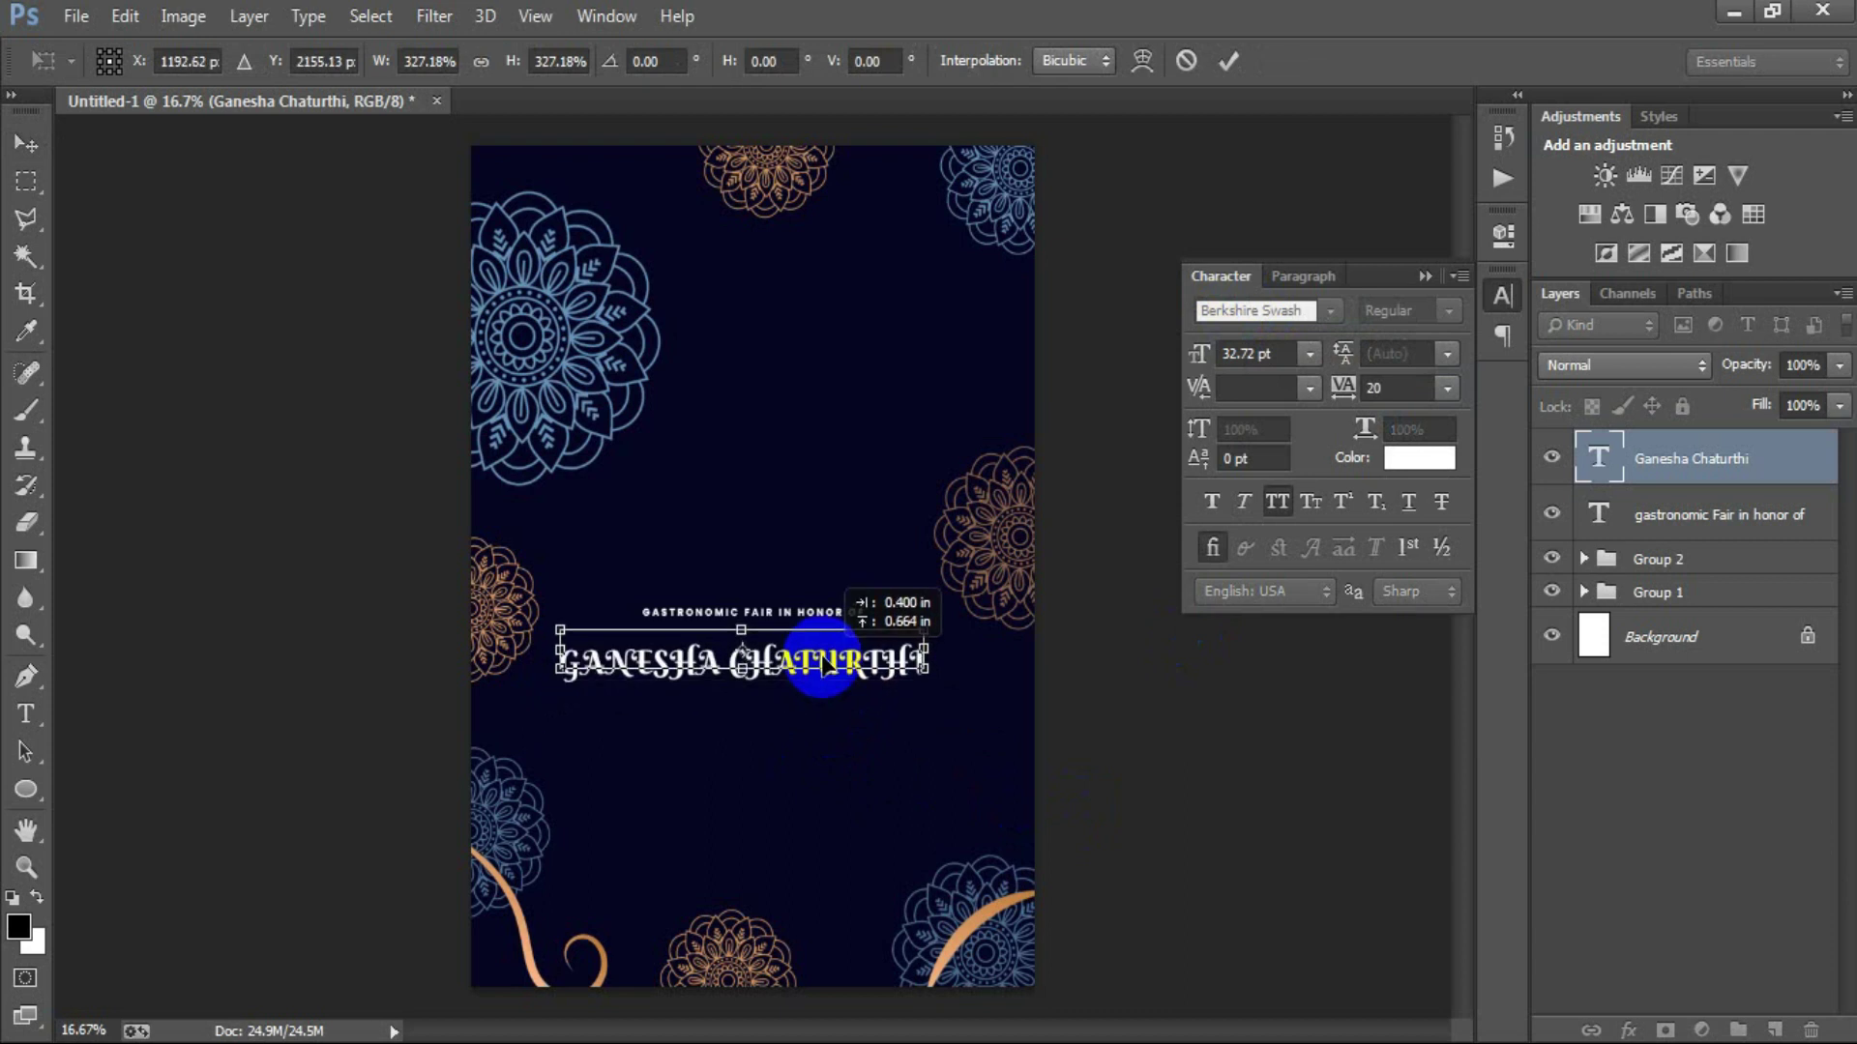
click(1228, 61)
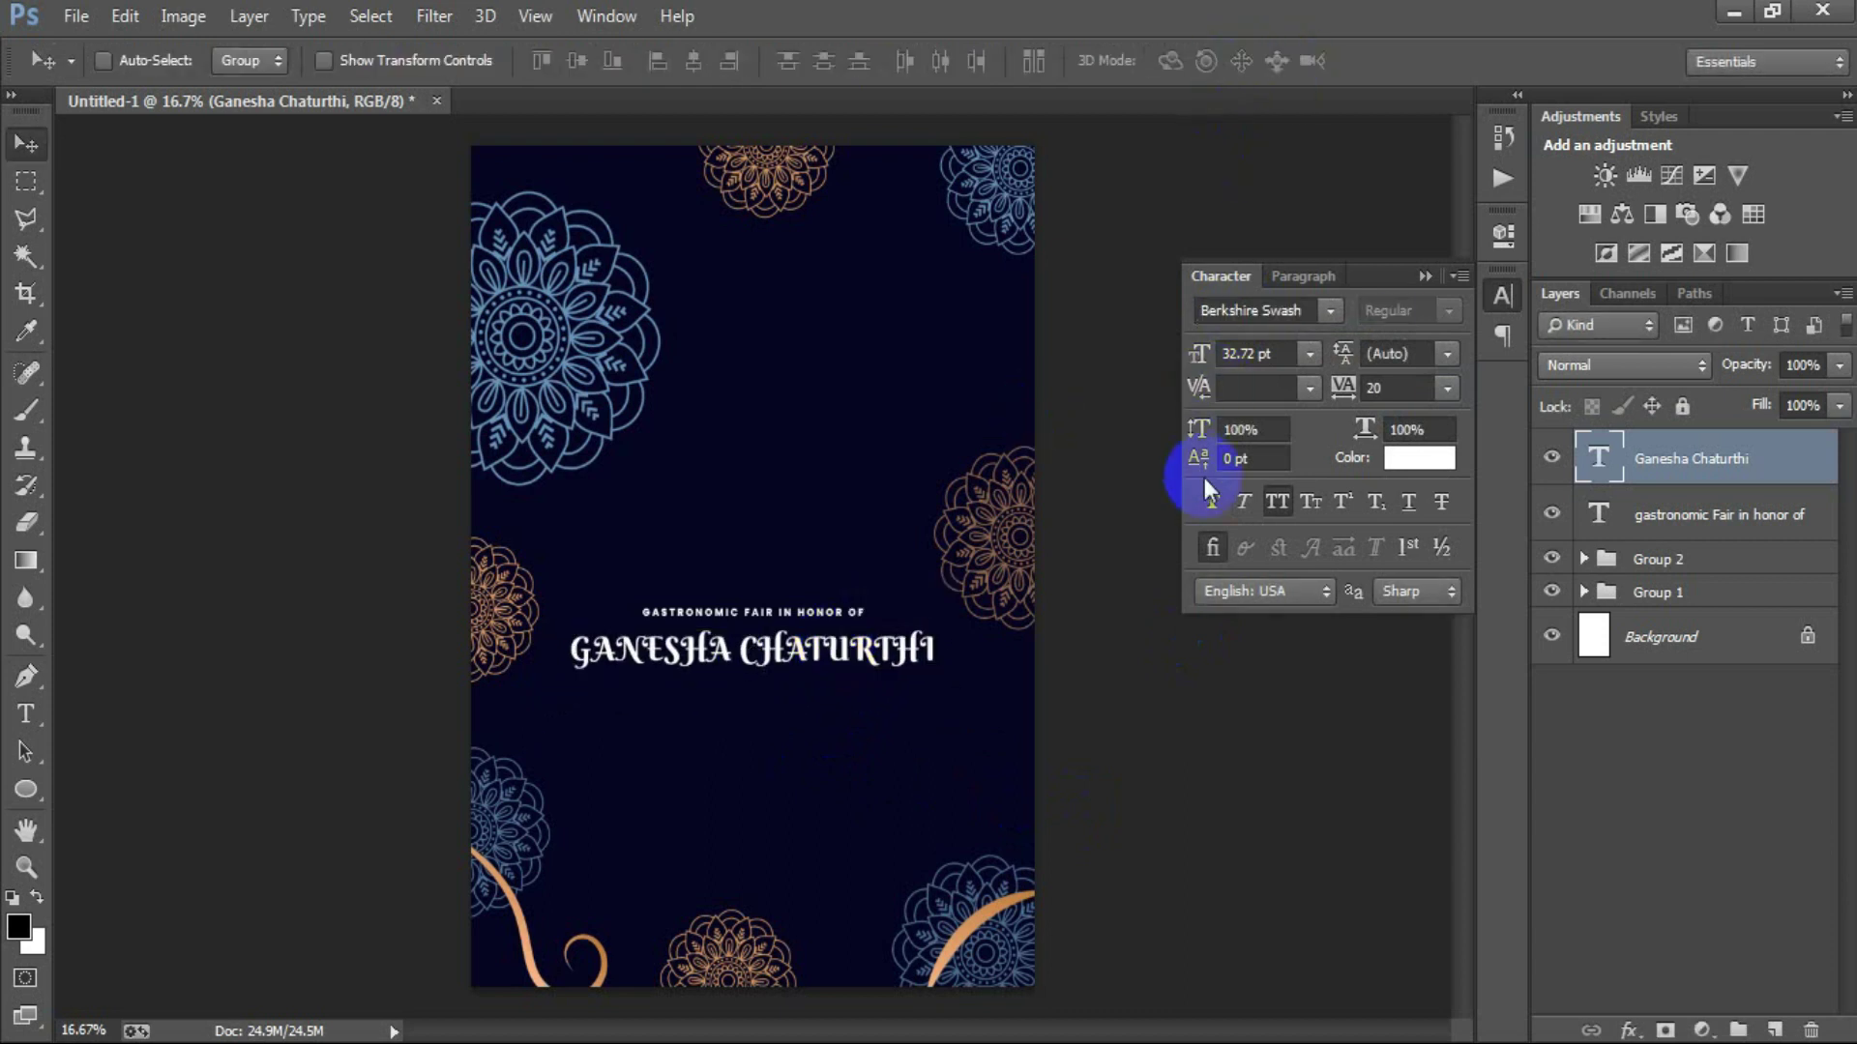
key(ctrl+shift+k)
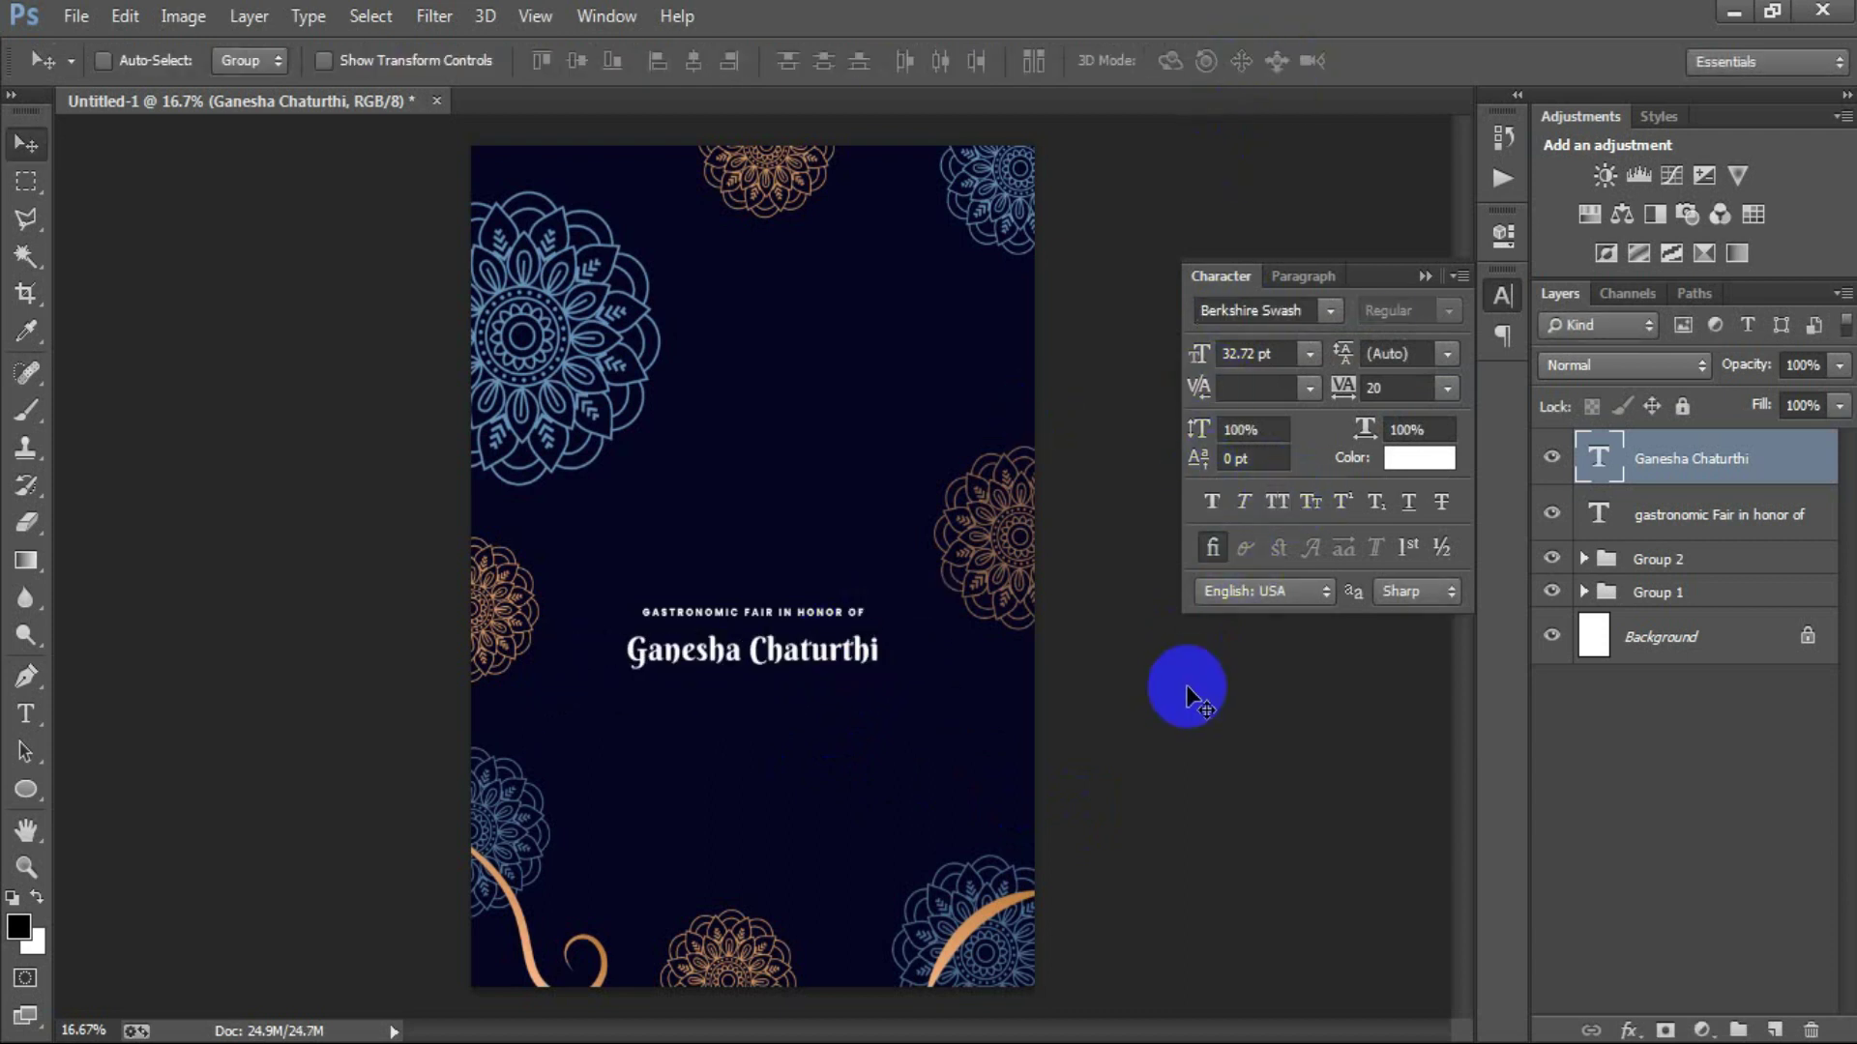
key(ctrl+t)
drag(883, 683, 950, 693)
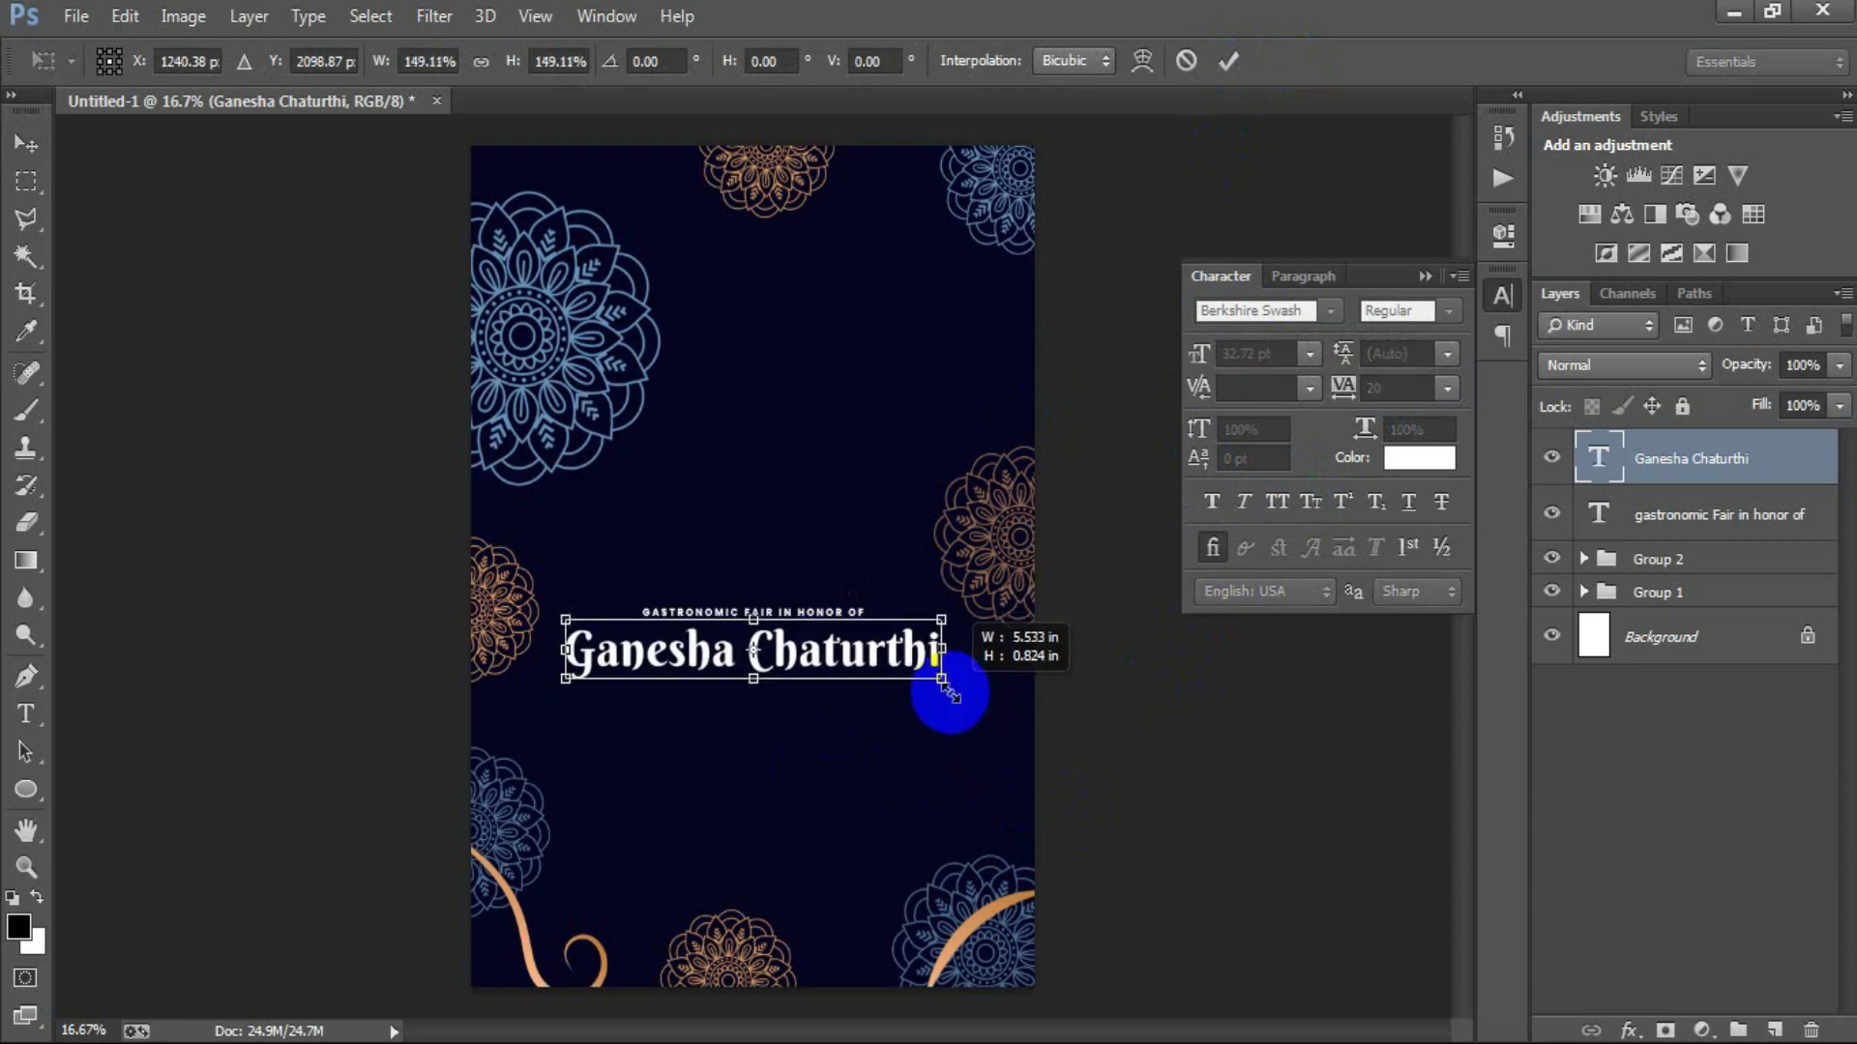
click(1228, 61)
Centre both text lines horizontally on the poster and close the Character panel.
shift+click(1687, 514)
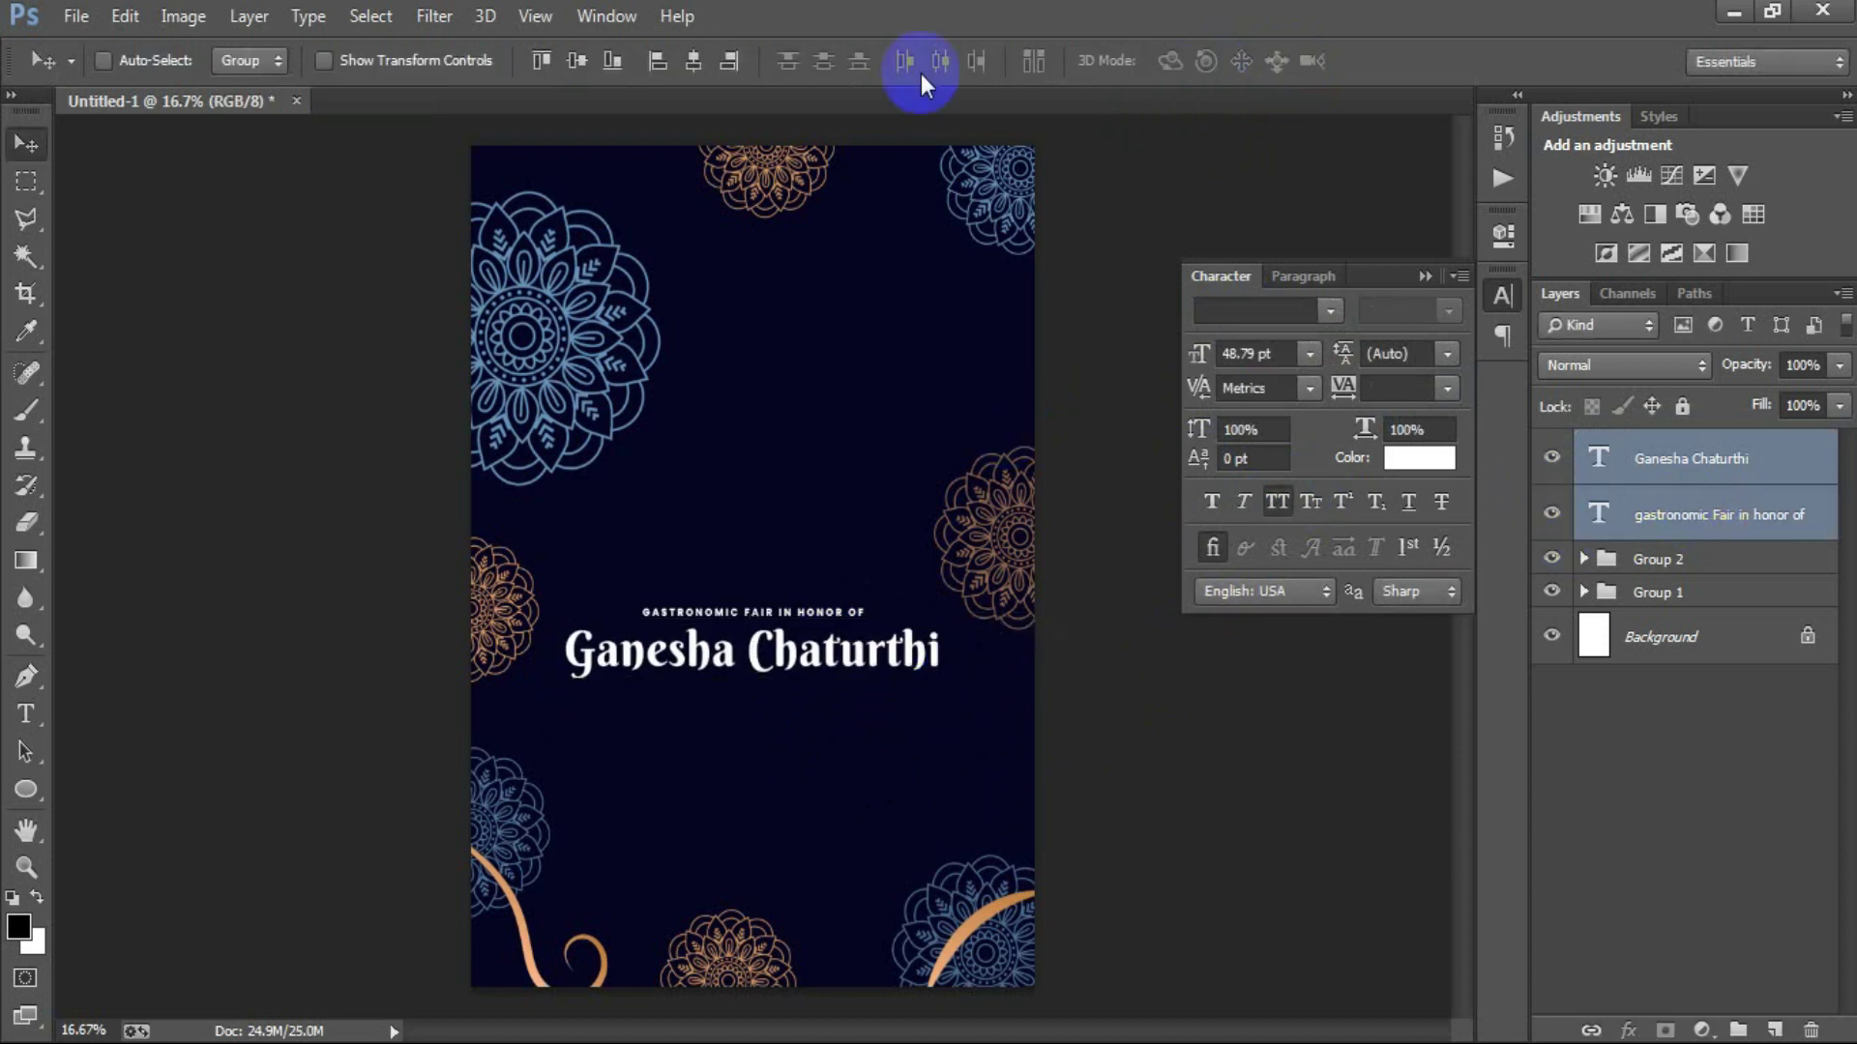
ctrl+click(1671, 639)
click(694, 61)
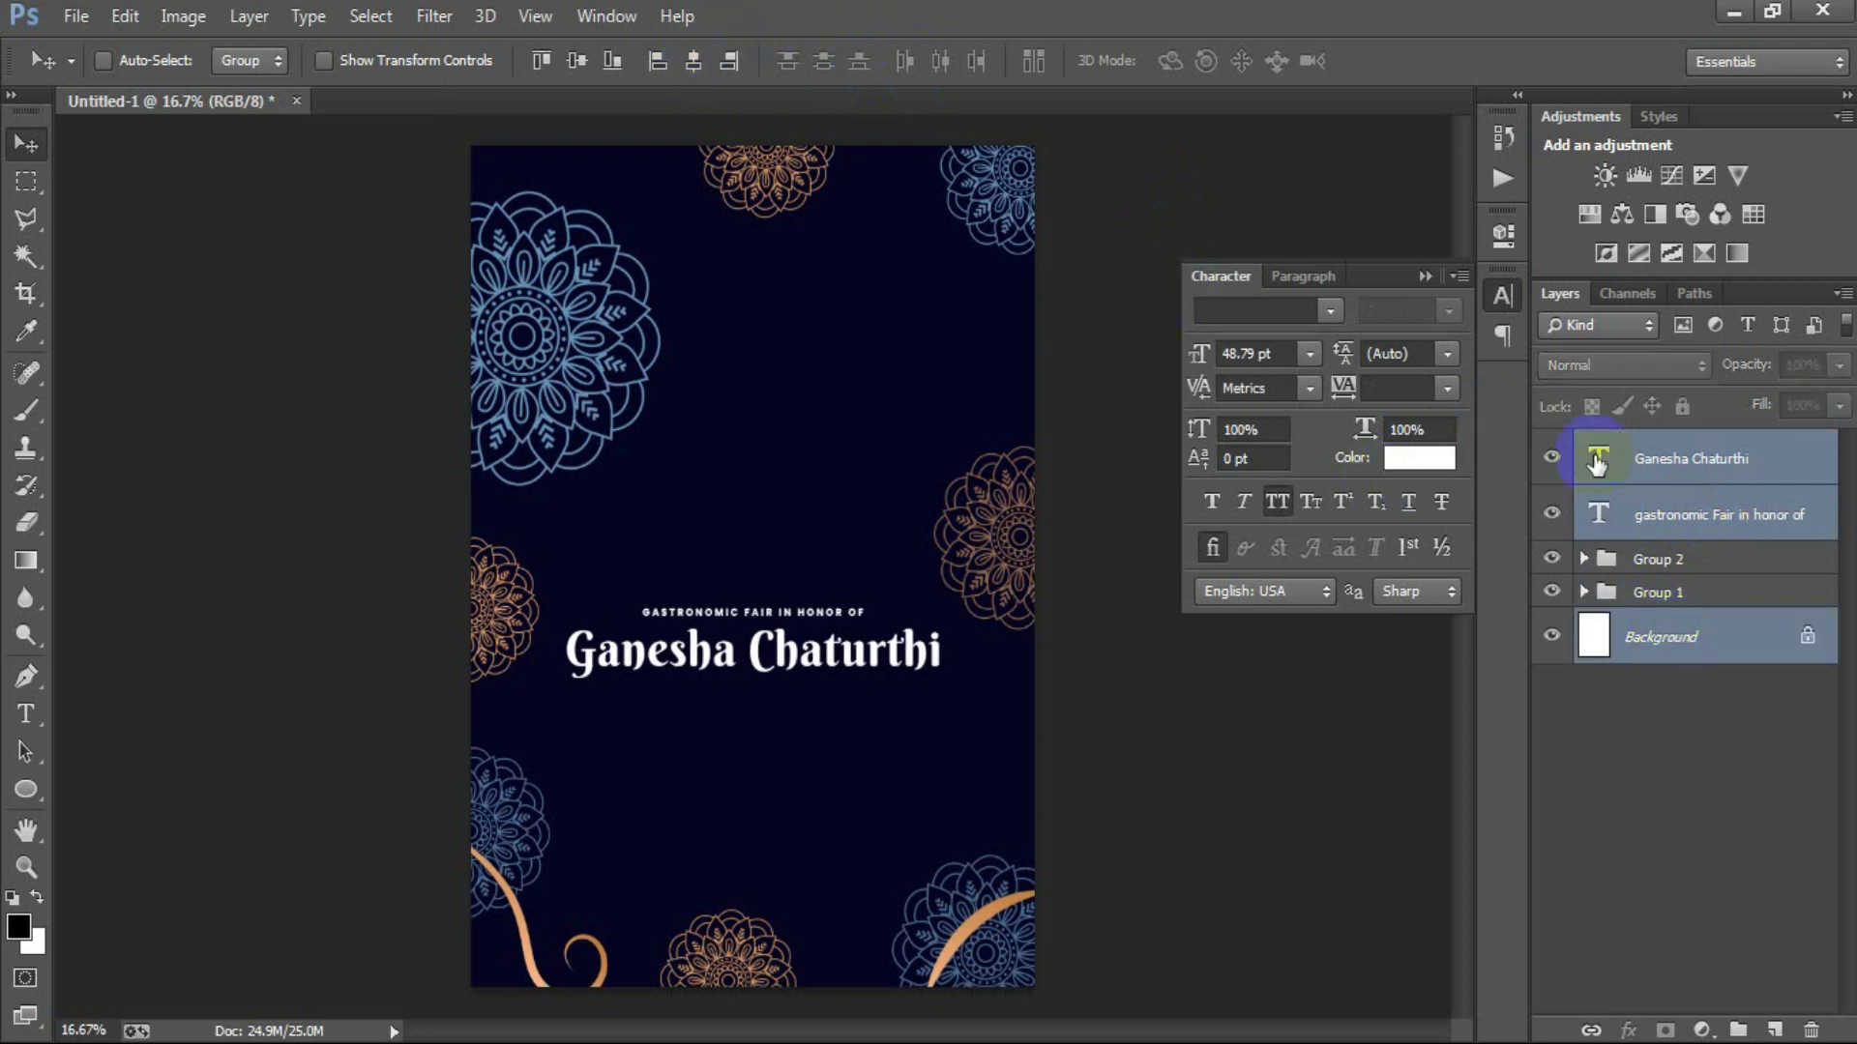
click(1625, 473)
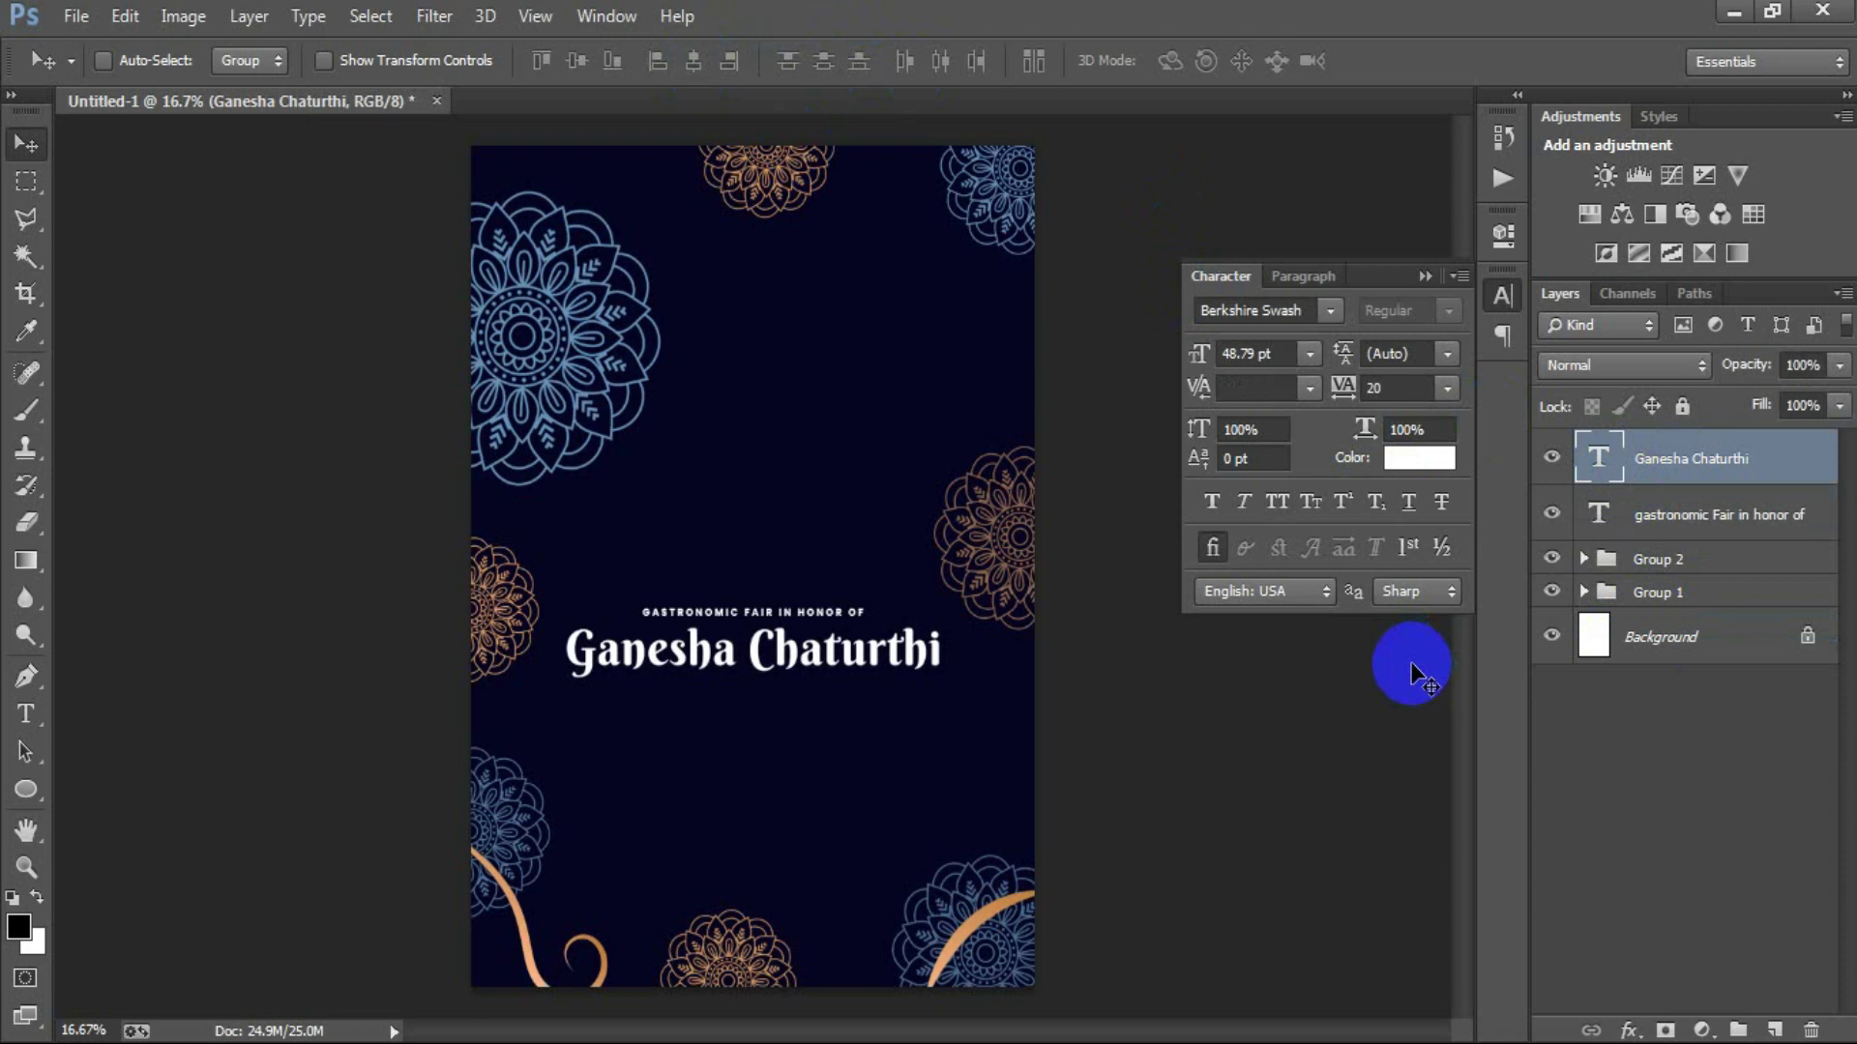
click(1681, 522)
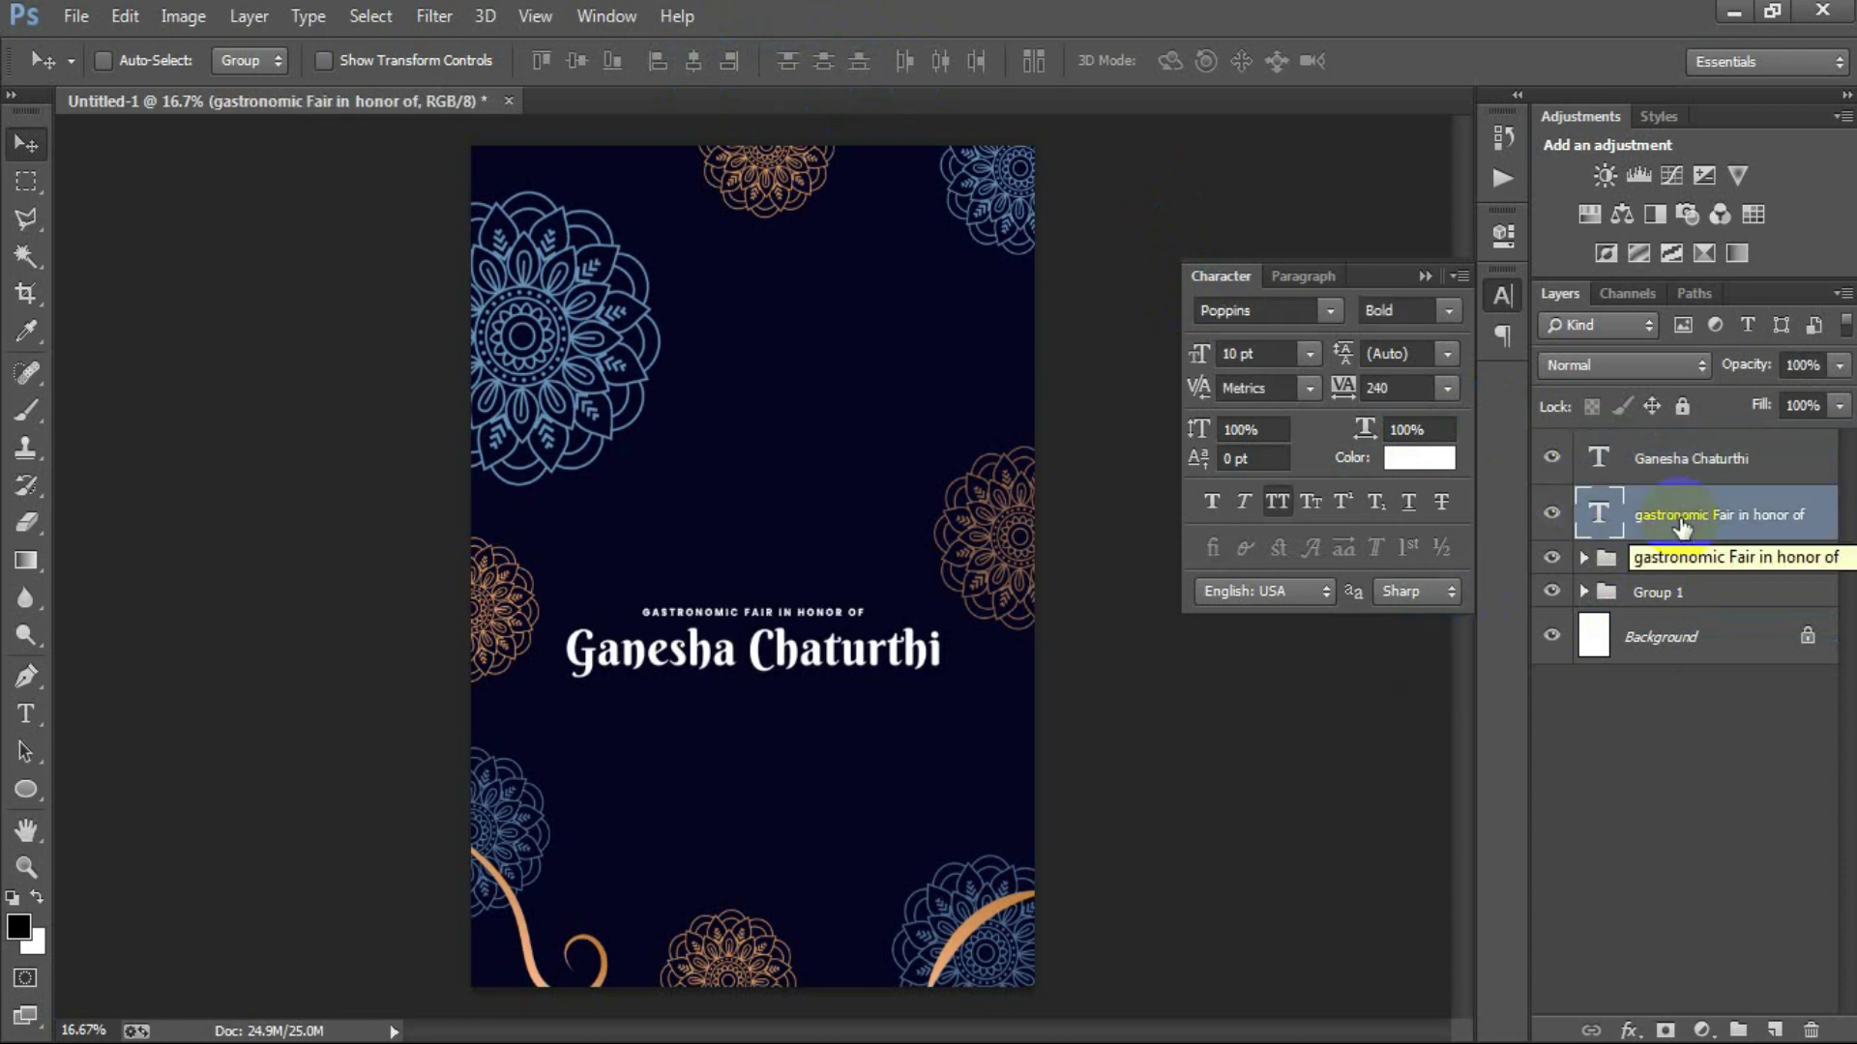
click(1500, 358)
click(1414, 276)
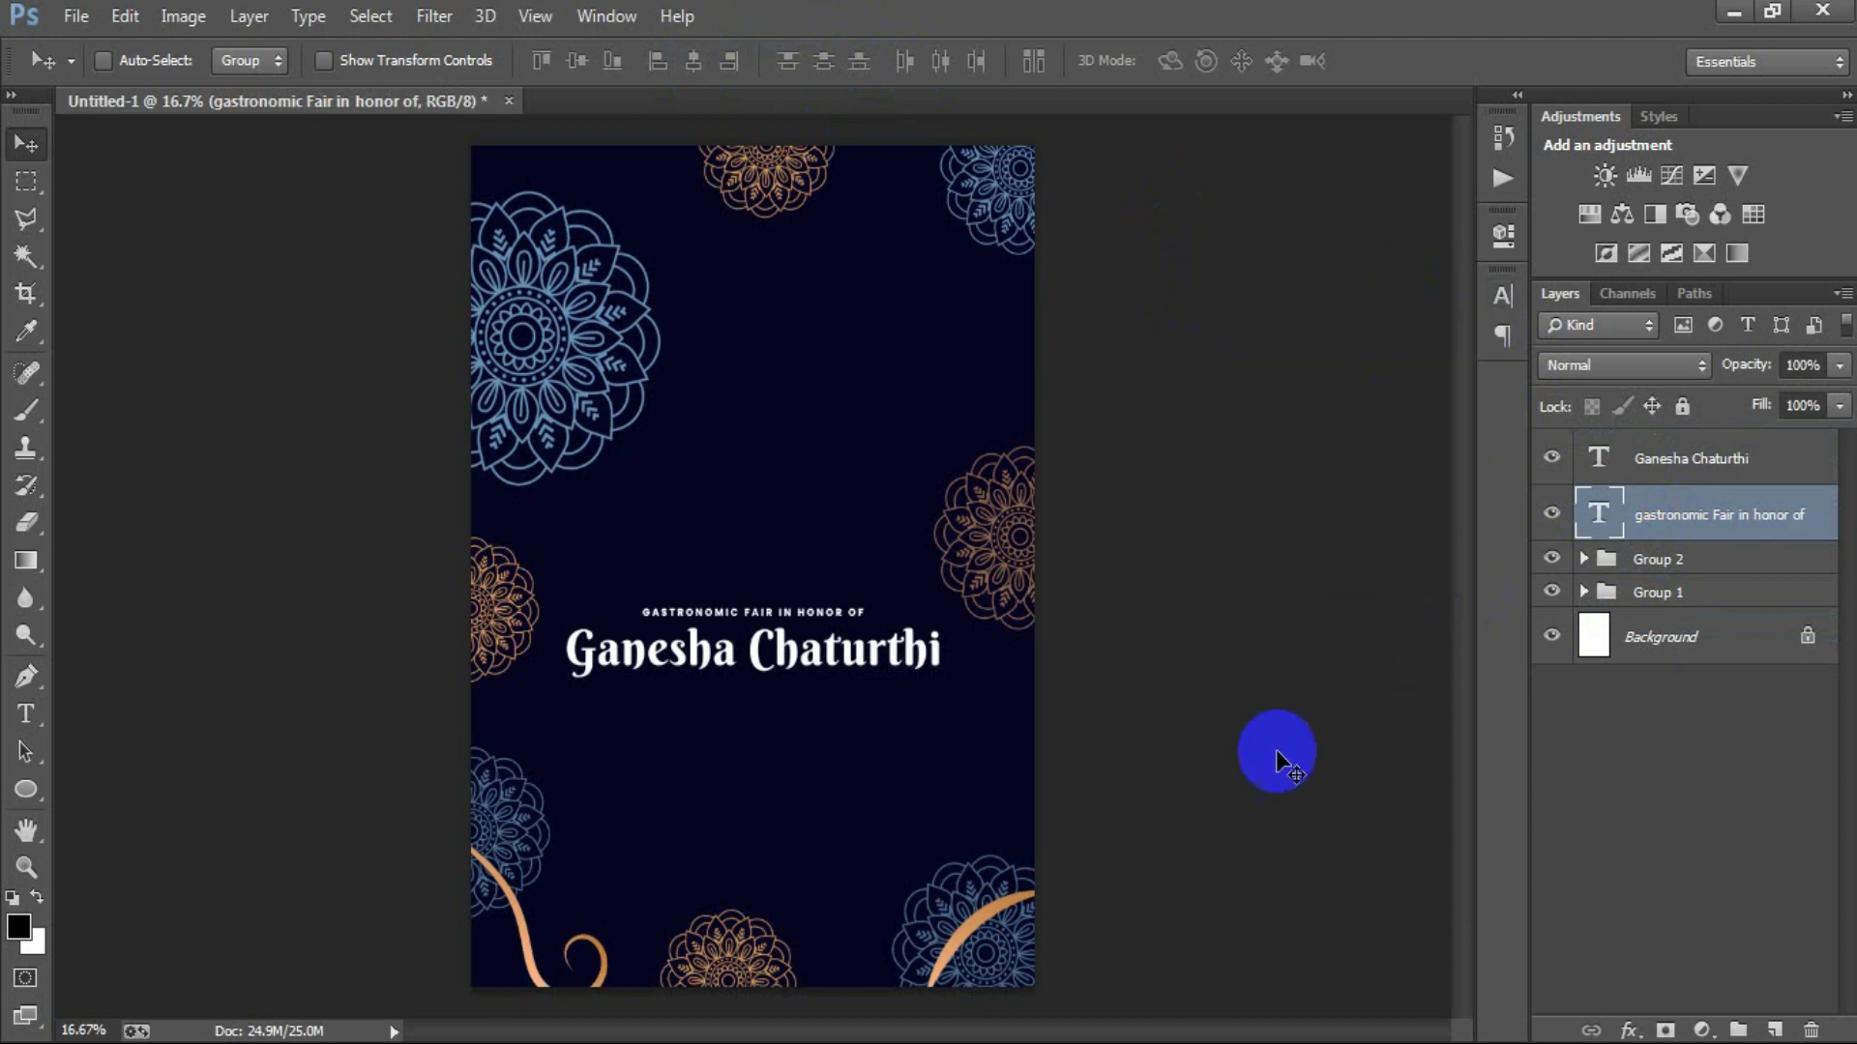
click(1652, 460)
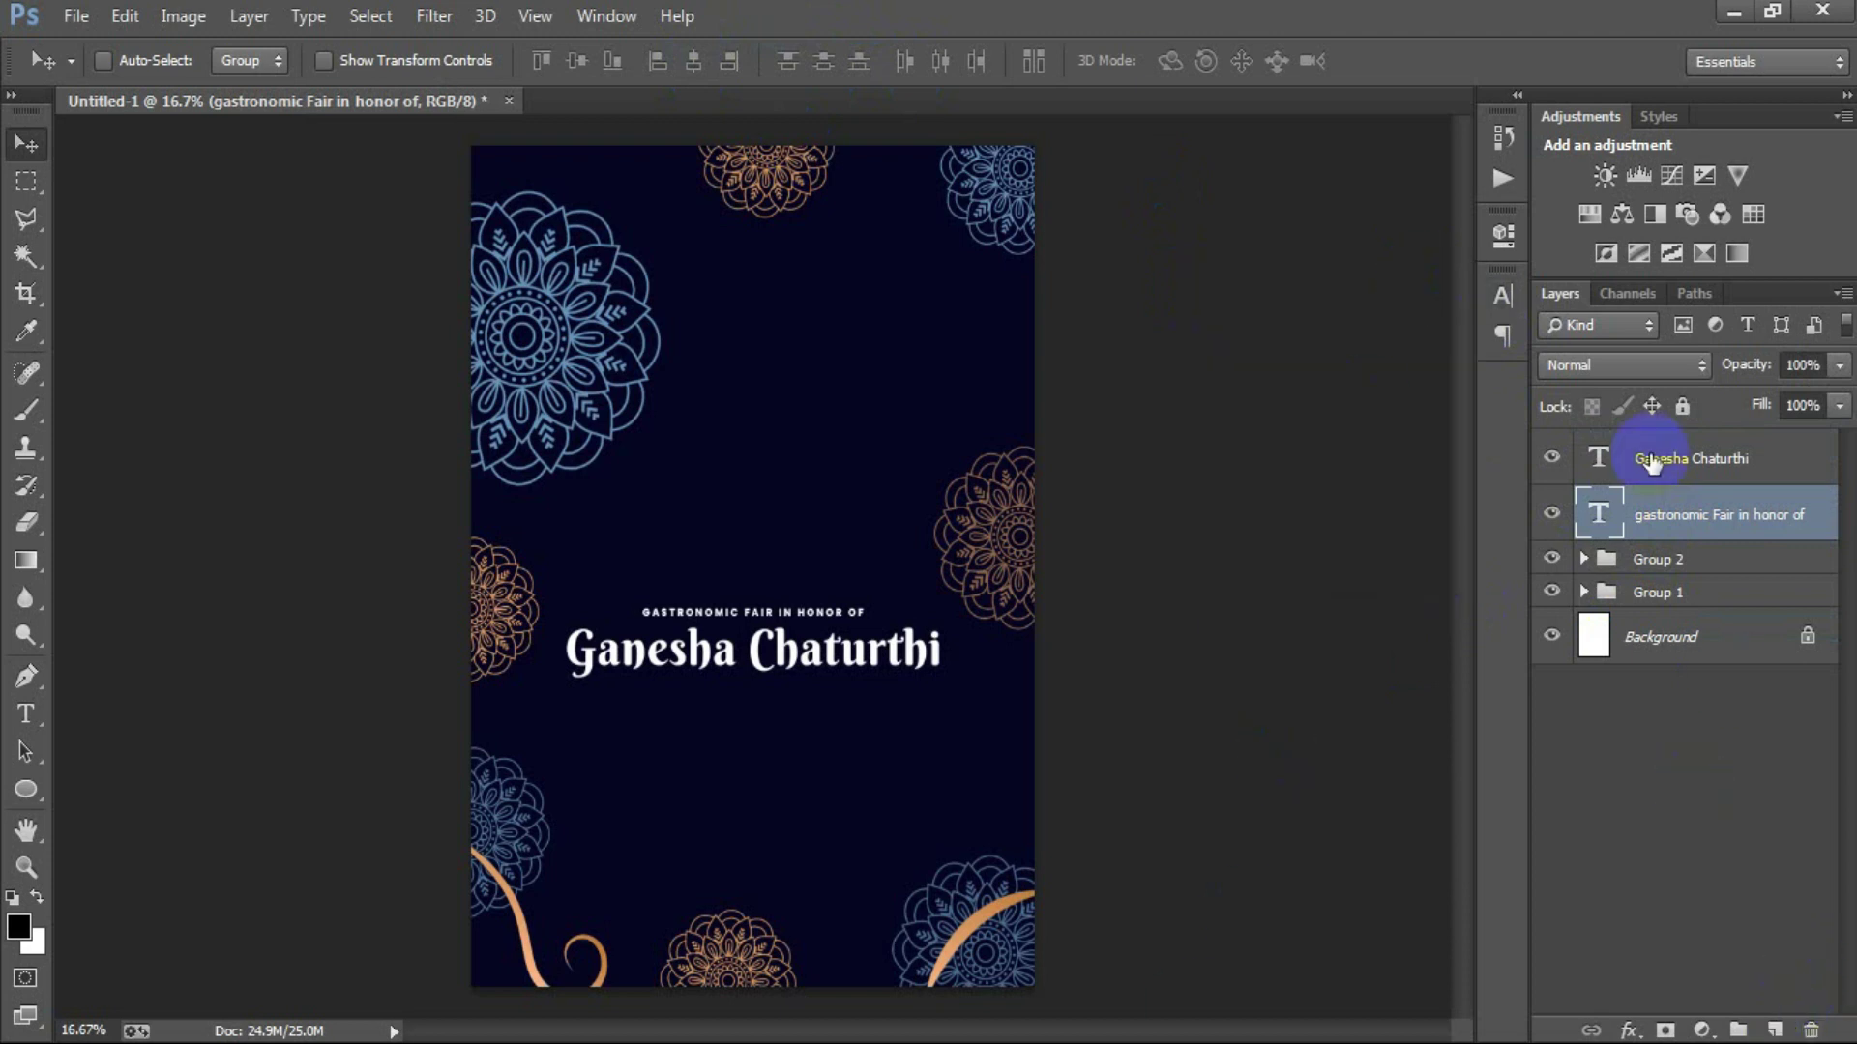
click(1657, 522)
Copy the subtitle below the title and retype the copy as MUSIC.
click(750, 609)
drag(750, 609, 746, 720)
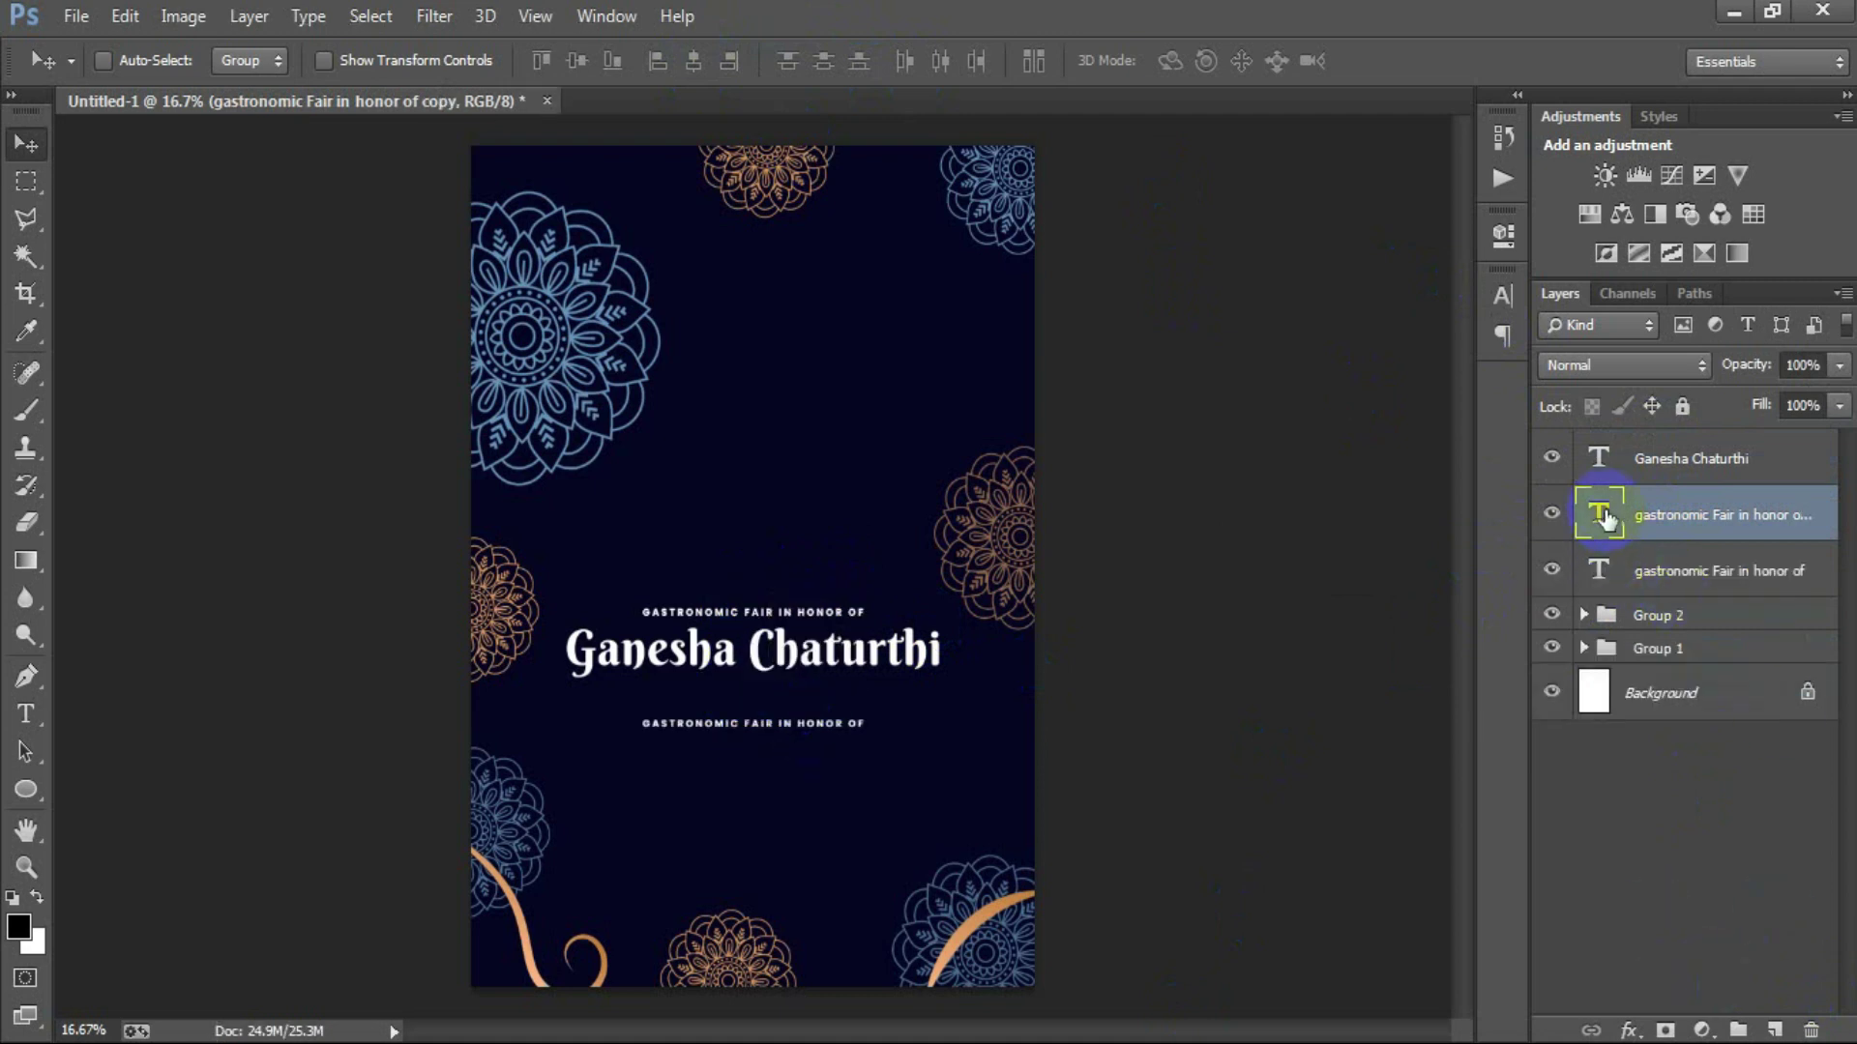
key(t)
double_click(873, 699)
text(MUSIC)
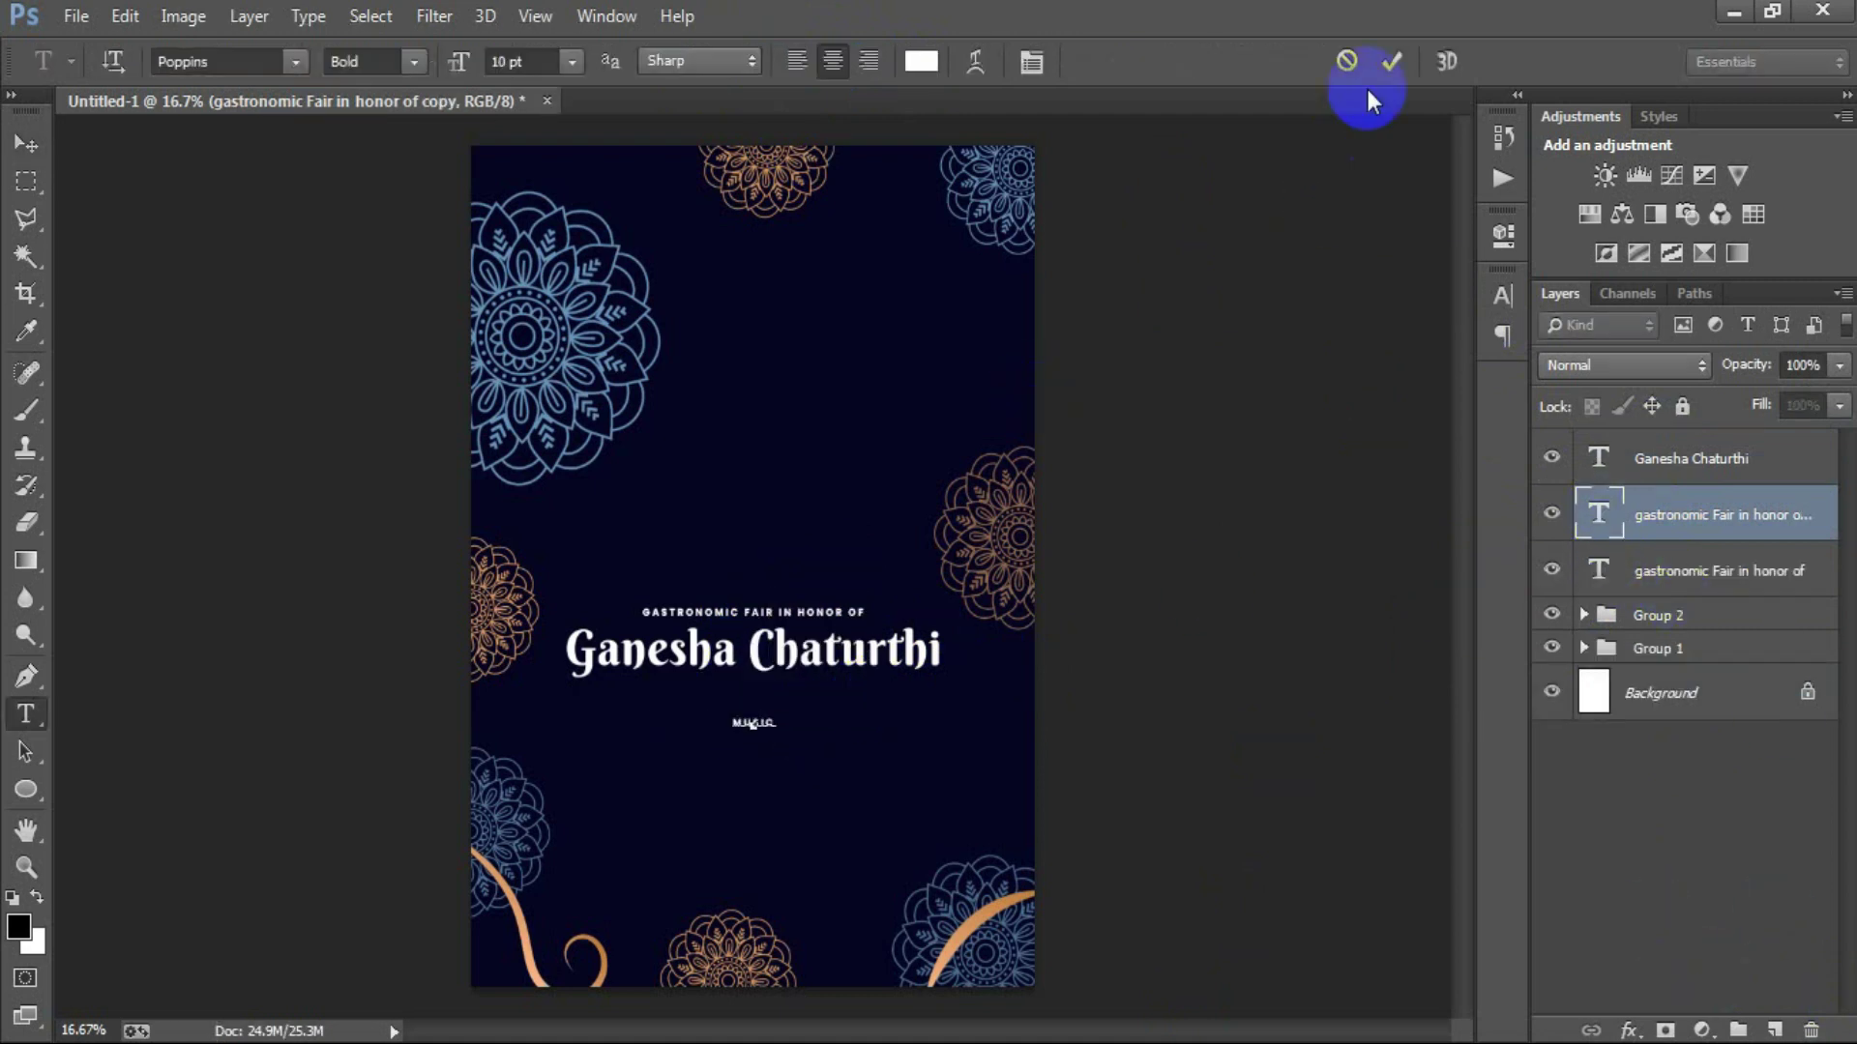
click(1391, 61)
key(v)
Give MUSIC tracking 20 and size 21 pt, and move it just under the title.
click(1503, 295)
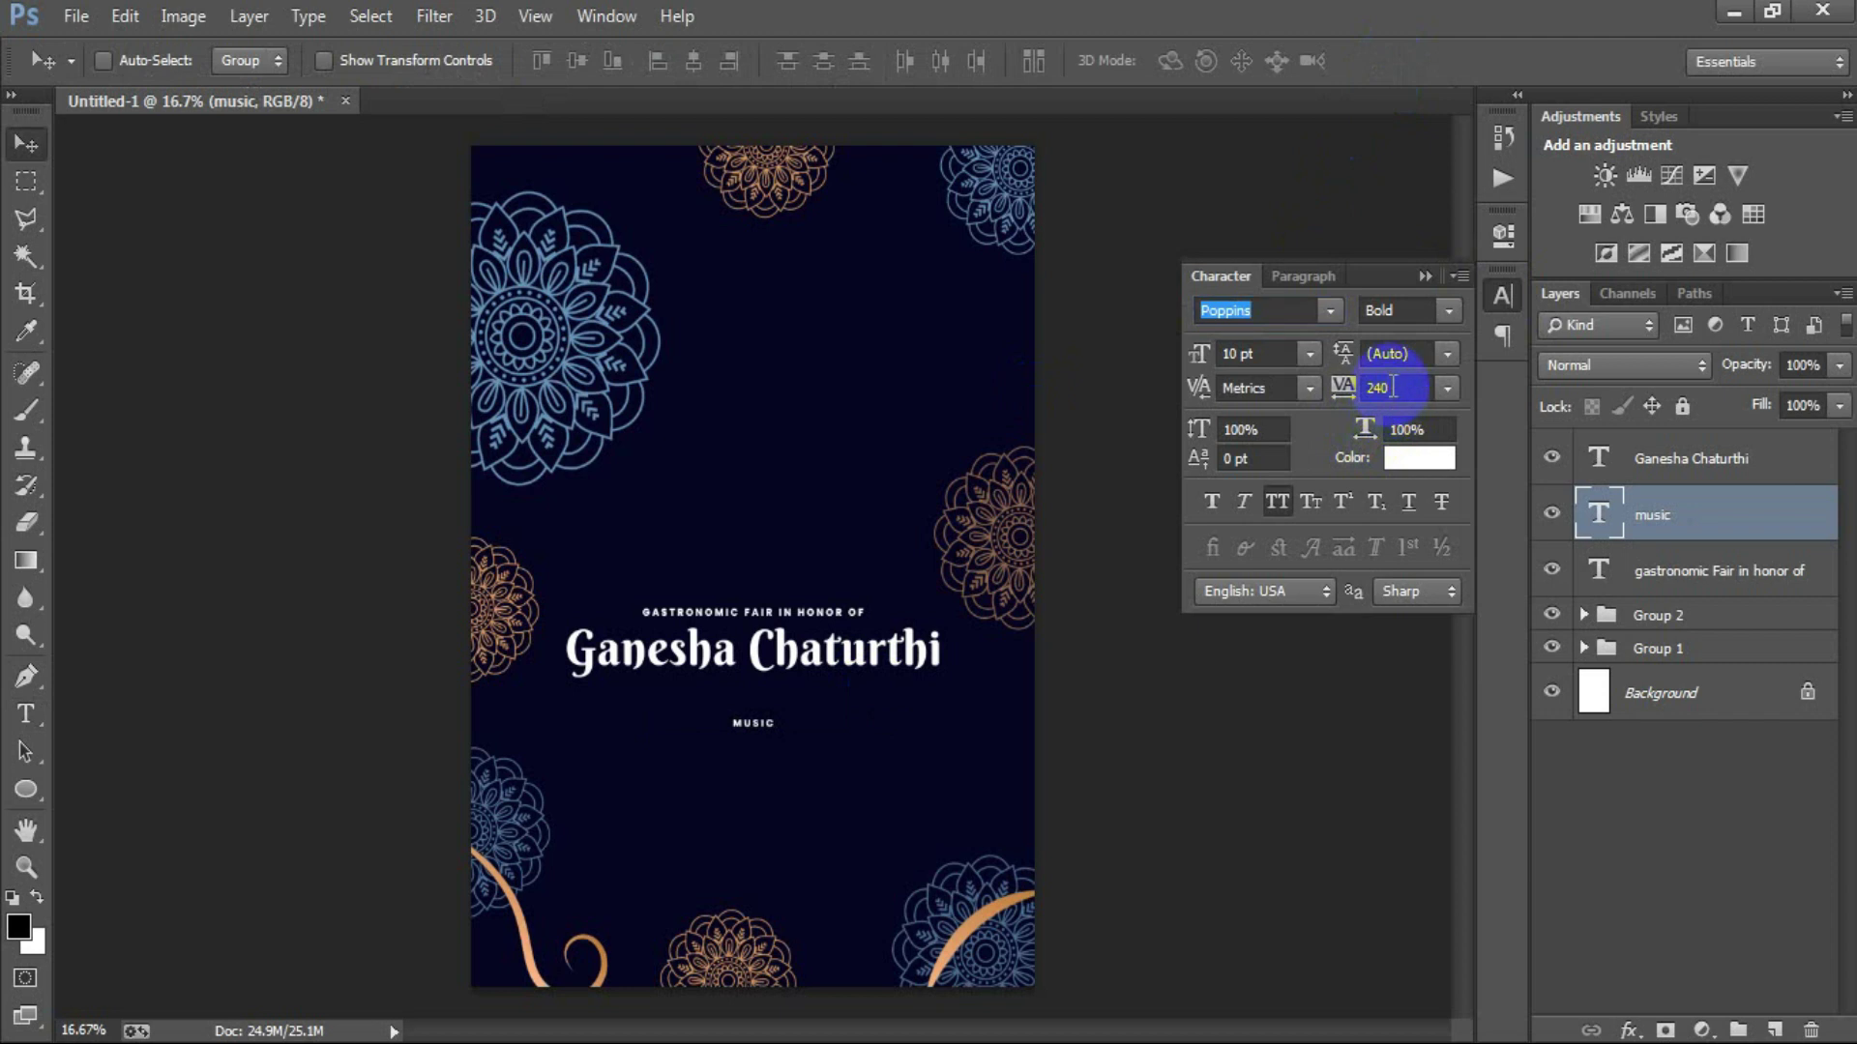
text(20)
key(Return)
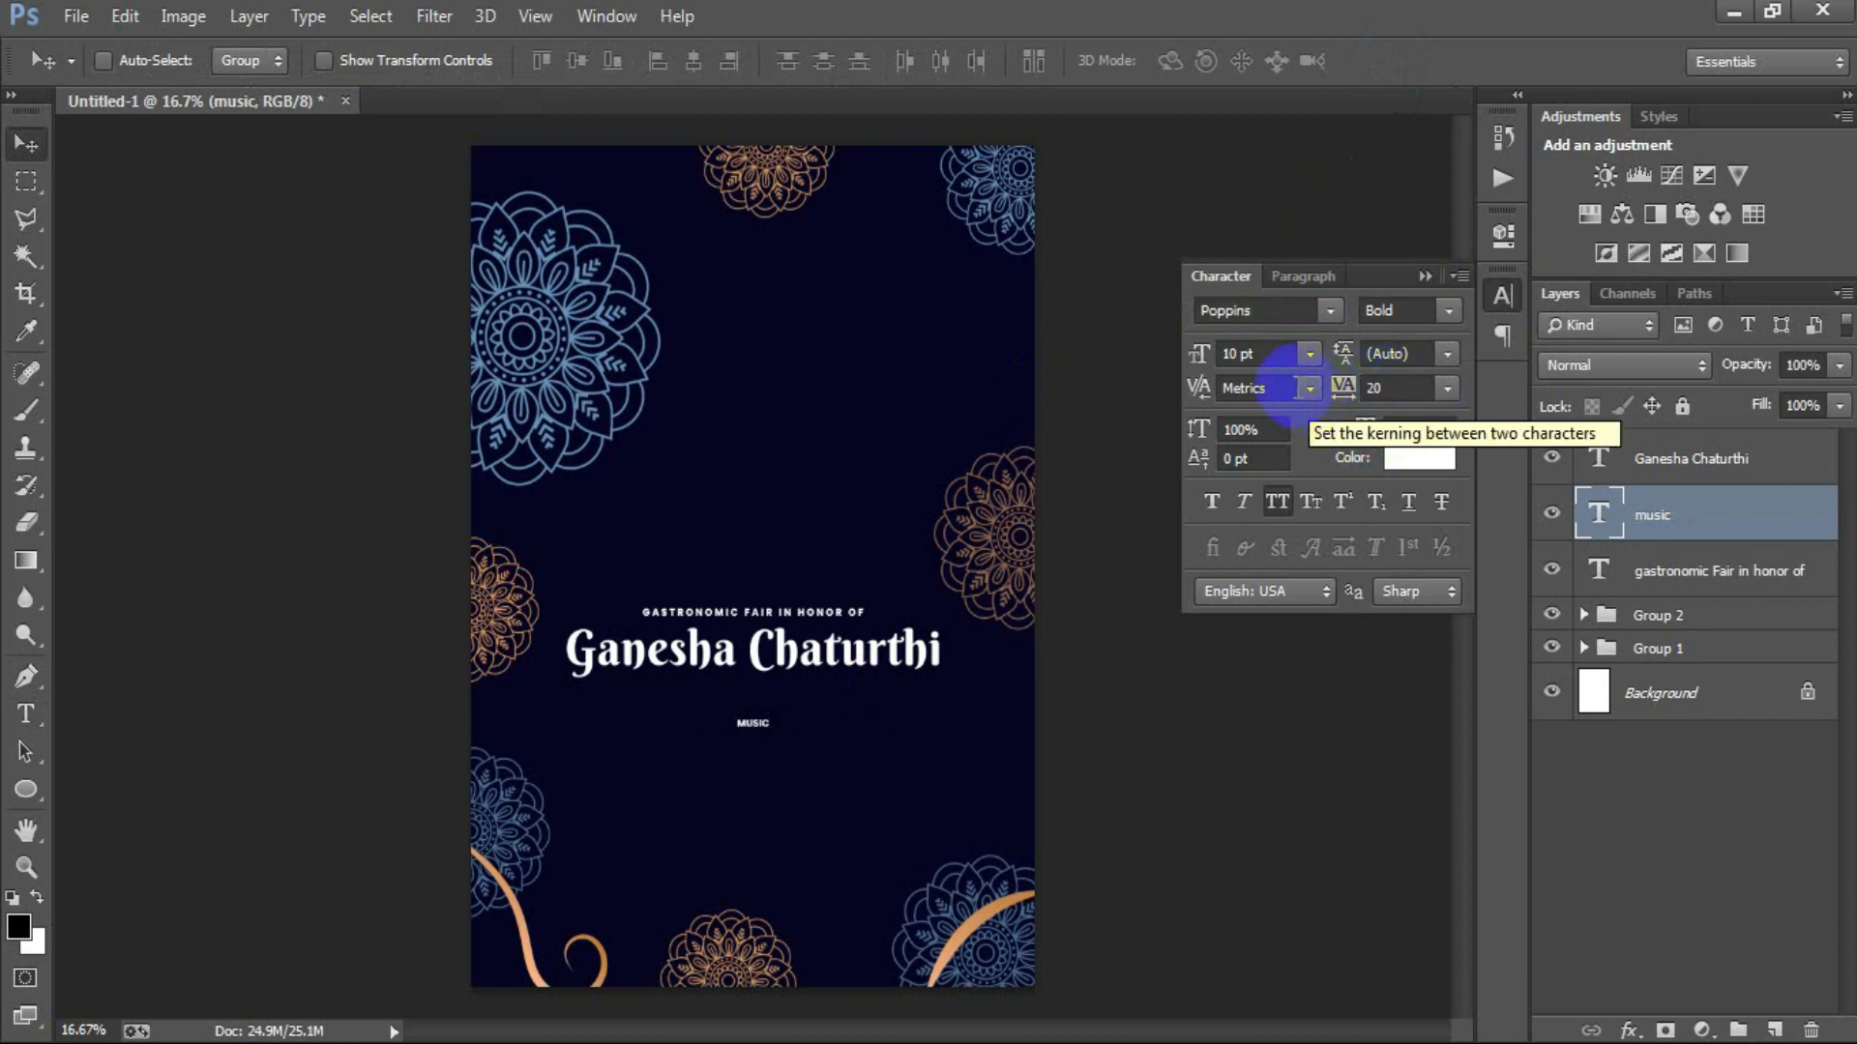
drag(1196, 370, 1208, 372)
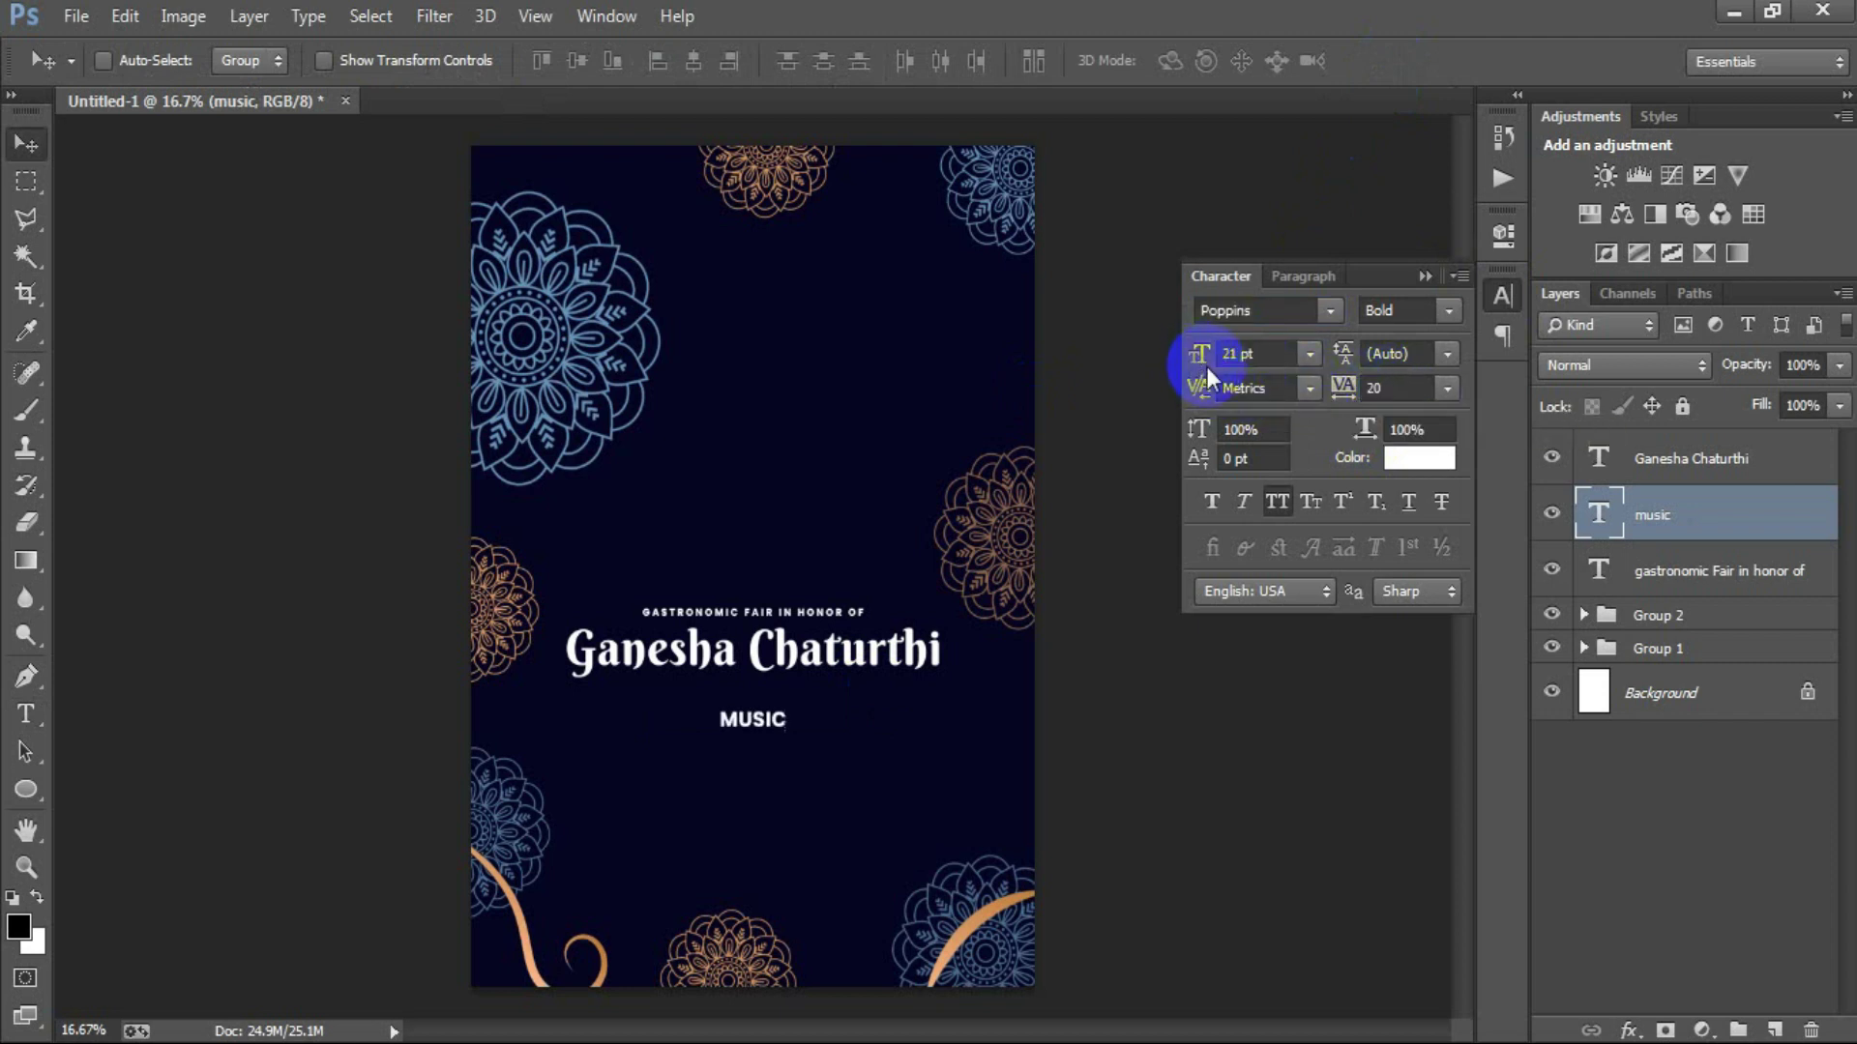
drag(749, 726, 659, 698)
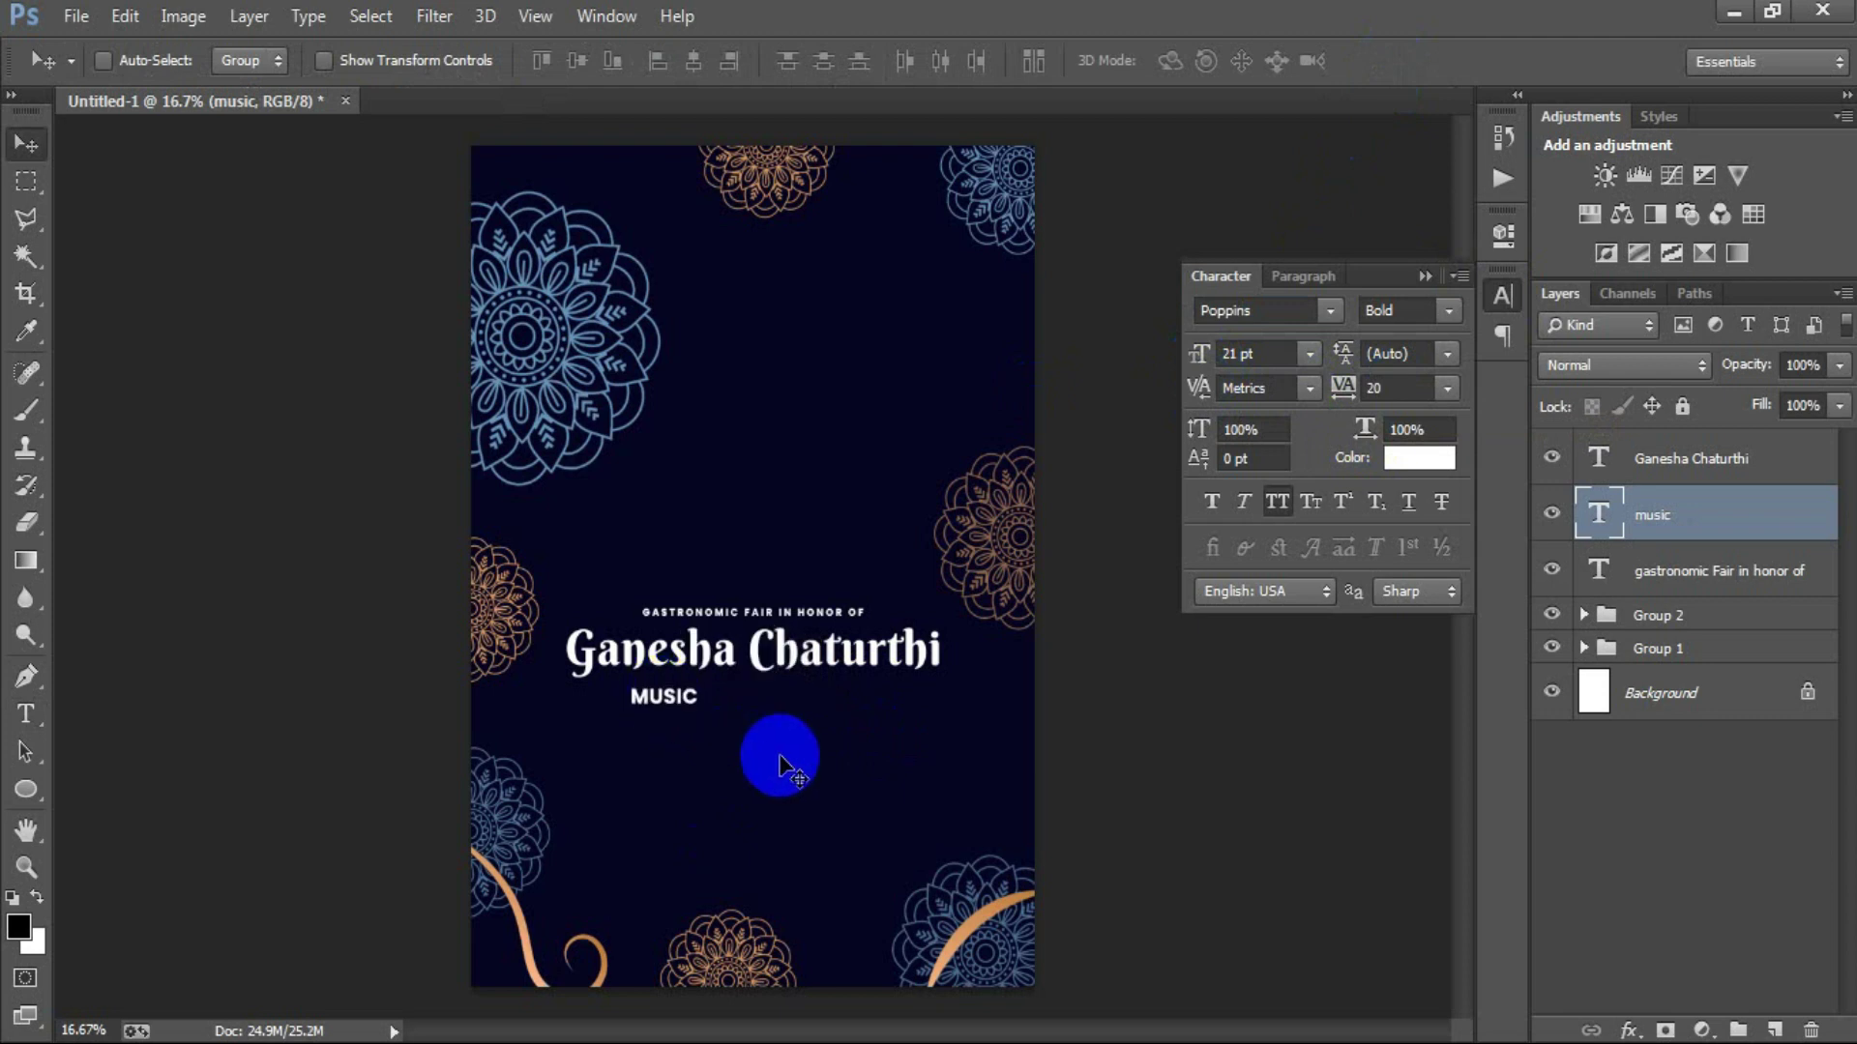
click(1424, 276)
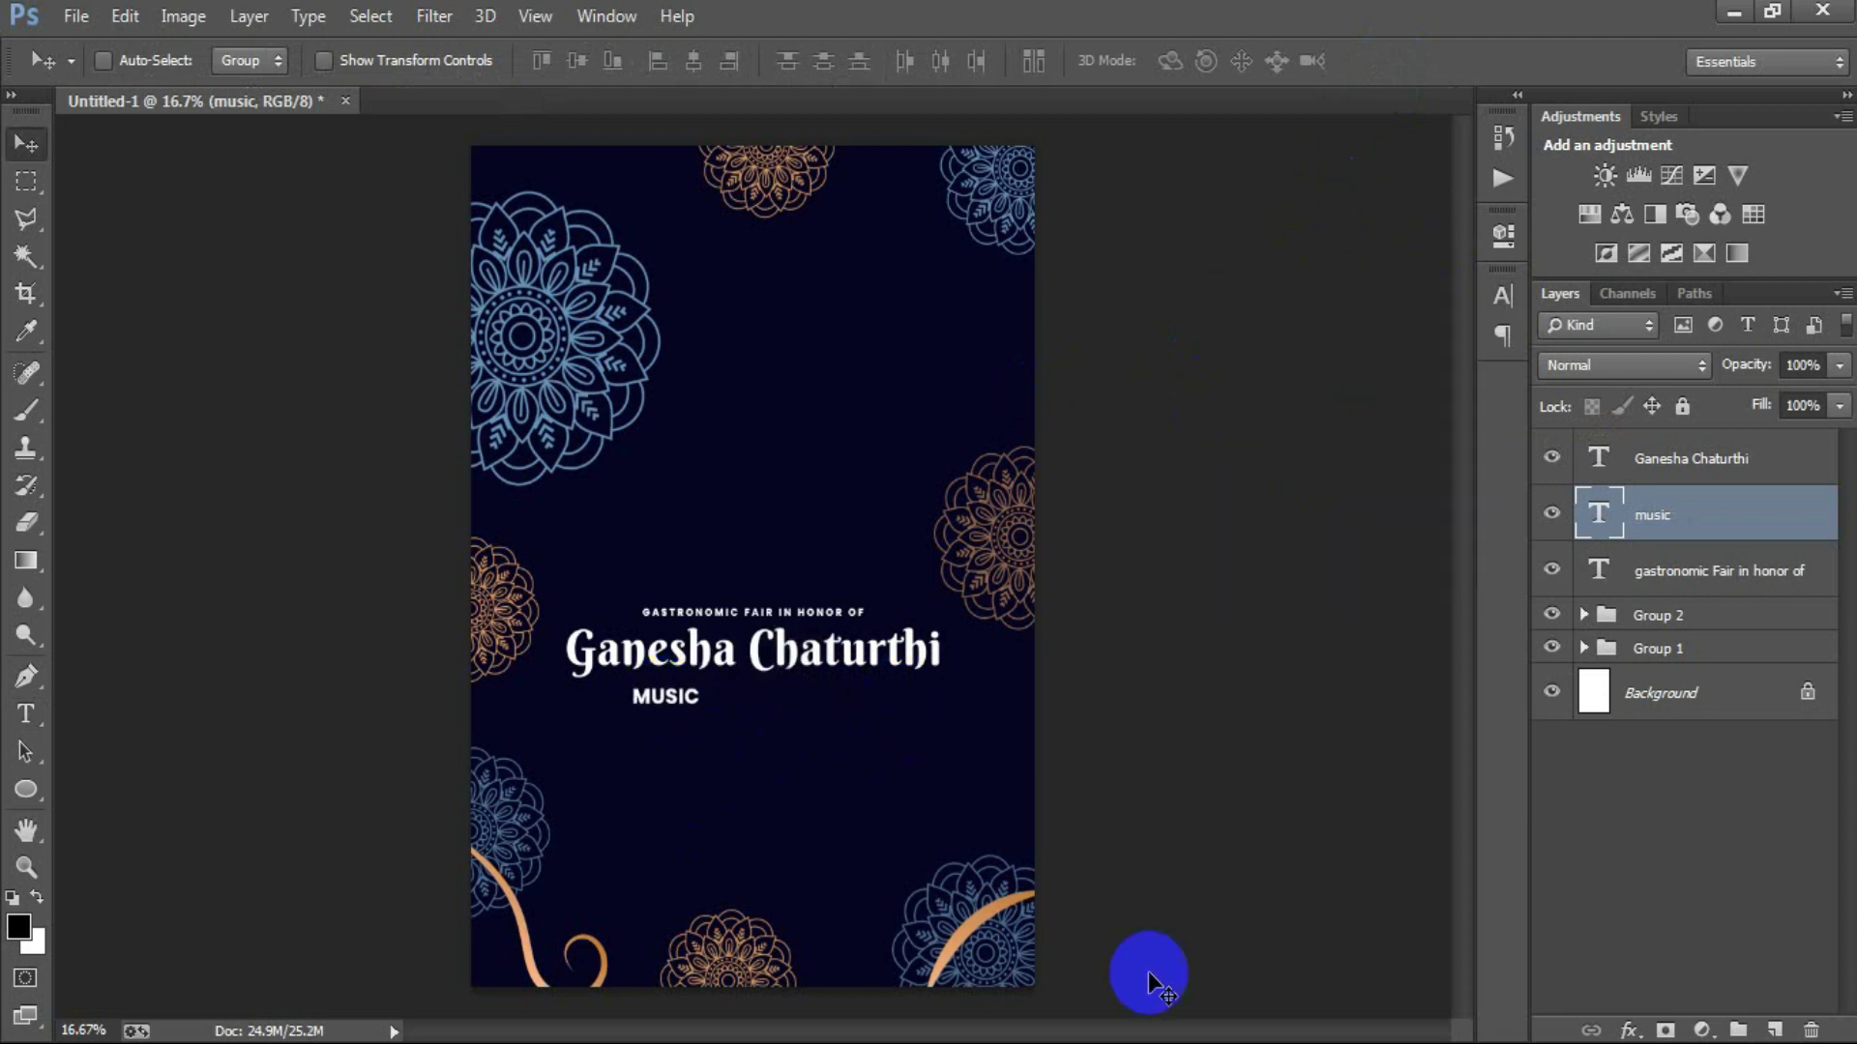
Copy MUSIC to its right, retype it as SNACKS, and add a new empty layer.
drag(663, 702, 761, 702)
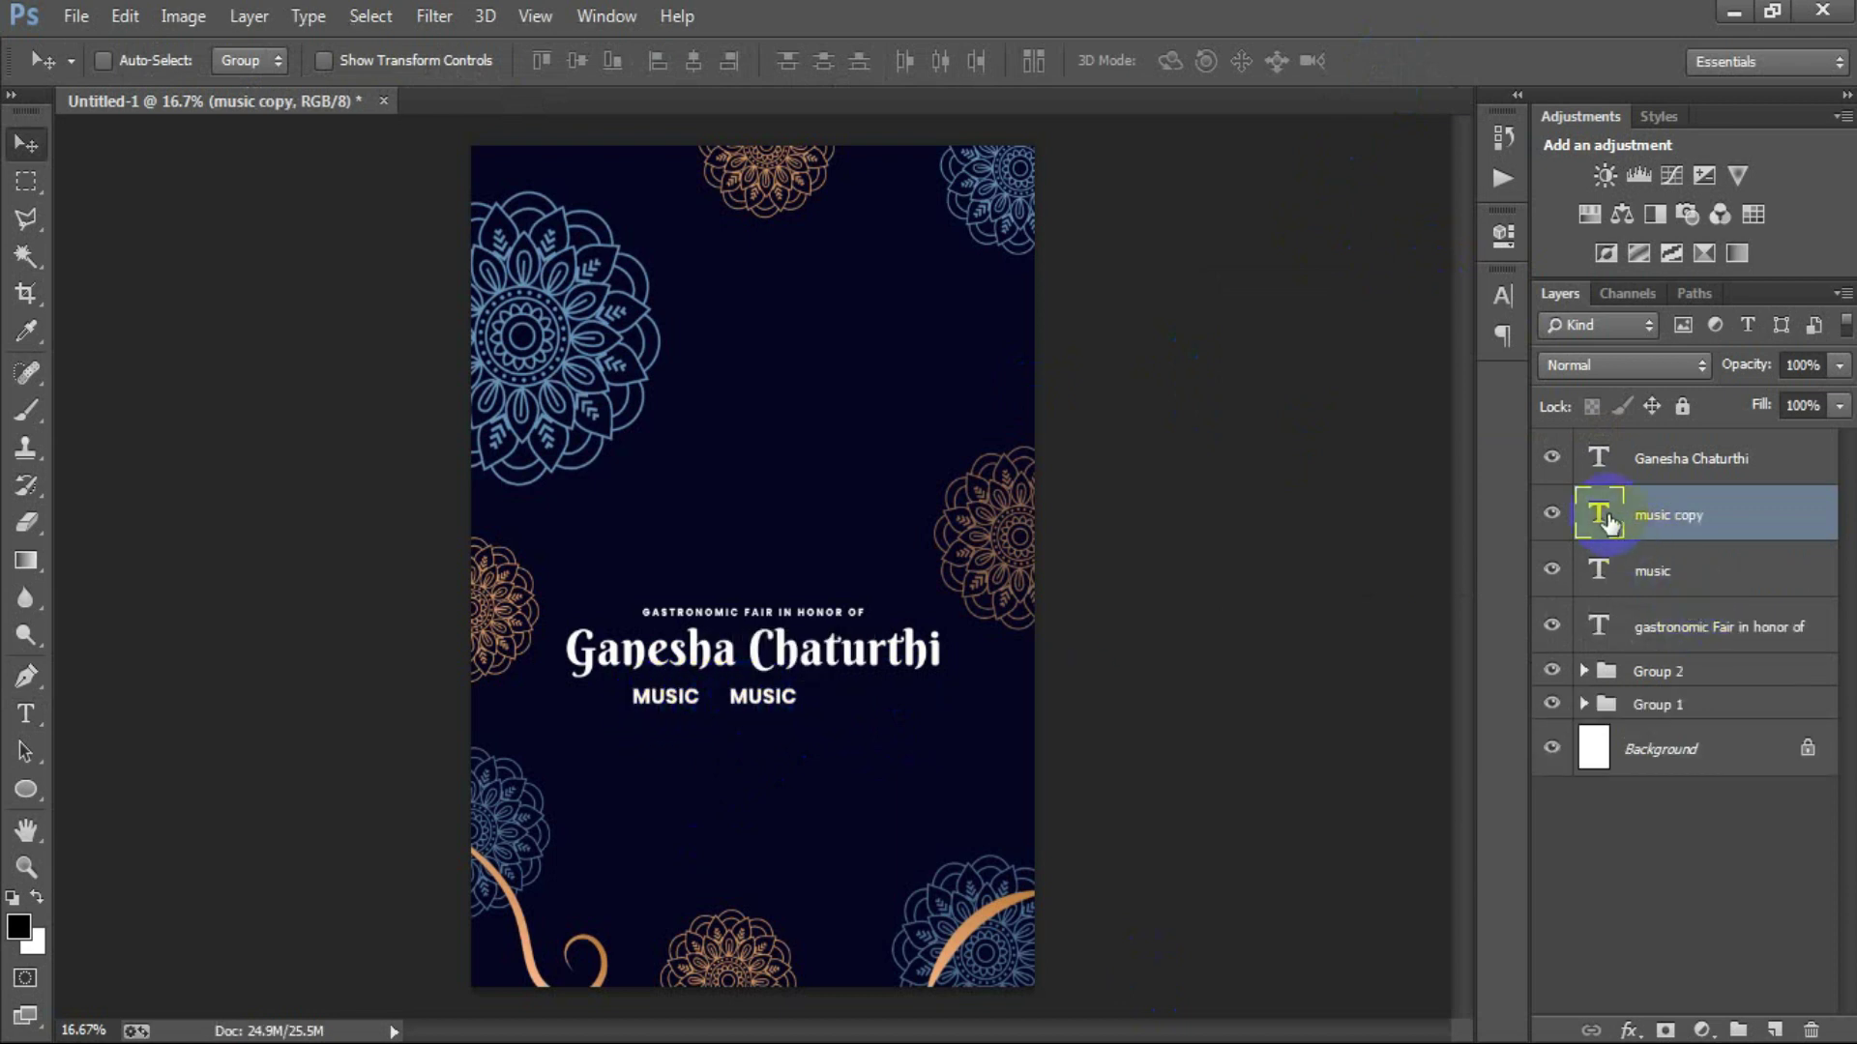
double_click(1605, 517)
text(SNACKS)
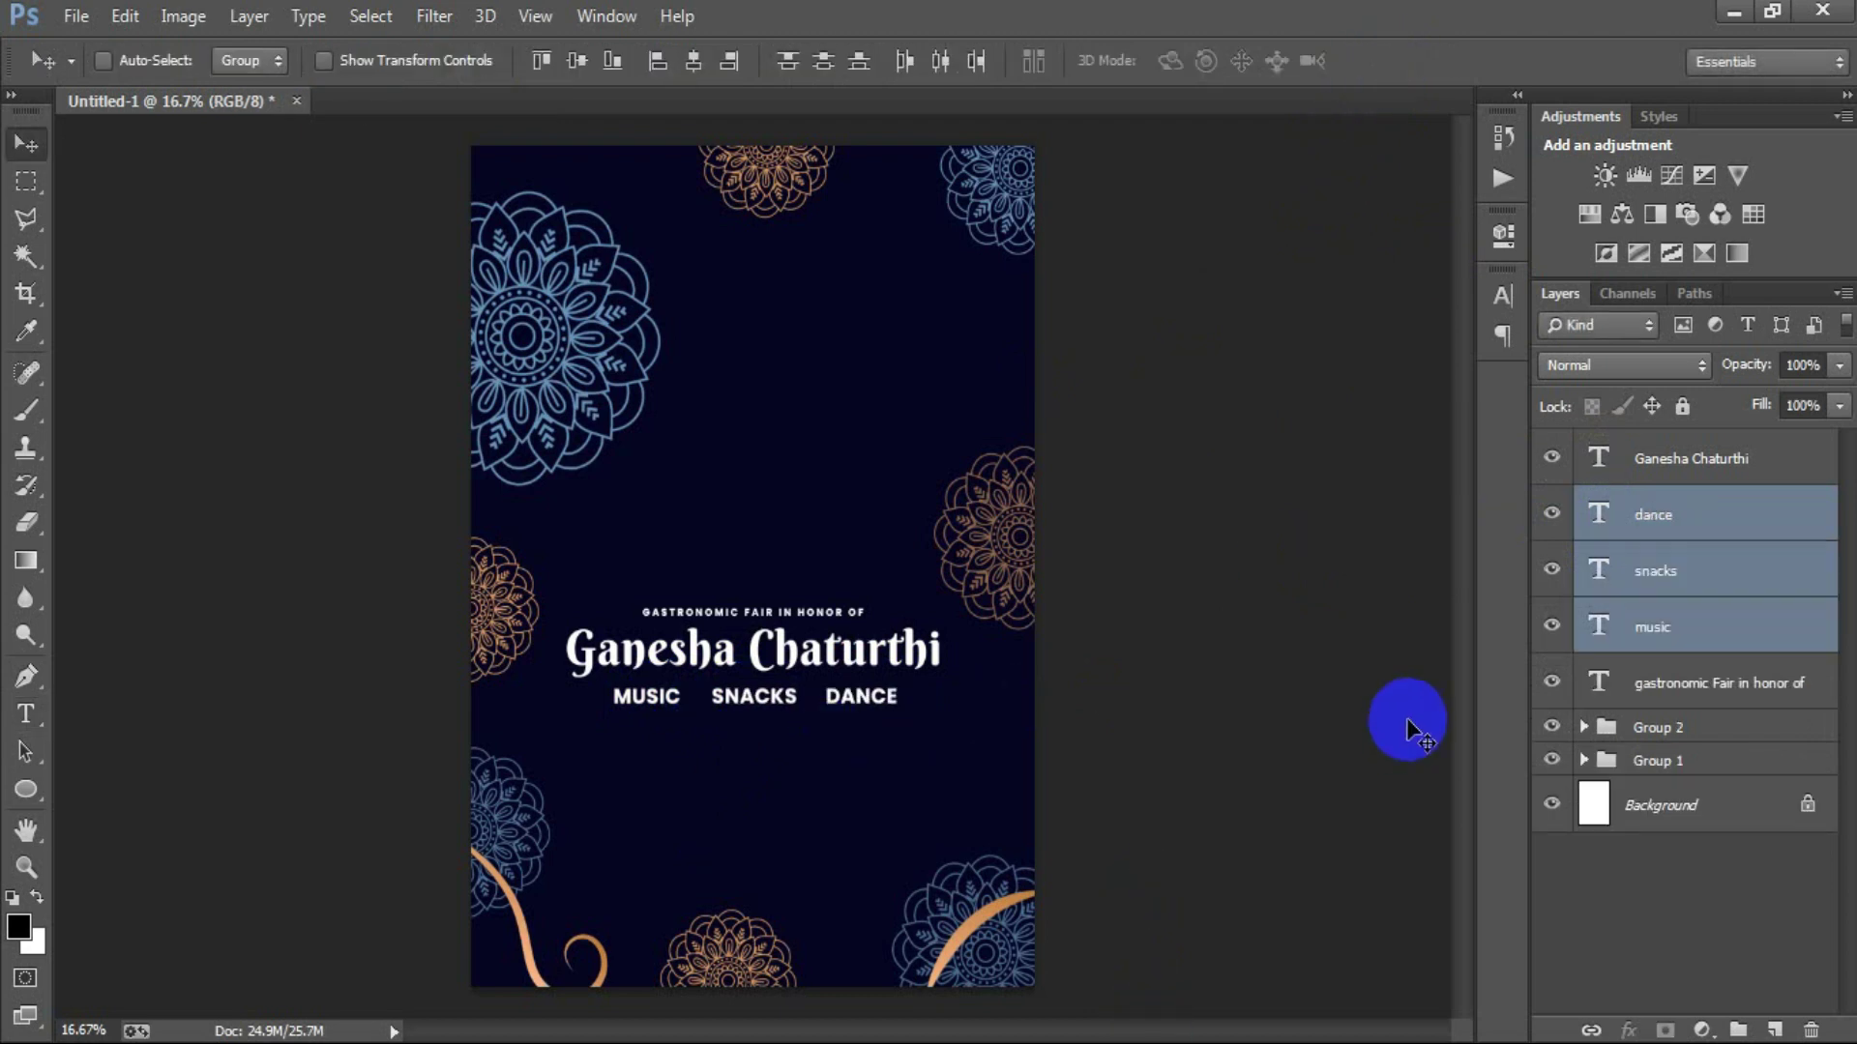
click(1774, 1029)
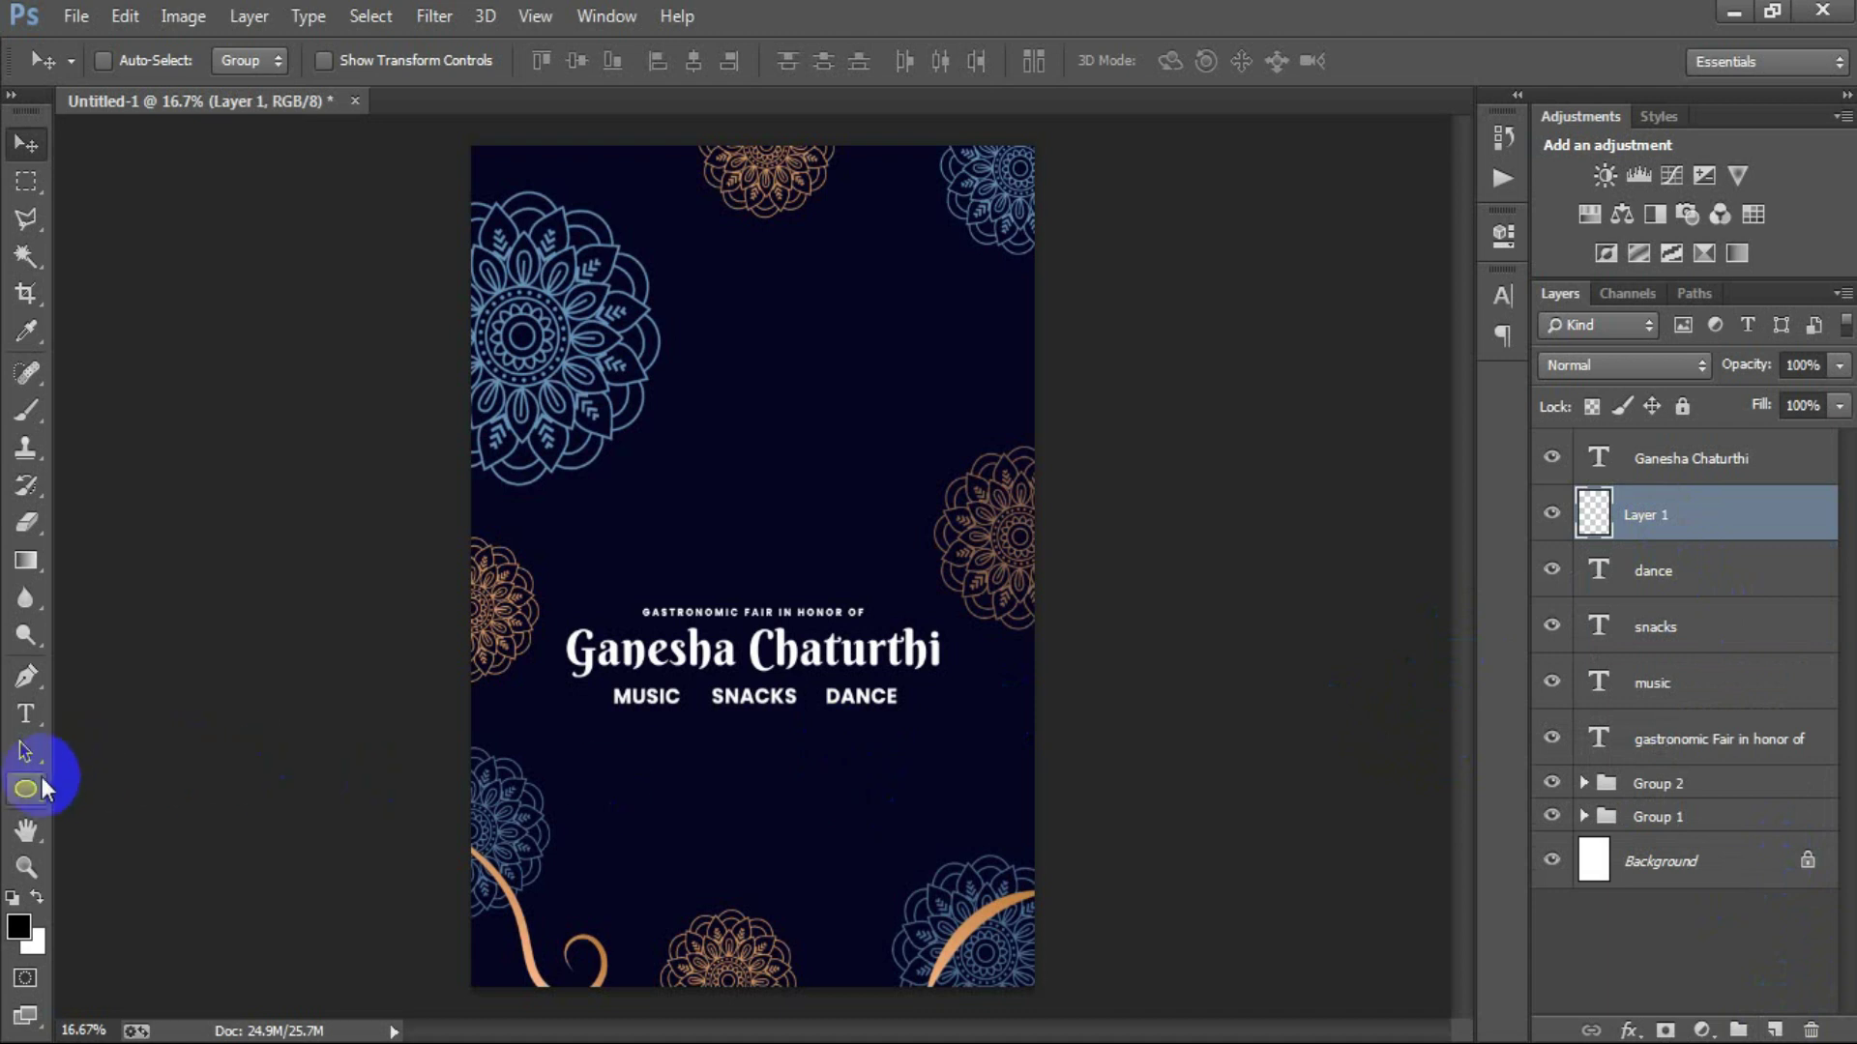
Draw a small ellipse on the poster and fill it white.
drag(39, 788, 116, 834)
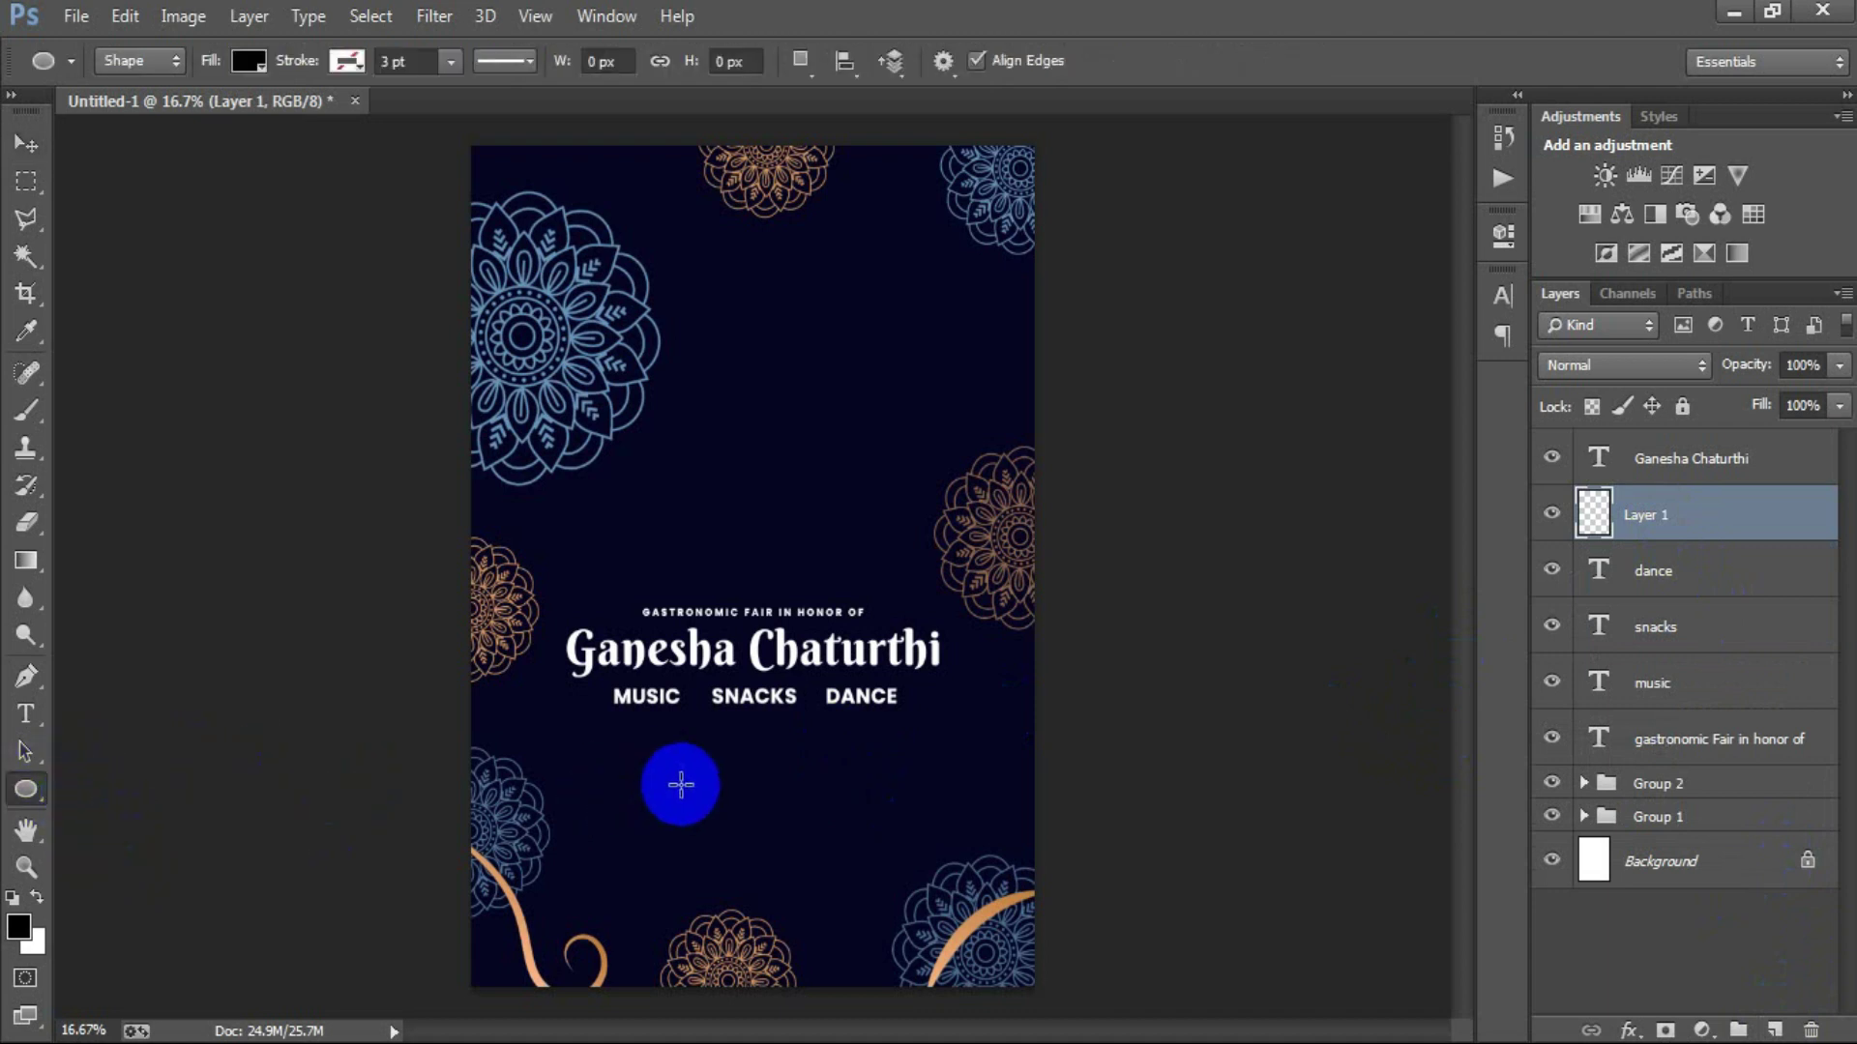
drag(681, 785, 690, 795)
click(29, 160)
click(1710, 542)
double_click(1595, 520)
drag(1057, 373, 1035, 145)
click(1637, 236)
click(1401, 232)
Place the white dot between MUSIC and SNACKS and scale it to 350%.
drag(690, 797, 701, 702)
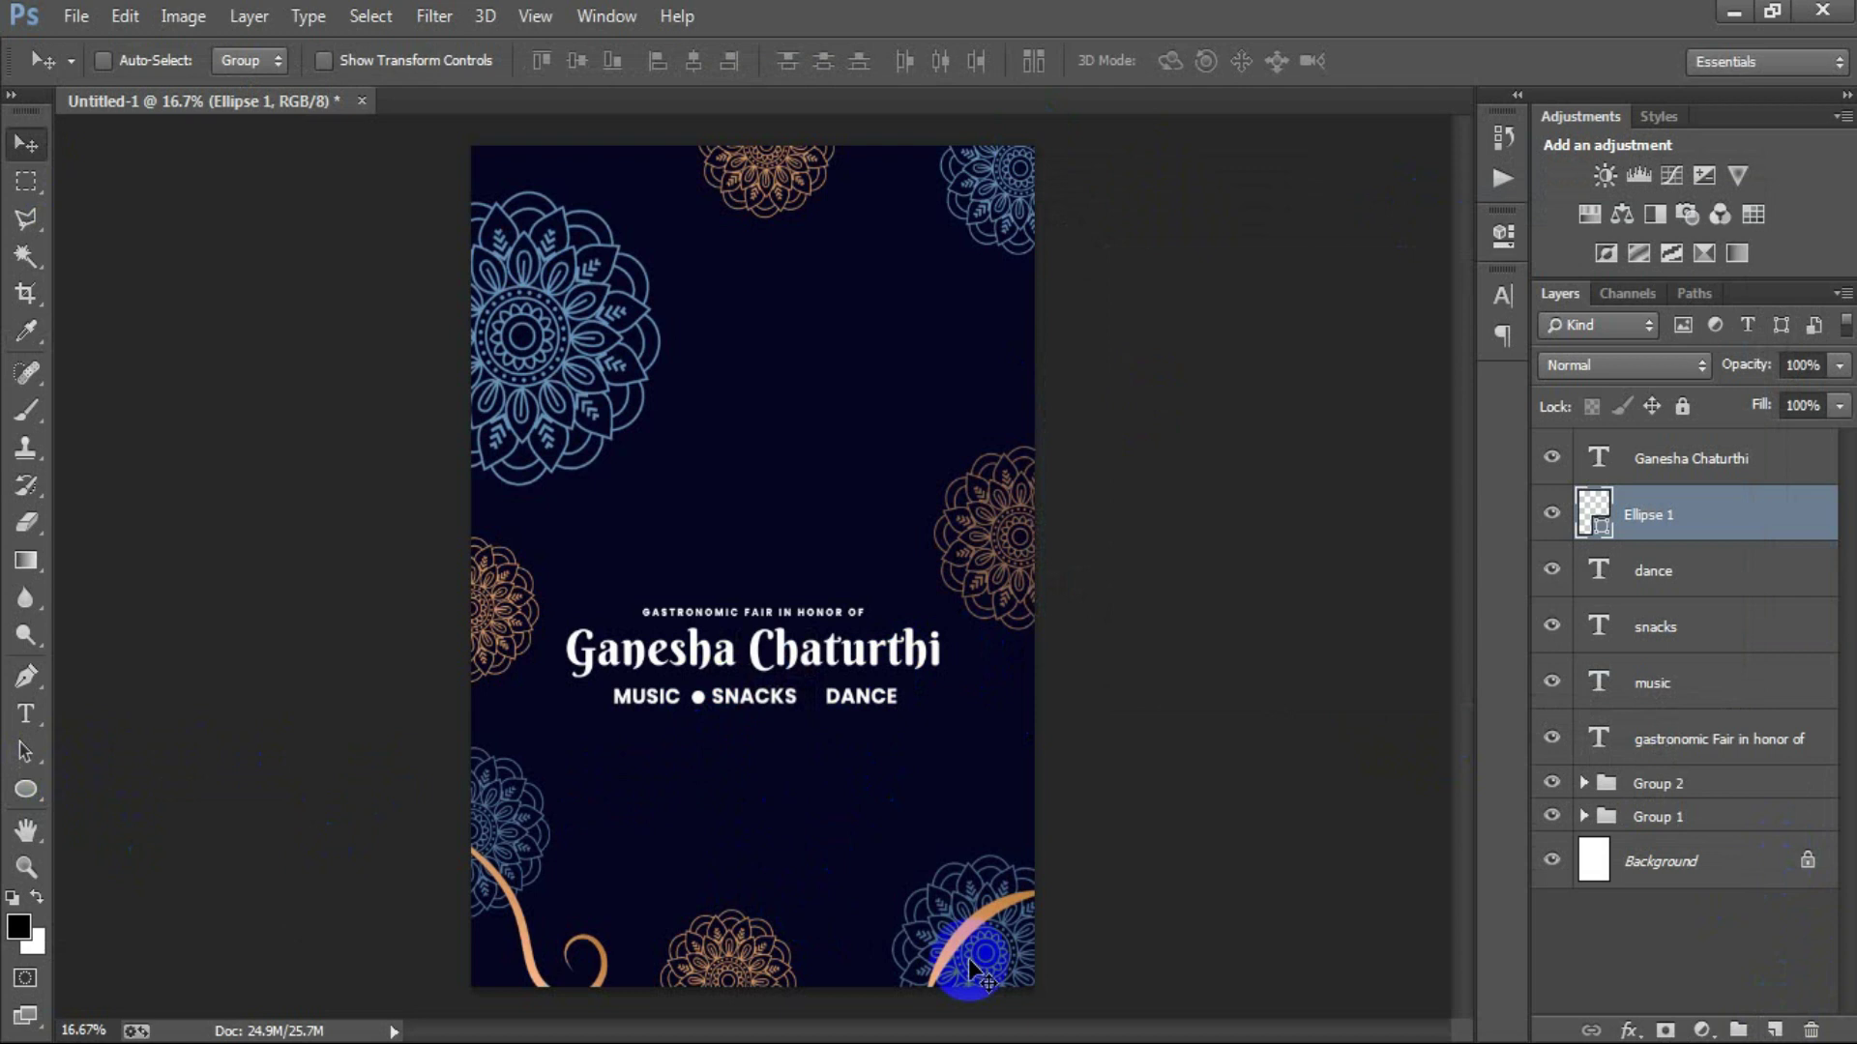
key(ctrl+t)
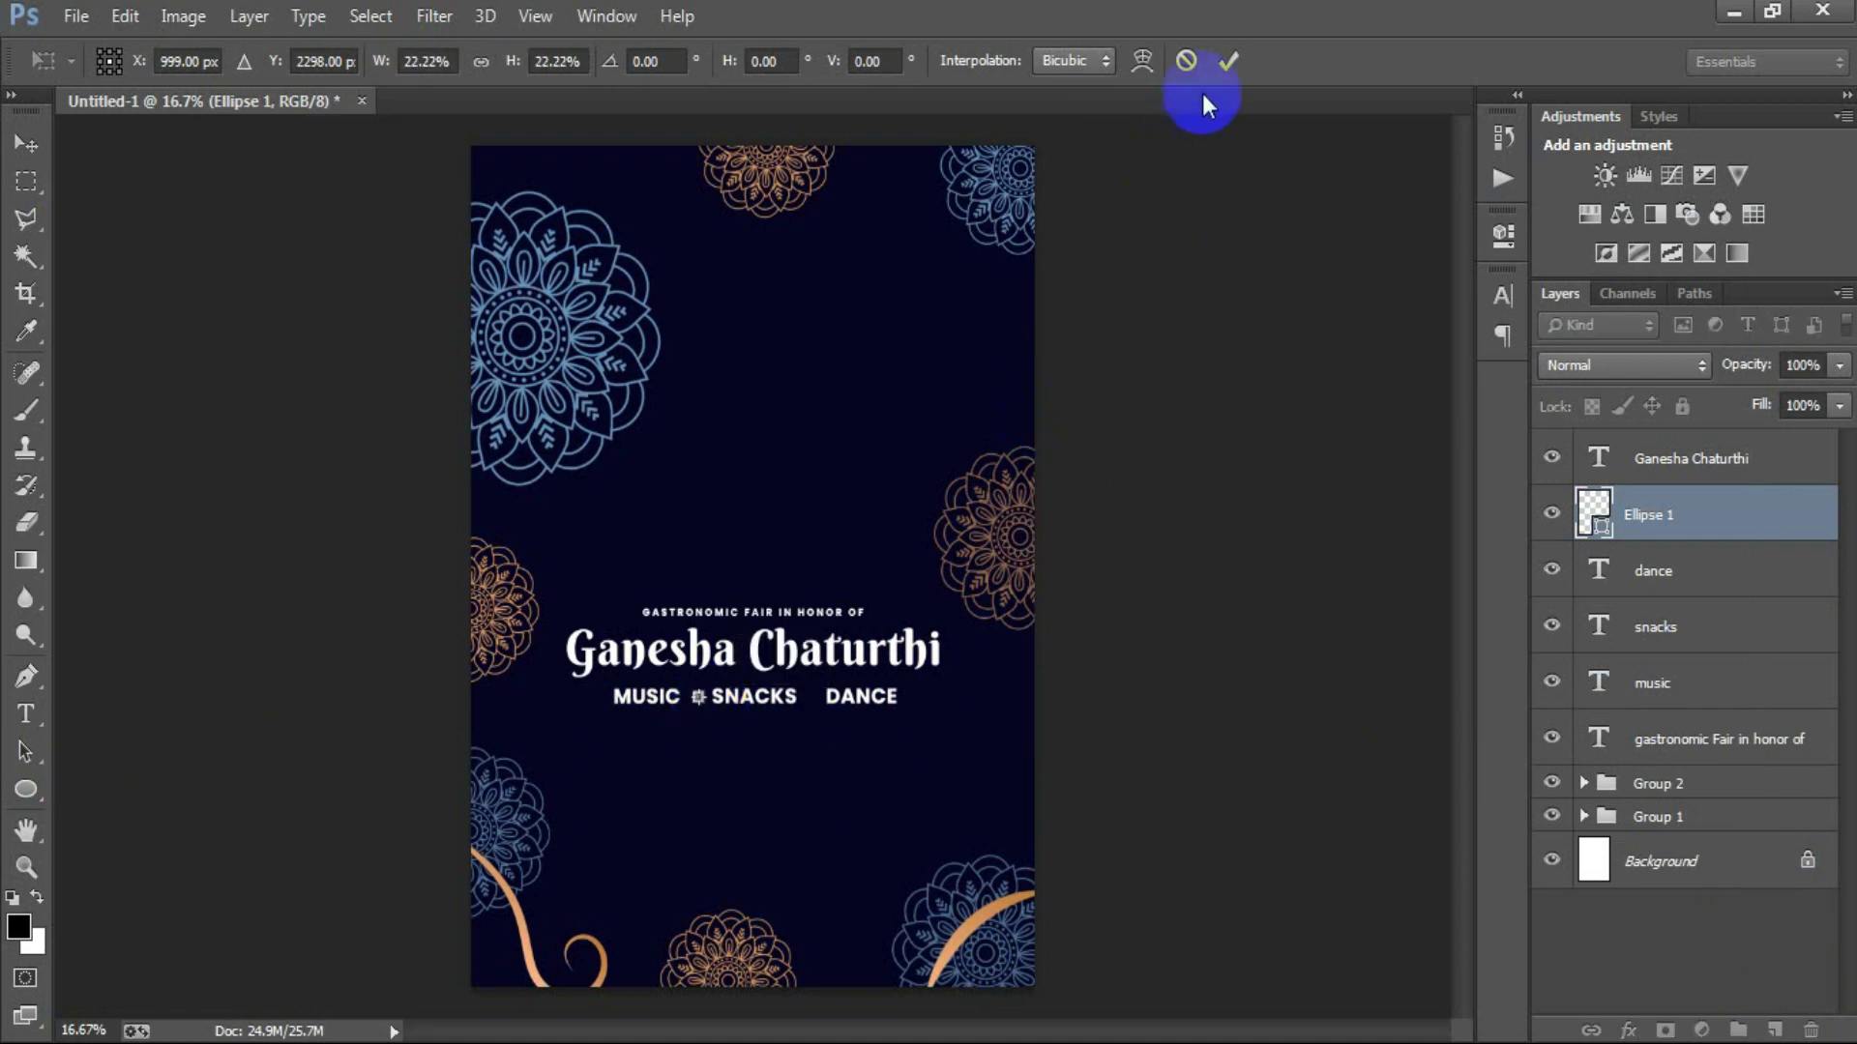
click(1228, 61)
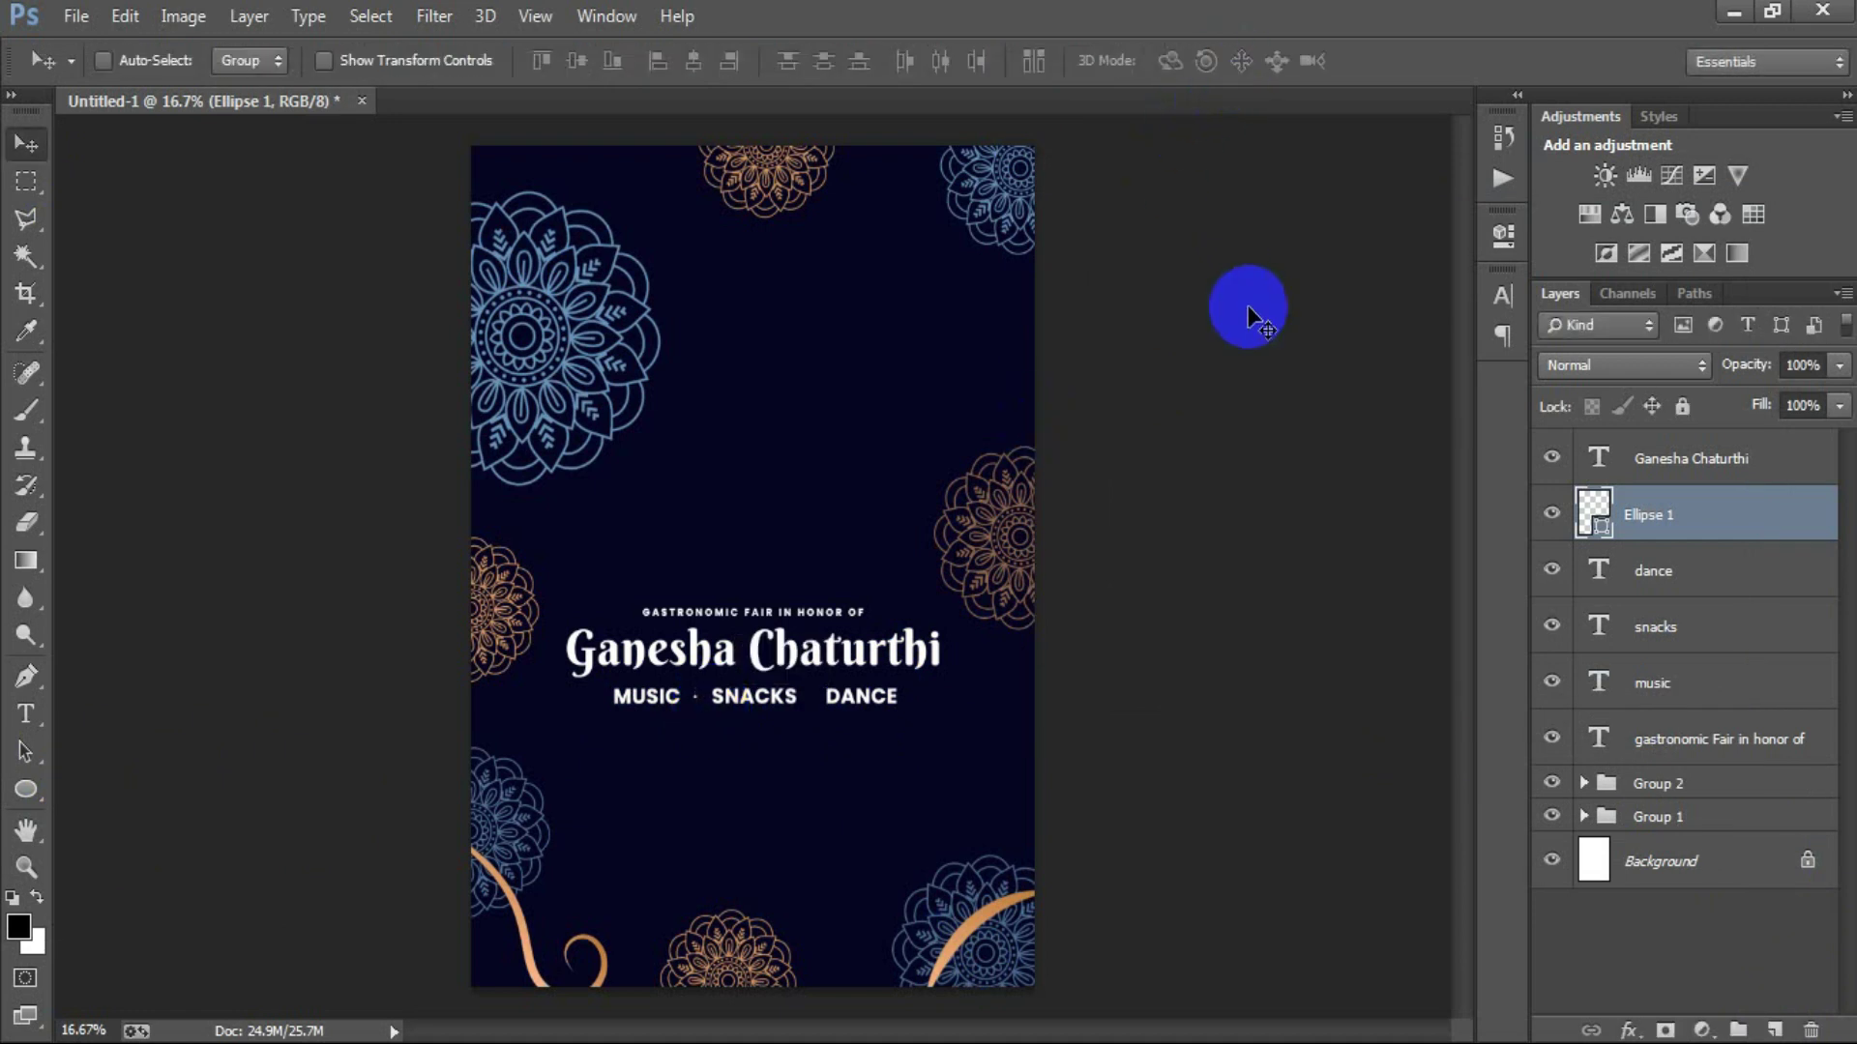
key(ctrl+t)
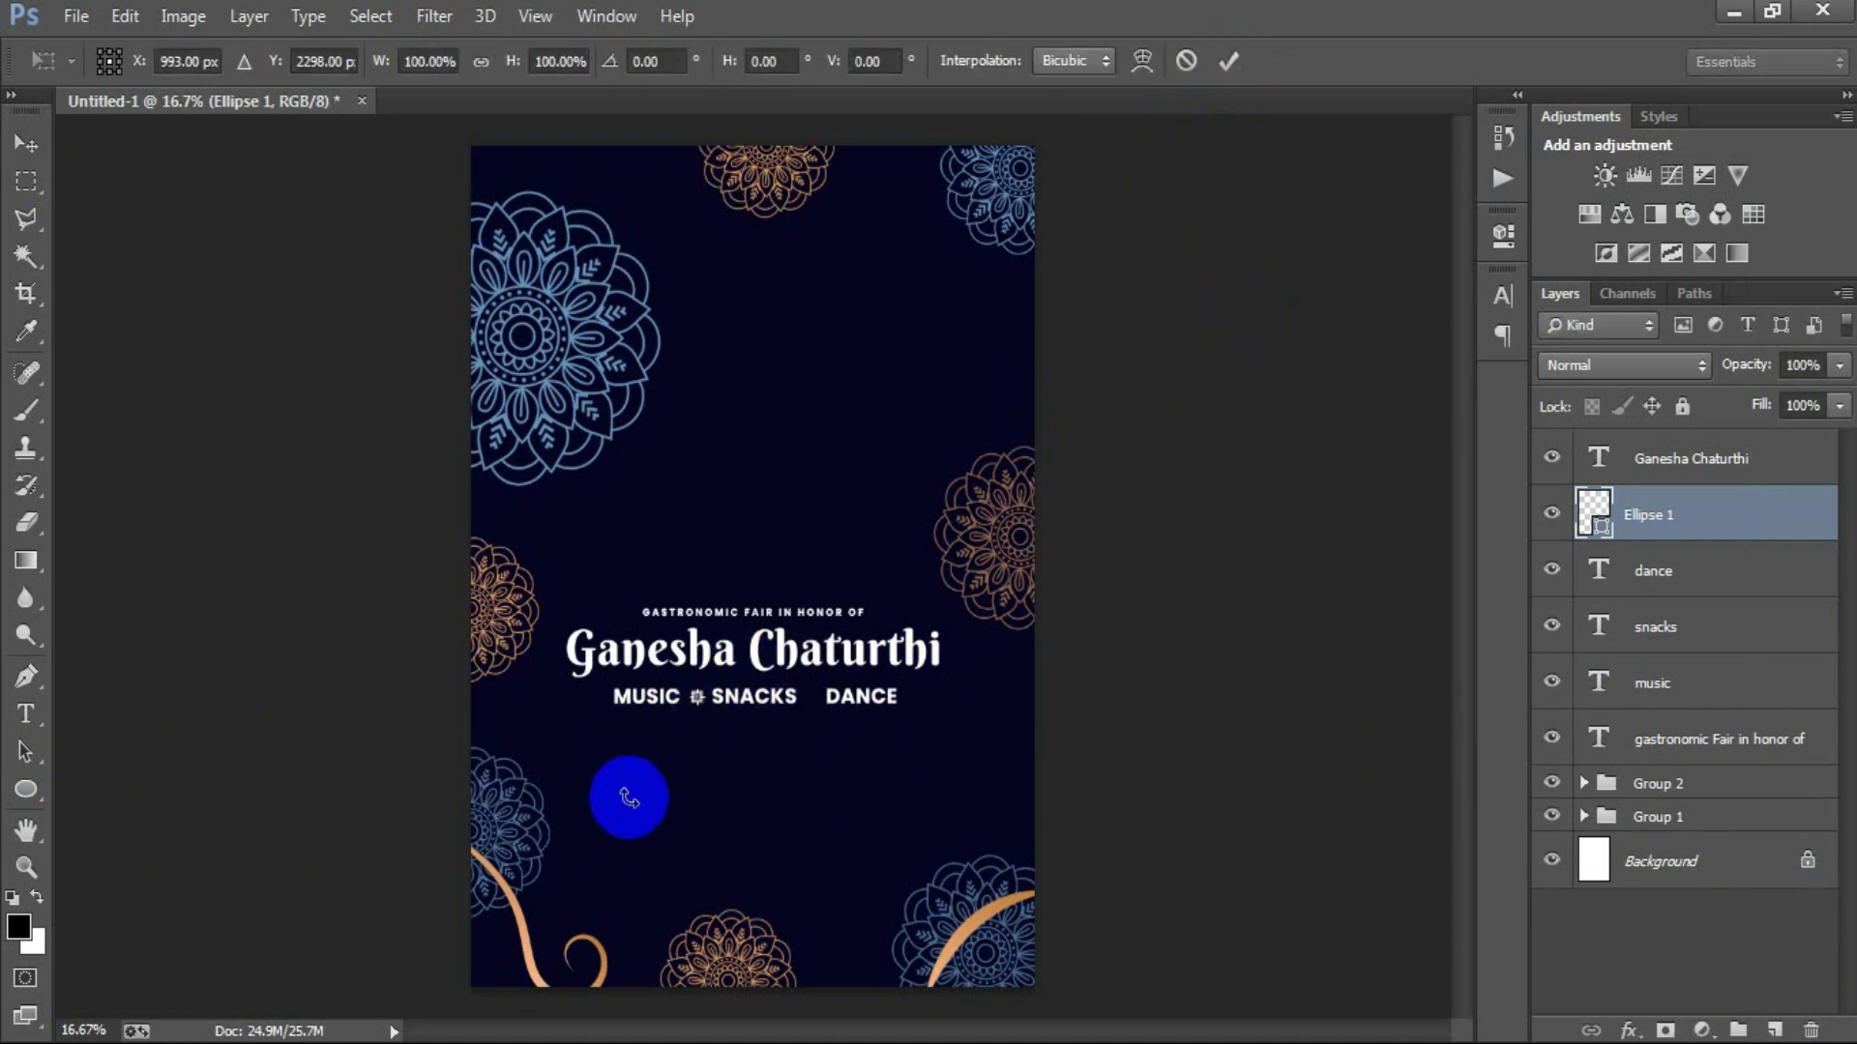
drag(703, 704, 708, 711)
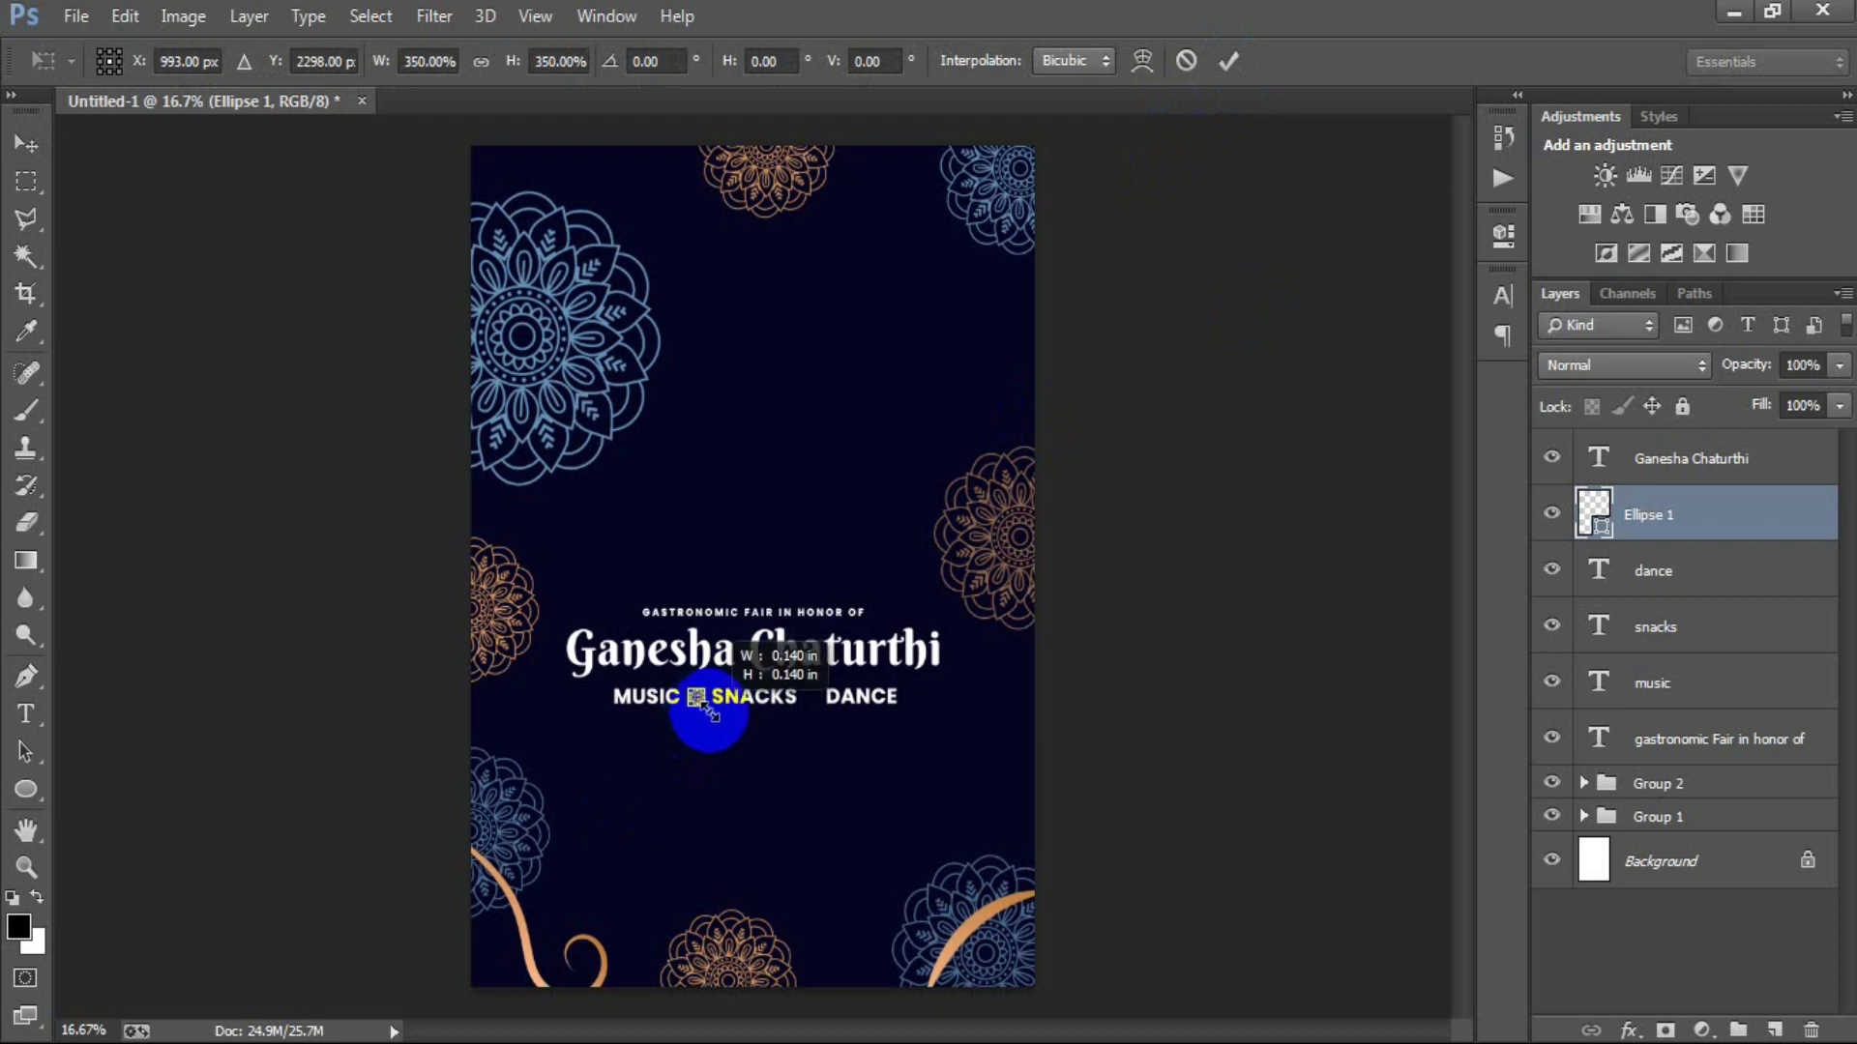
click(1228, 61)
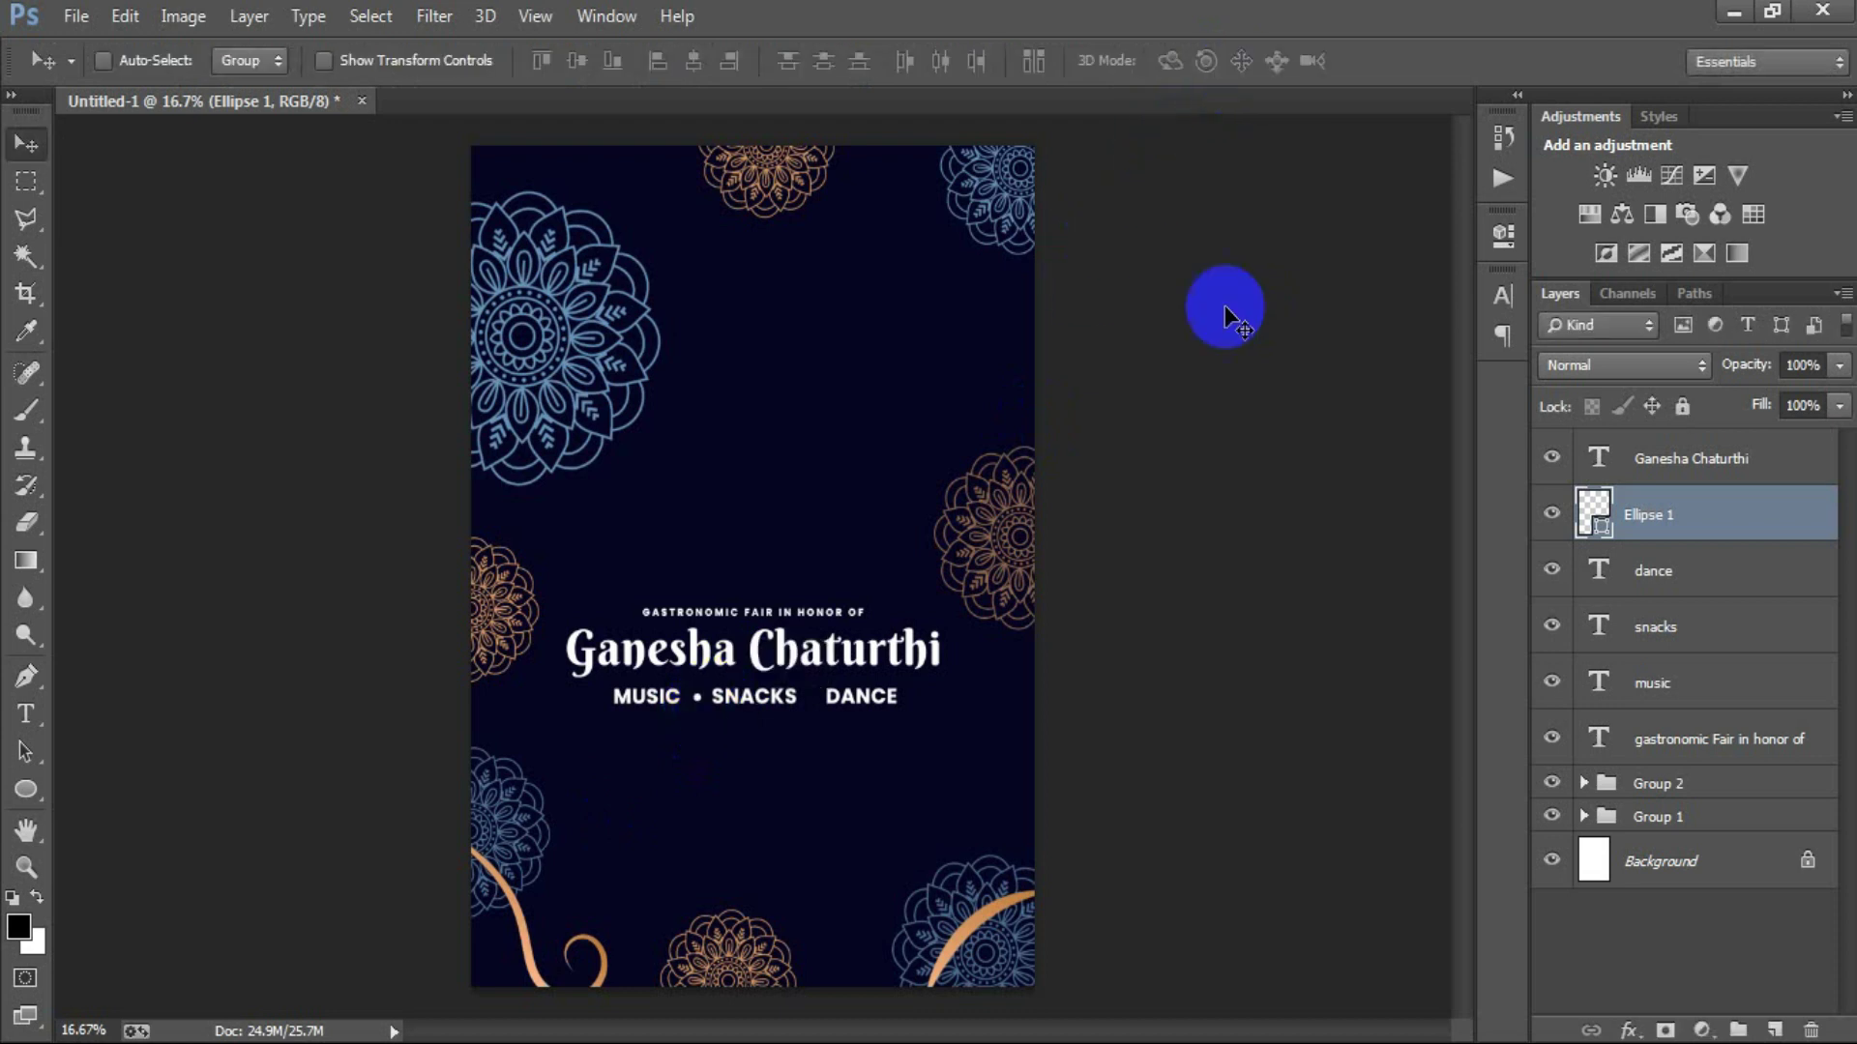
Duplicate the white dot to make a second separator and reposition the dots.
key(ctrl+j)
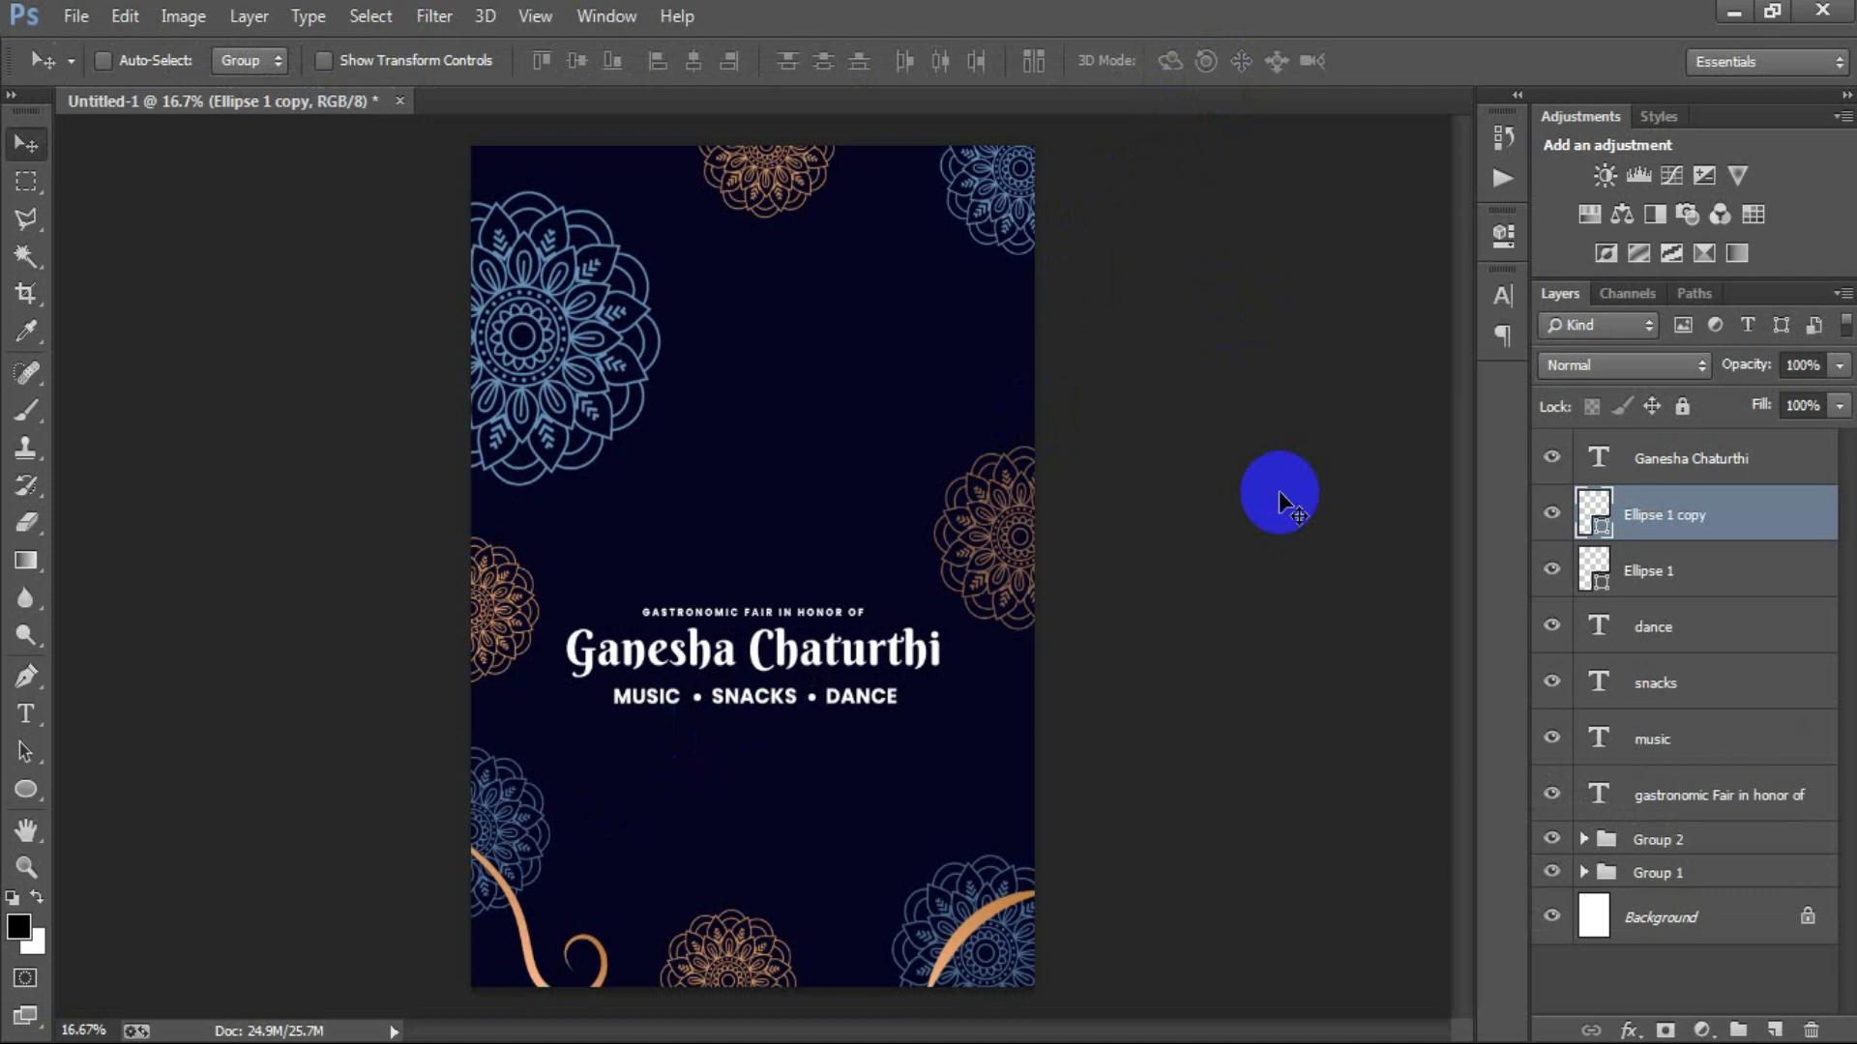
click(1713, 571)
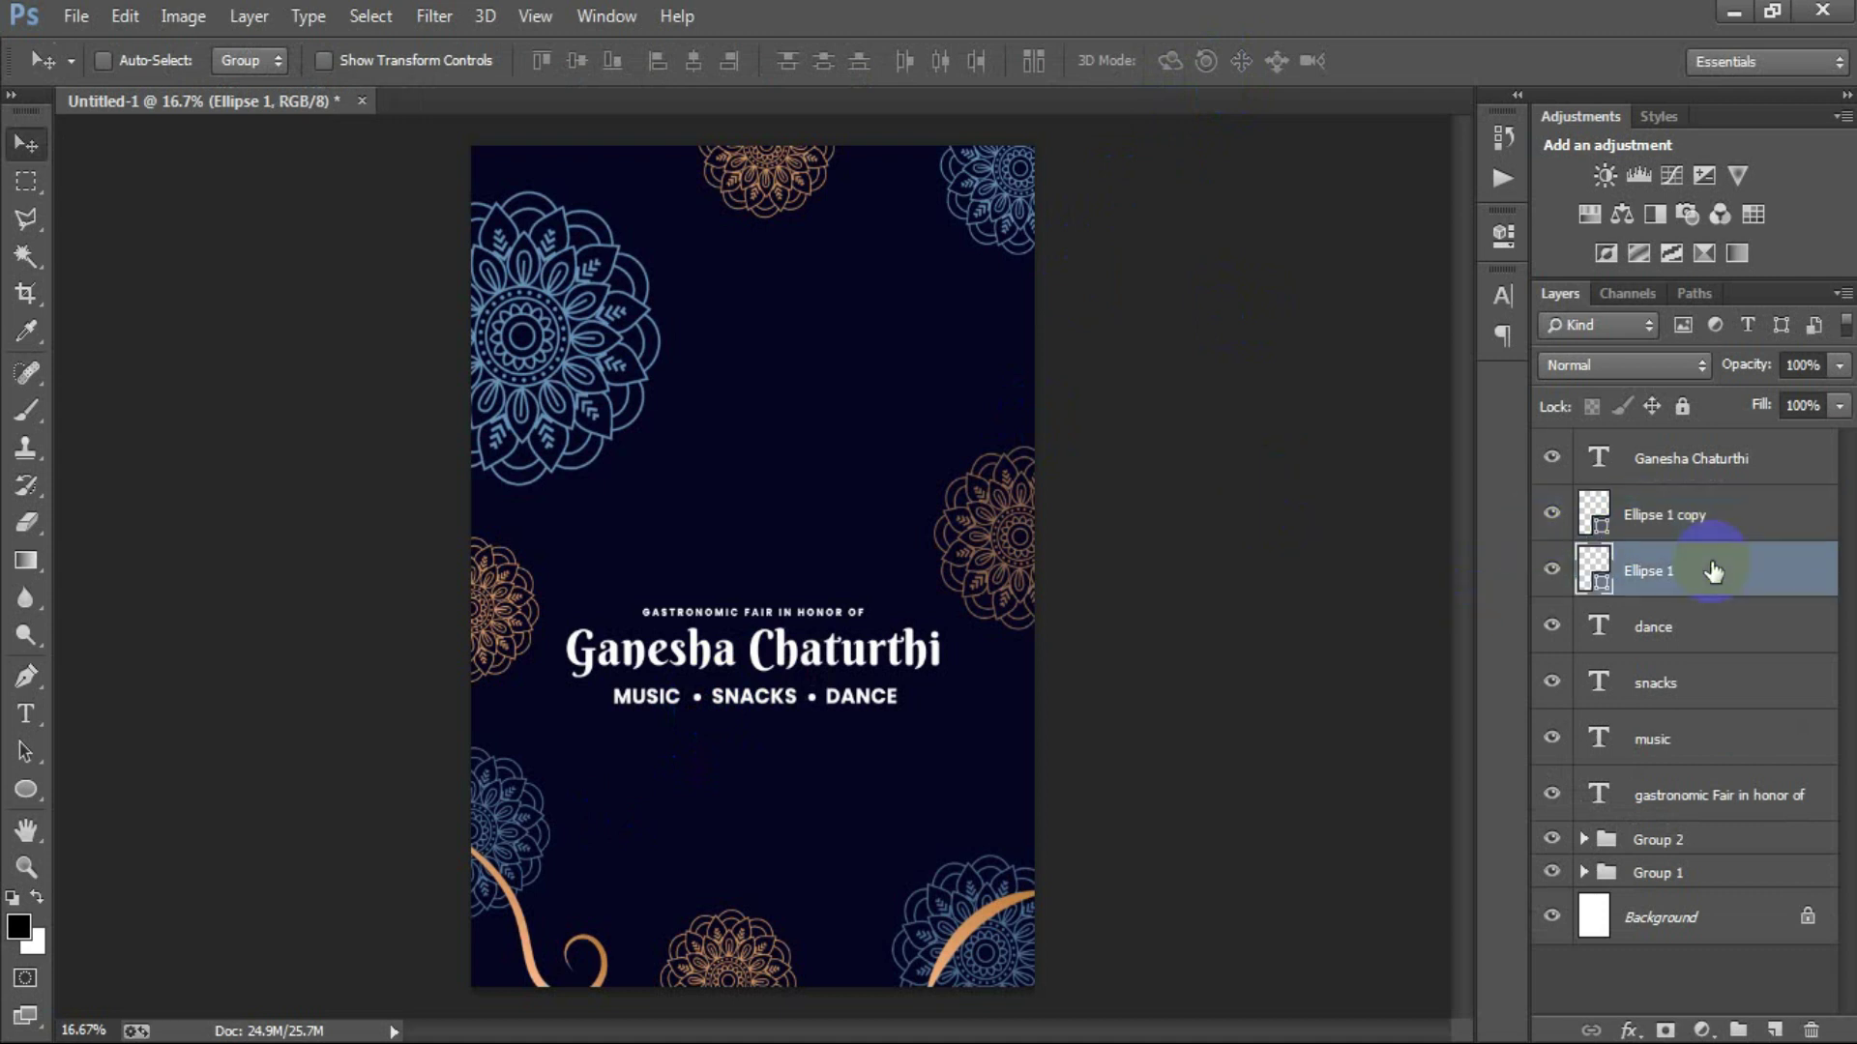
drag(1225, 491, 1222, 513)
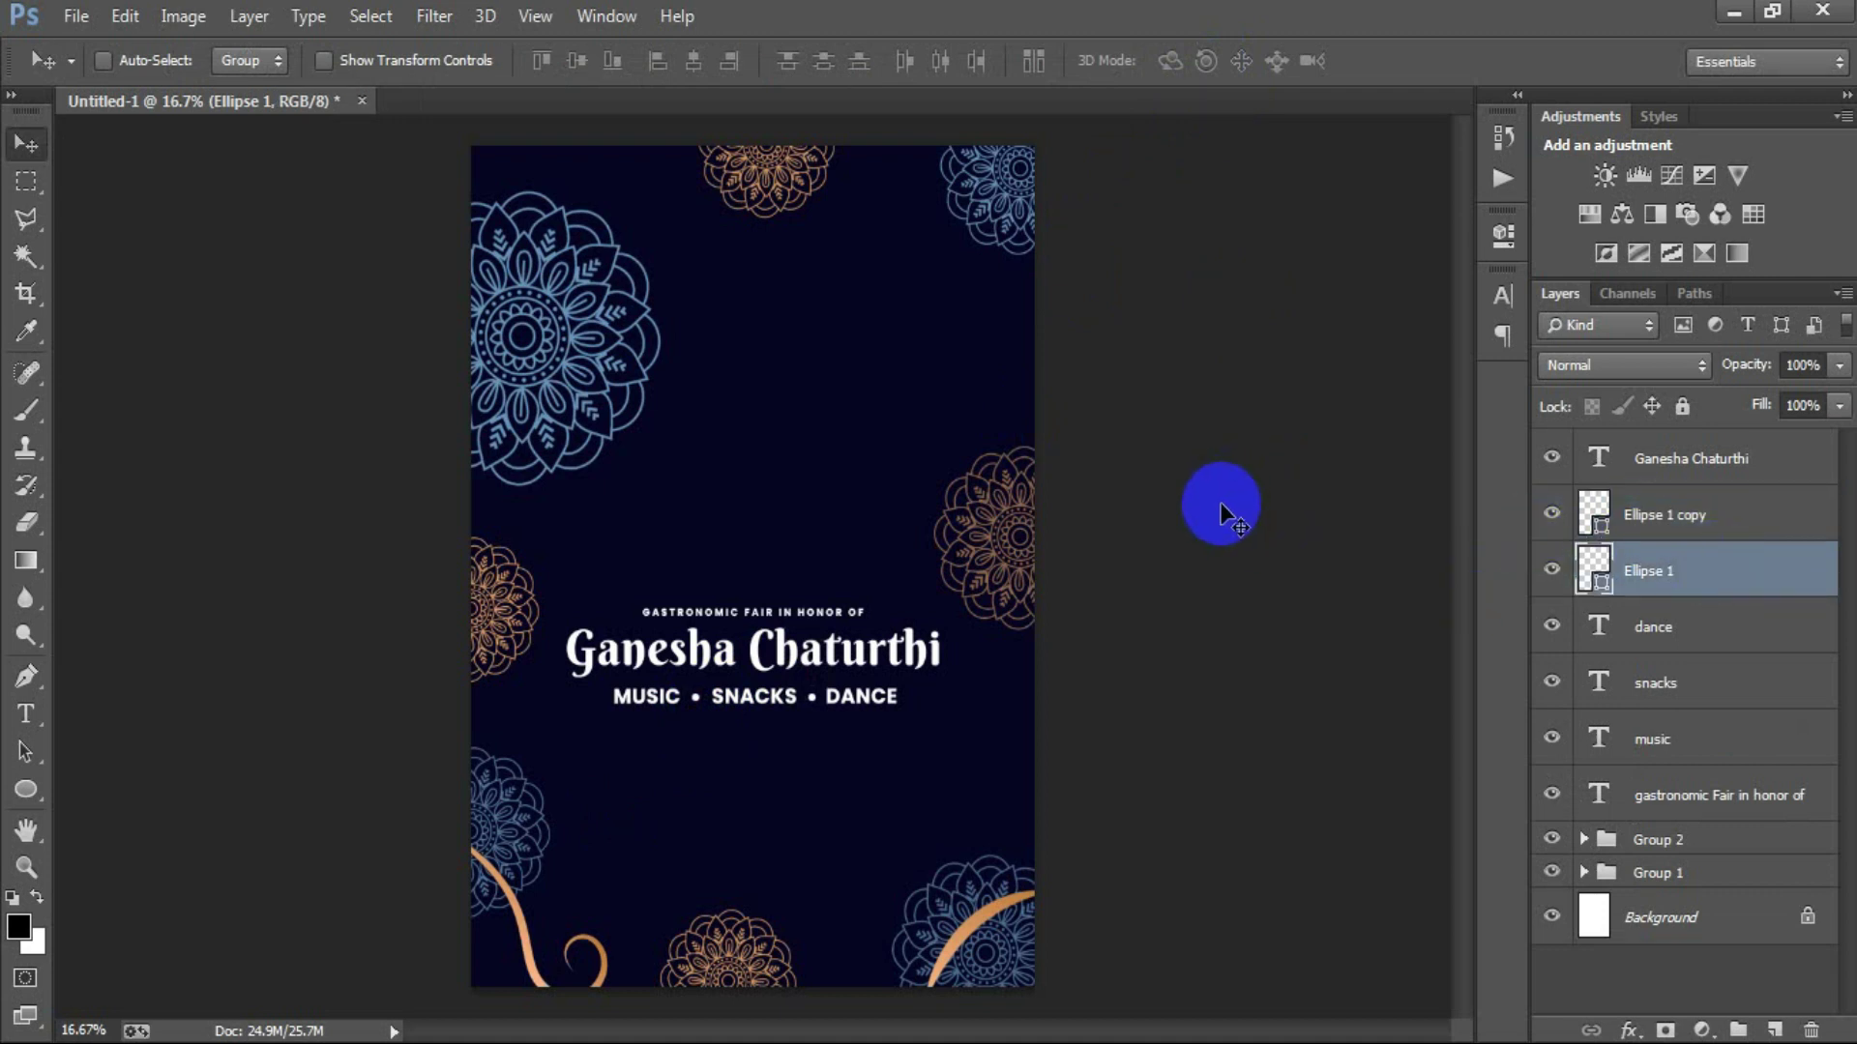
Copy the title below the event row, retype it as '19th Sep 2023', and shrink it to about 62%.
click(1679, 463)
alt+drag(781, 644, 773, 752)
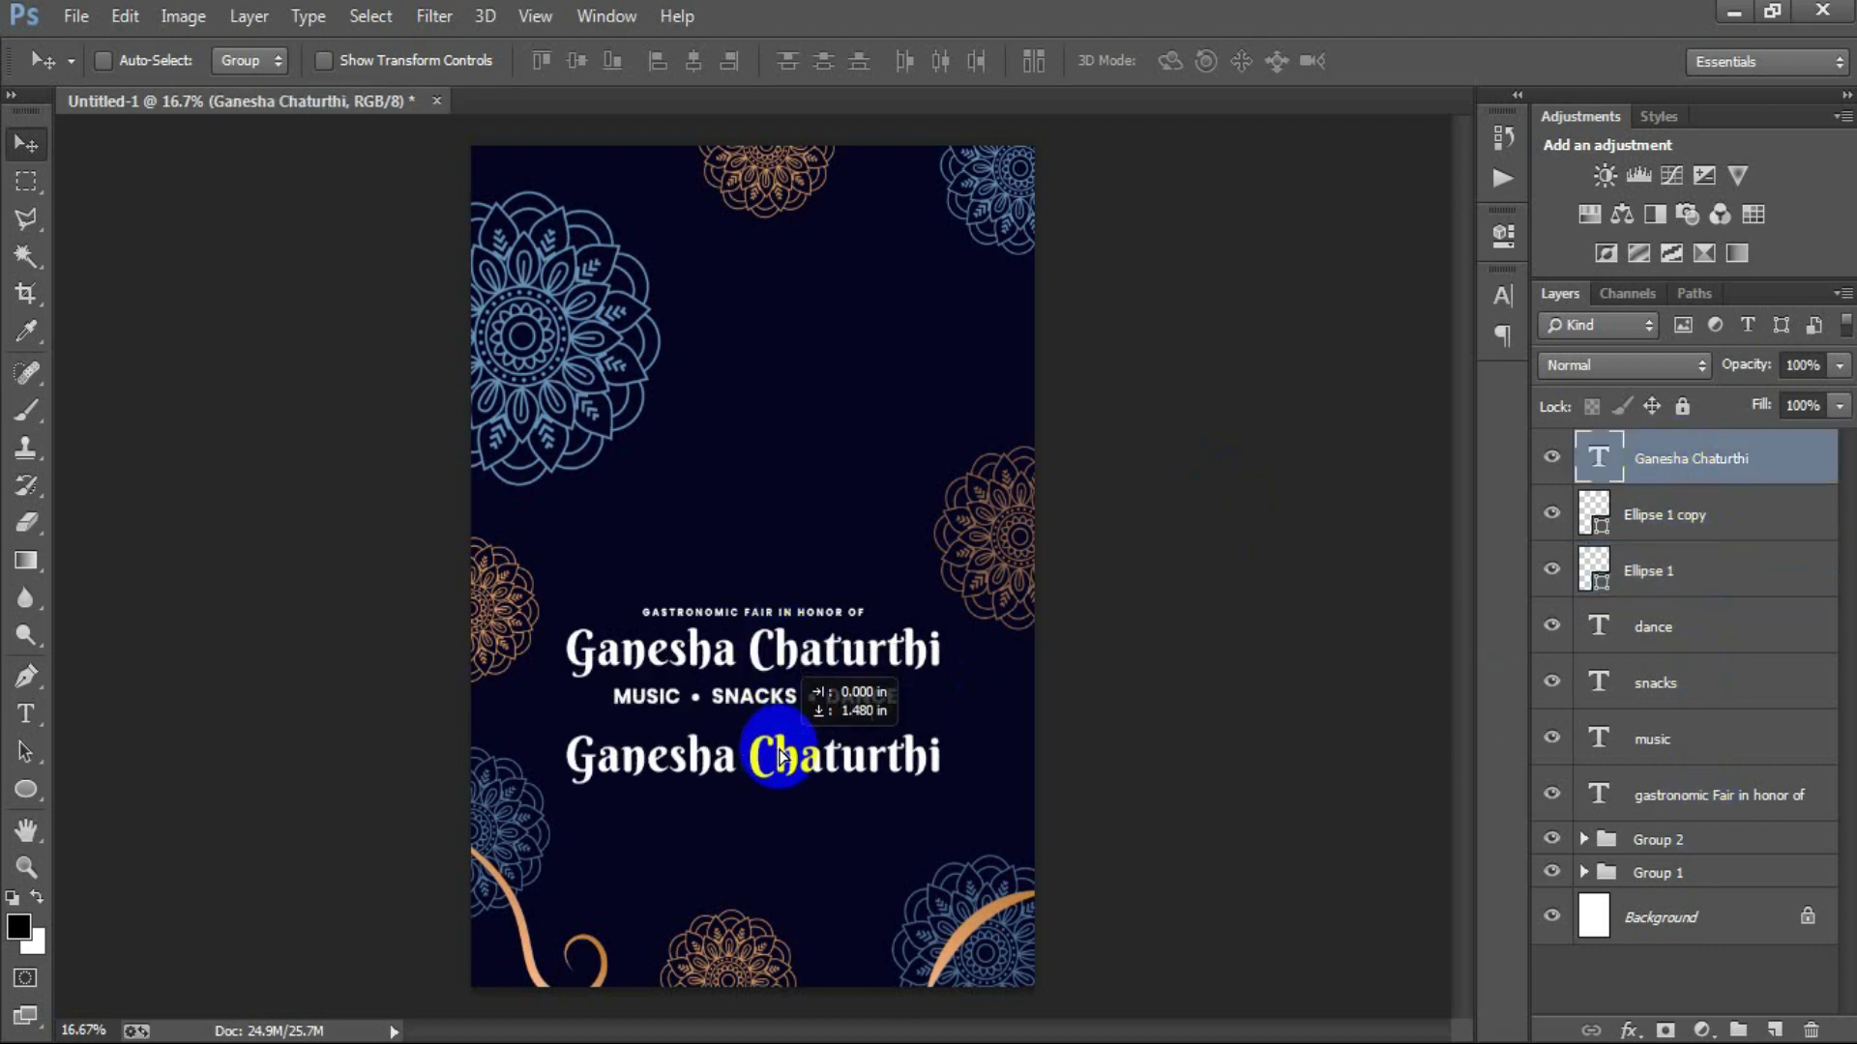
double_click(1601, 461)
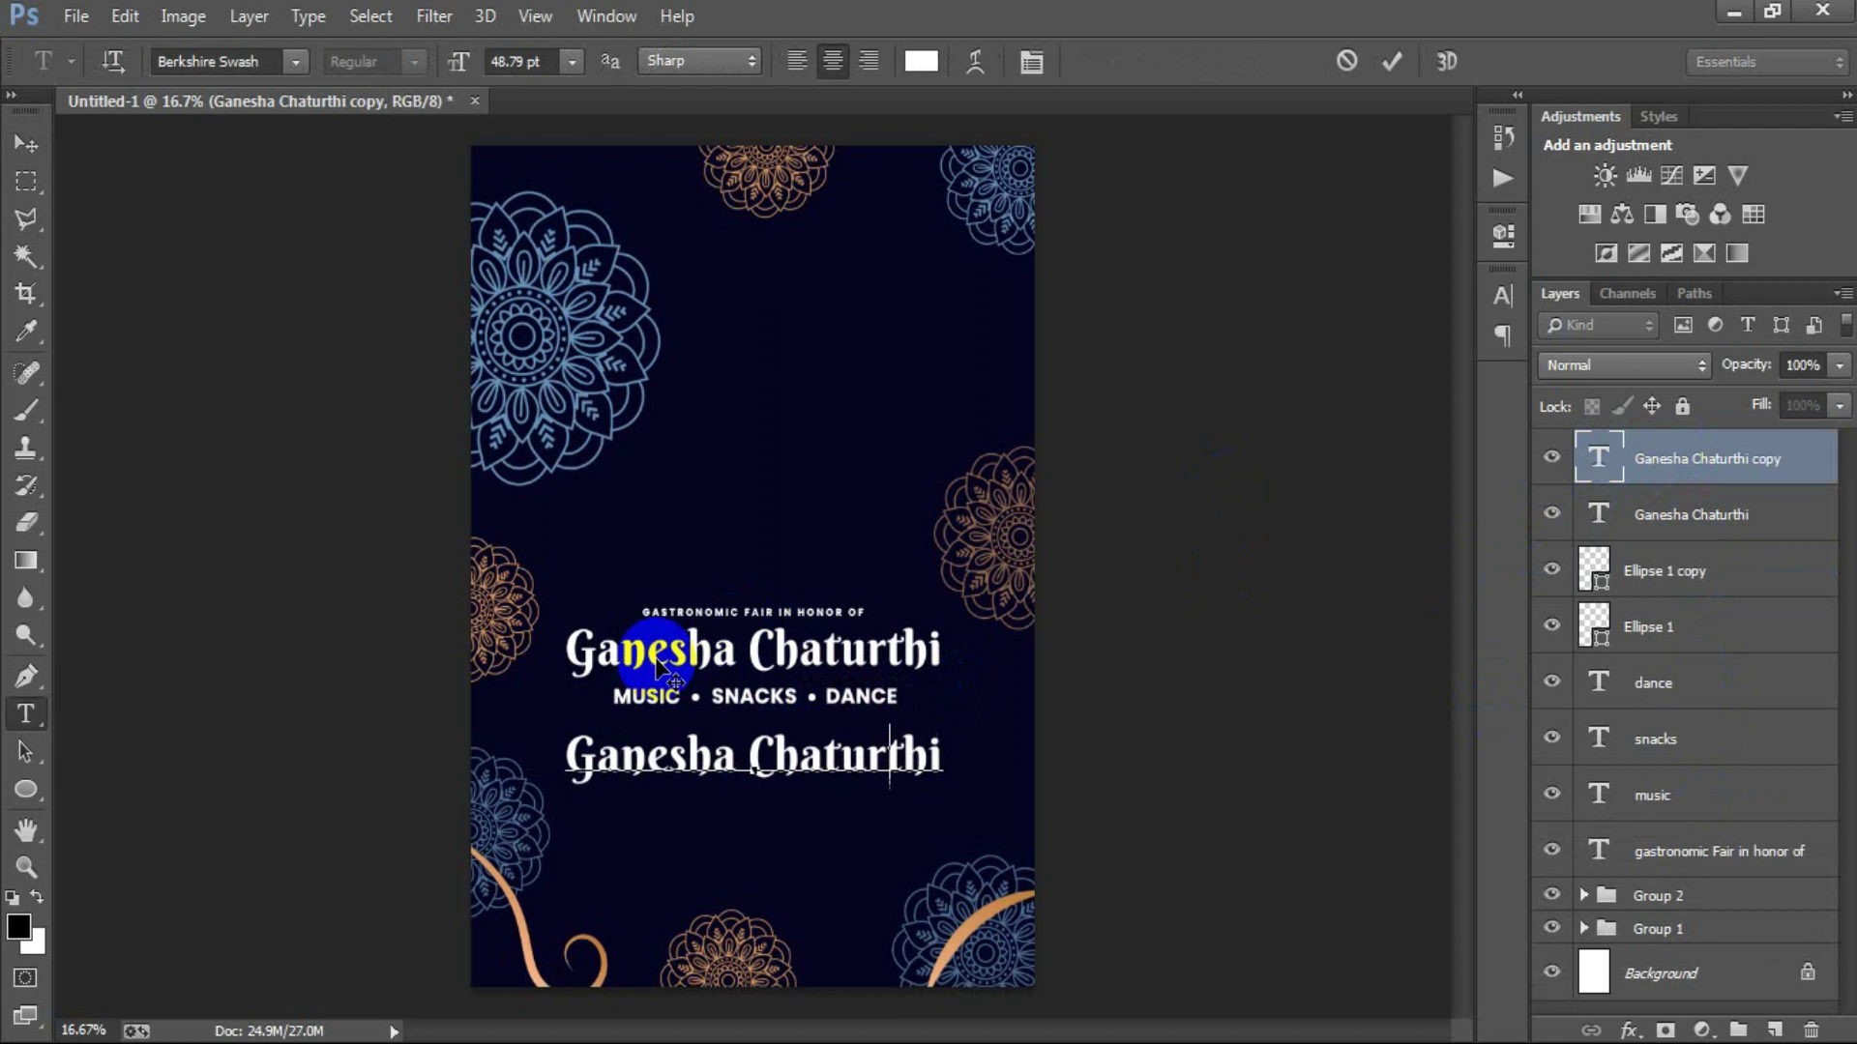
text(19th Sep 2023)
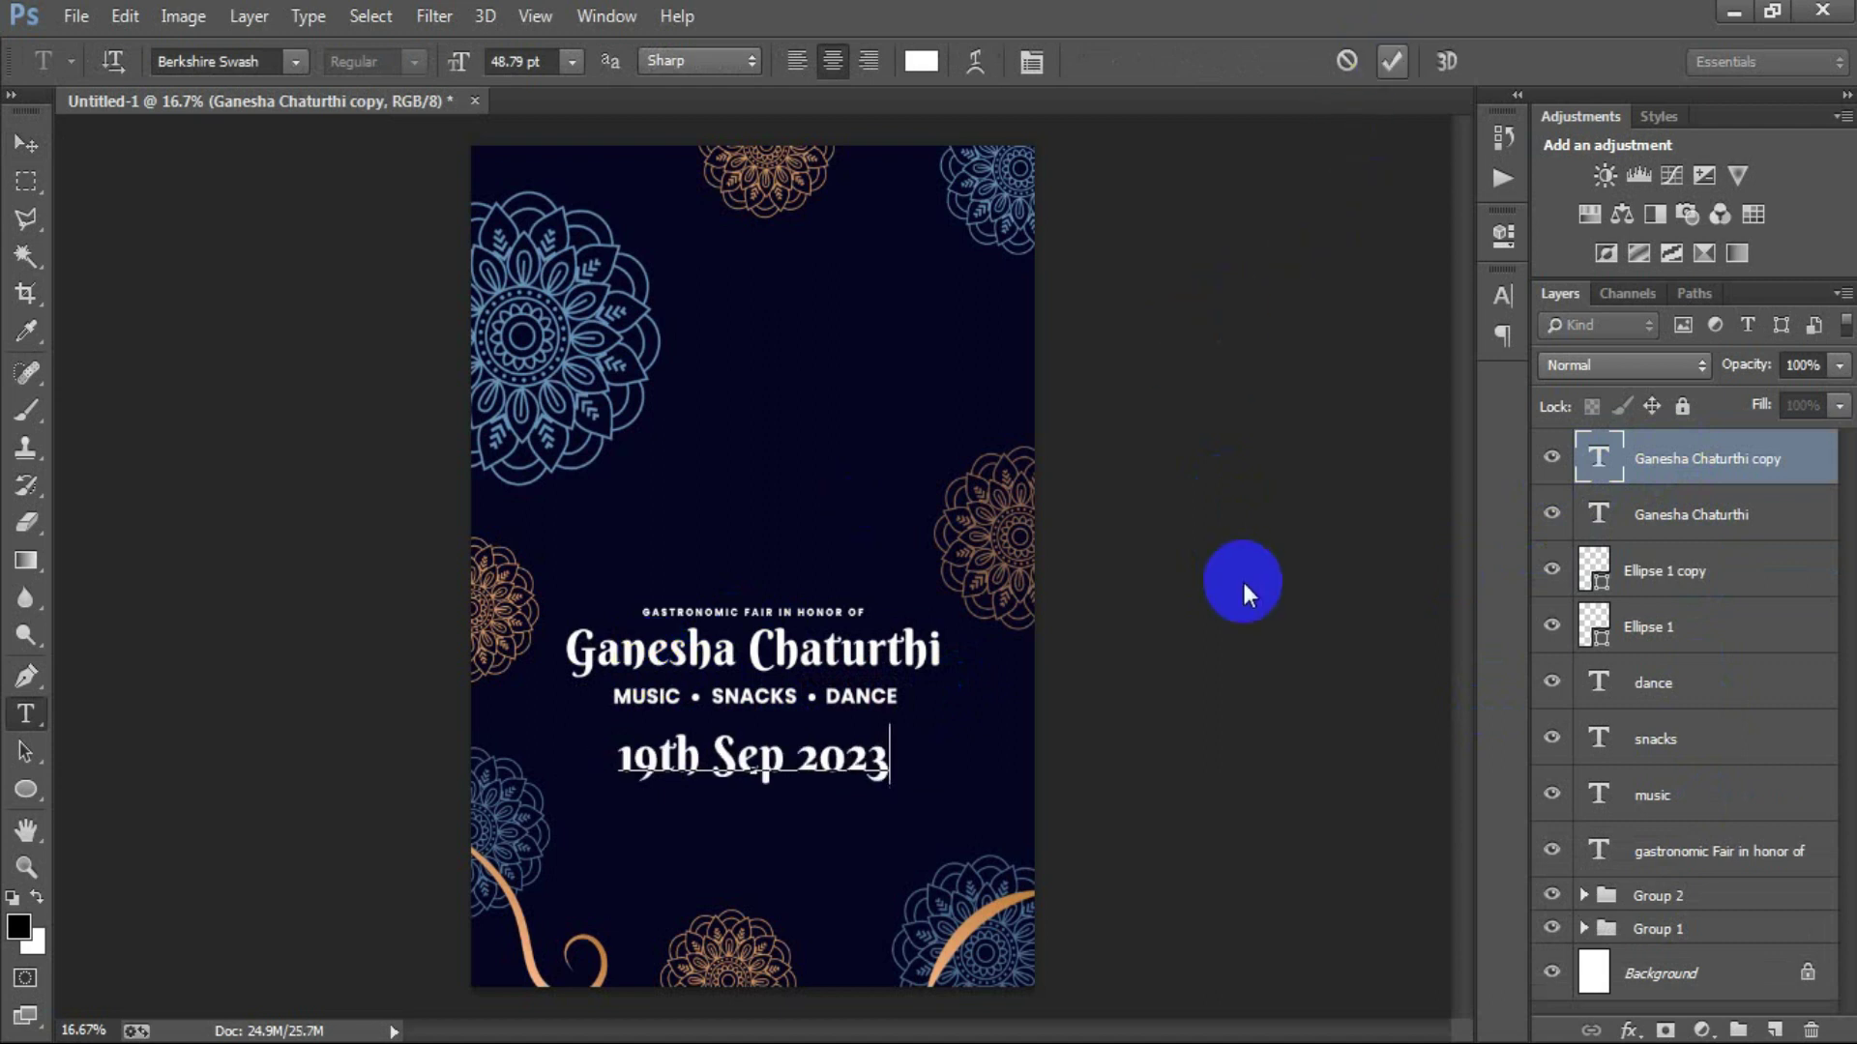
key(ctrl+Return)
key(v)
key(ctrl+t)
drag(887, 783, 845, 778)
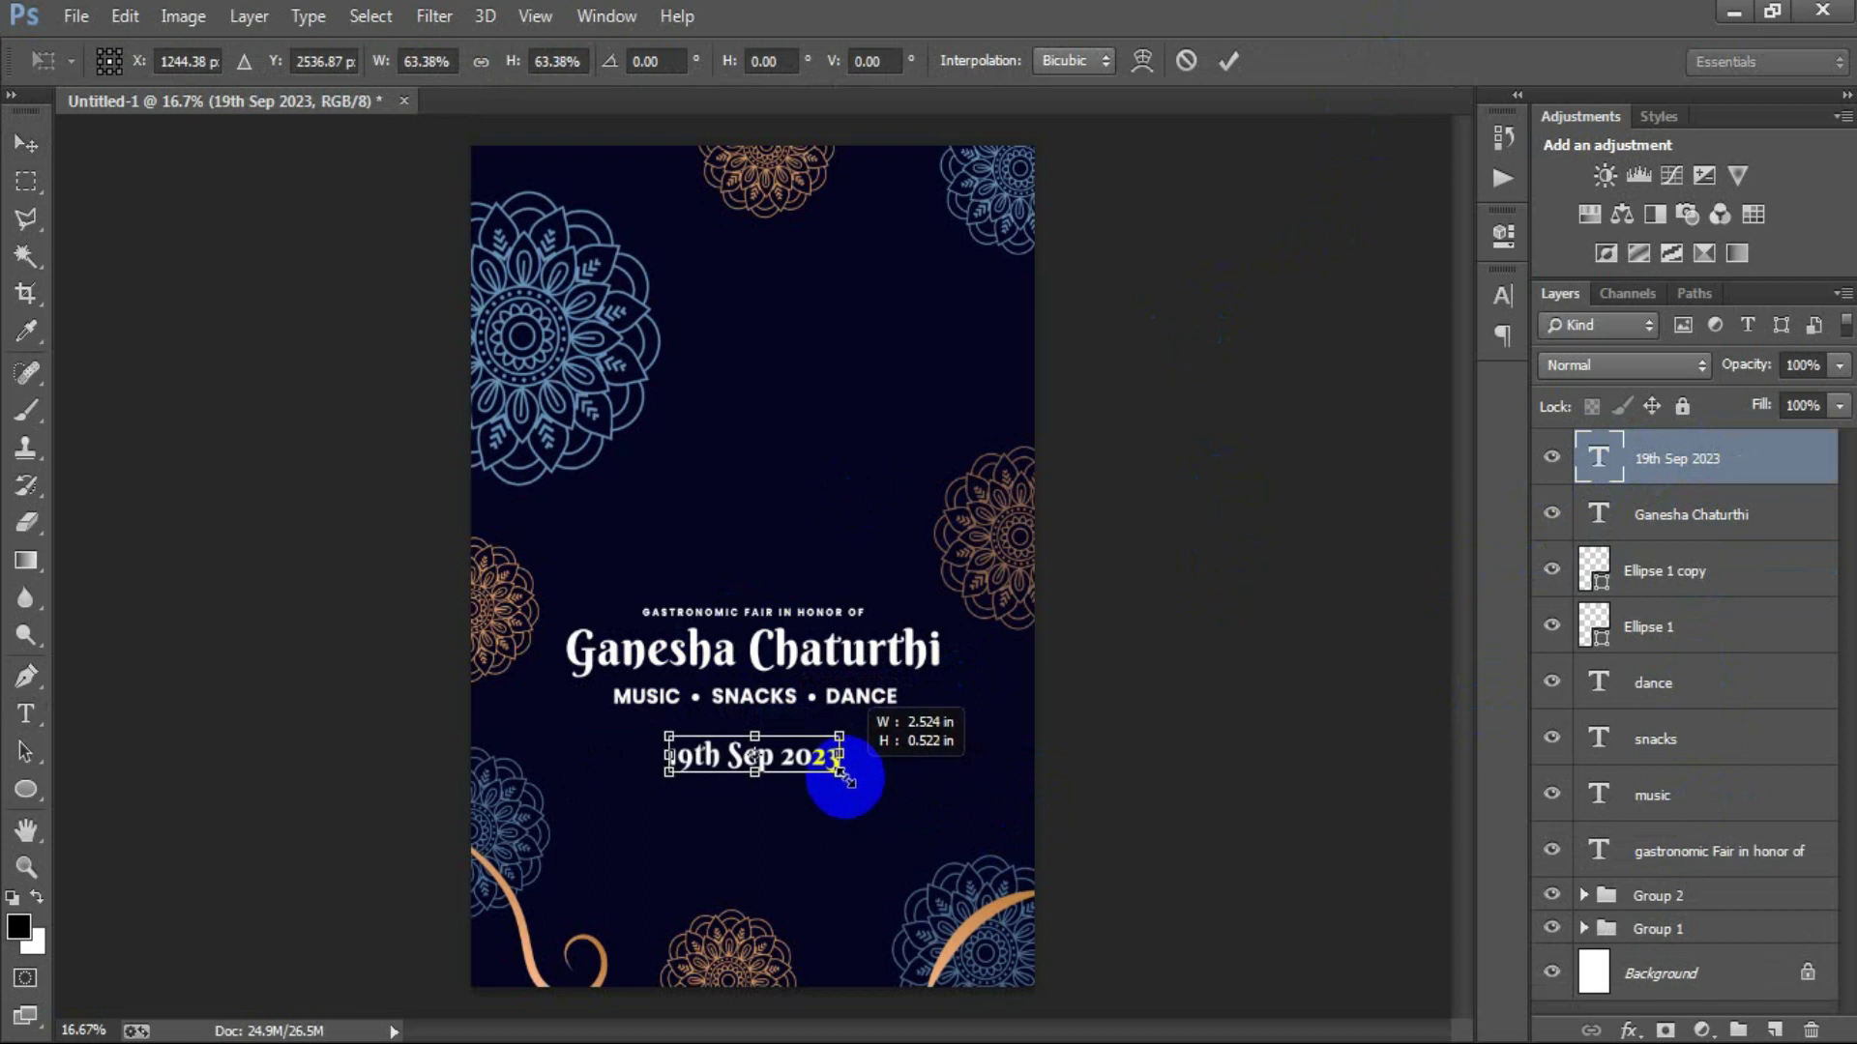
click(1228, 60)
click(75, 15)
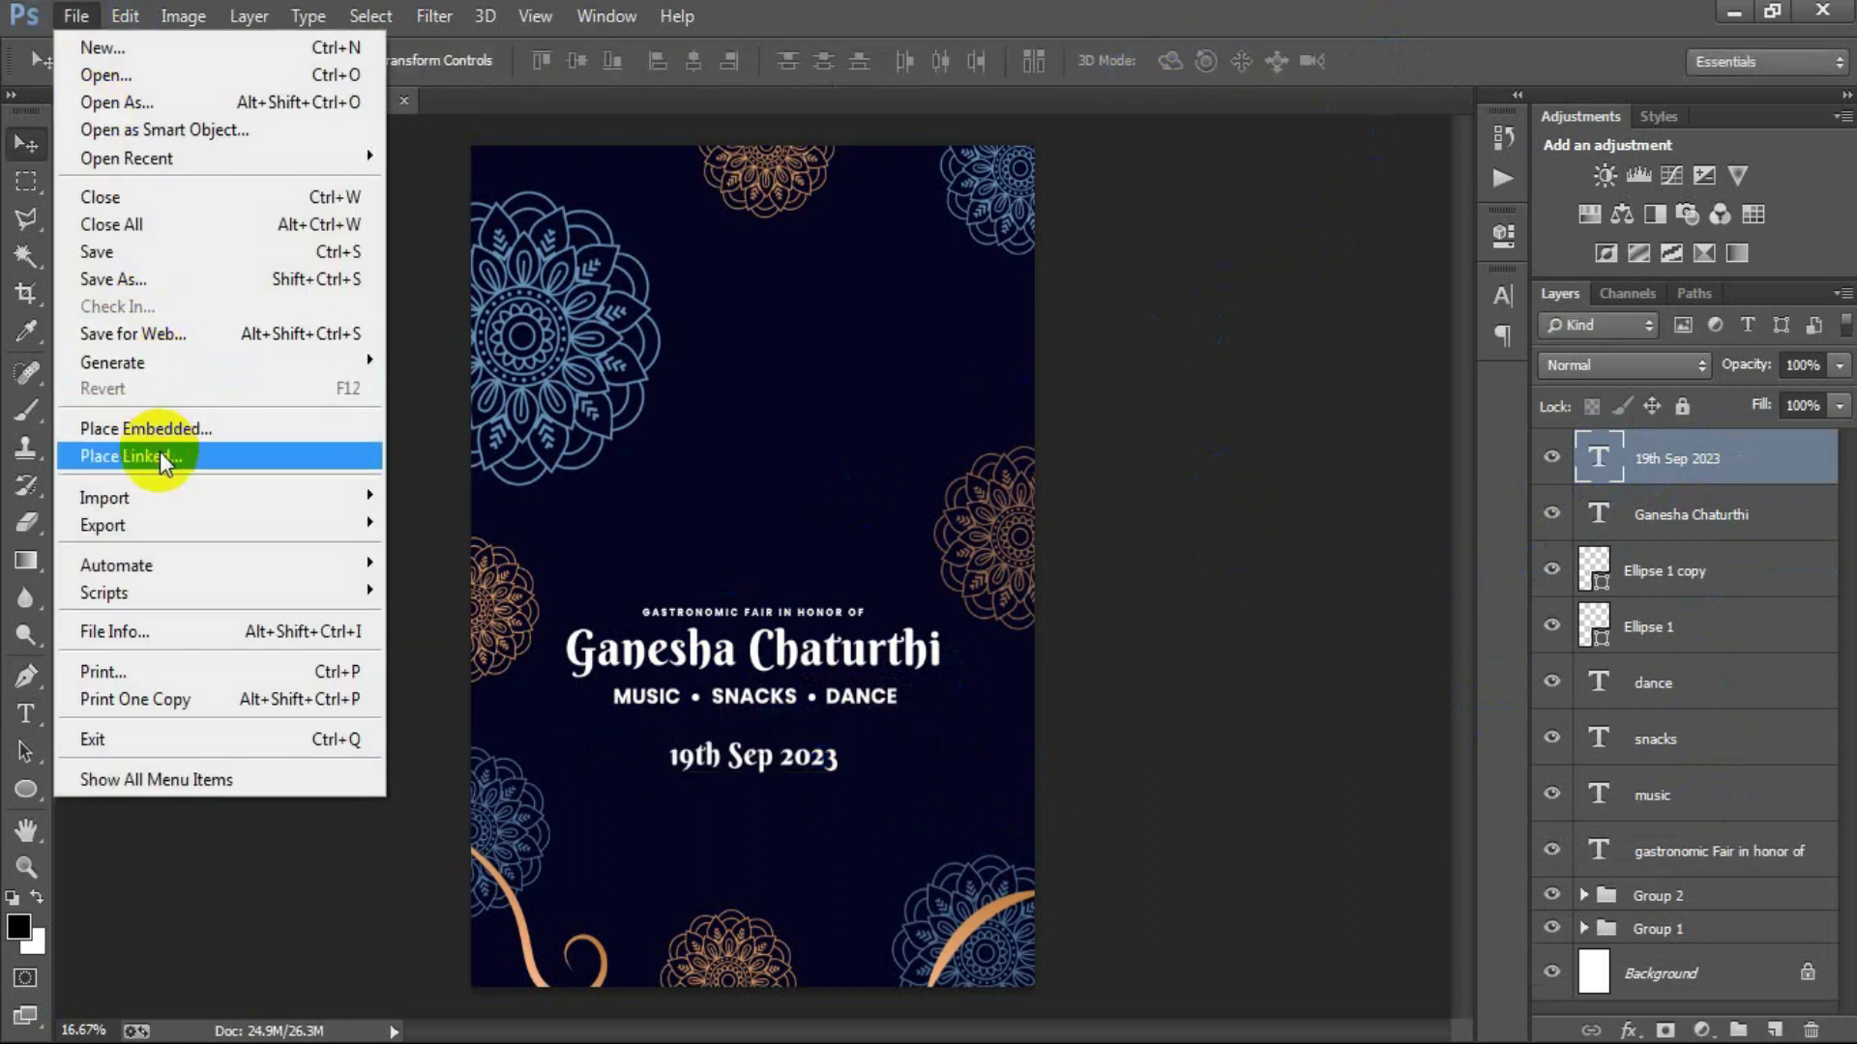
Place the first numbered image, the lorem ipsum paragraph, lower on the poster.
click(160, 453)
click(1350, 322)
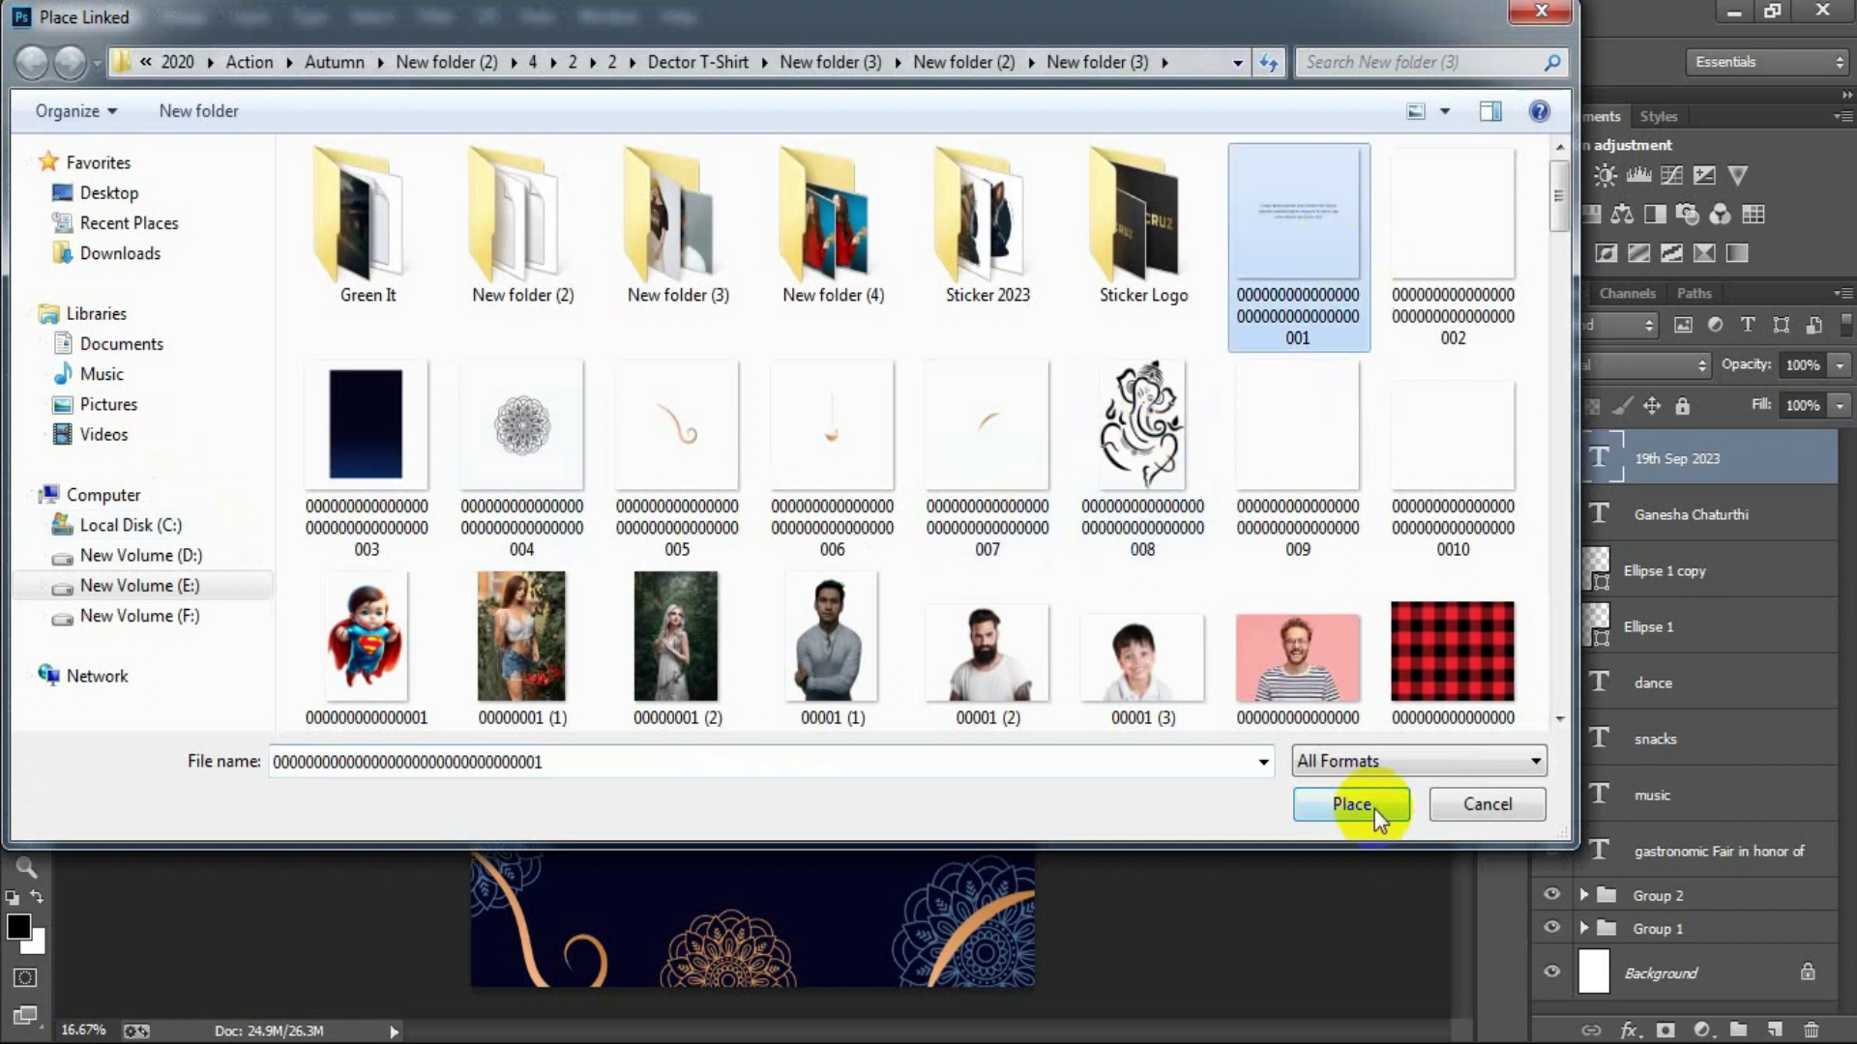
click(1373, 809)
drag(800, 571, 807, 815)
click(951, 60)
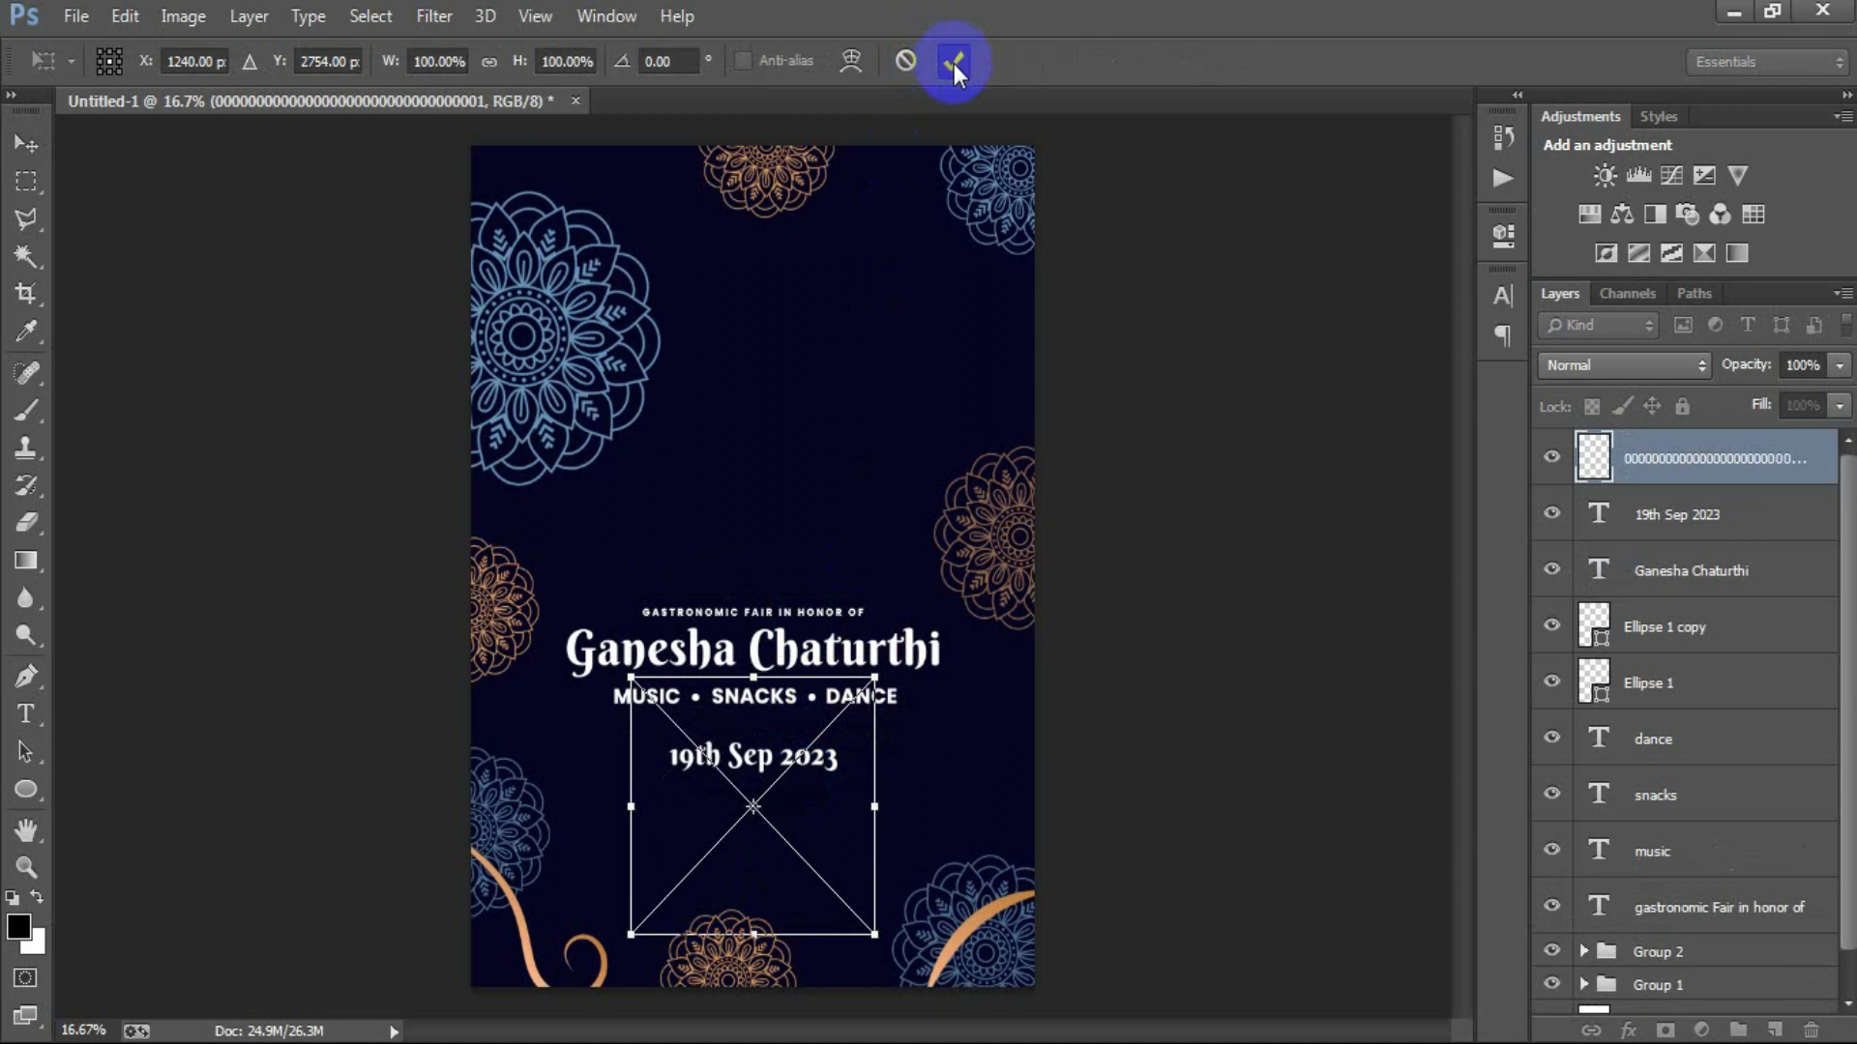
Give the paragraph layer a white Color Overlay.
double_click(1821, 464)
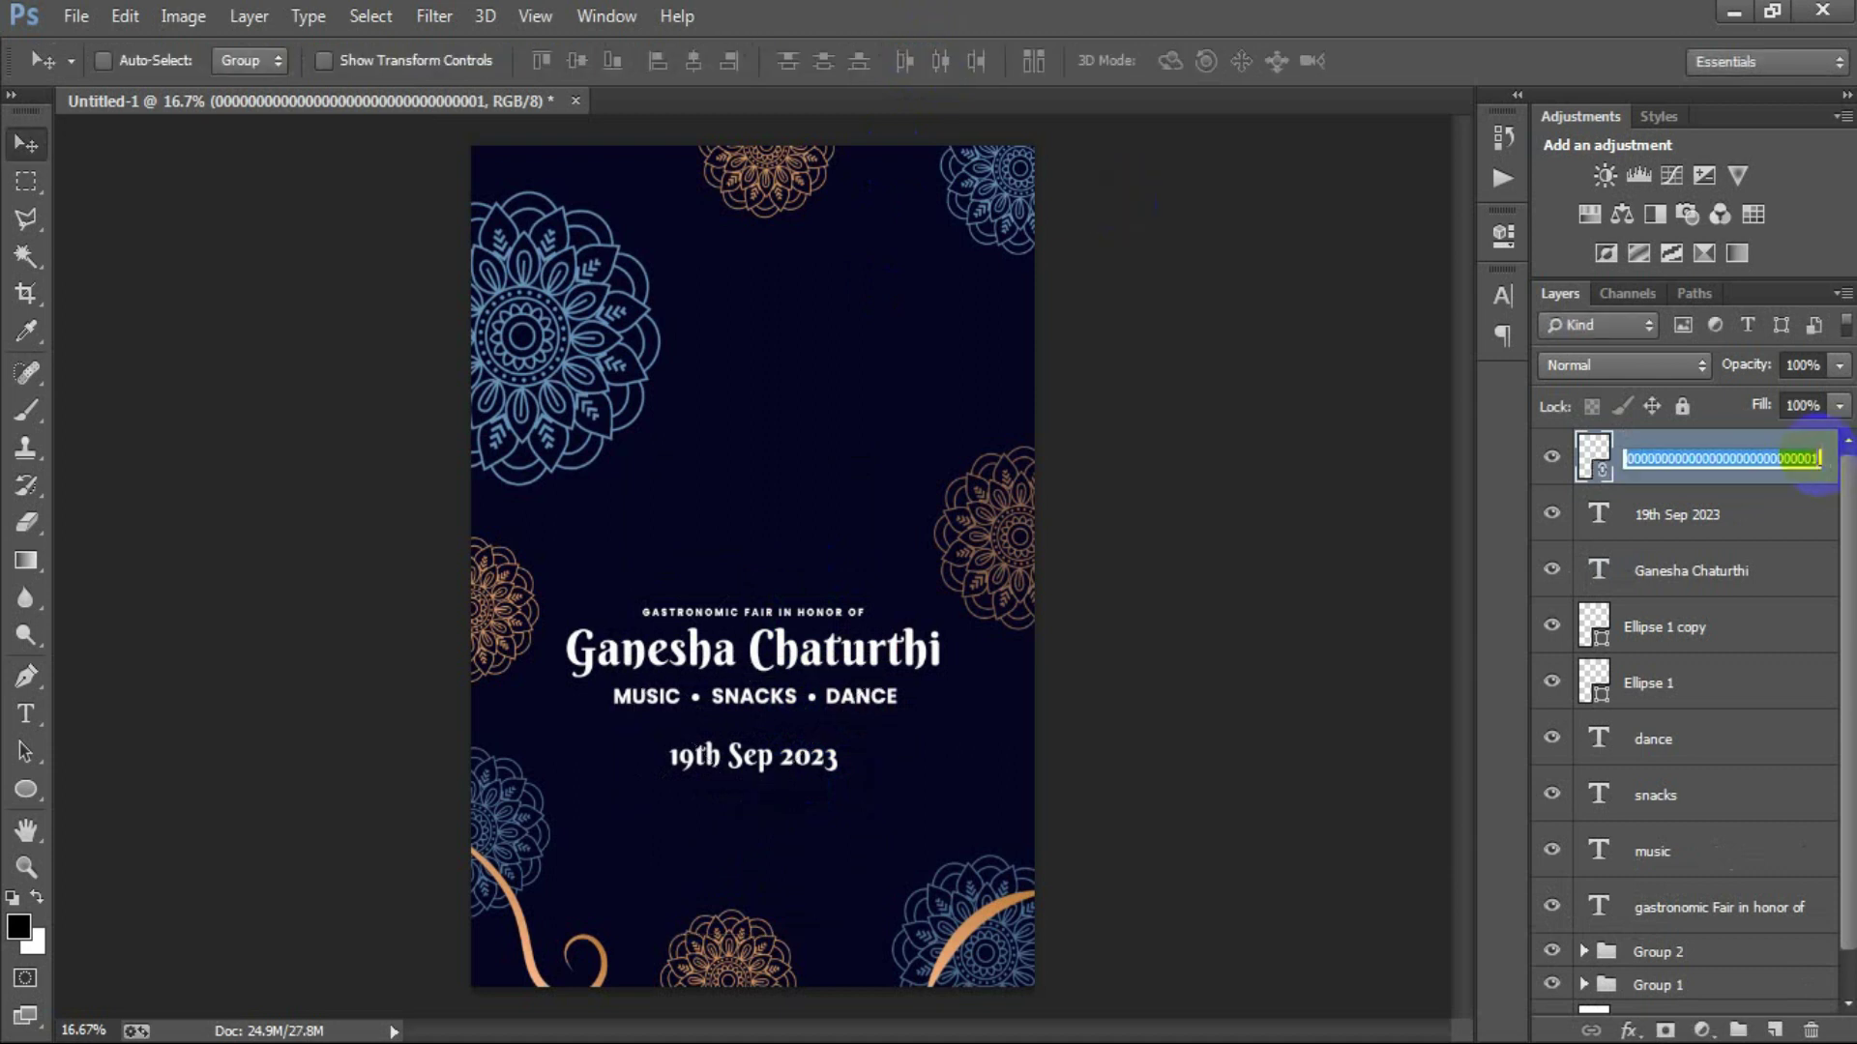
double_click(1828, 462)
click(988, 556)
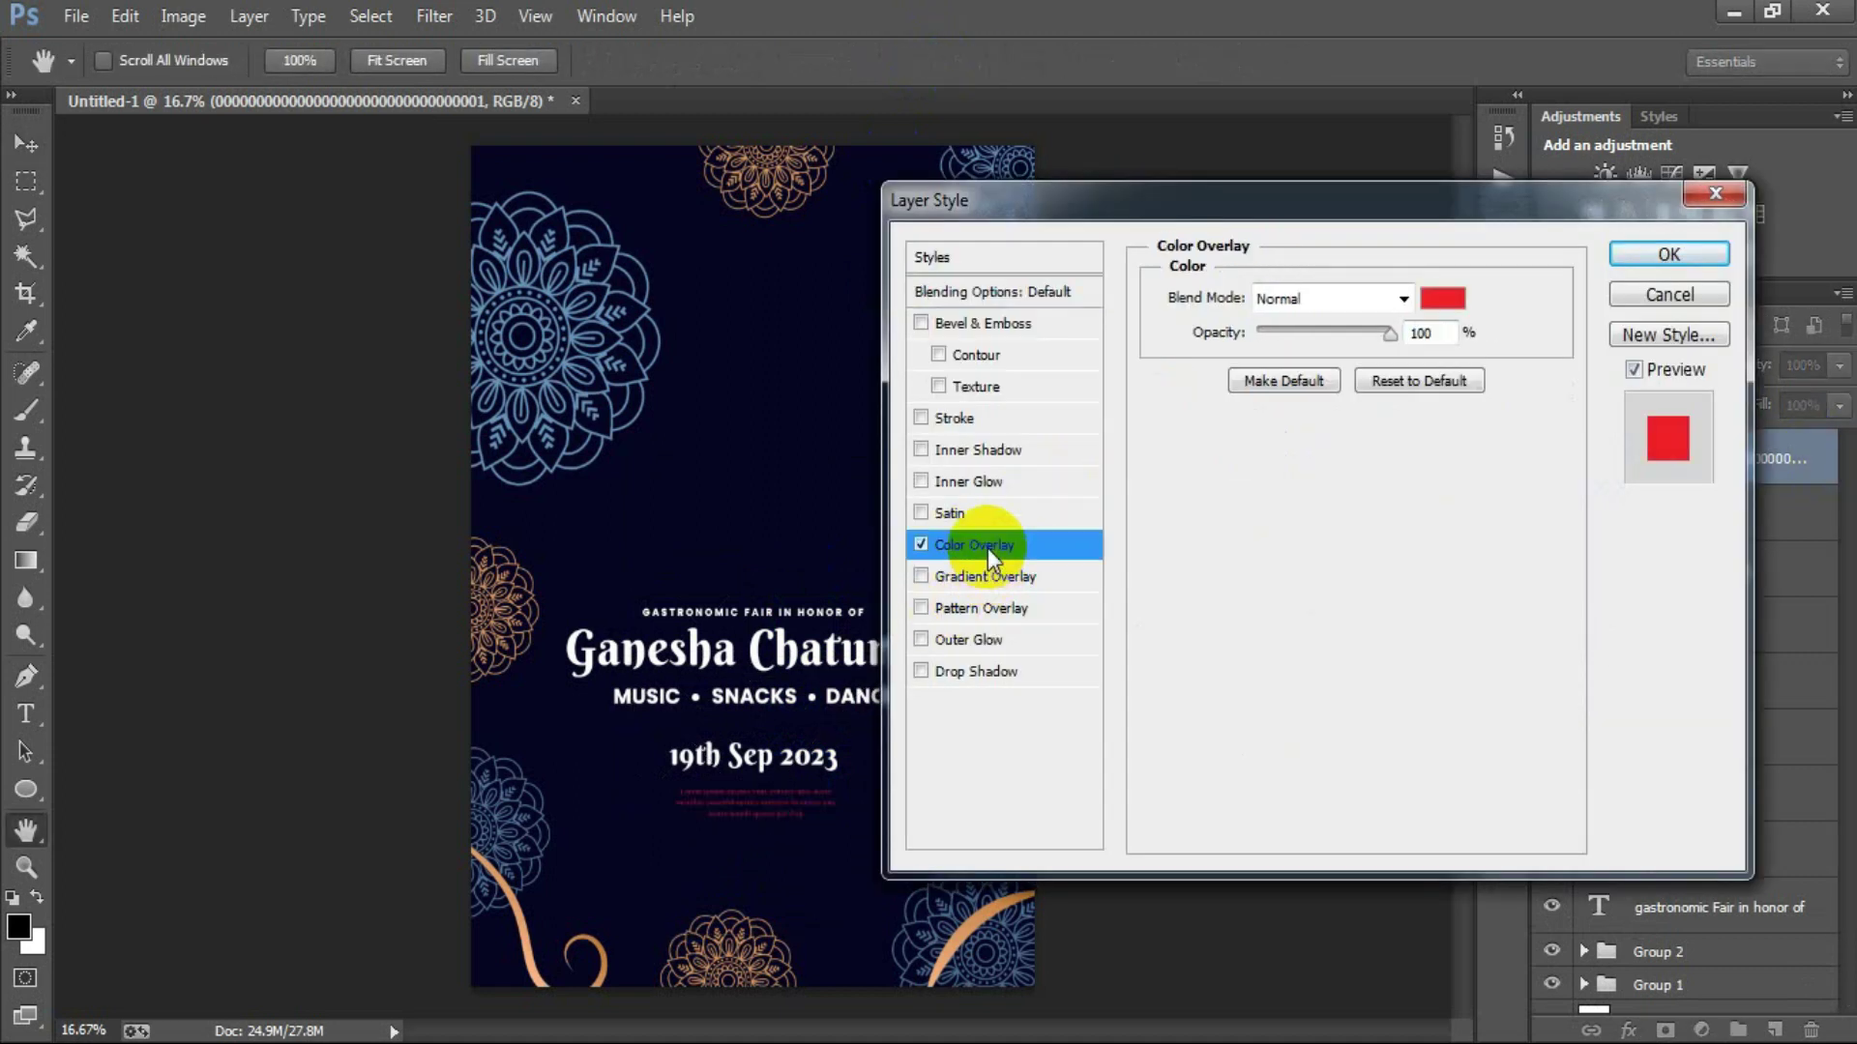
click(1442, 298)
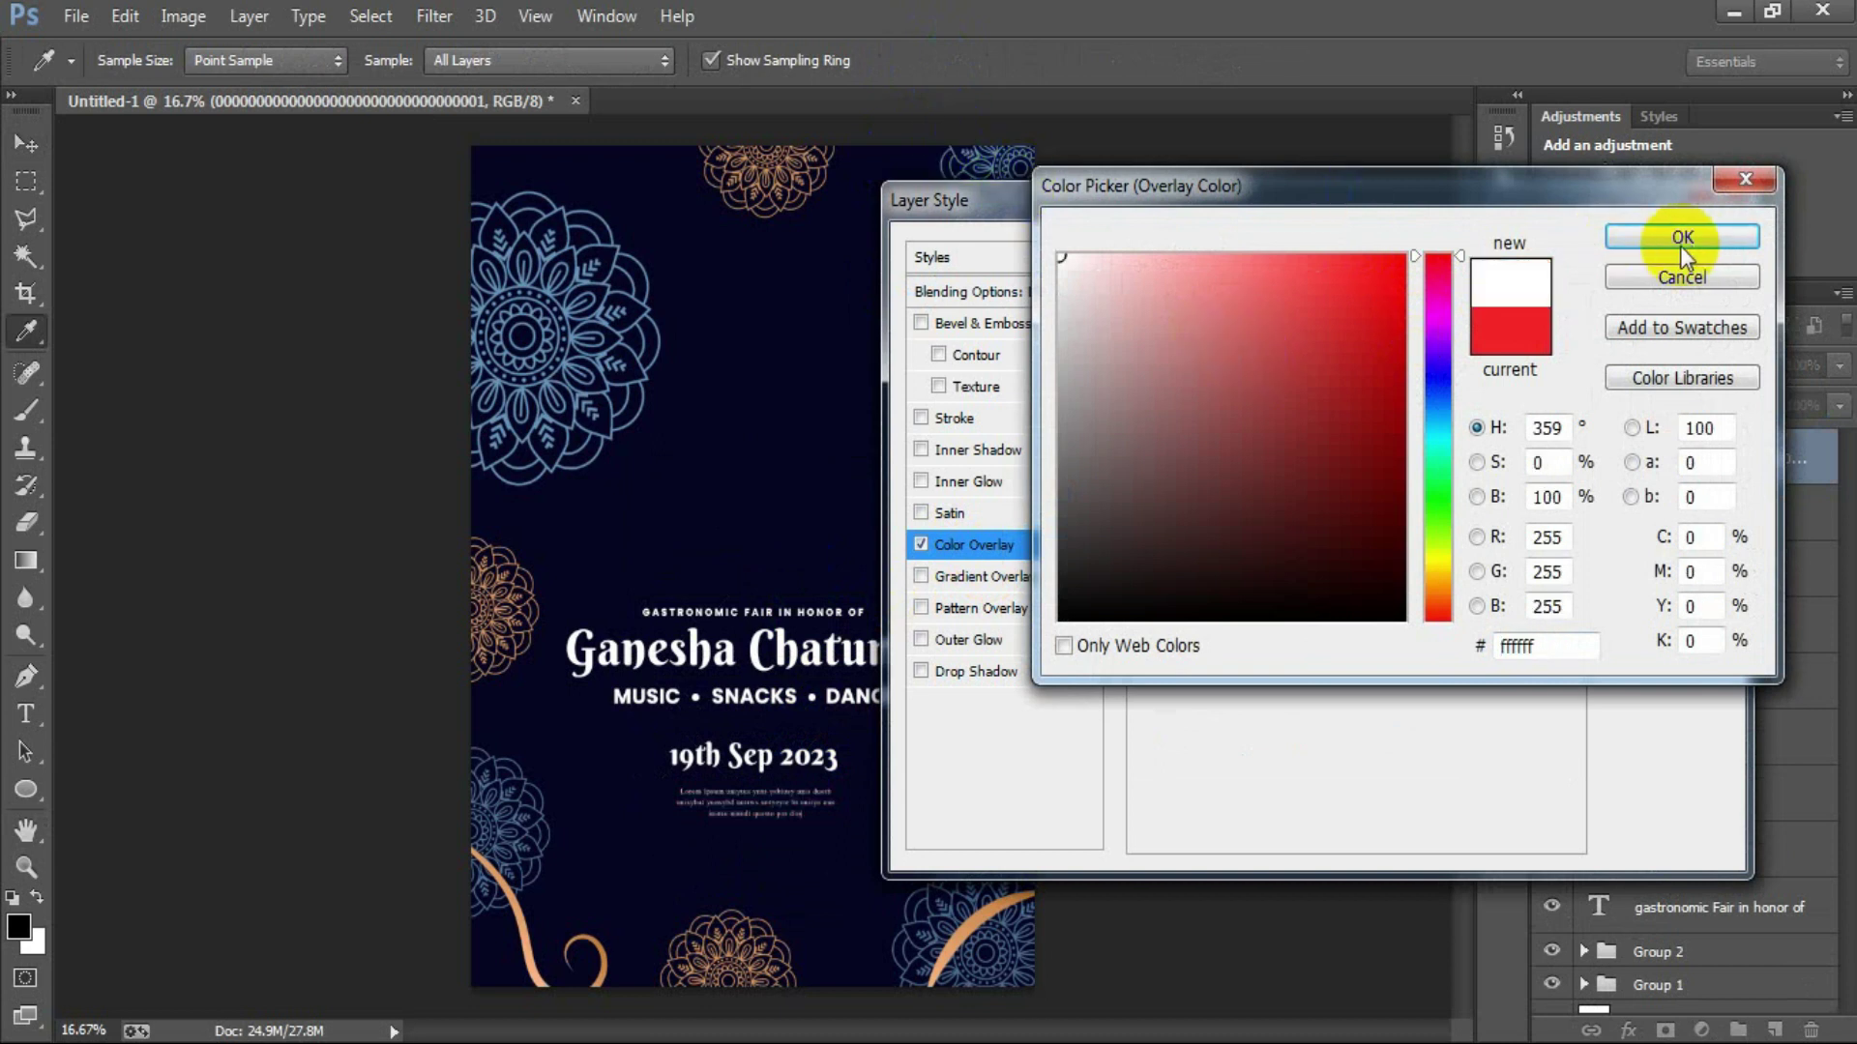
click(1693, 242)
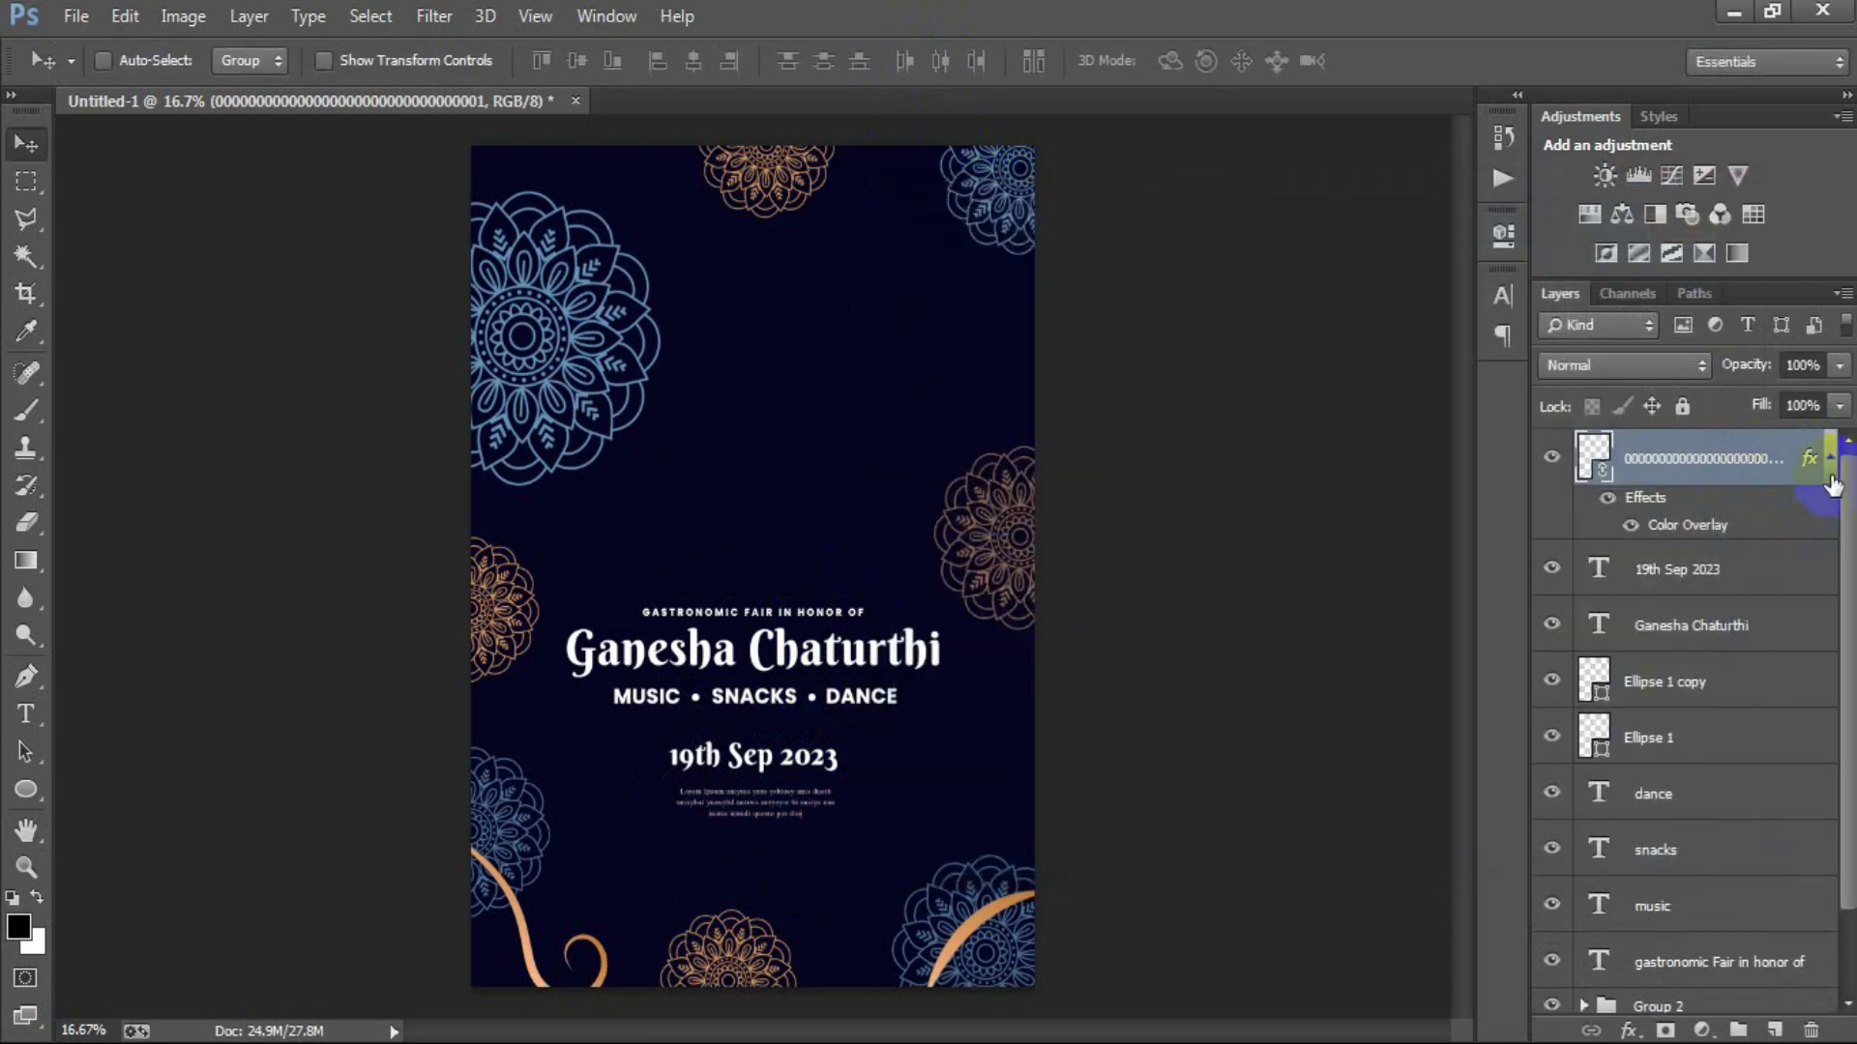
click(1830, 458)
Enlarge the paragraph to about 183% and nudge it down slightly.
key(ctrl+t)
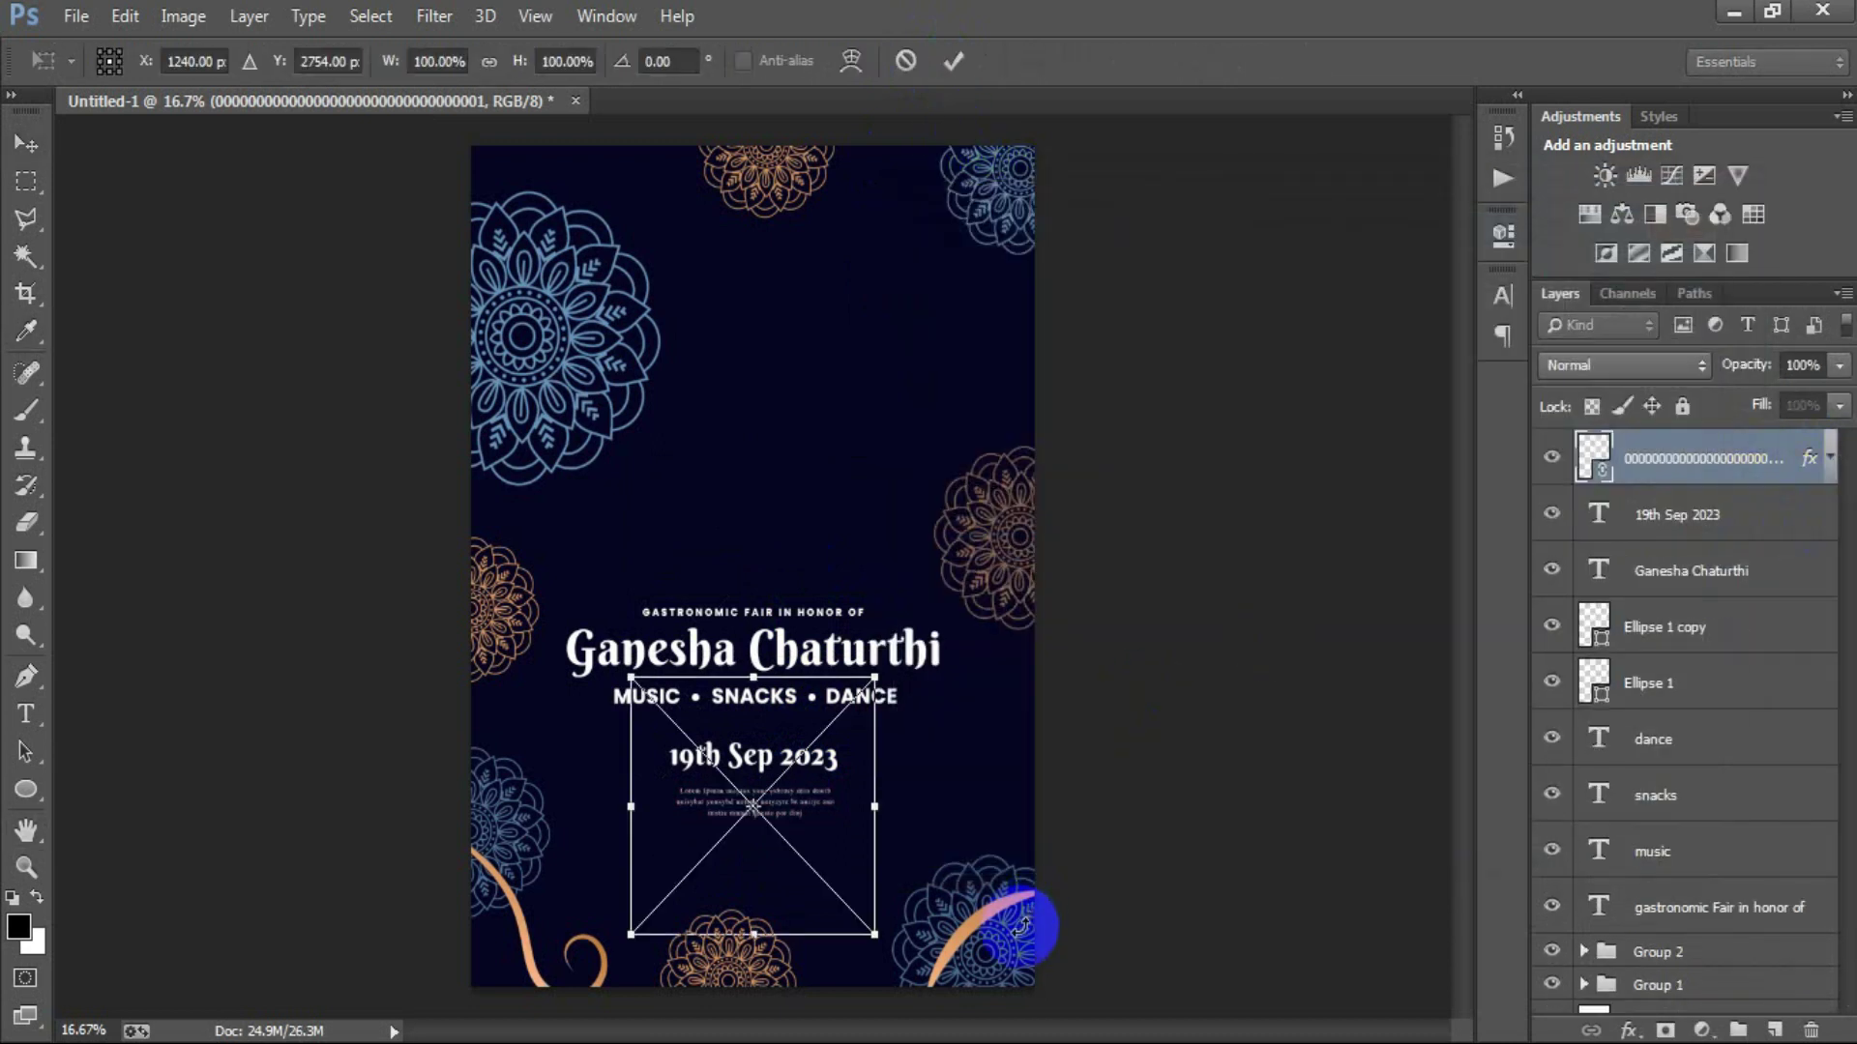
drag(887, 948, 1049, 969)
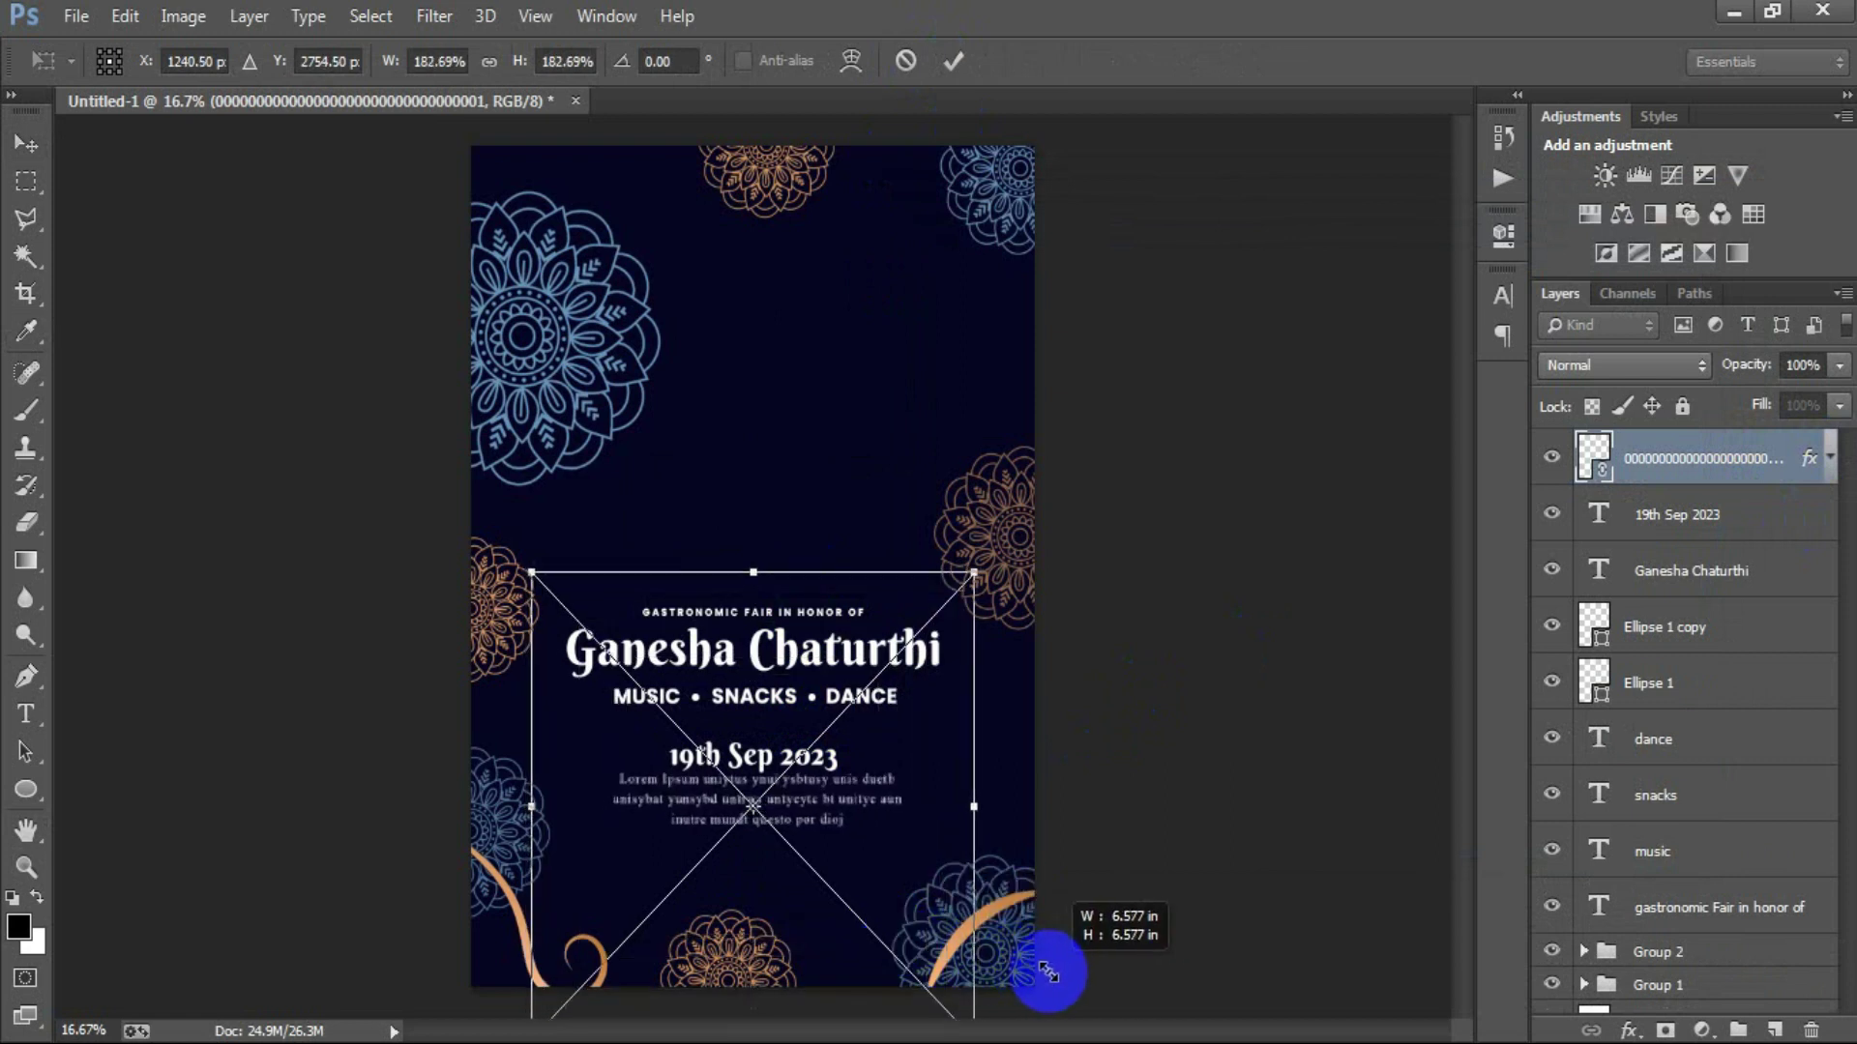
click(954, 62)
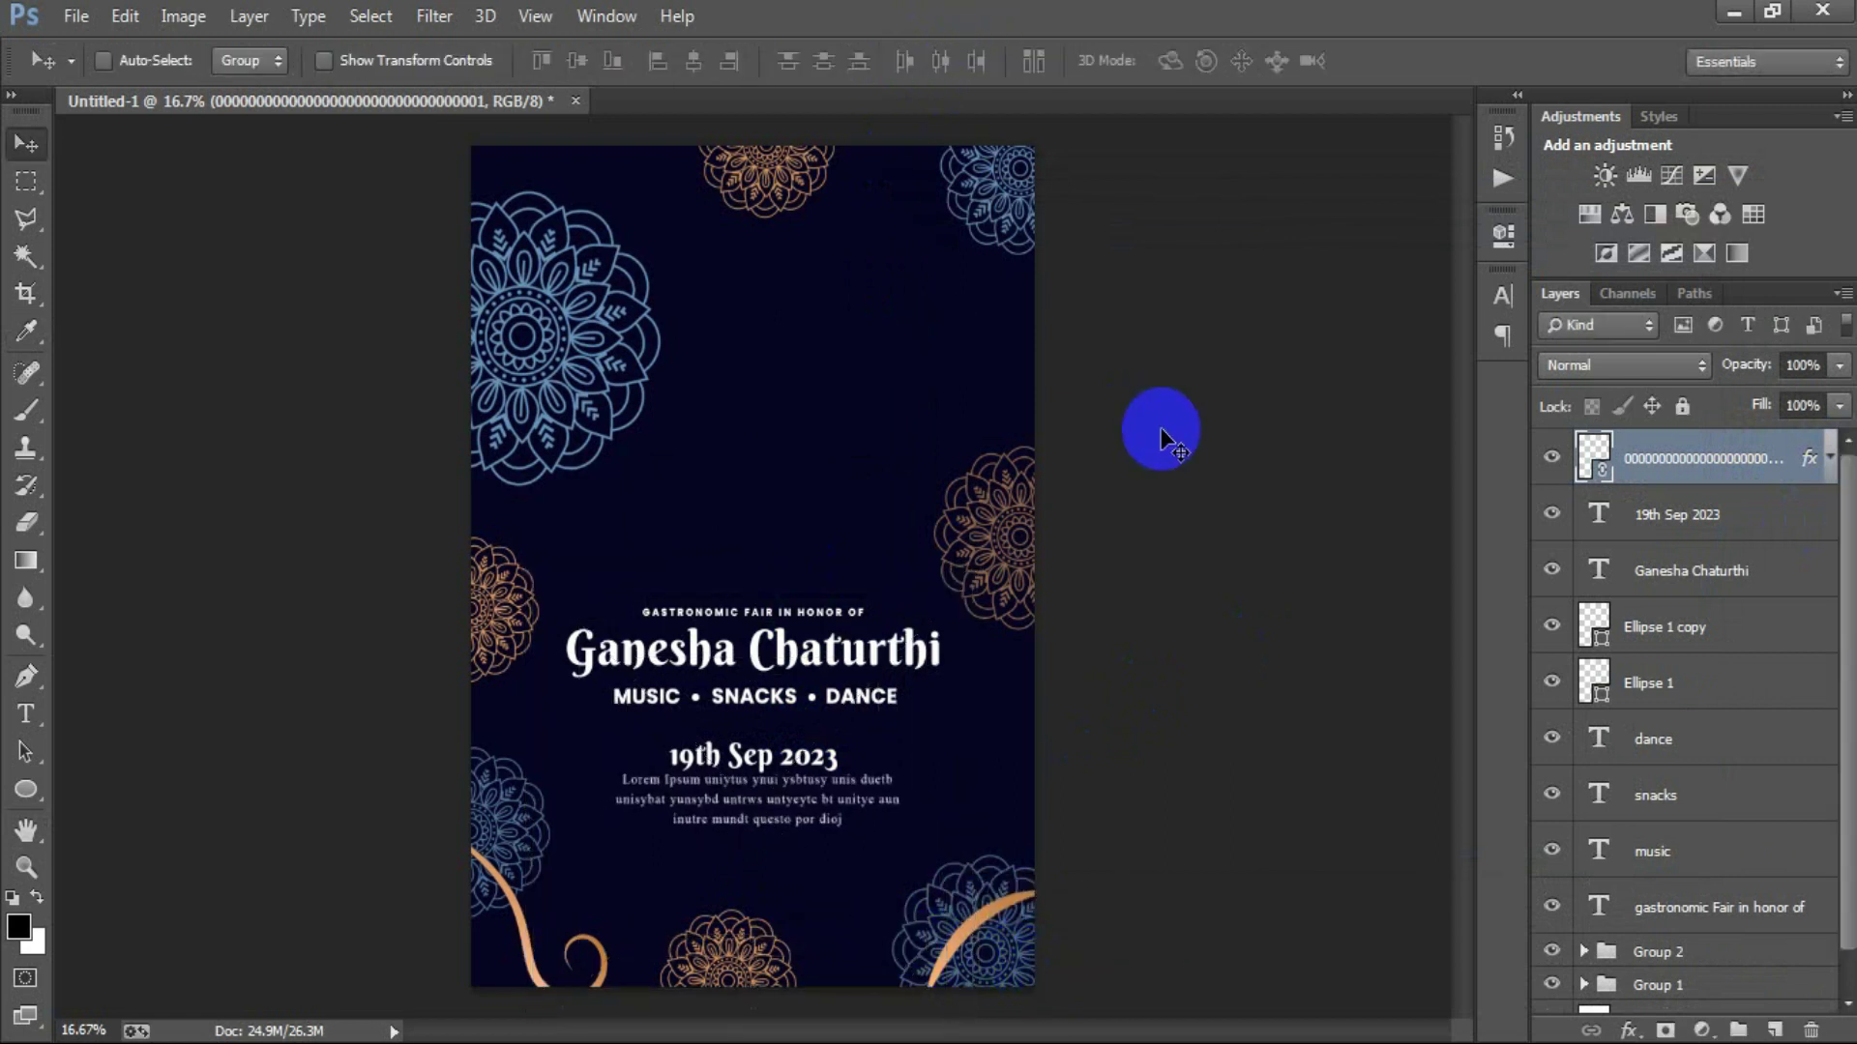
key(shift+Down)
key(shift+Down)
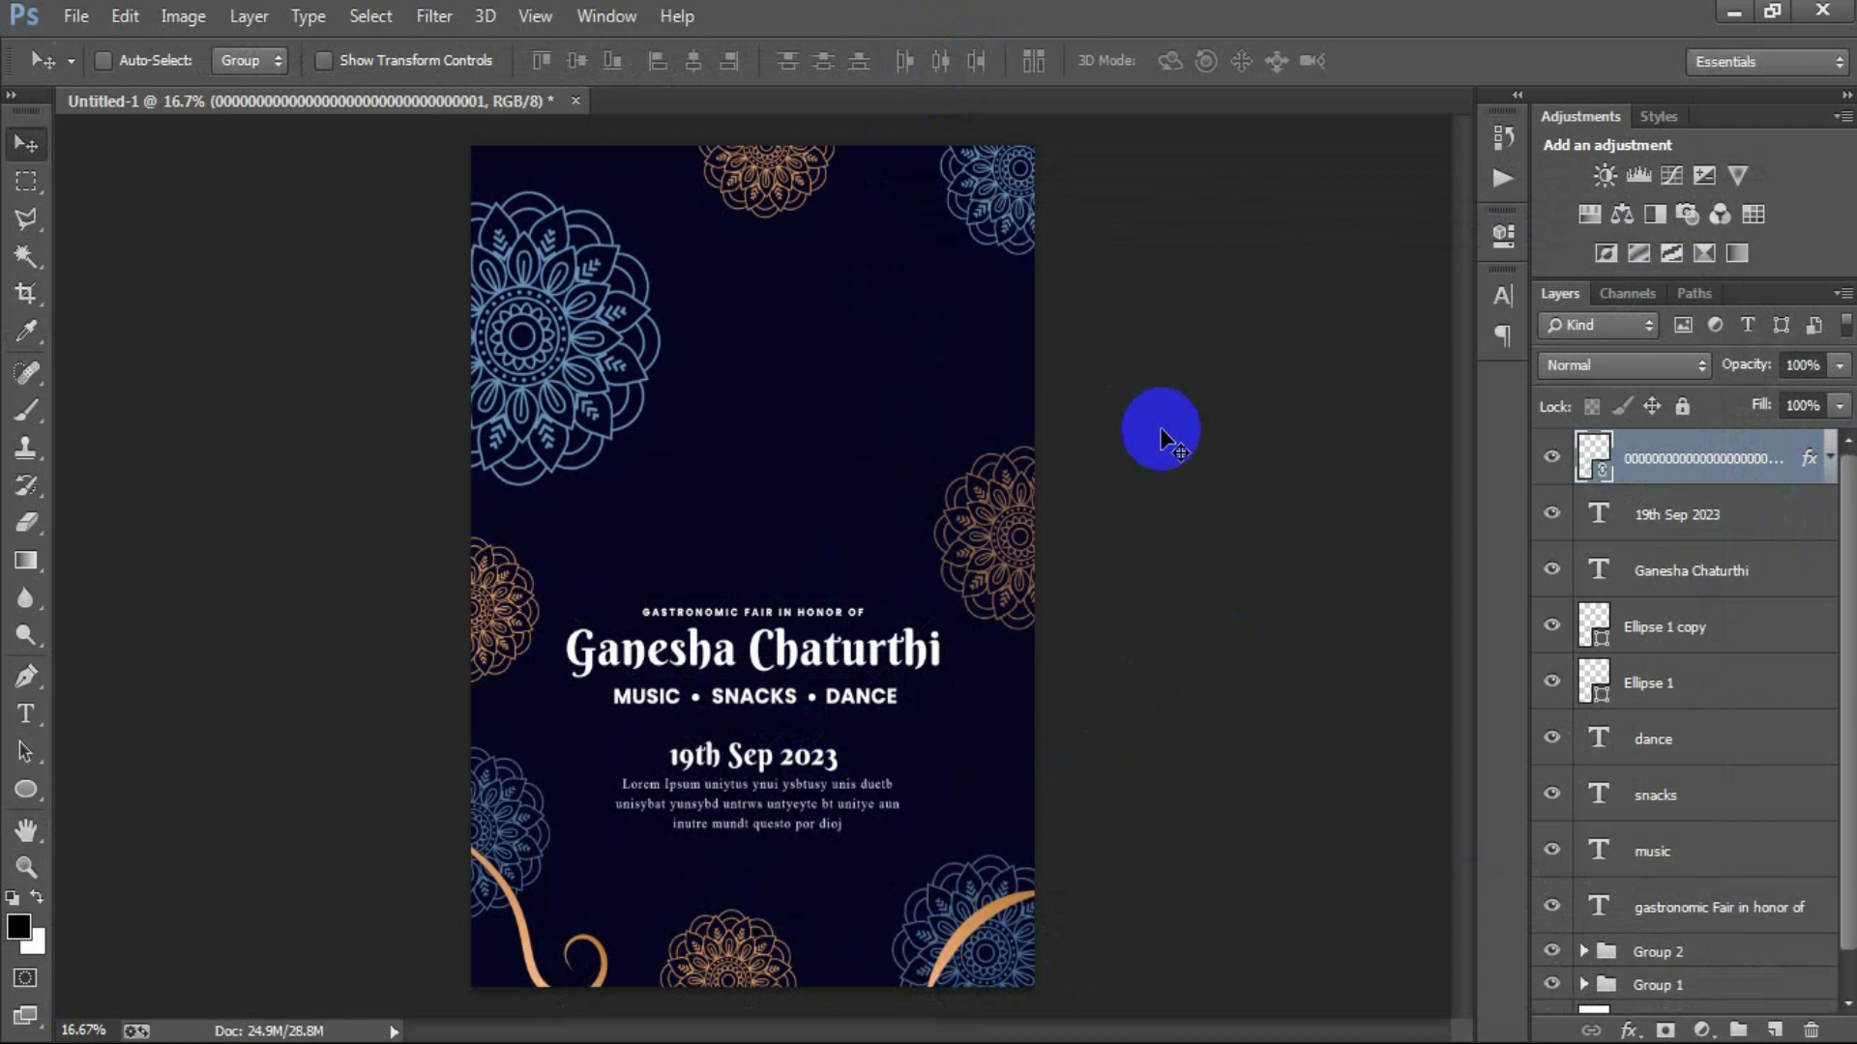
Centre the paragraph horizontally on the poster against the Background layer.
click(1644, 504)
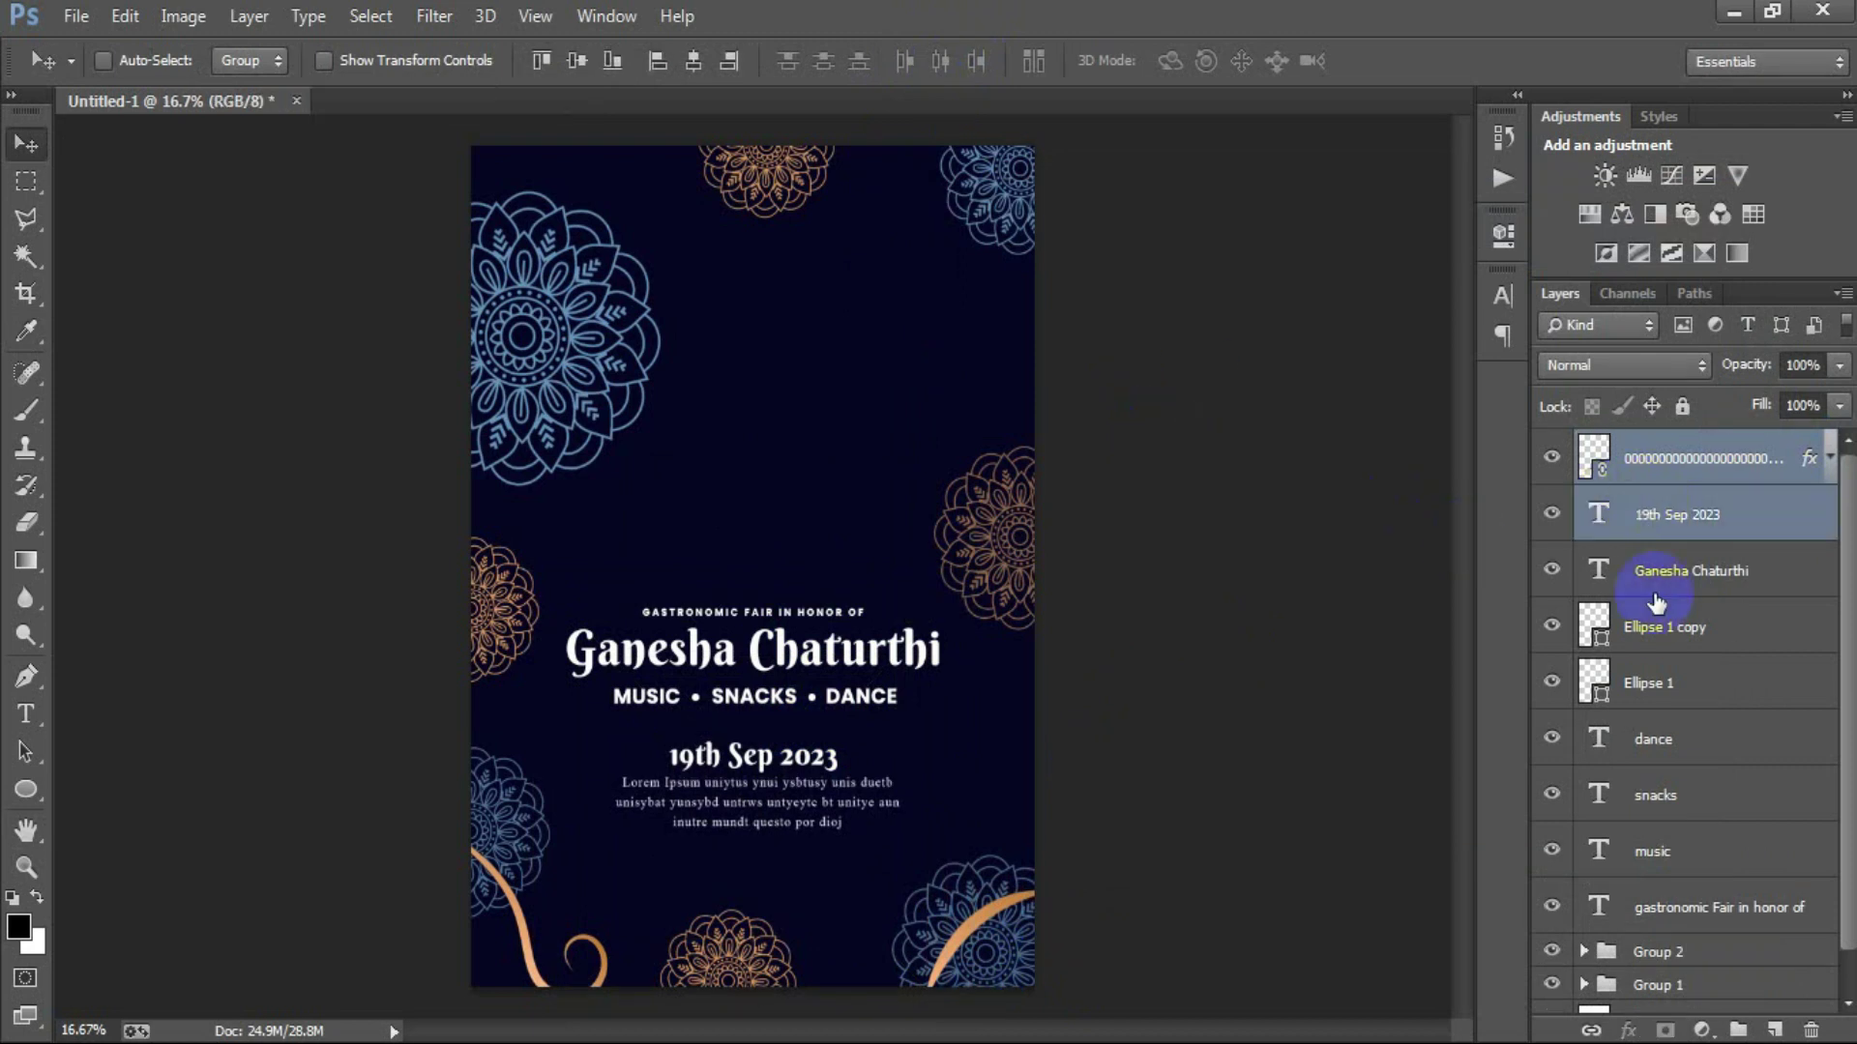
scroll(1682, 735, down, 1)
ctrl+click(1682, 986)
click(693, 61)
scroll(1678, 489, up, 1)
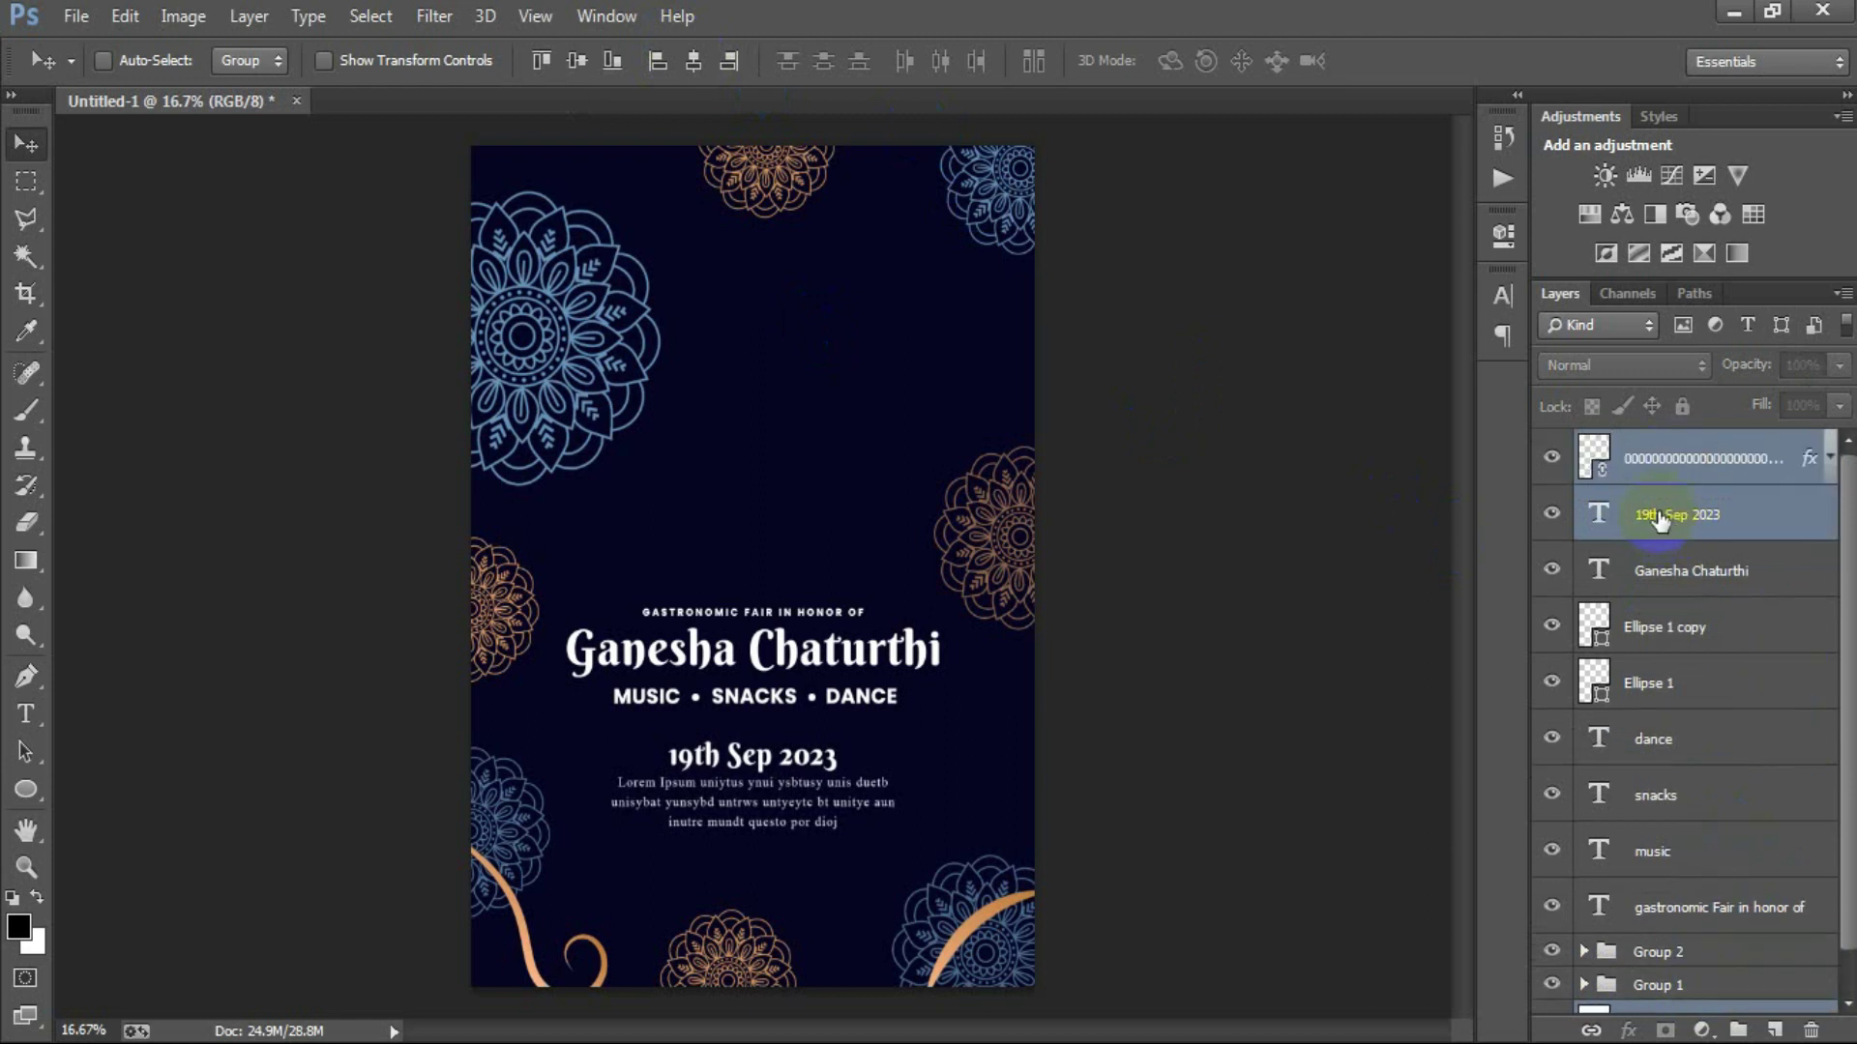
ctrl+click(565, 280)
Place the social icons image, scale it to 150%, and position it below the paragraph.
click(77, 20)
click(145, 341)
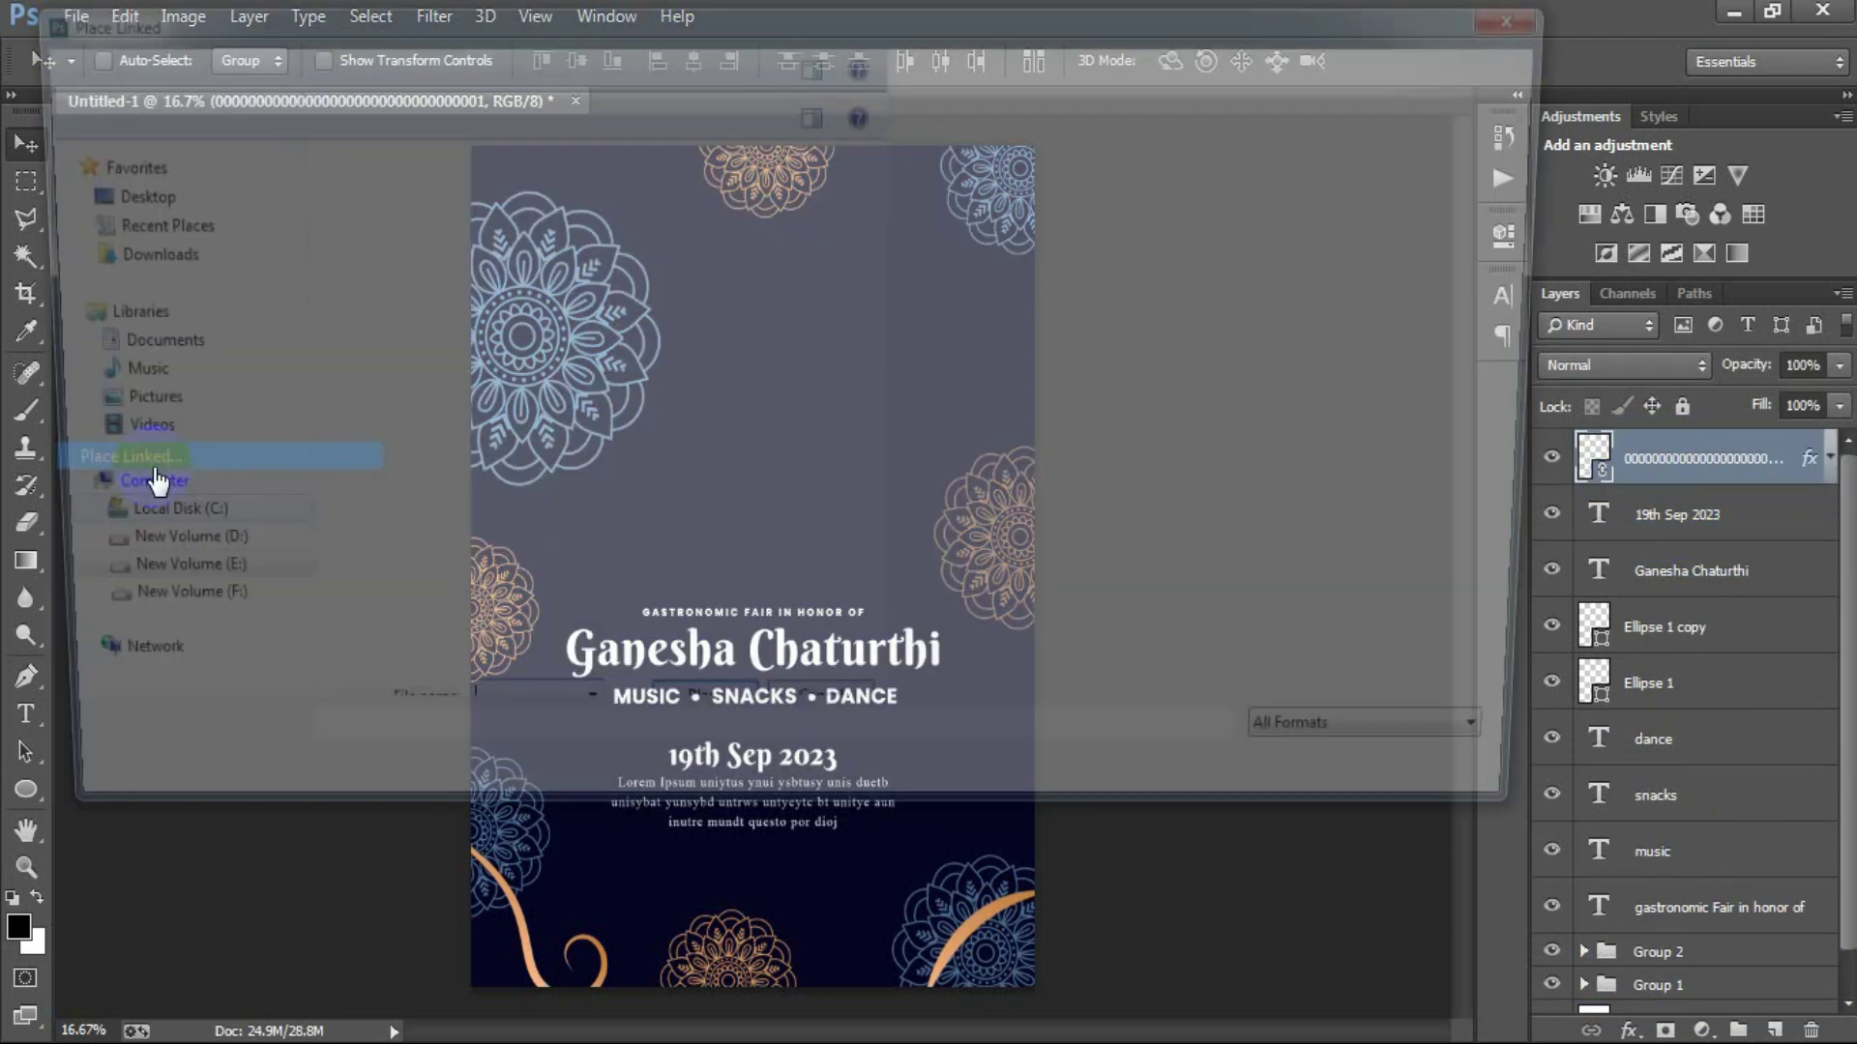
click(1447, 219)
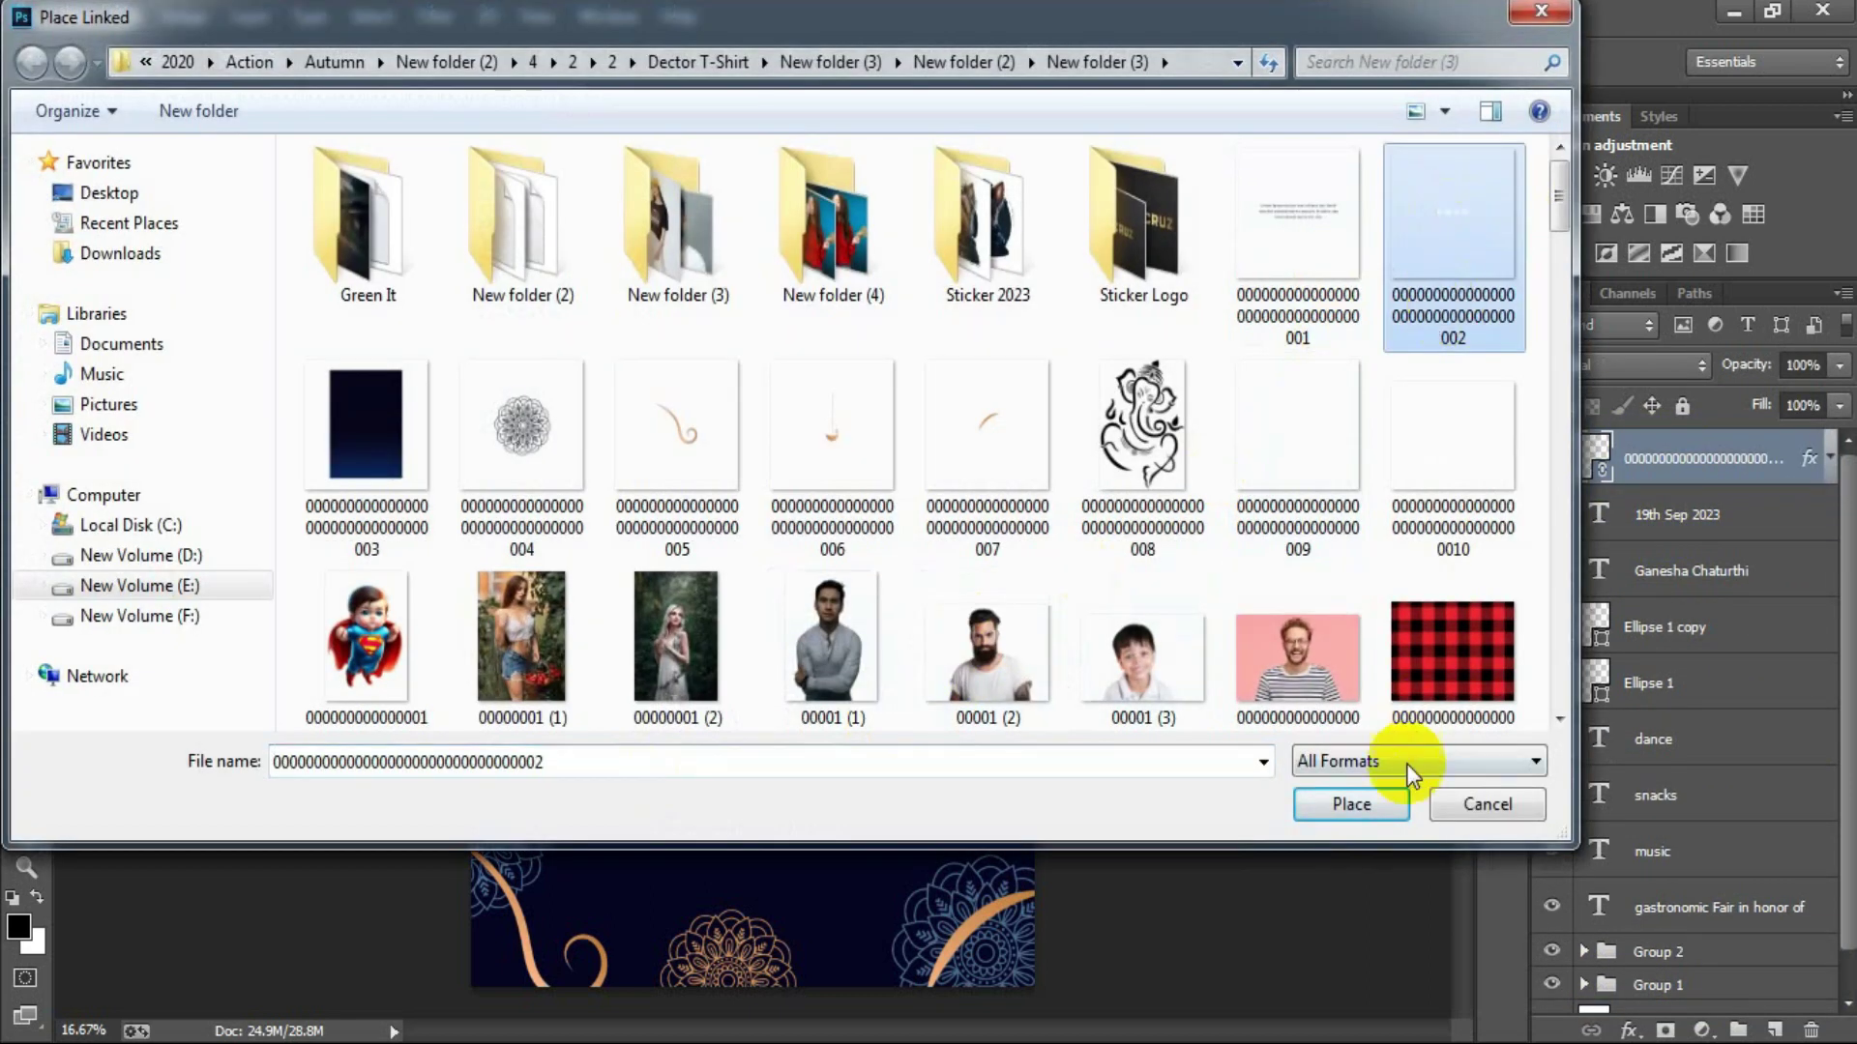
click(1365, 804)
drag(877, 705, 933, 764)
mouse_move(833, 530)
mouse_down()
mouse_move(843, 855)
mouse_move(828, 829)
mouse_up()
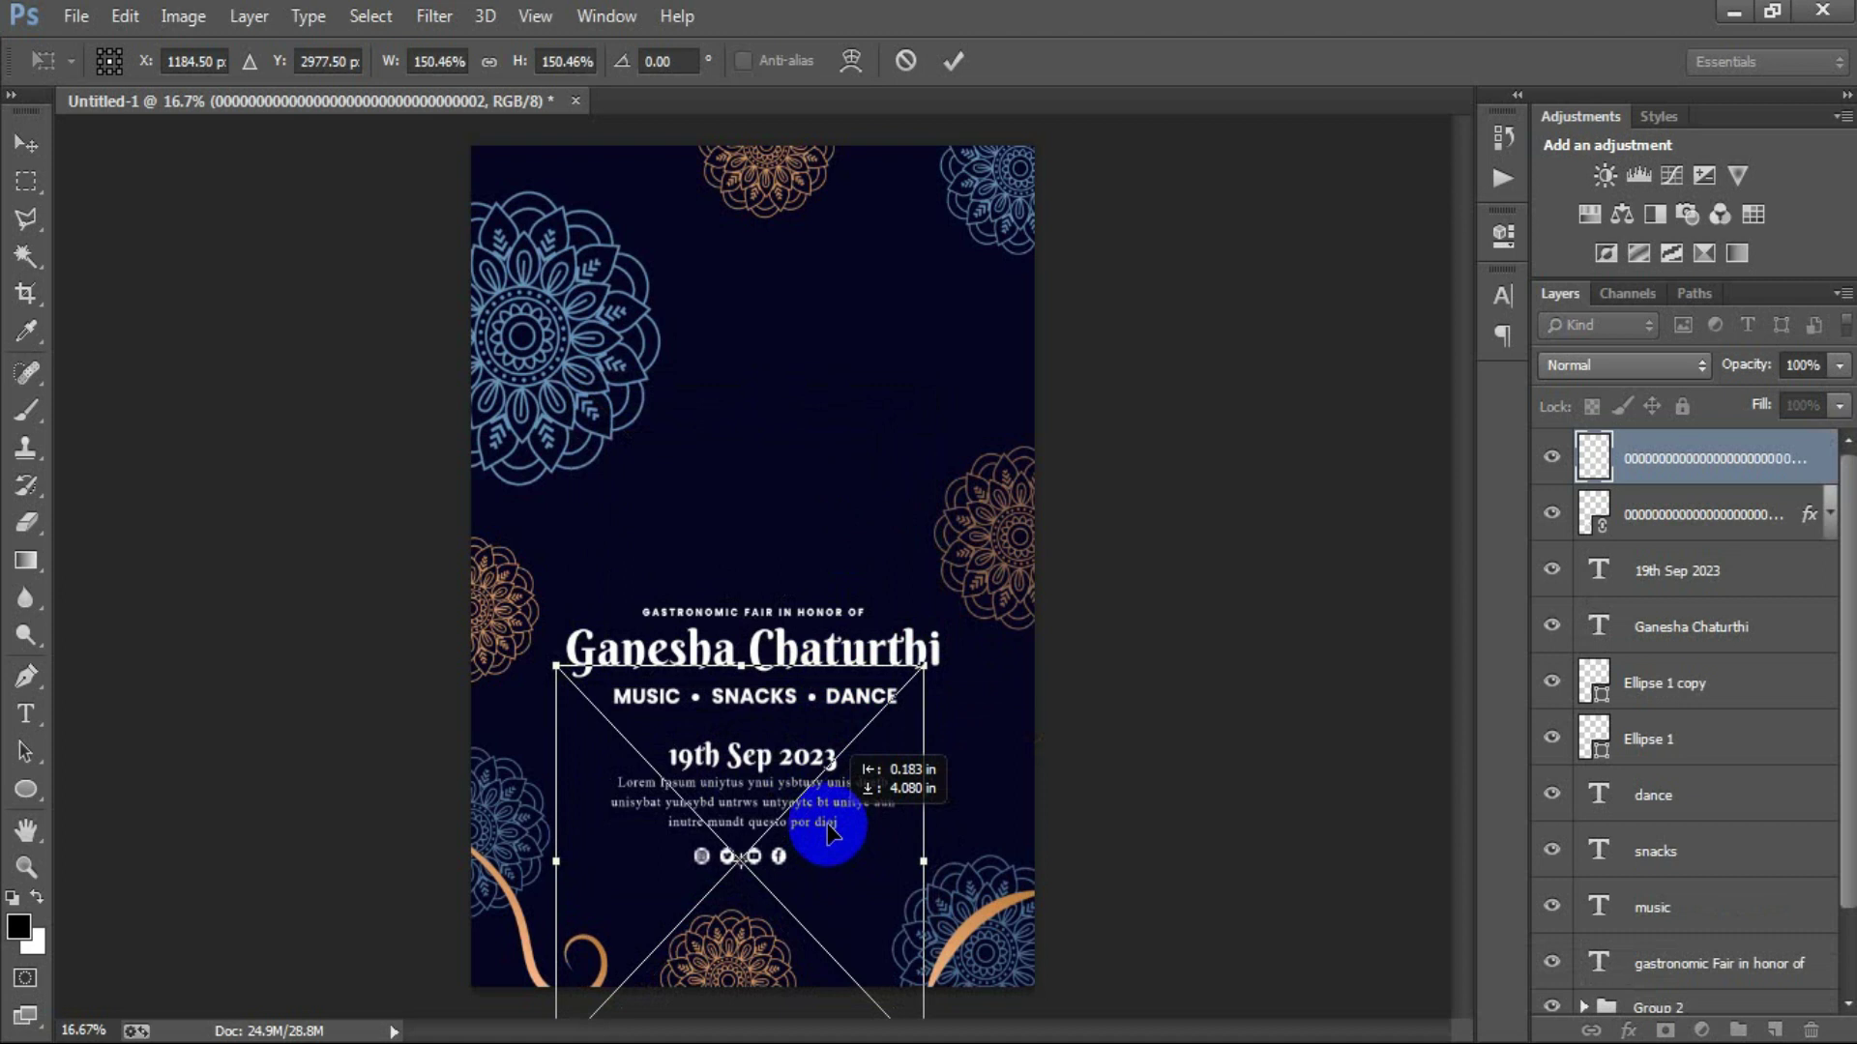
click(954, 61)
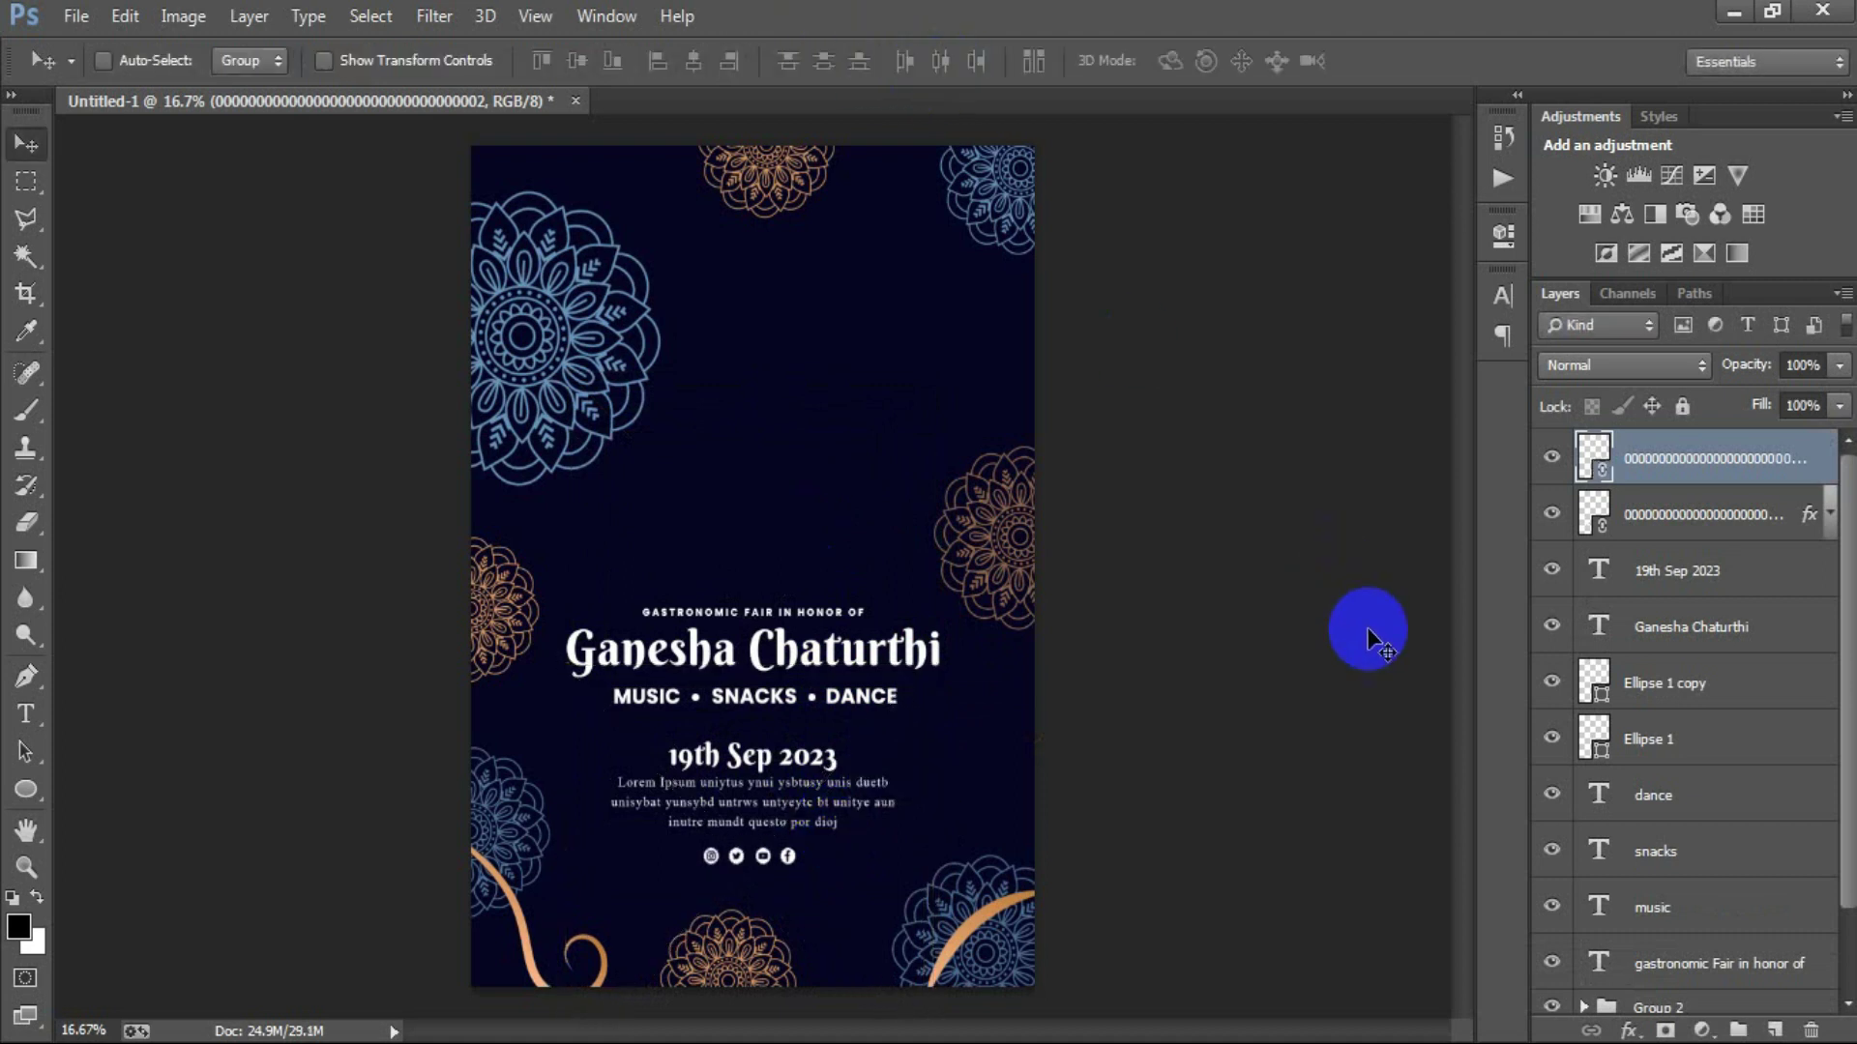
Select the icons layer together with the poster's other text layers.
scroll(1658, 899, down, 2)
click(1670, 991)
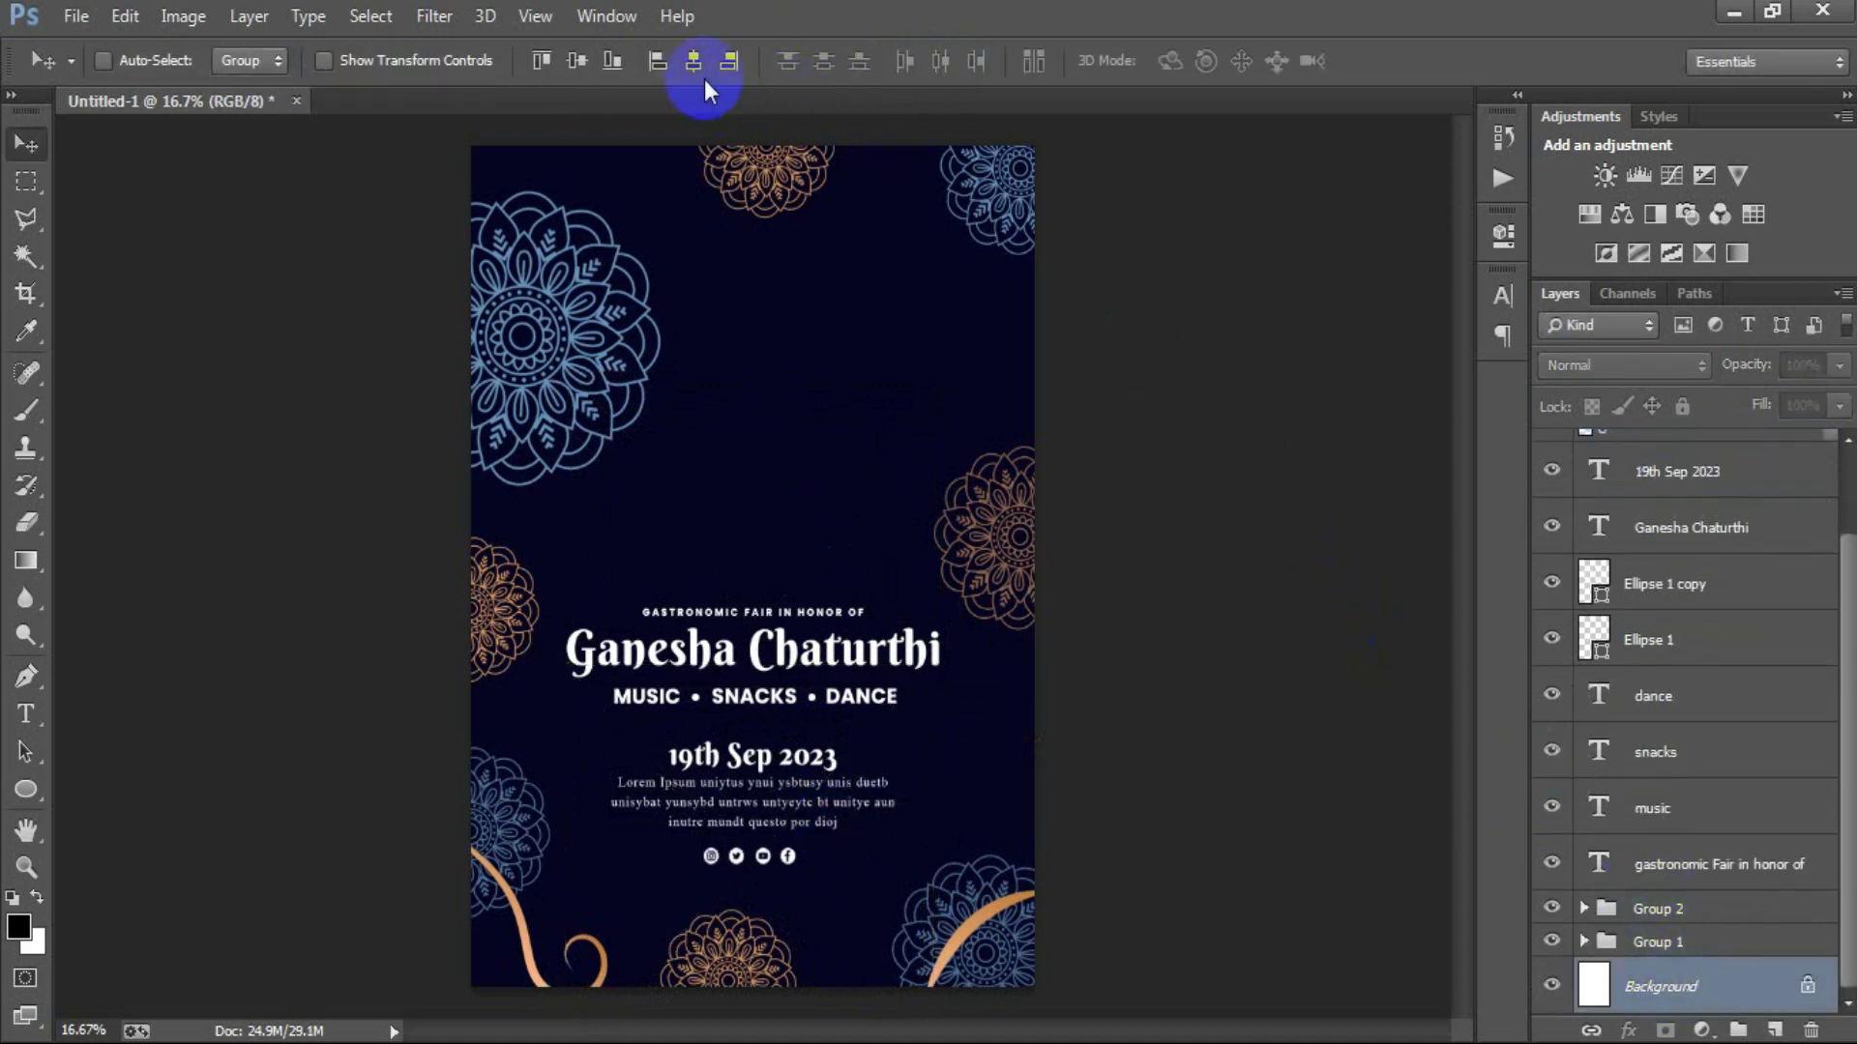
scroll(1577, 628, up, 2)
click(1663, 469)
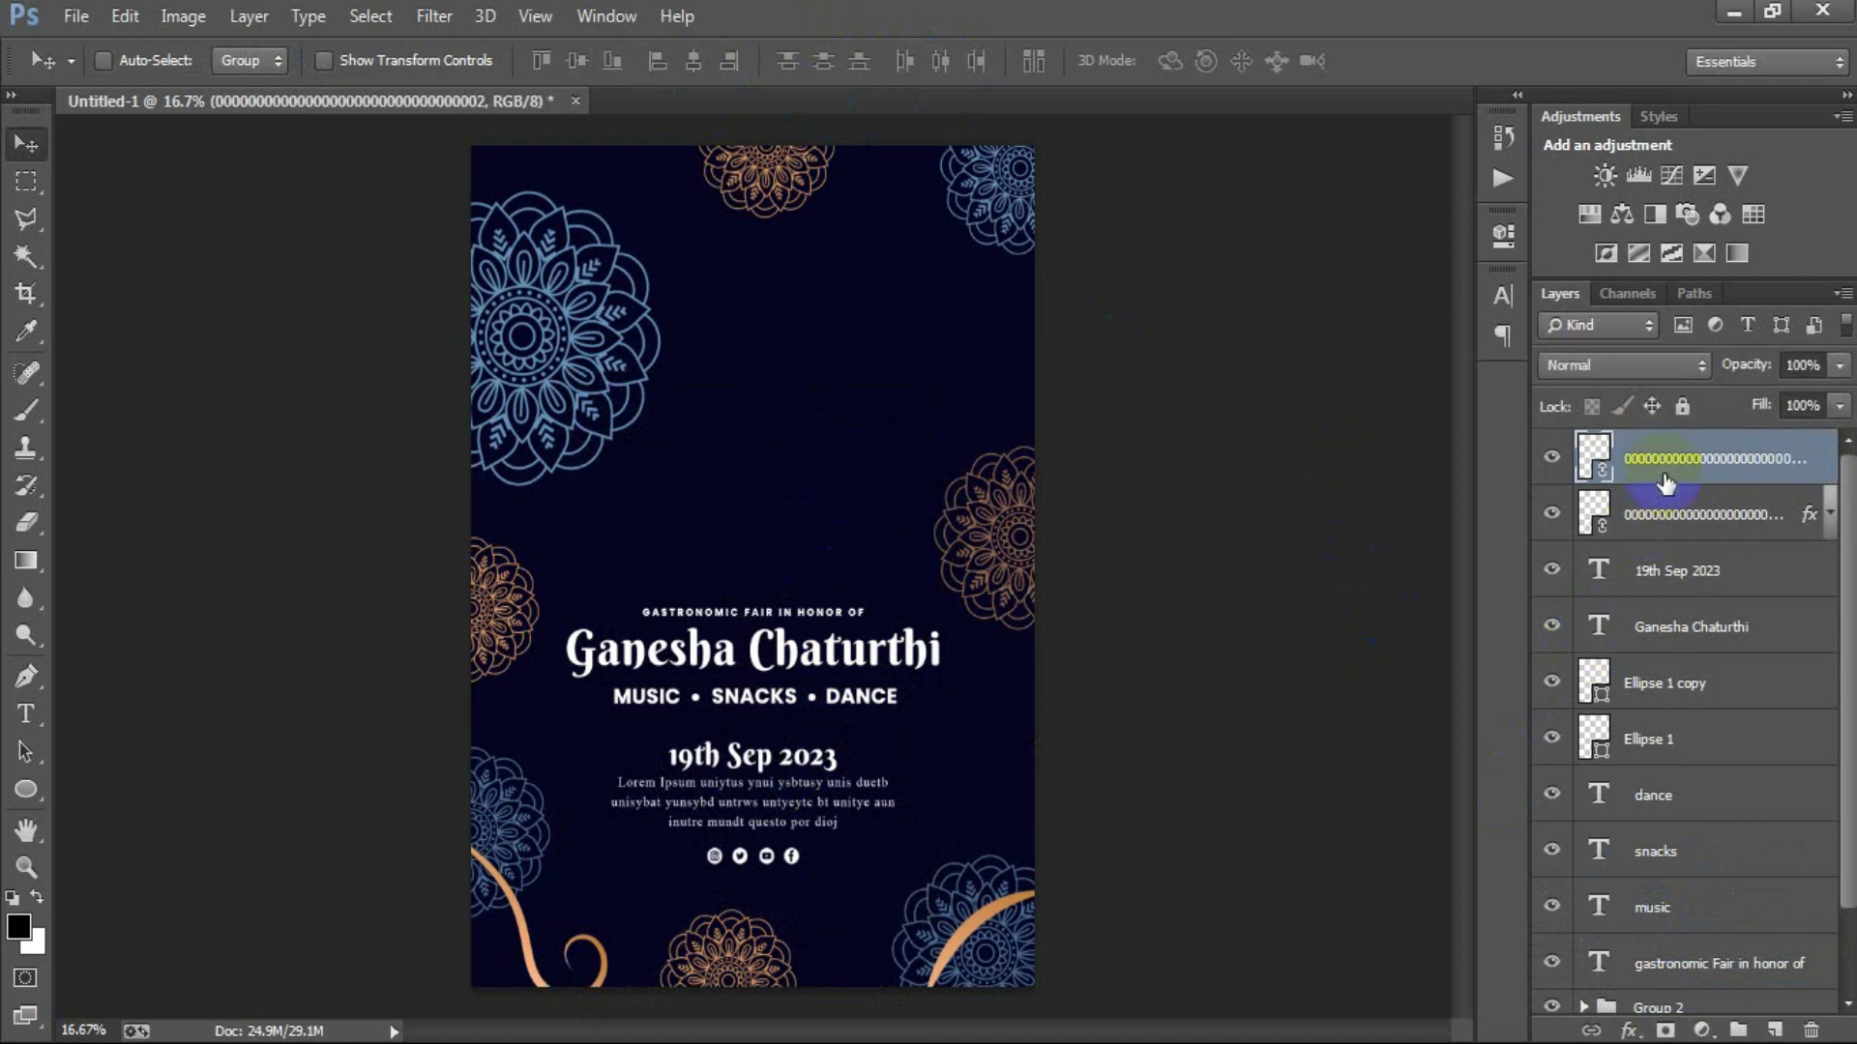
scroll(1691, 928, down, 1)
shift+click(1690, 927)
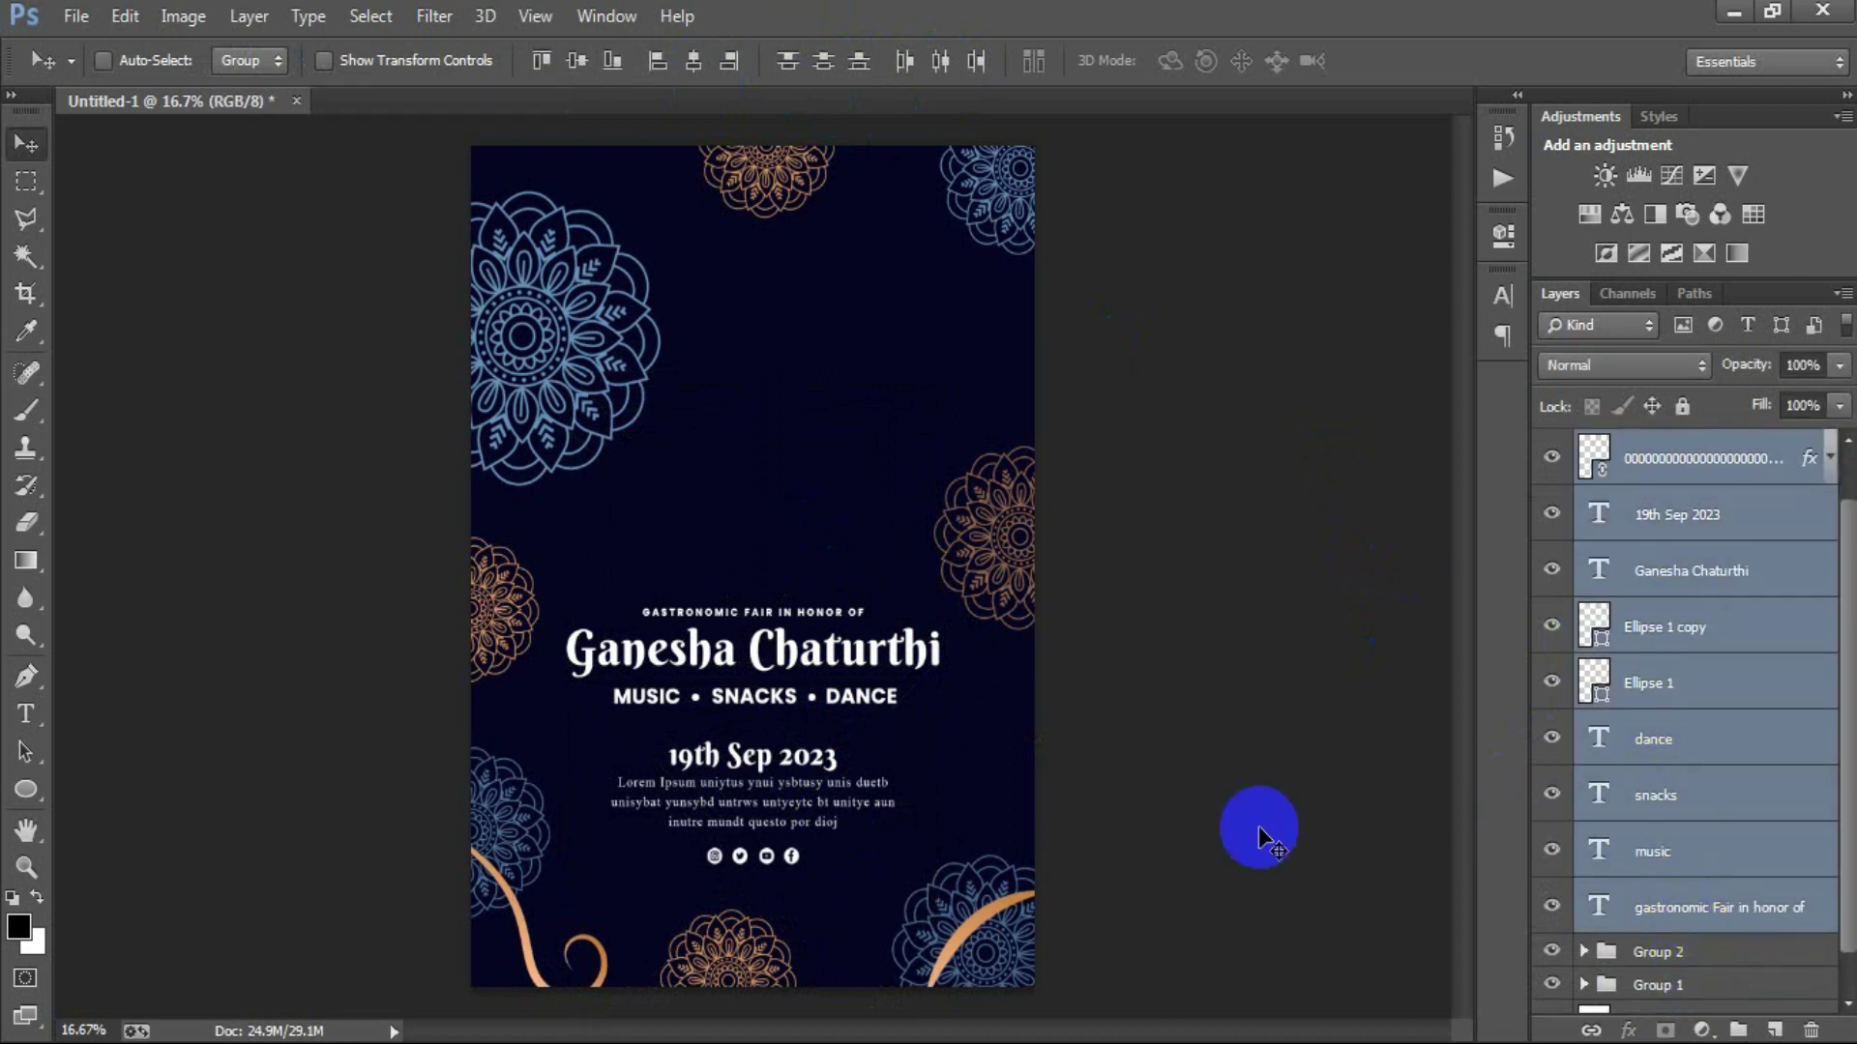
Group the title, event row, date, paragraph and icon layers as Group 3, shifted slightly lower.
key(ctrl+g)
key(shift+Down)
key(shift+Down)
key(shift+Down)
key(shift+Down)
key(shift+Down)
key(shift+Down)
key(shift+Down)
key(shift+Down)
key(shift+Down)
key(shift+Down)
key(shift+Down)
key(shift+Down)
key(shift+Down)
key(shift+Down)
key(shift+Down)
key(shift+Down)
key(shift+Down)
key(shift+Down)
key(shift+Down)
key(shift+Down)
key(shift+Down)
key(shift+Down)
key(shift+Down)
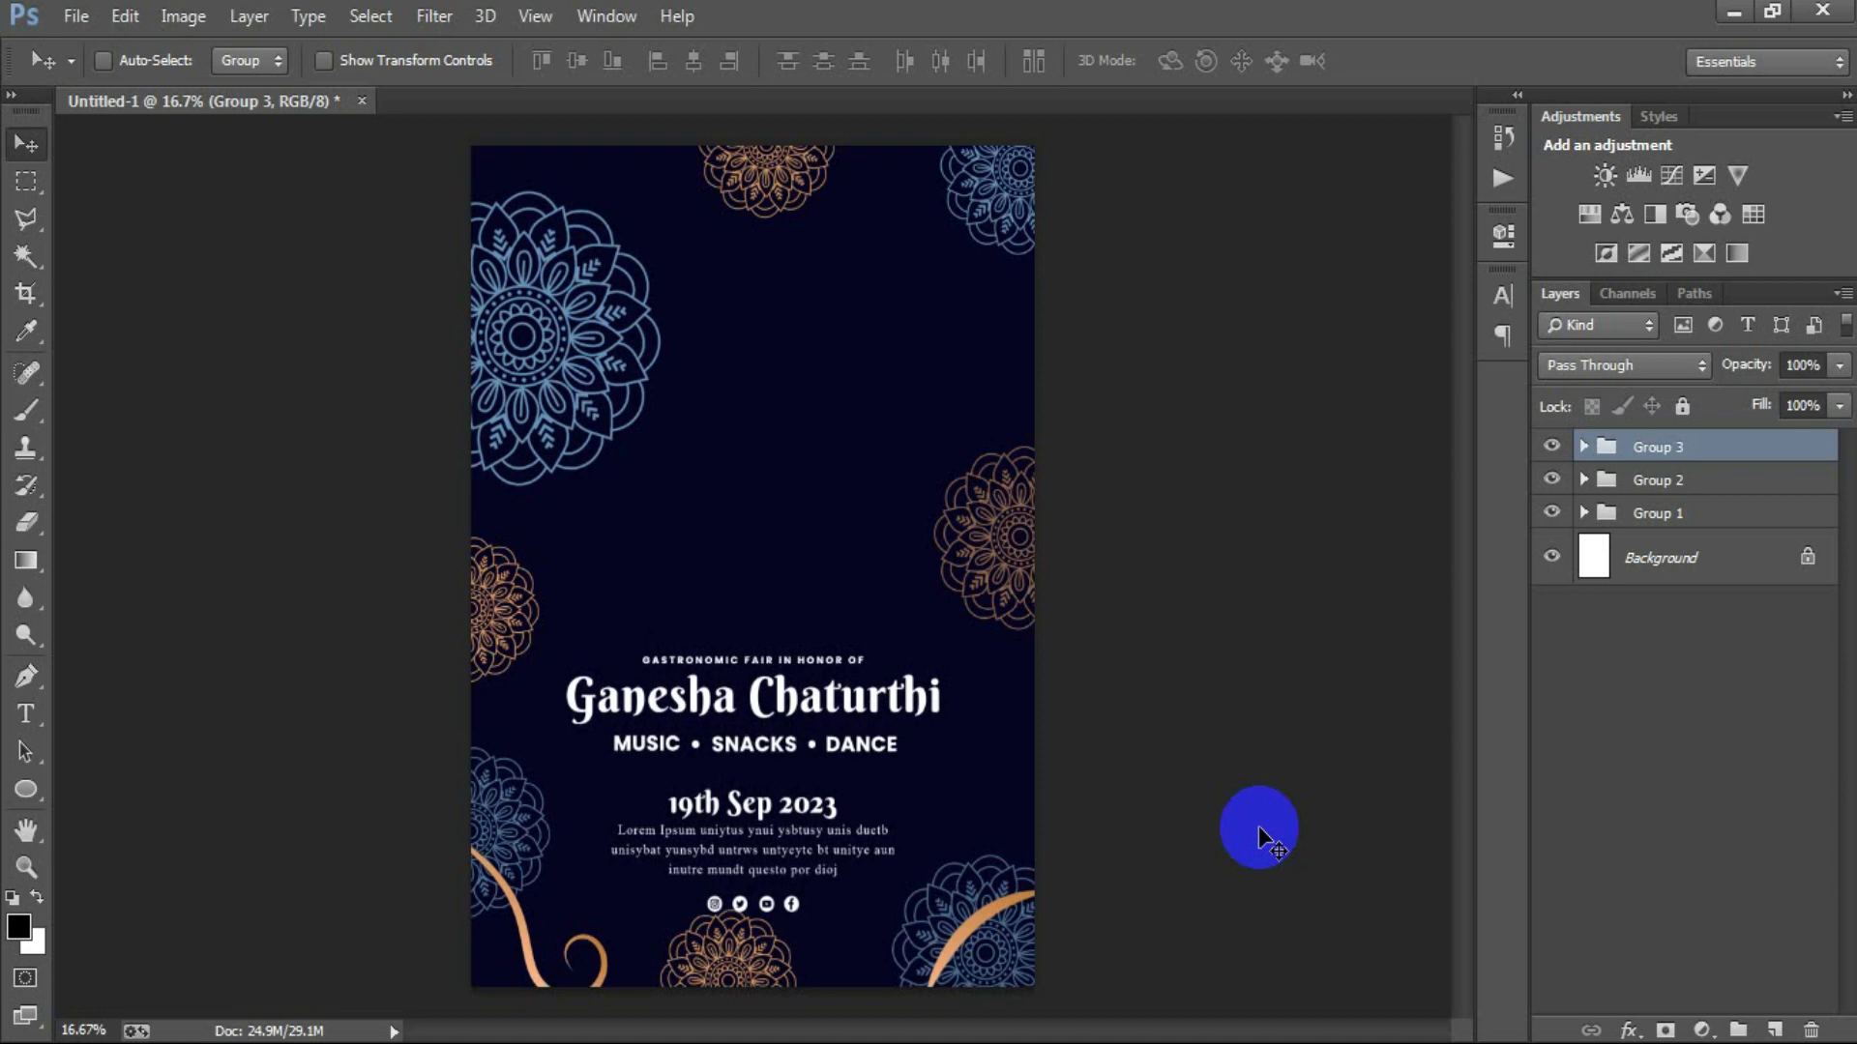
key(shift+Down)
key(shift+Up)
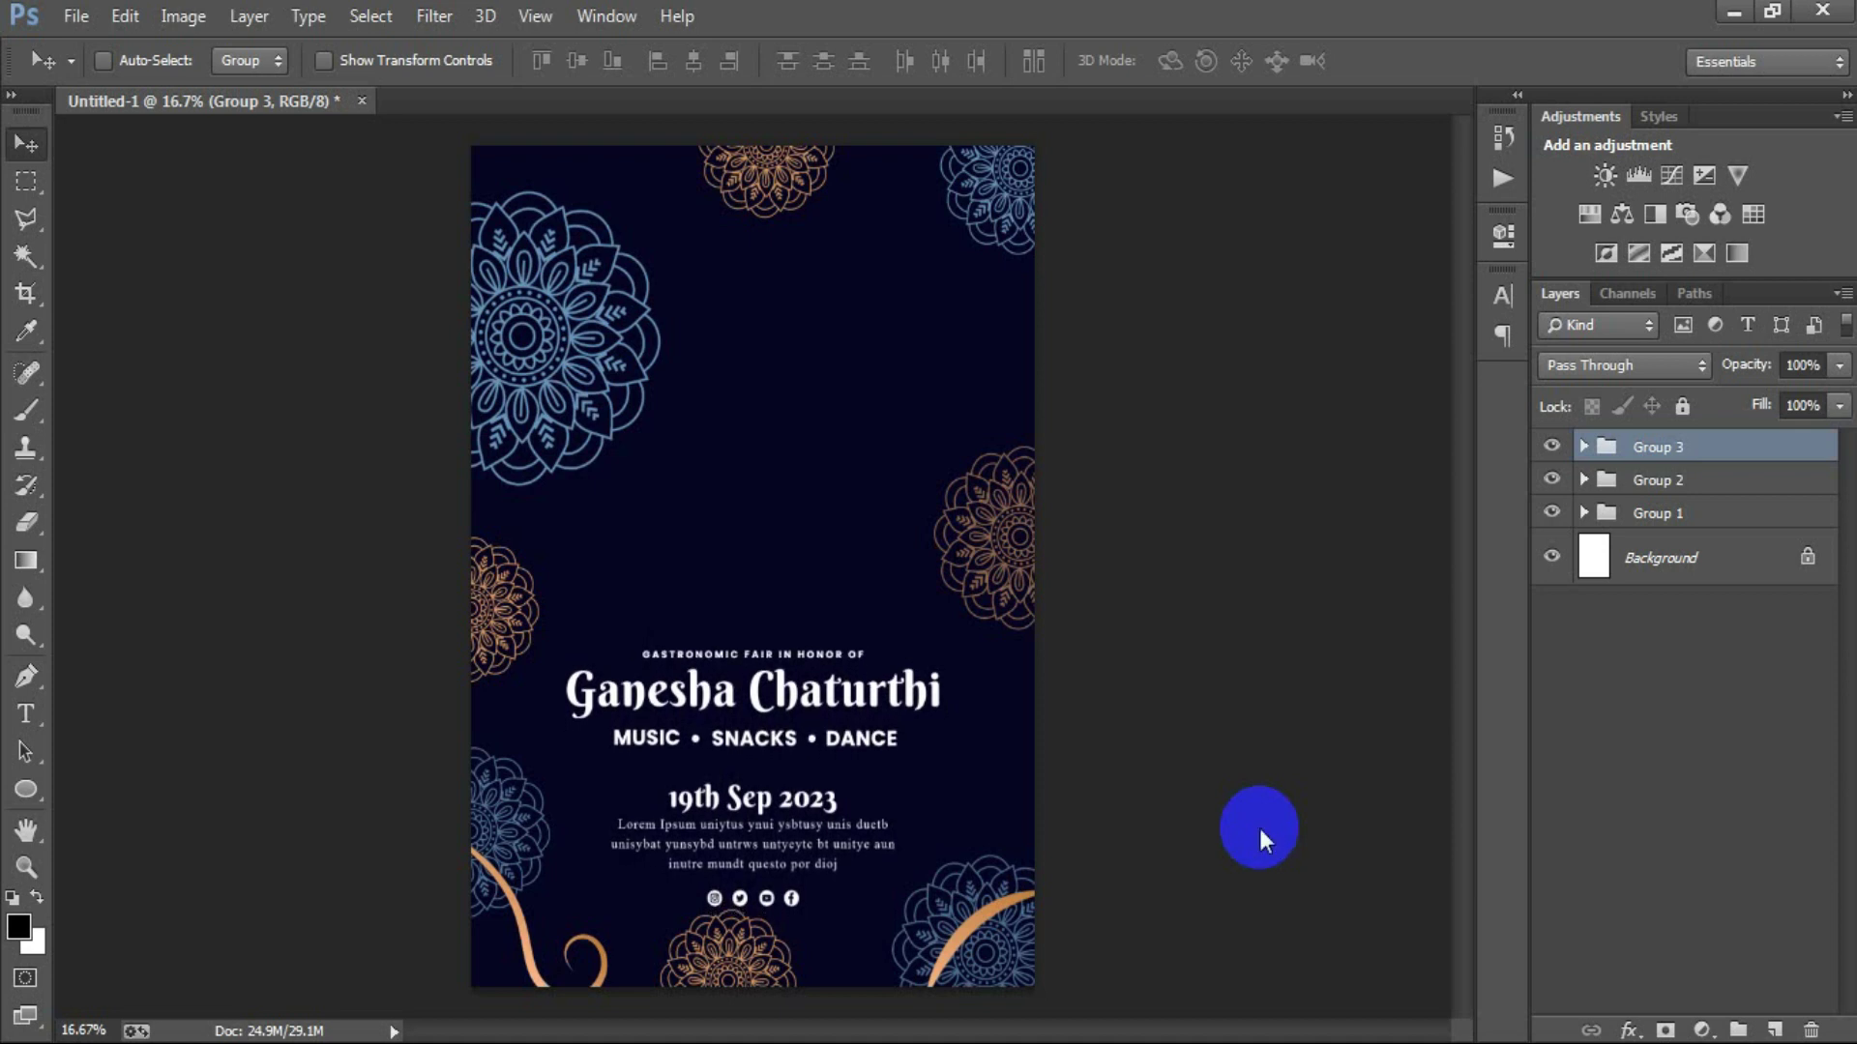
Place the Ganesha drawing (file 008) at about 22% scale above the title.
click(75, 15)
click(145, 455)
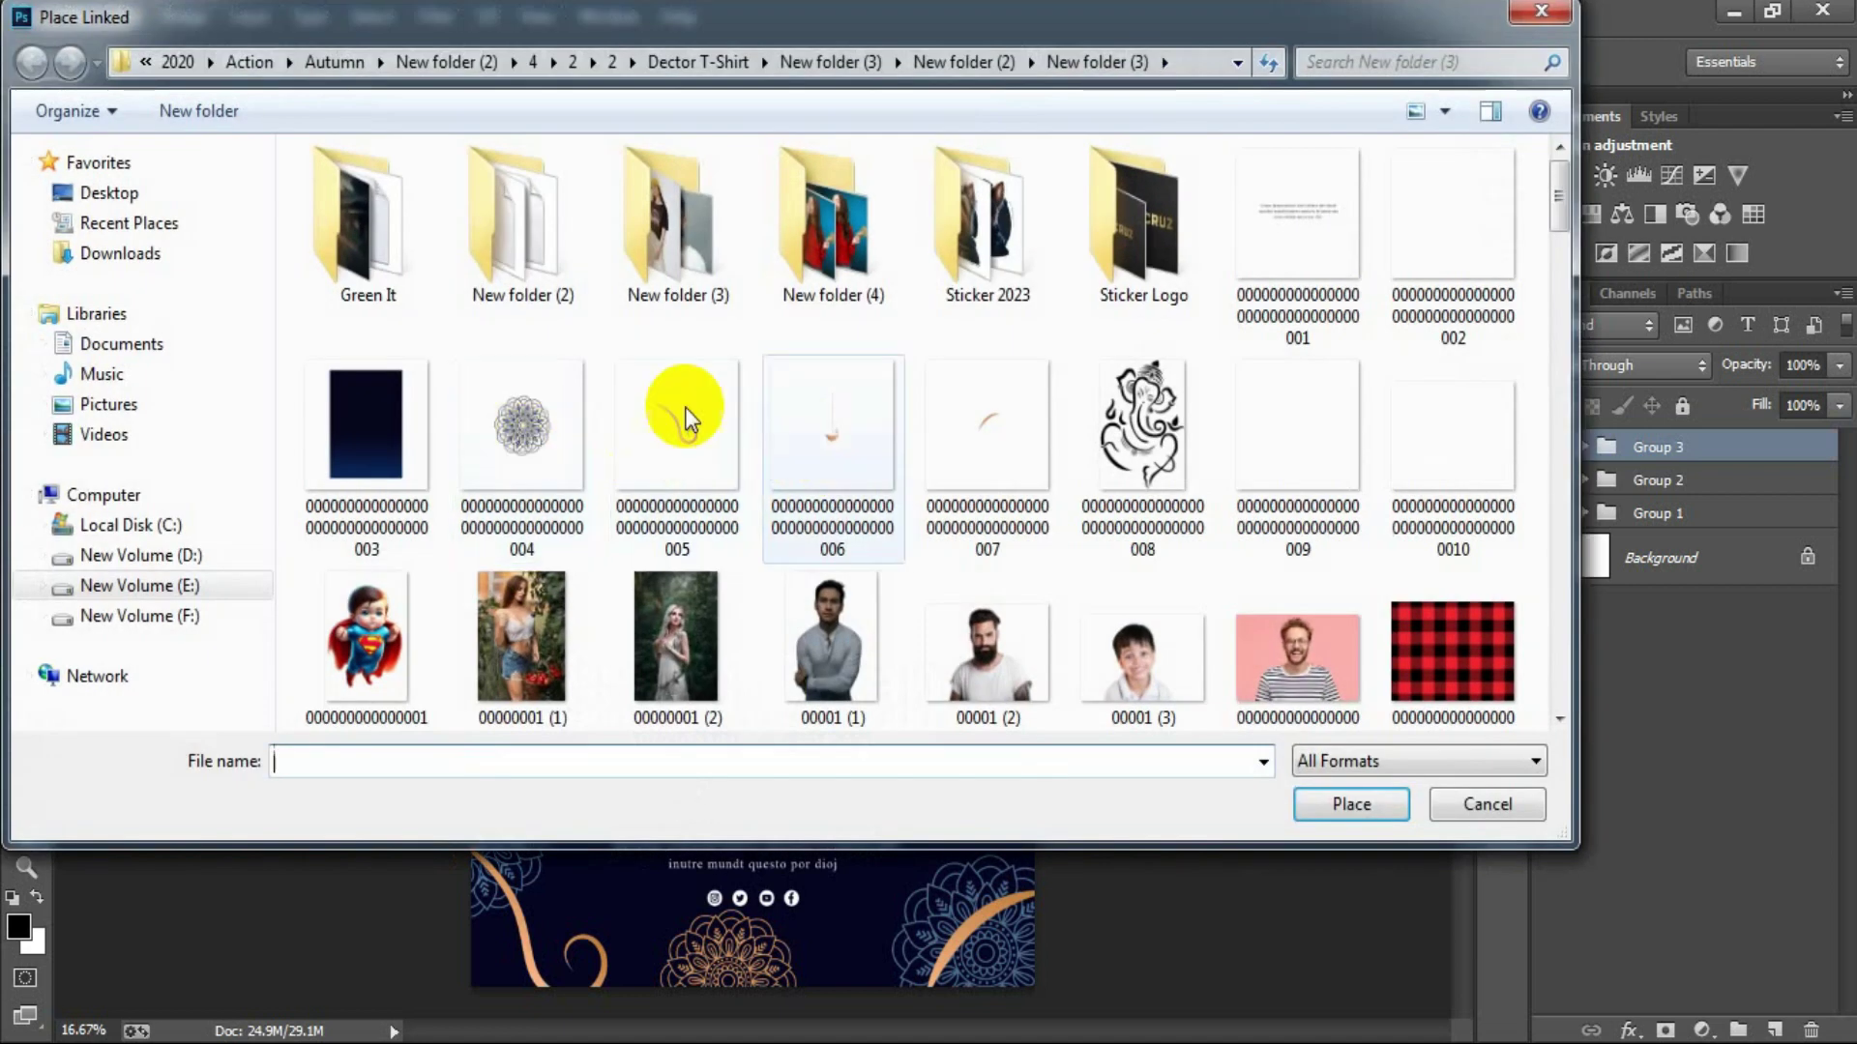
click(1447, 254)
click(1204, 431)
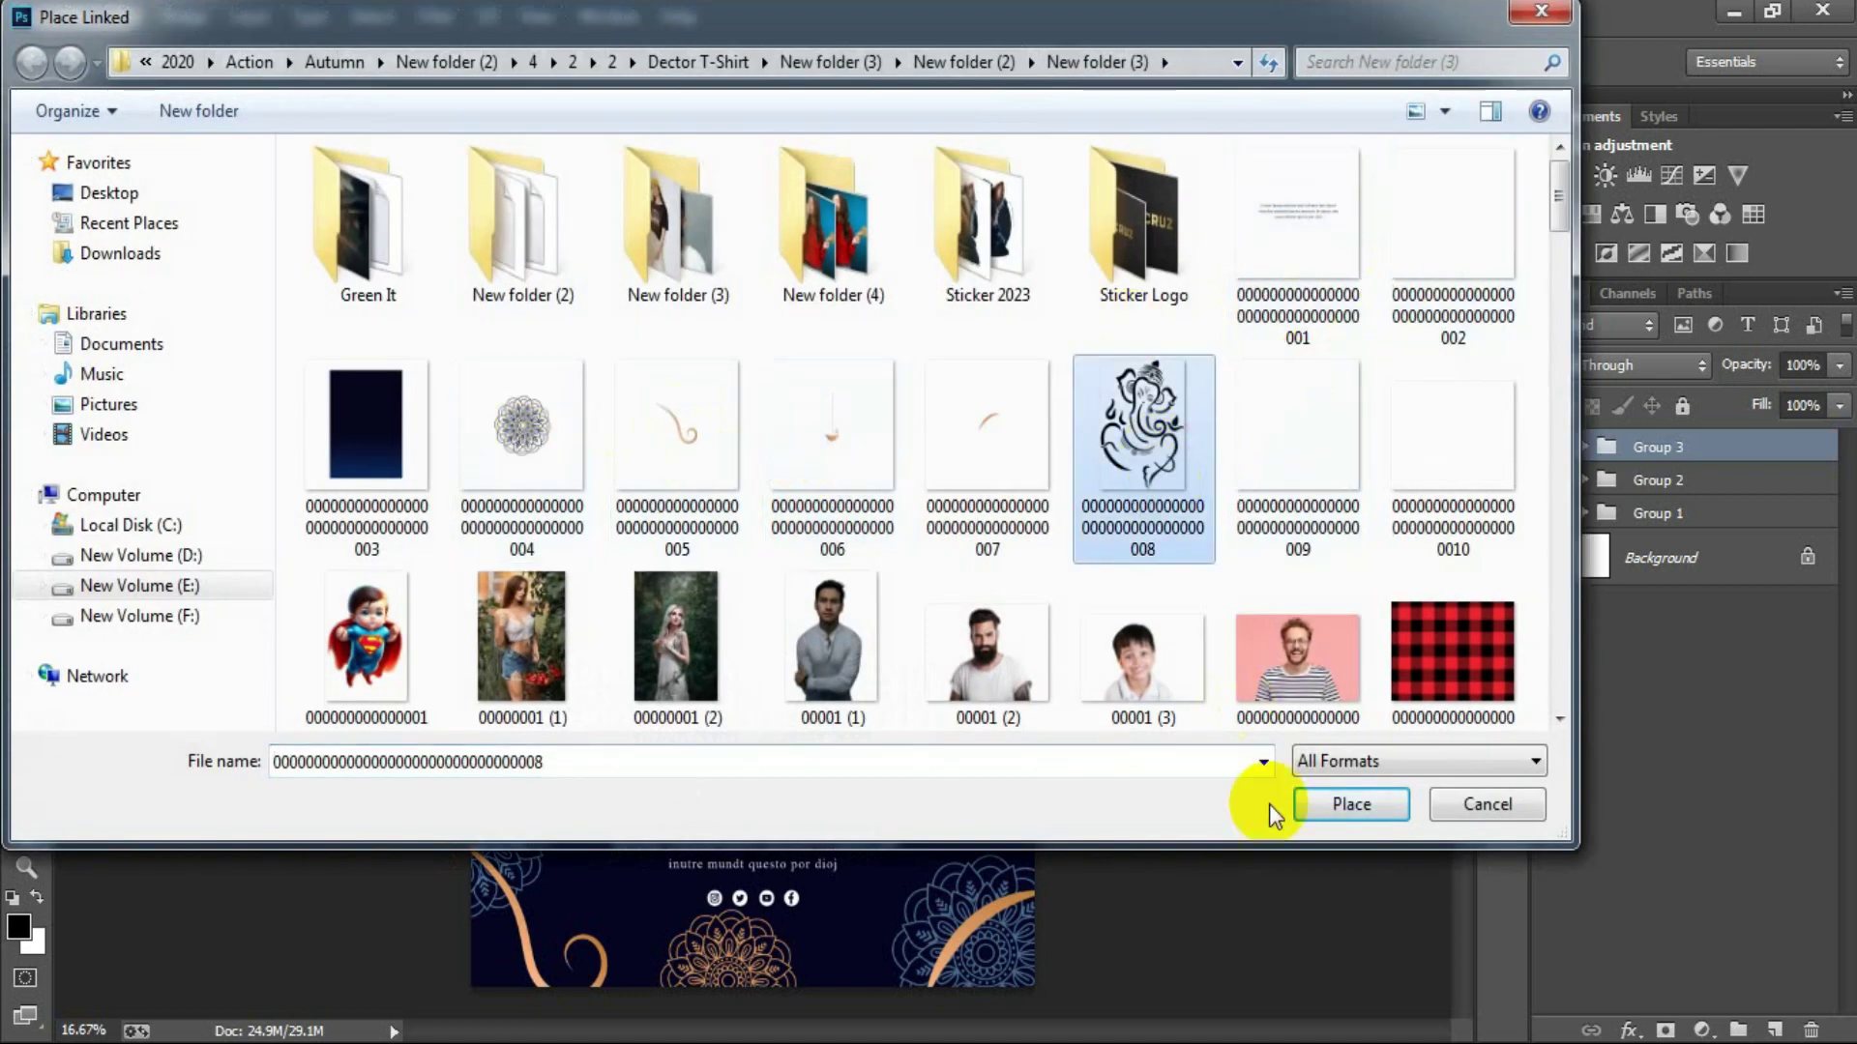
click(1329, 805)
drag(1023, 987, 894, 716)
drag(804, 550, 818, 466)
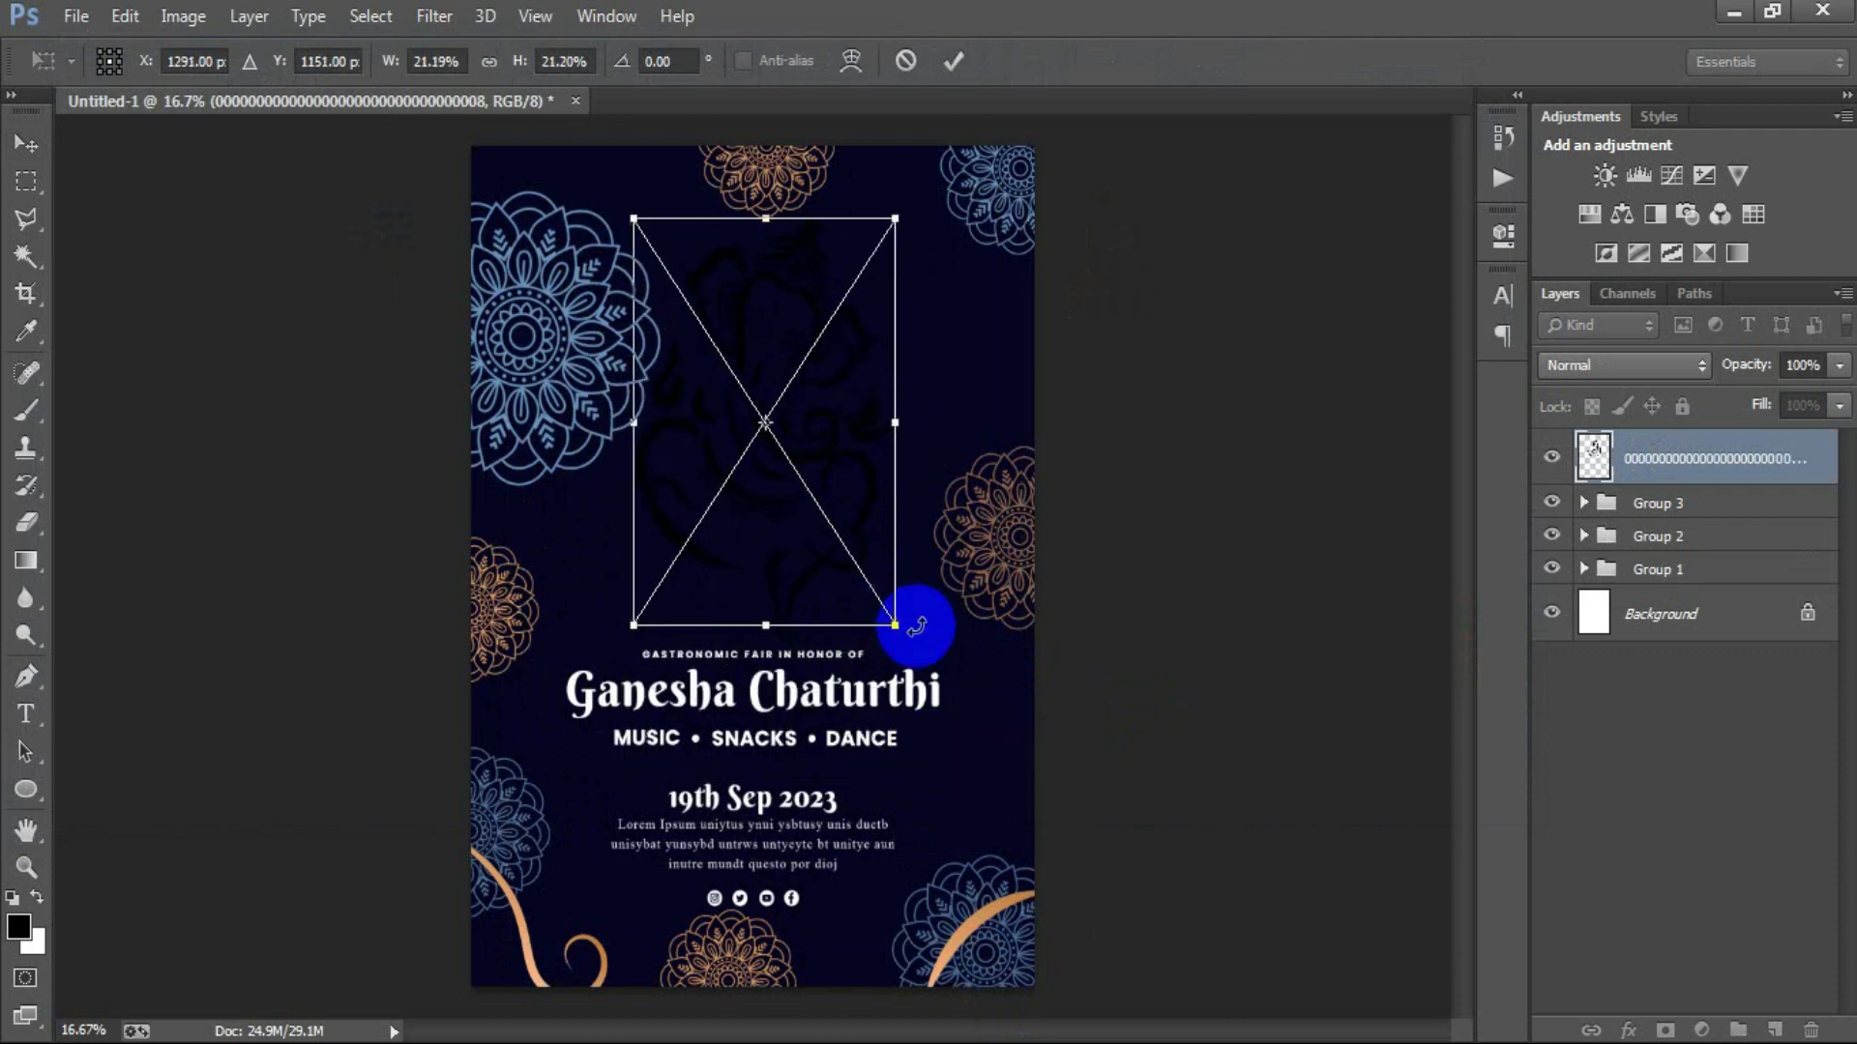
drag(895, 624, 904, 632)
click(949, 64)
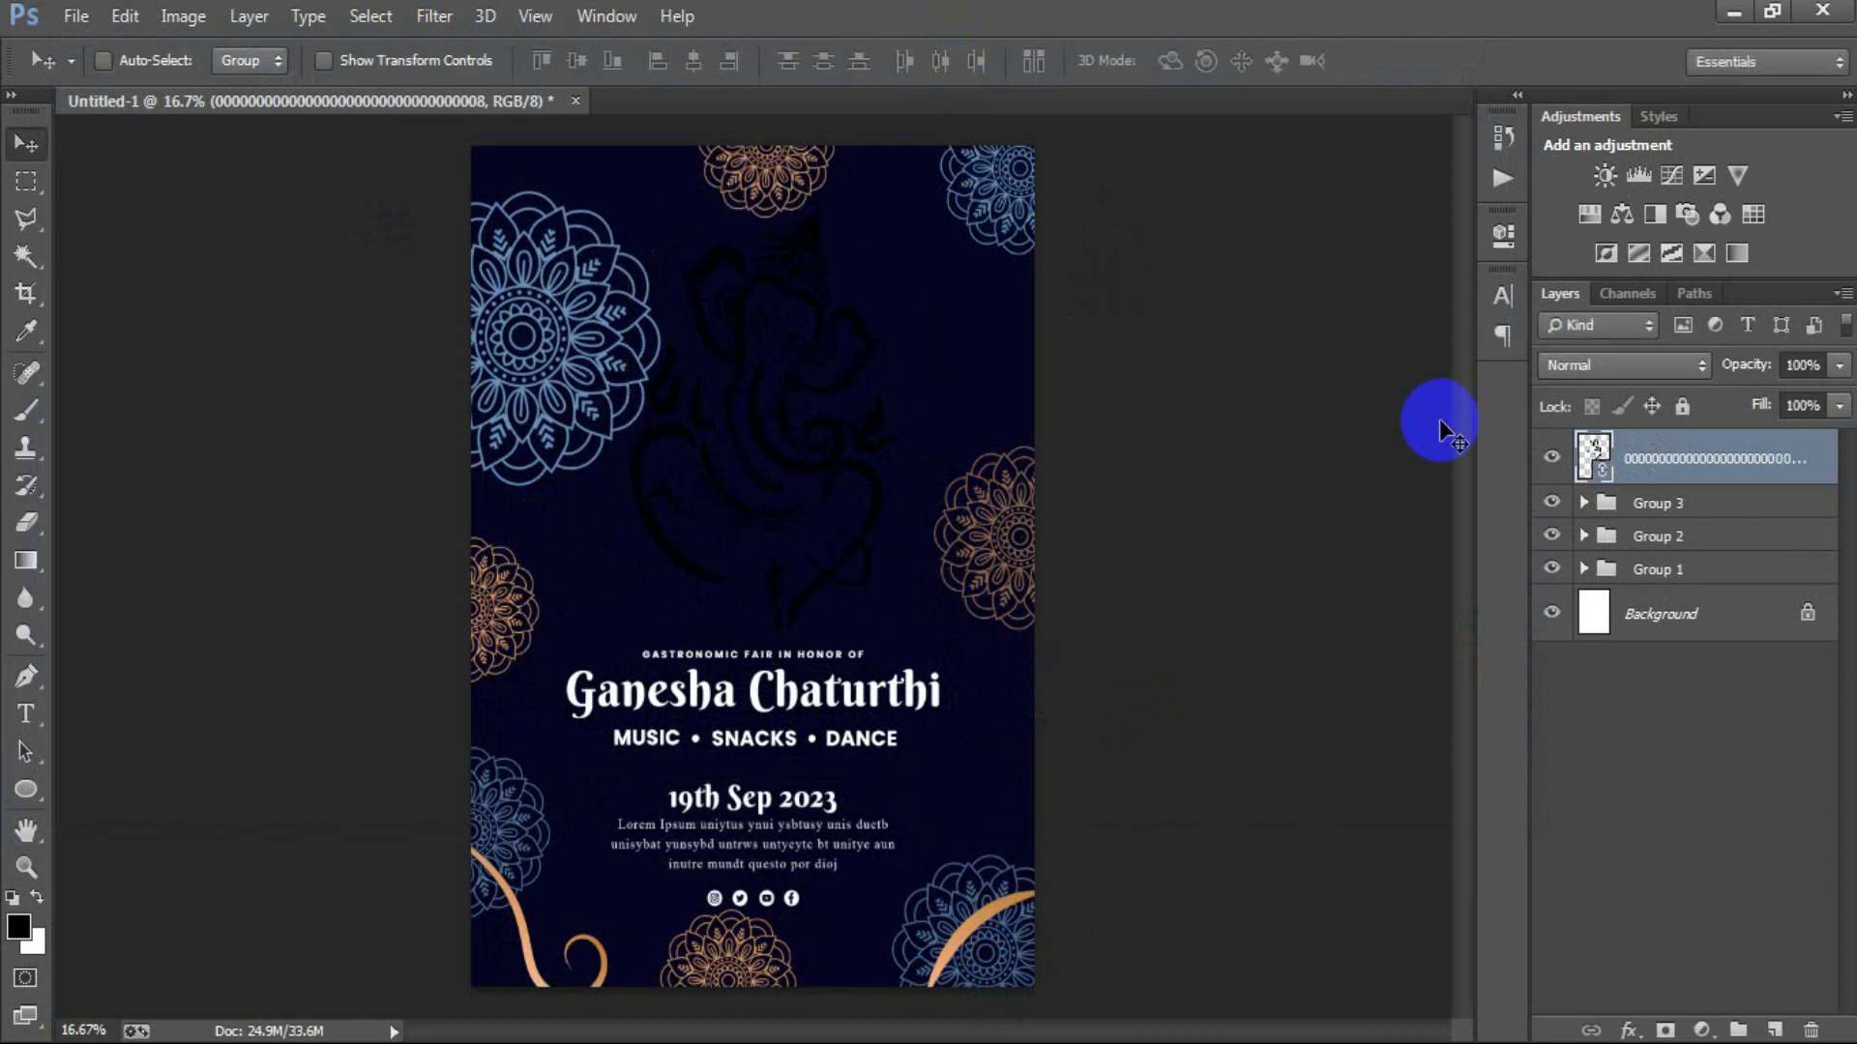
double_click(1788, 461)
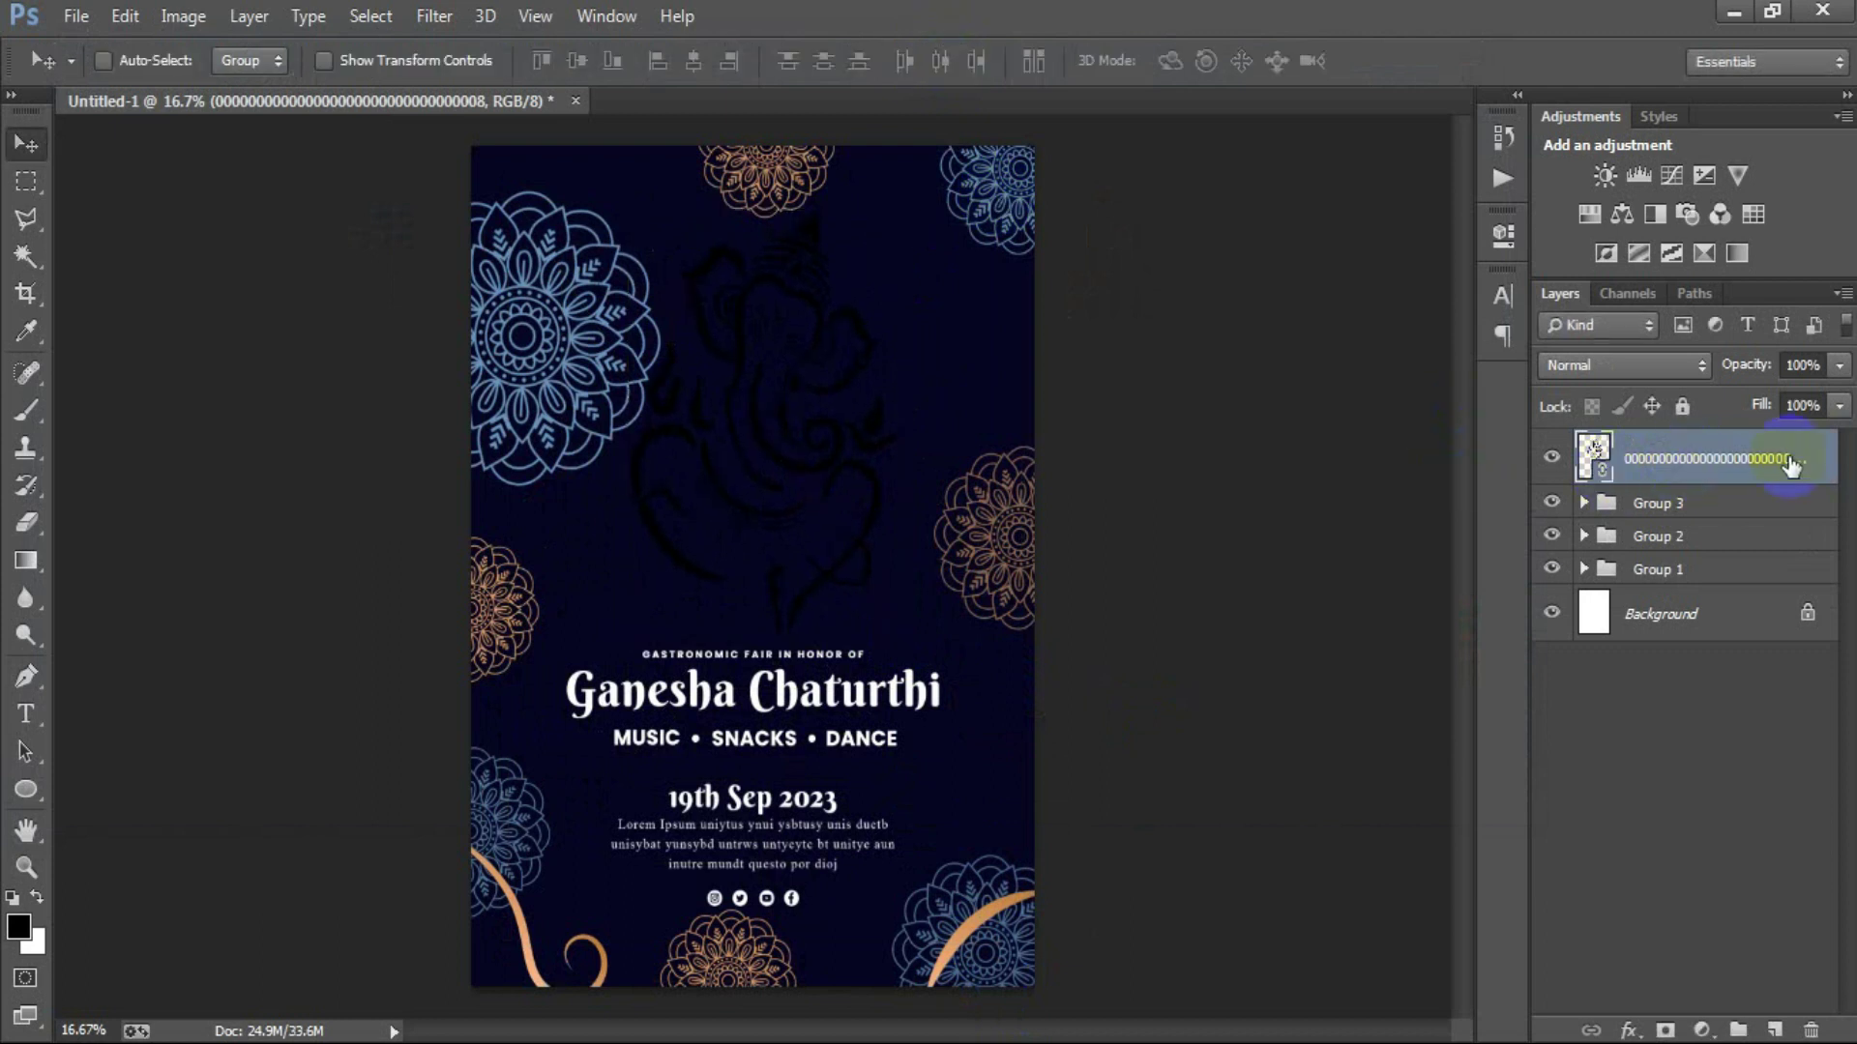
Add a Gradient Overlay to Ganesha with its right stop set to peach FFBA87.
double_click(1826, 455)
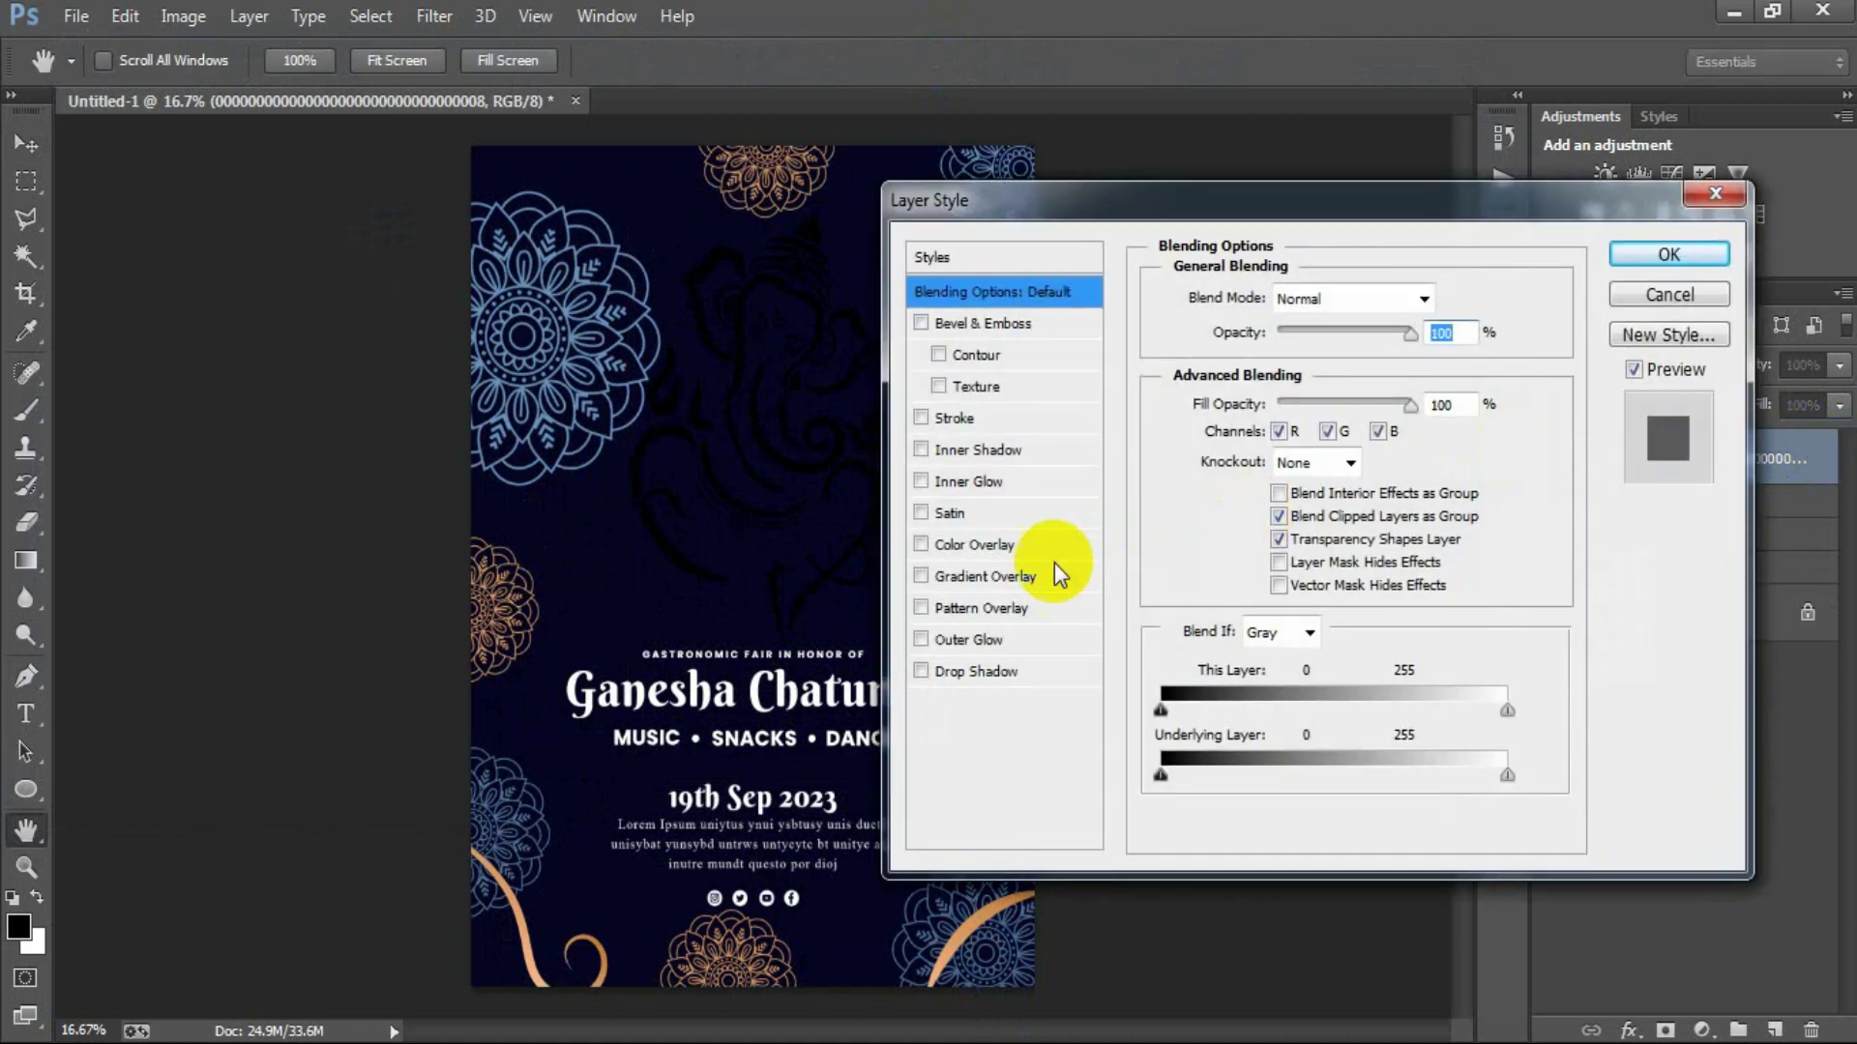
click(1006, 580)
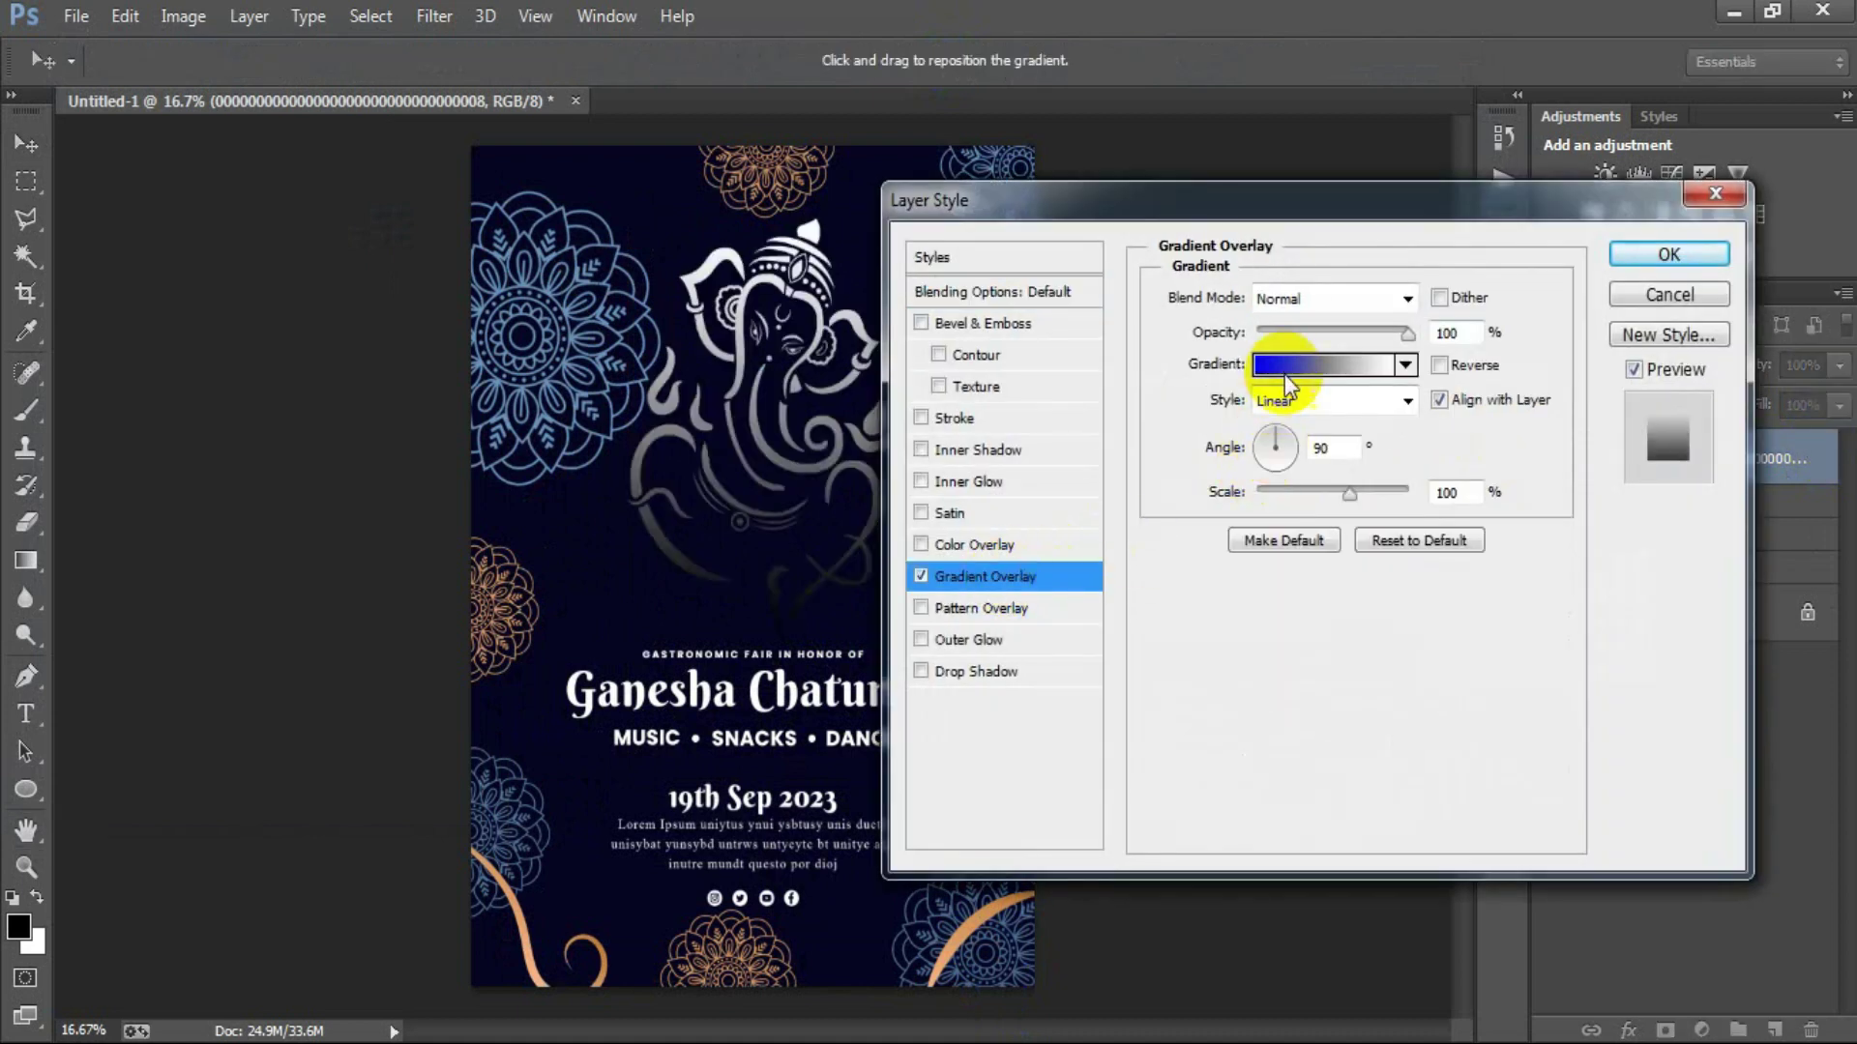
click(1285, 366)
click(1493, 635)
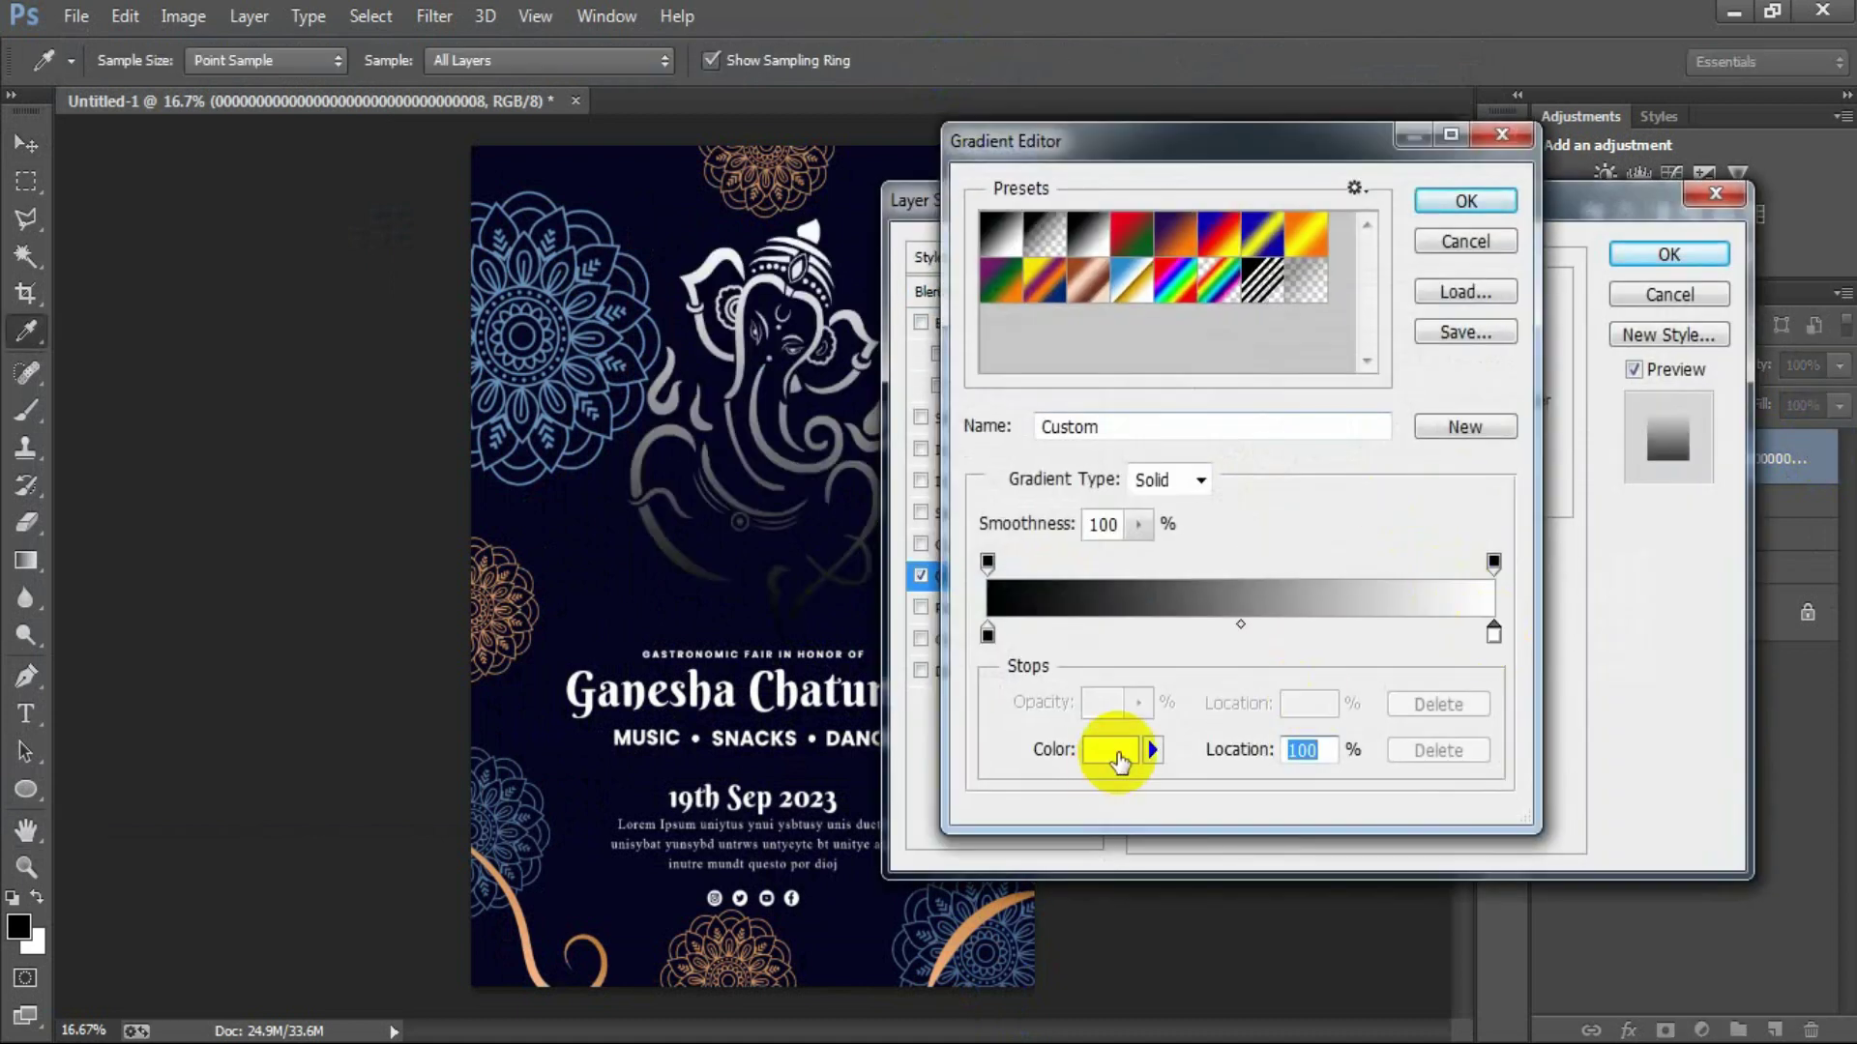
click(1111, 750)
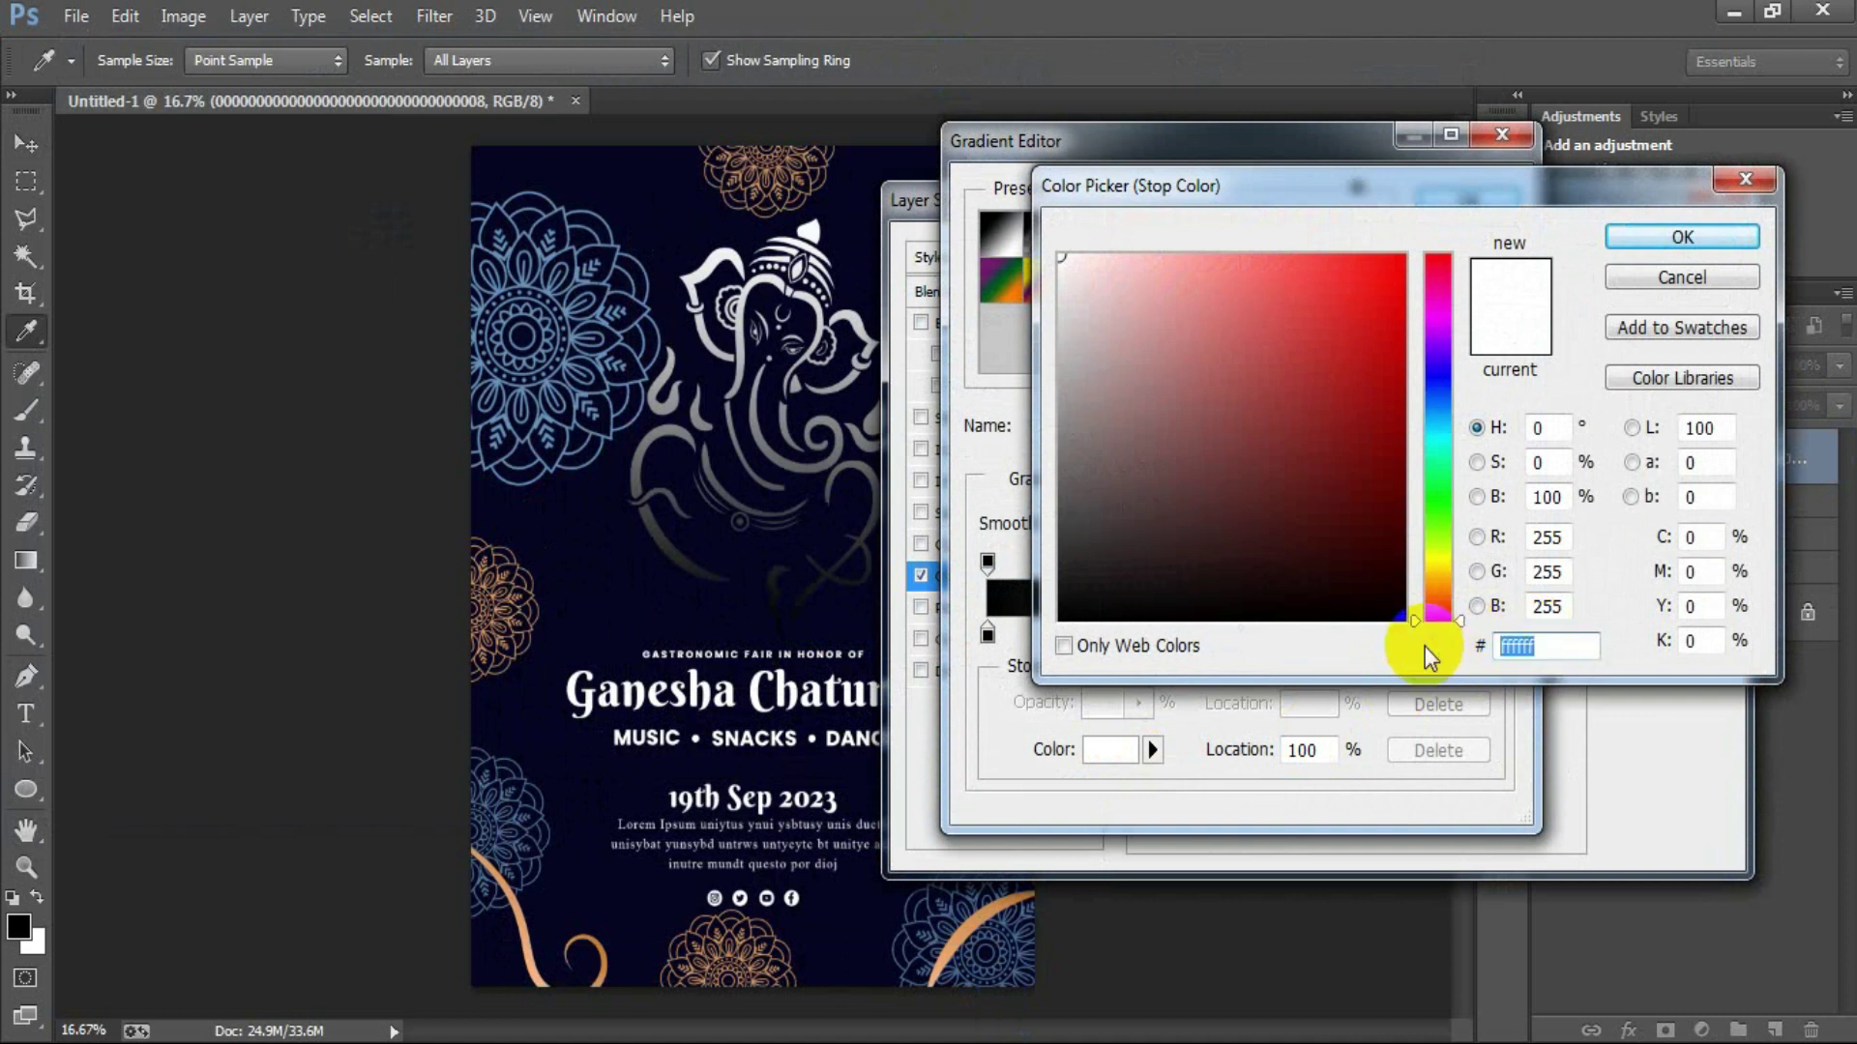
text(00FFBA87)
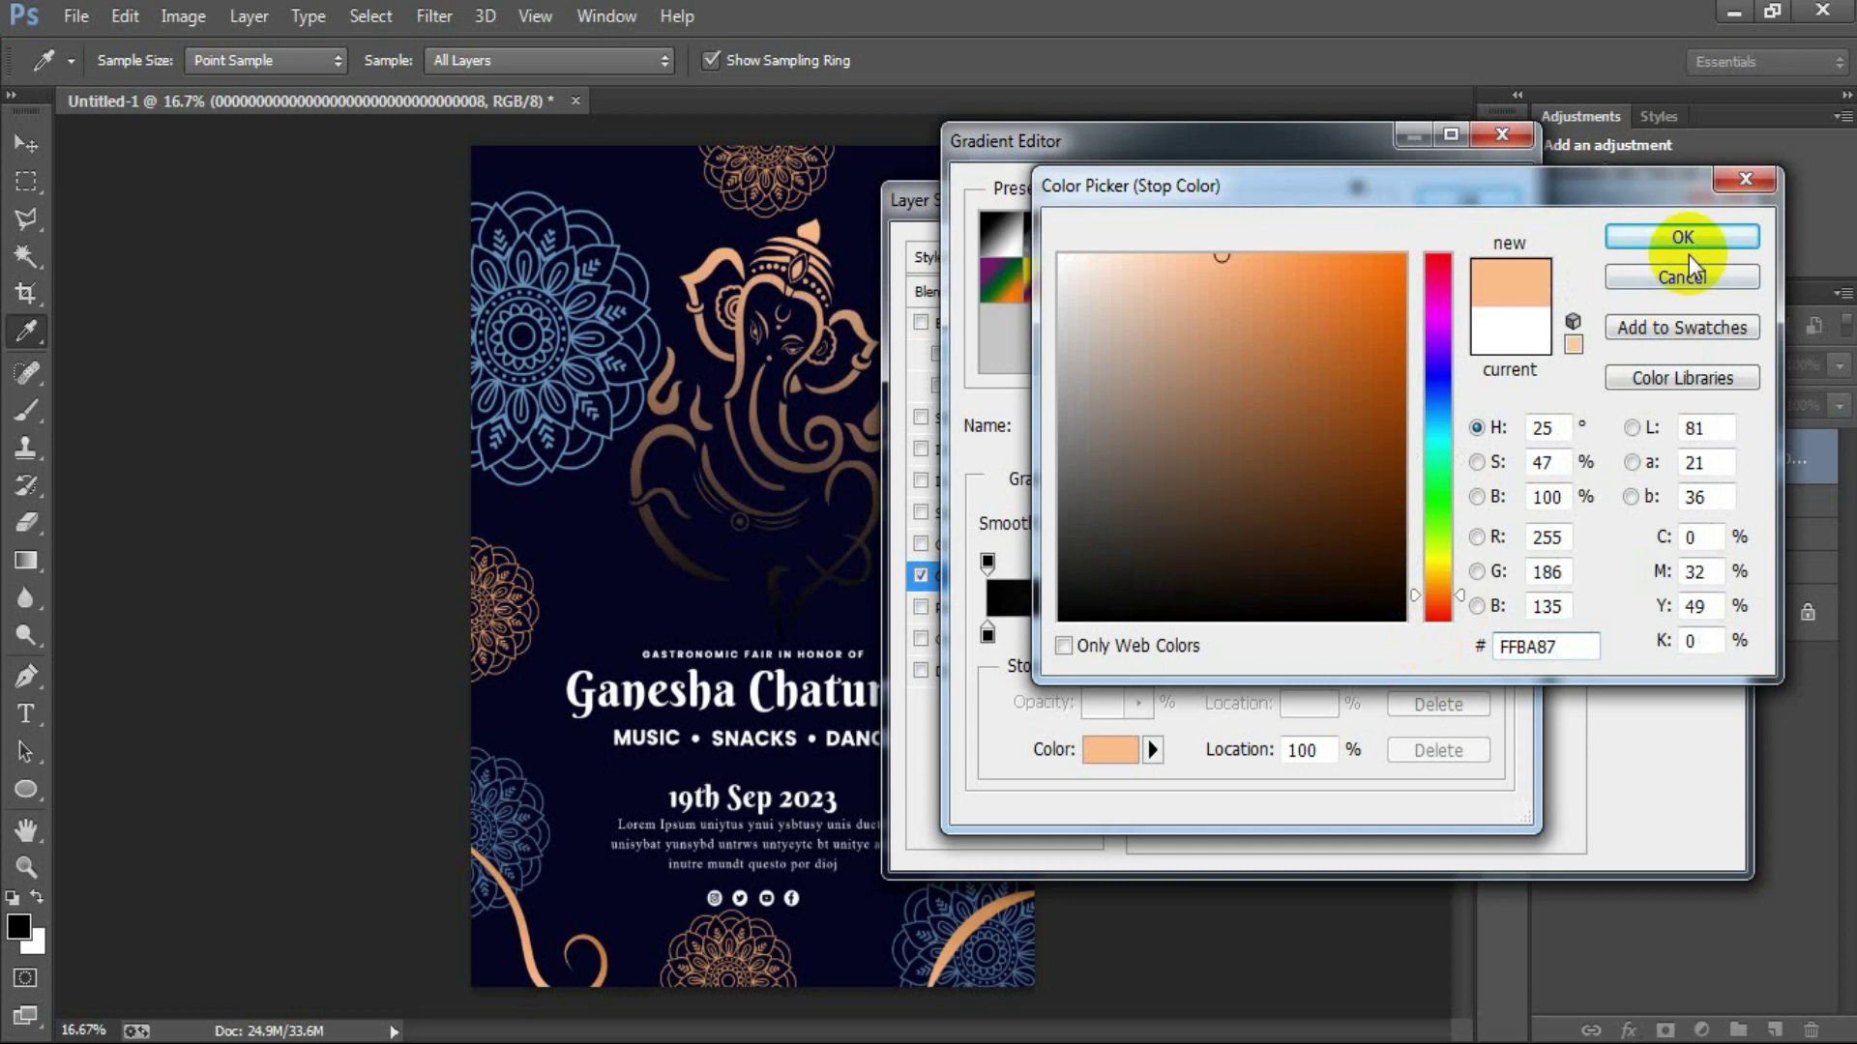
click(1683, 238)
Set the gradient's left stop to brown C88747 and keep the gradient.
click(988, 633)
click(1095, 752)
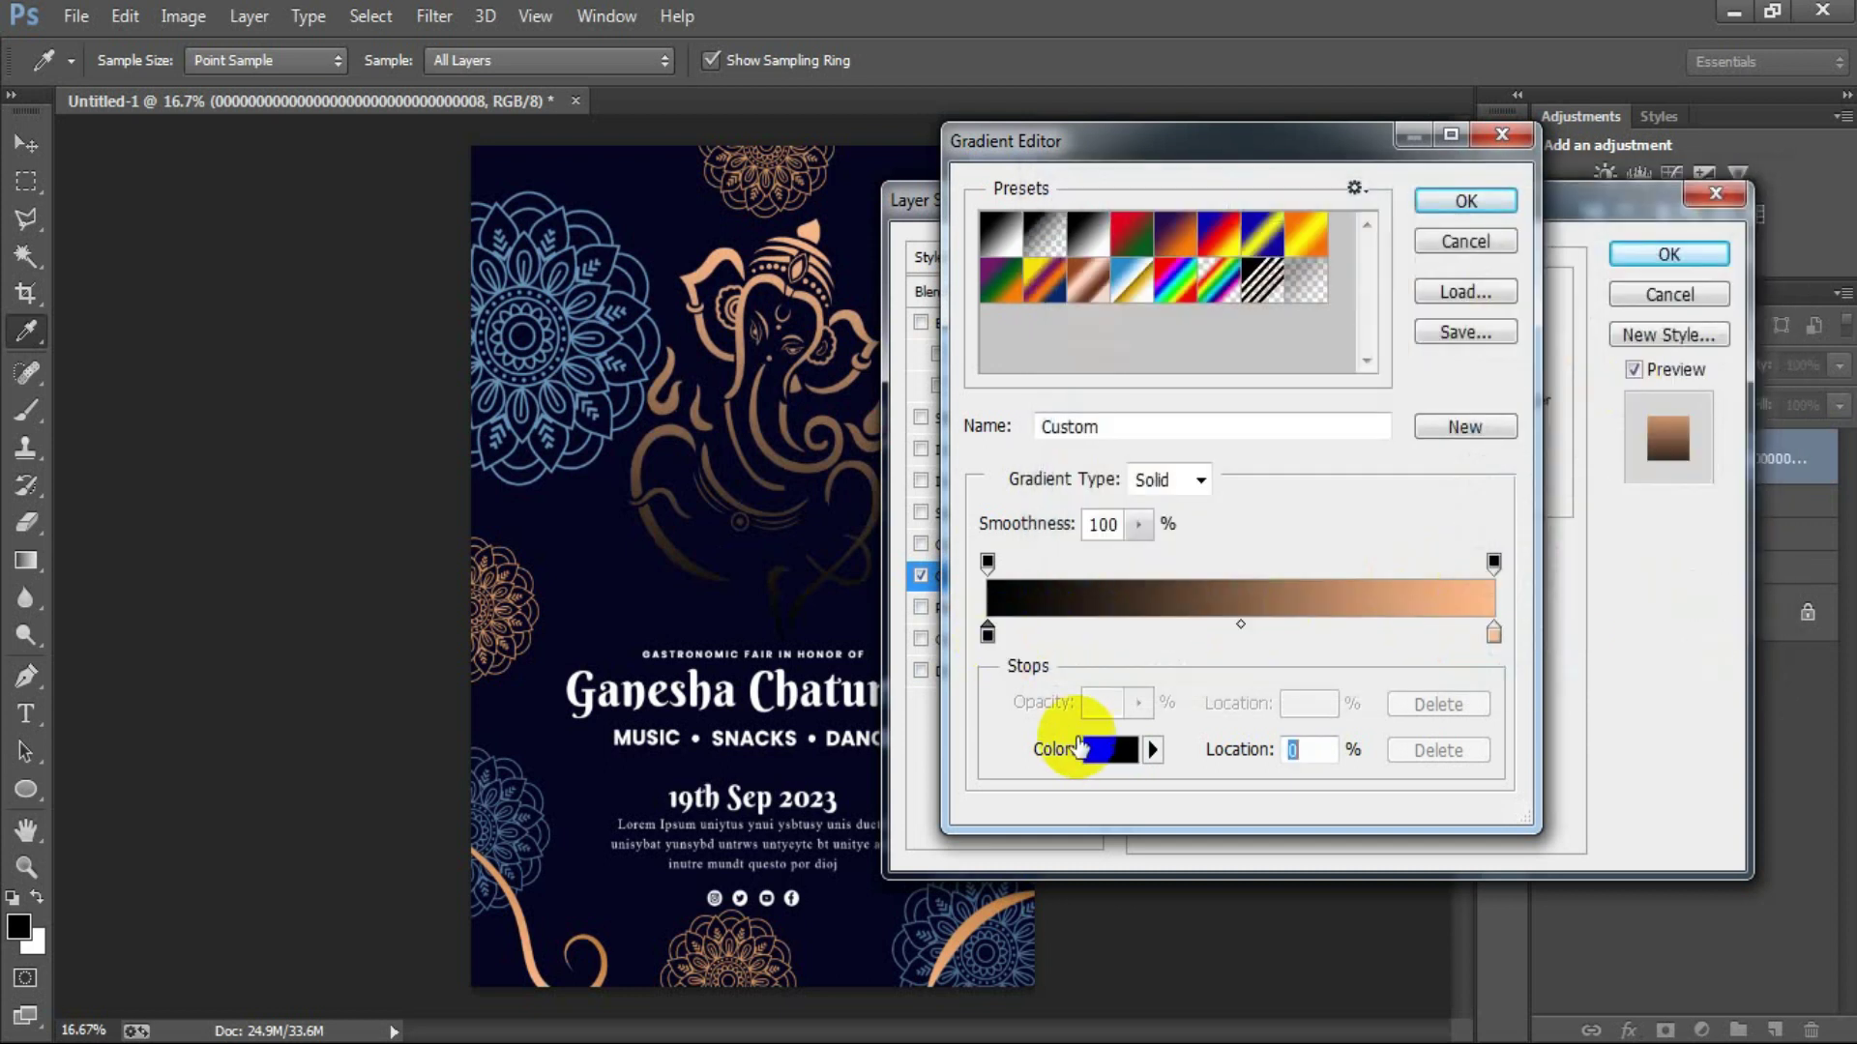
drag(1567, 650, 1462, 658)
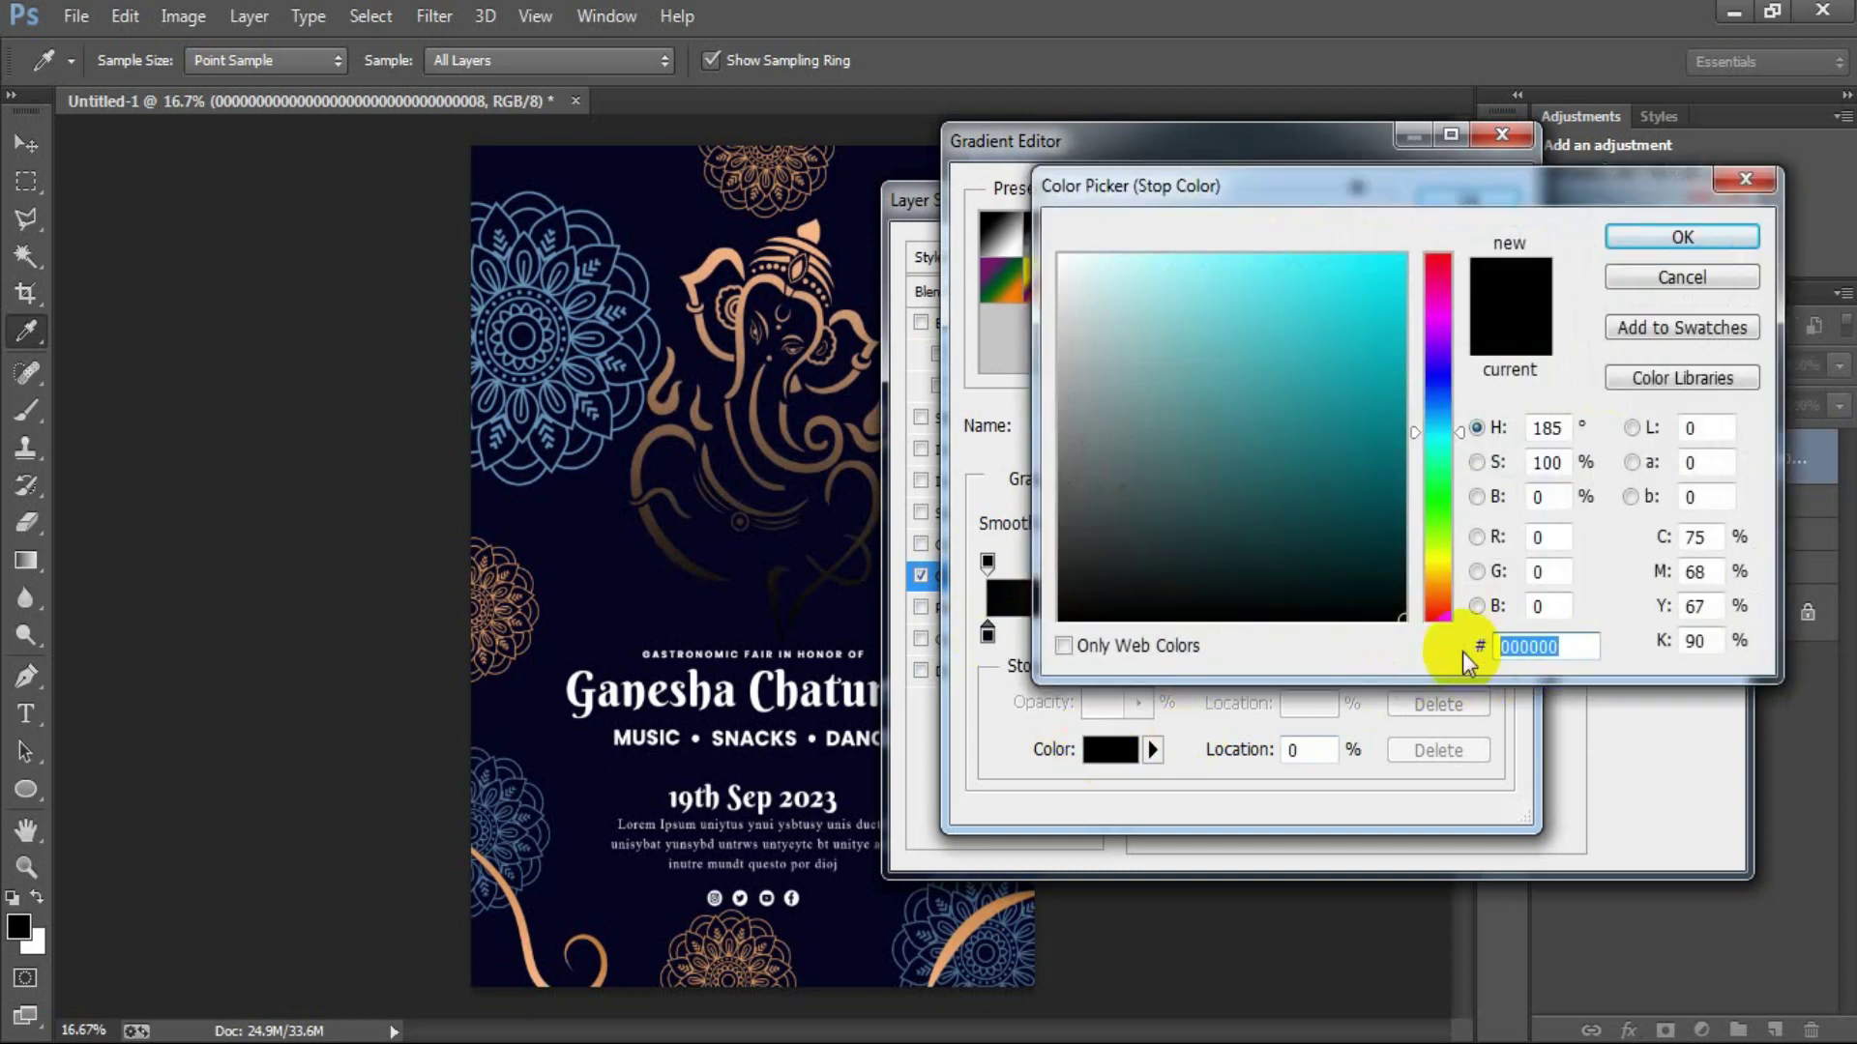
text(c)
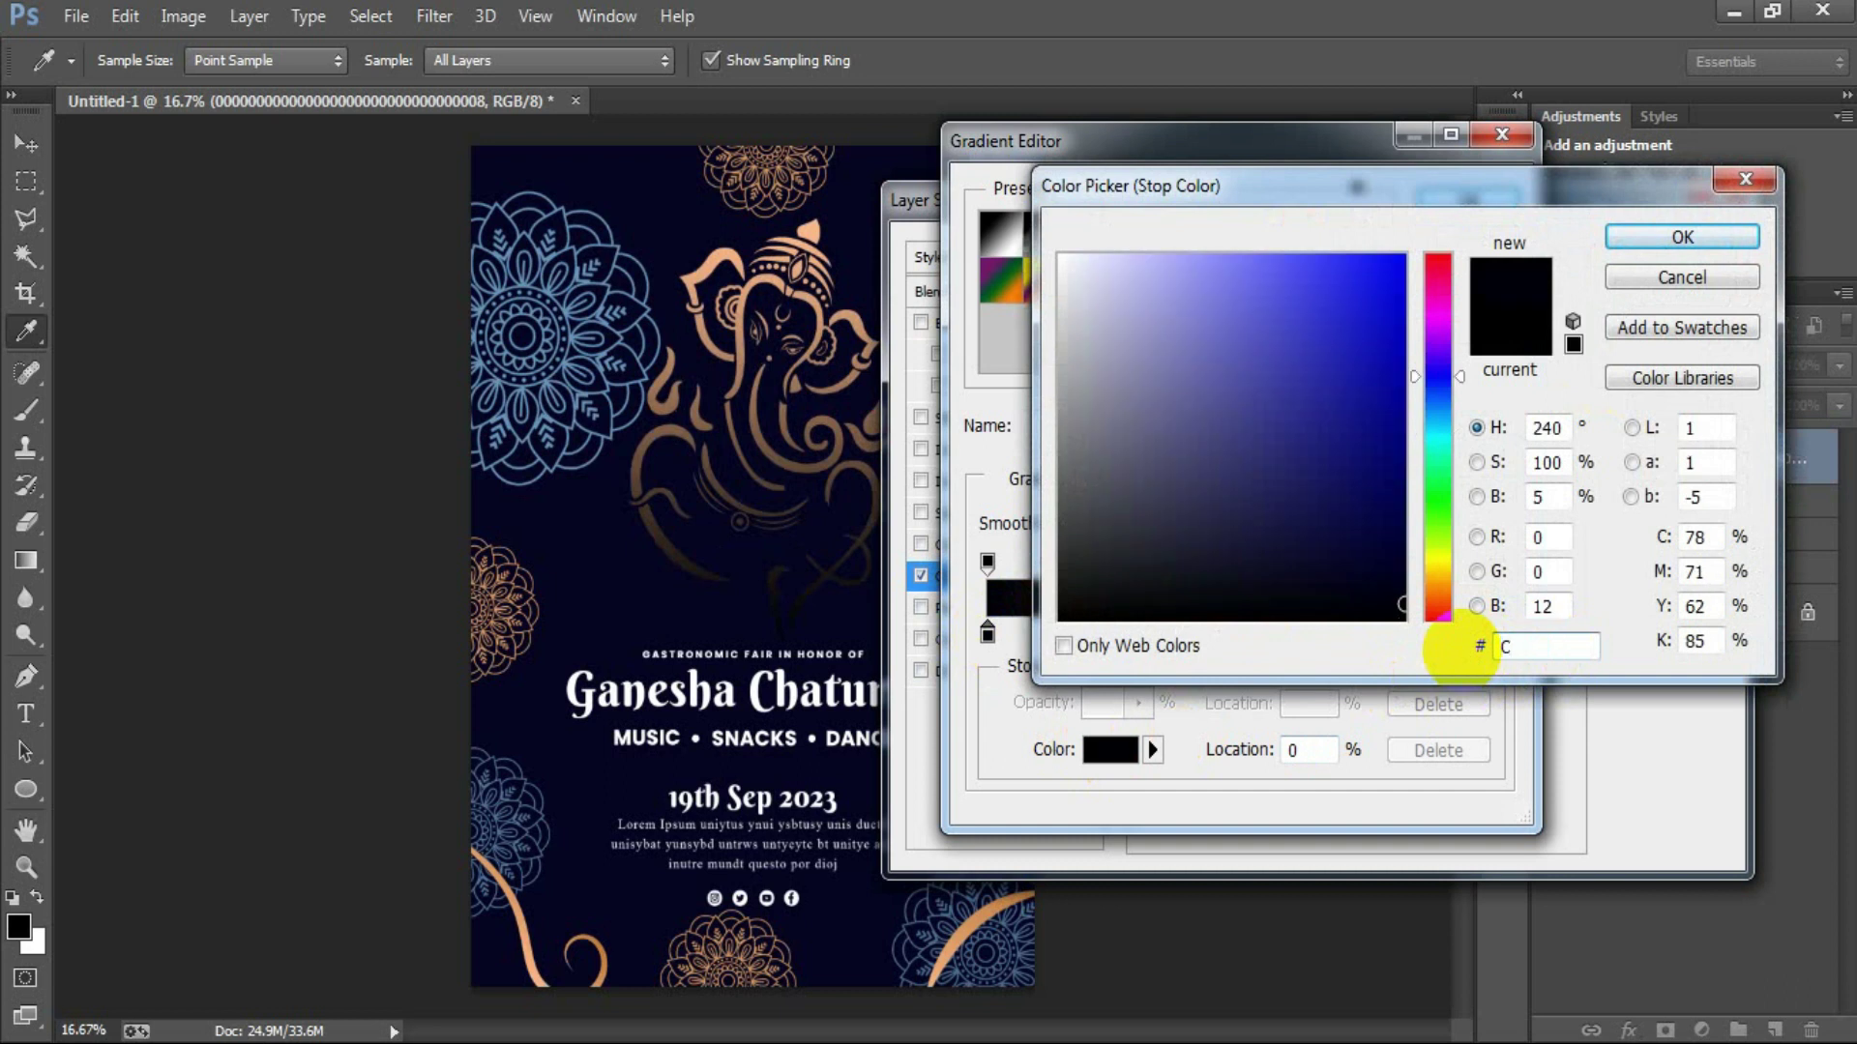
text(88)
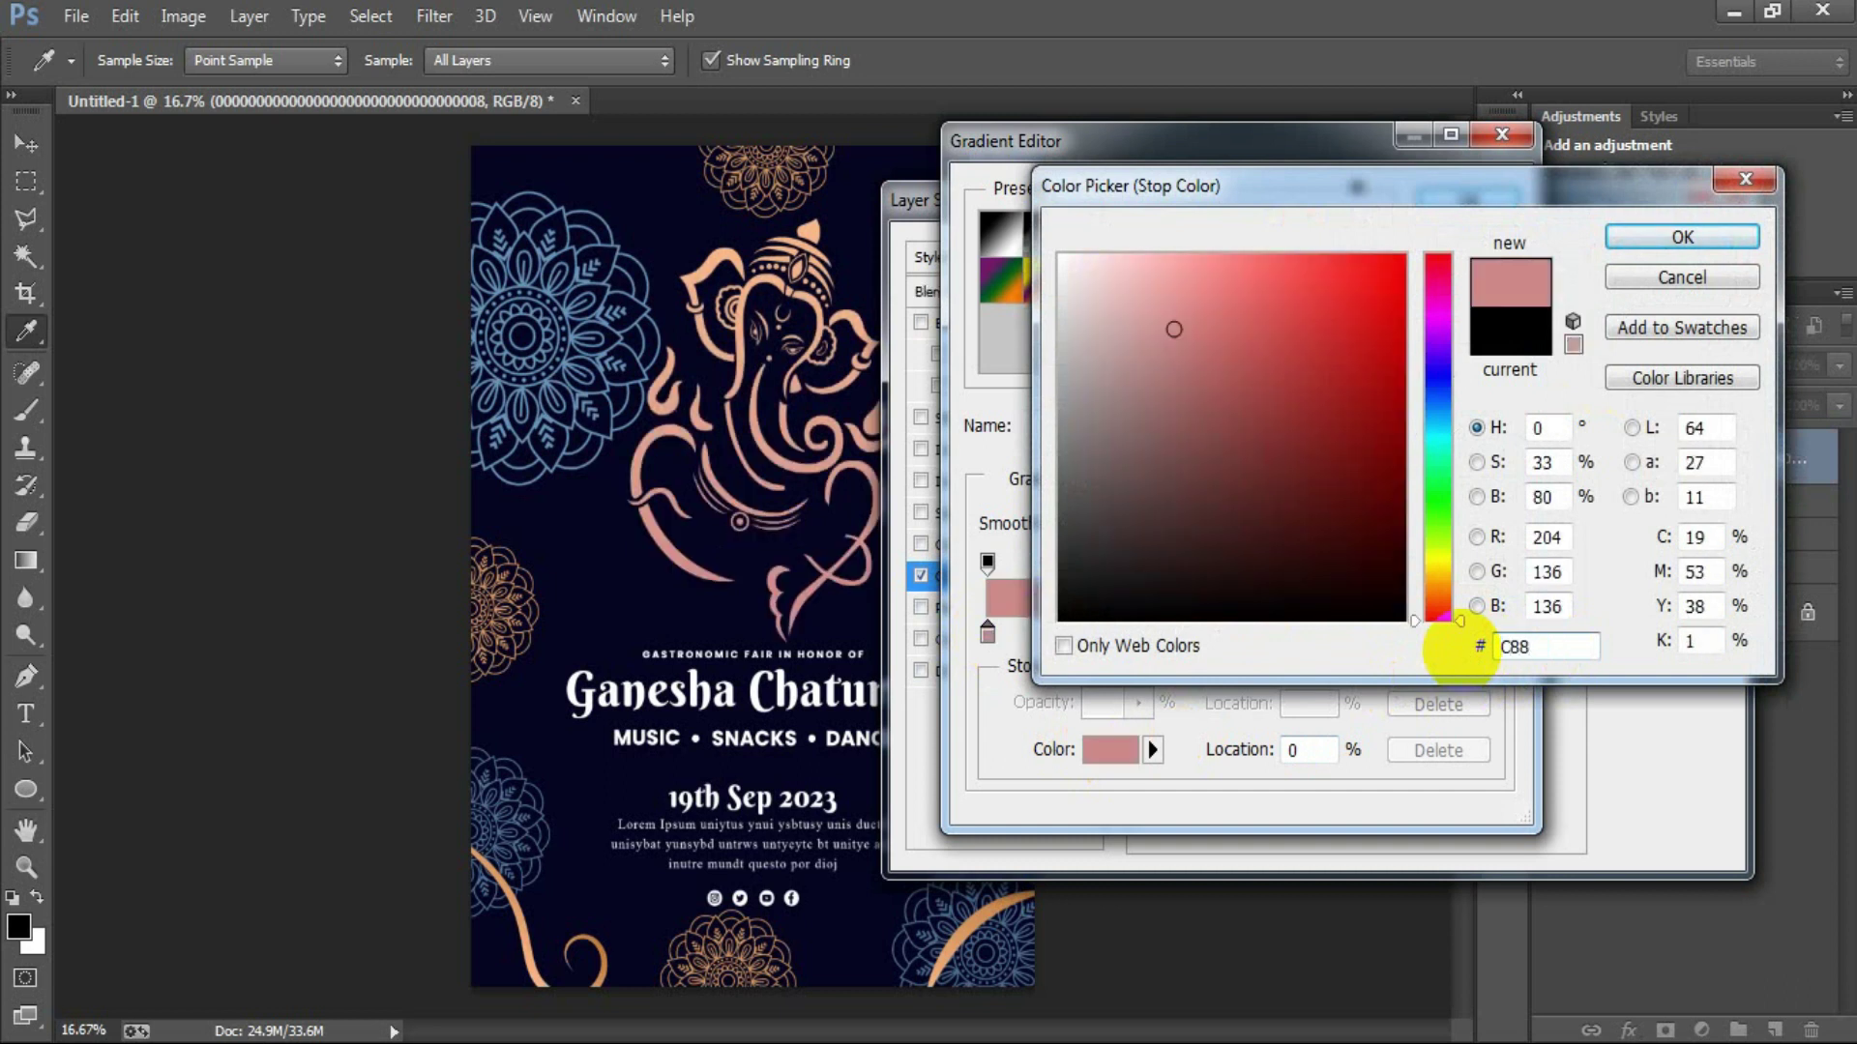
text(74)
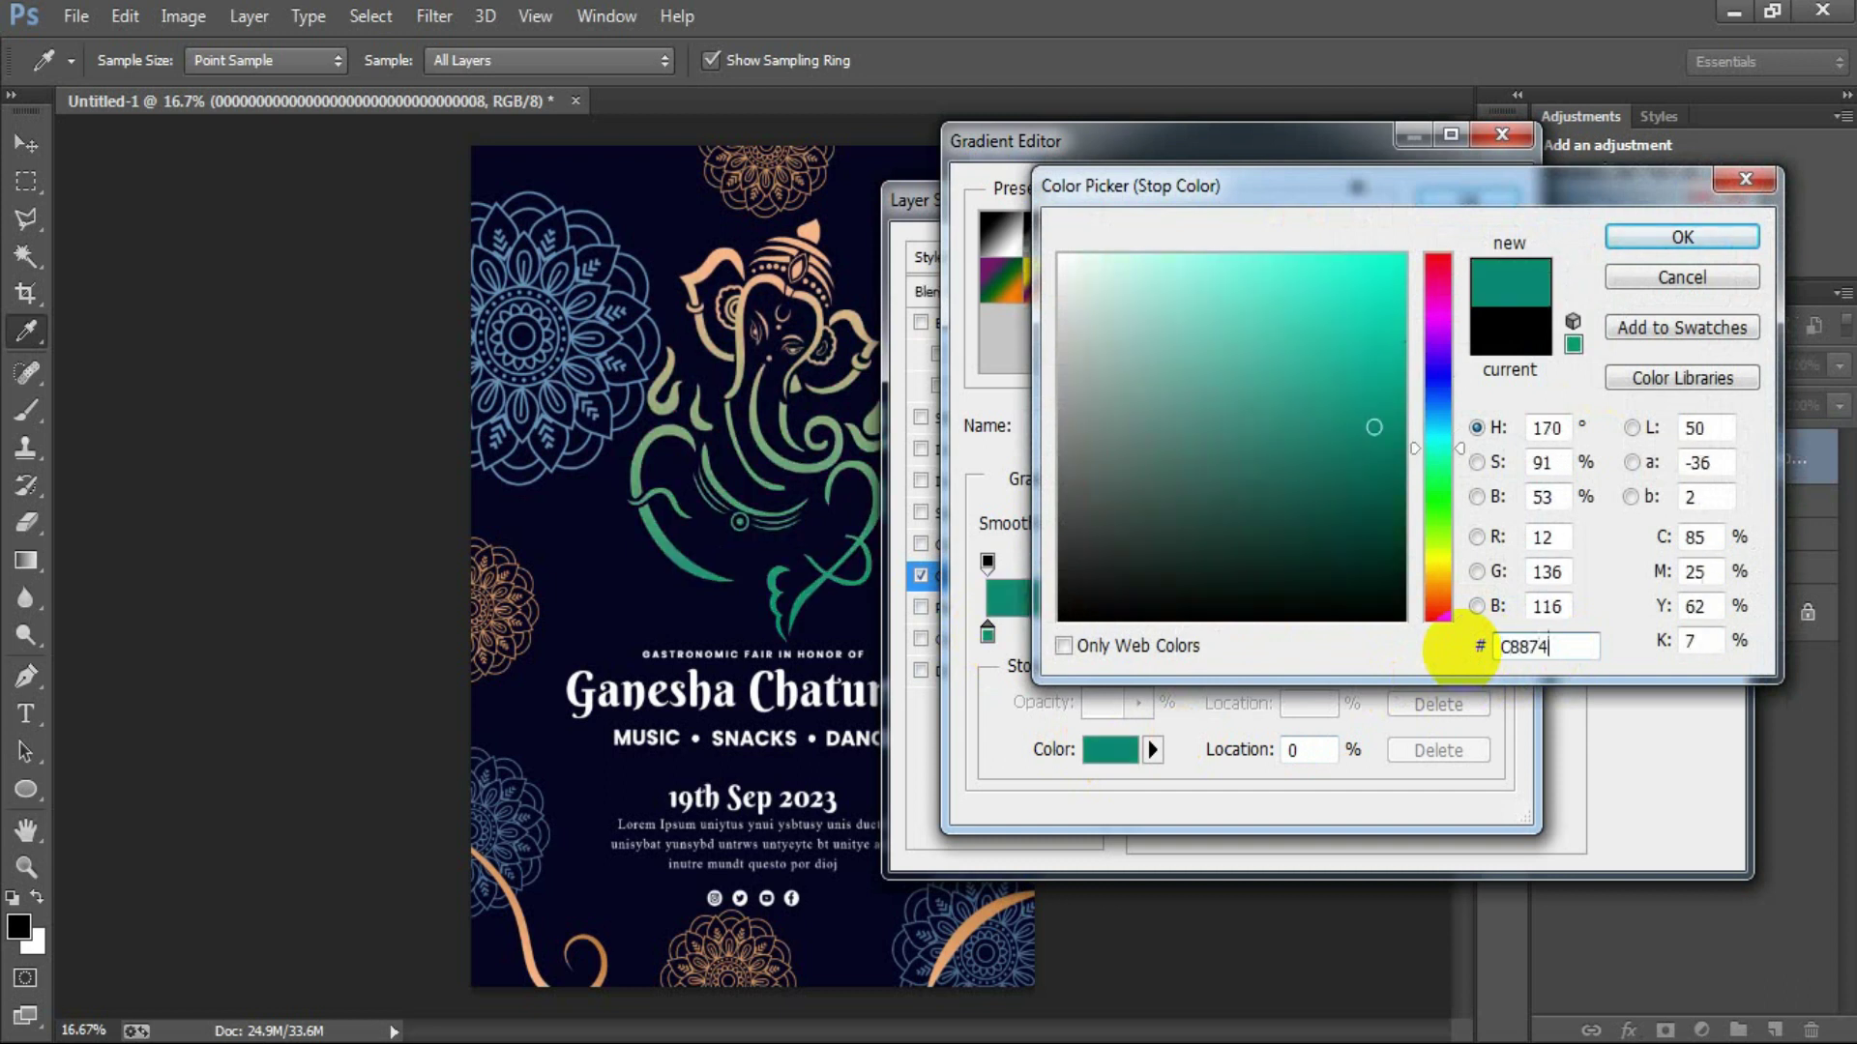
text(7)
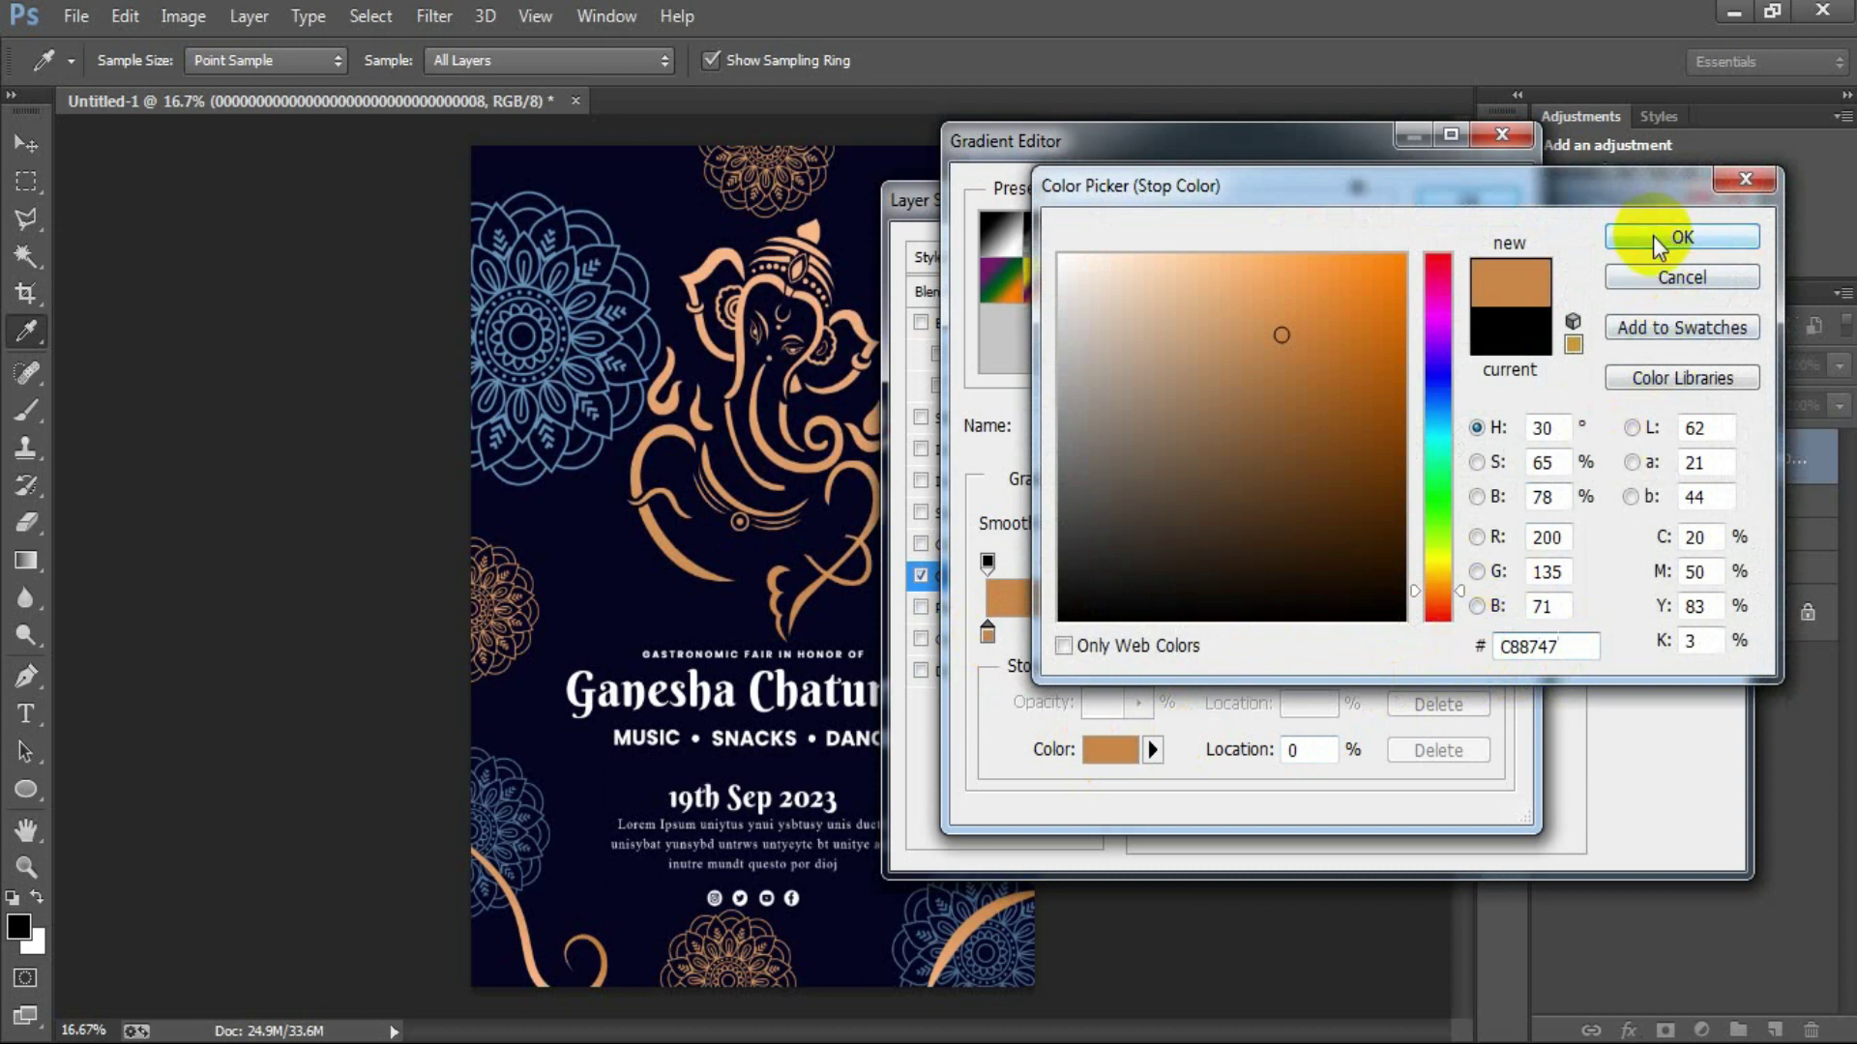
click(1652, 234)
click(1480, 193)
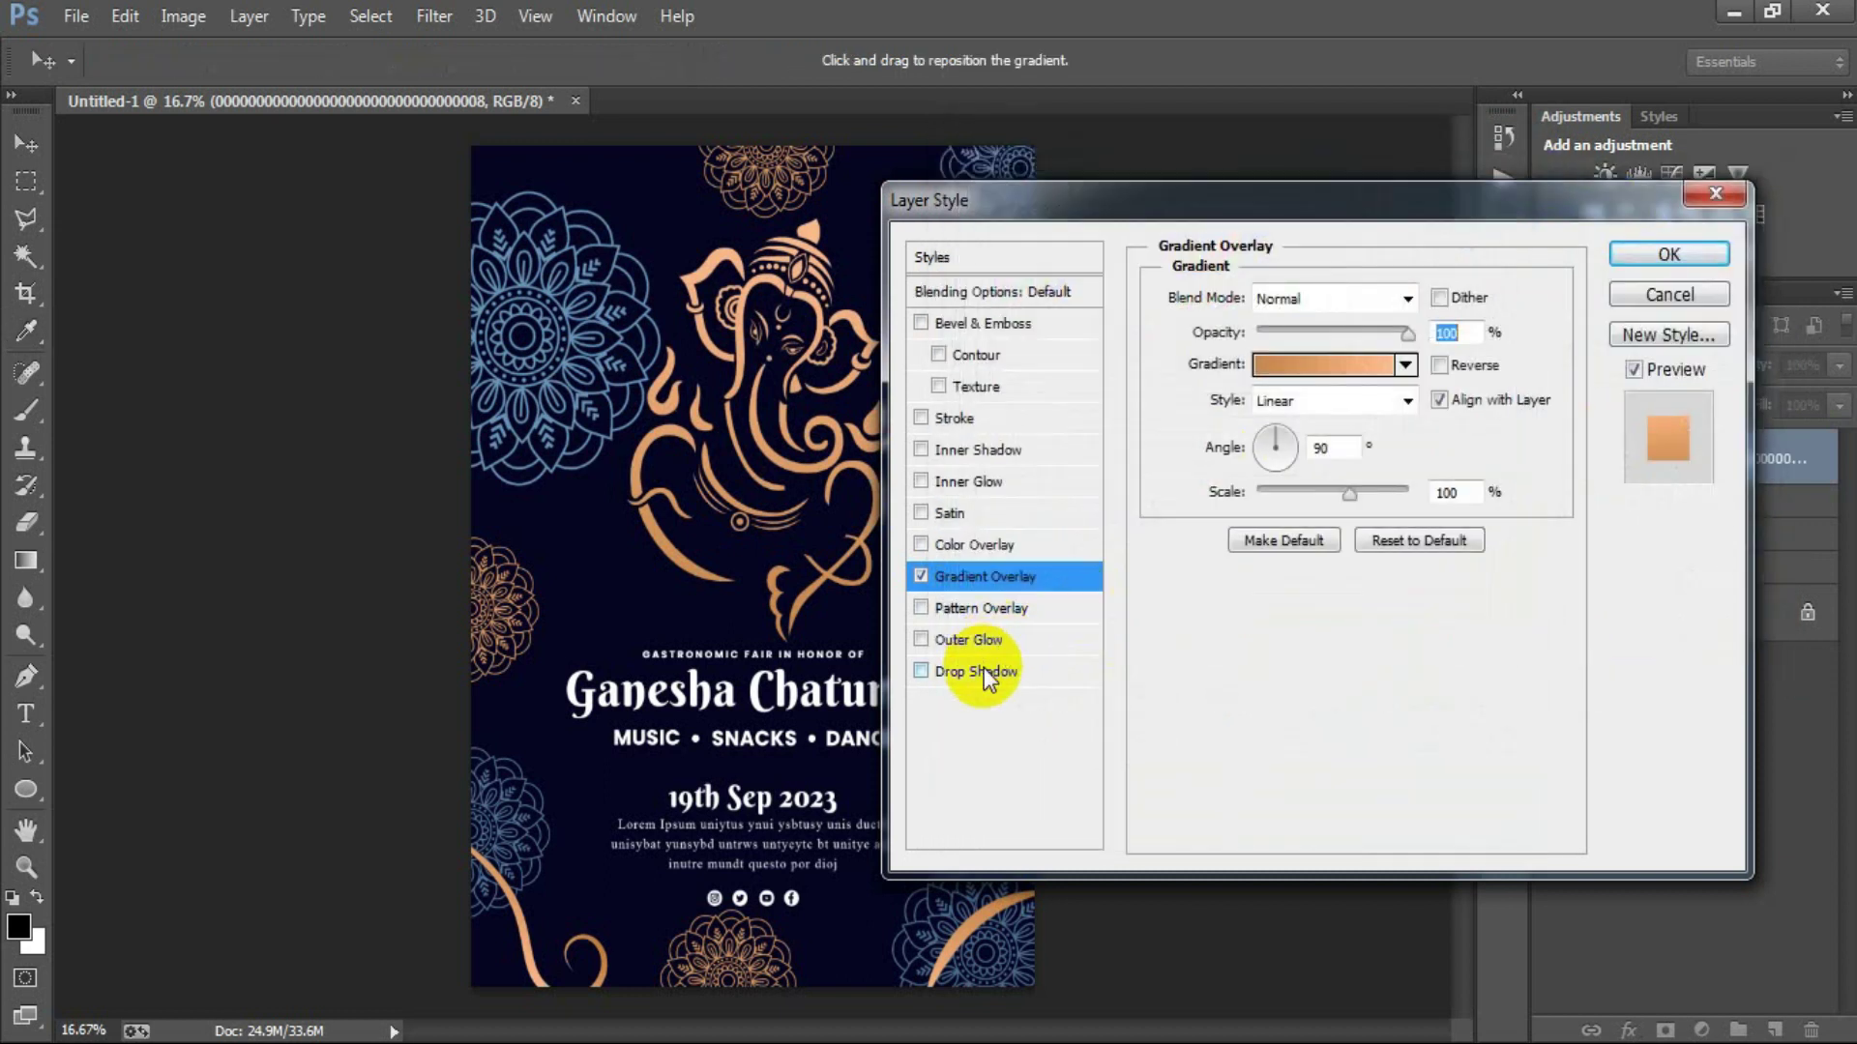
click(984, 671)
Set Ganesha's drop shadow to 35% opacity, 25% spread and 7 px size, then apply the style.
drag(1429, 332, 1410, 333)
text(5)
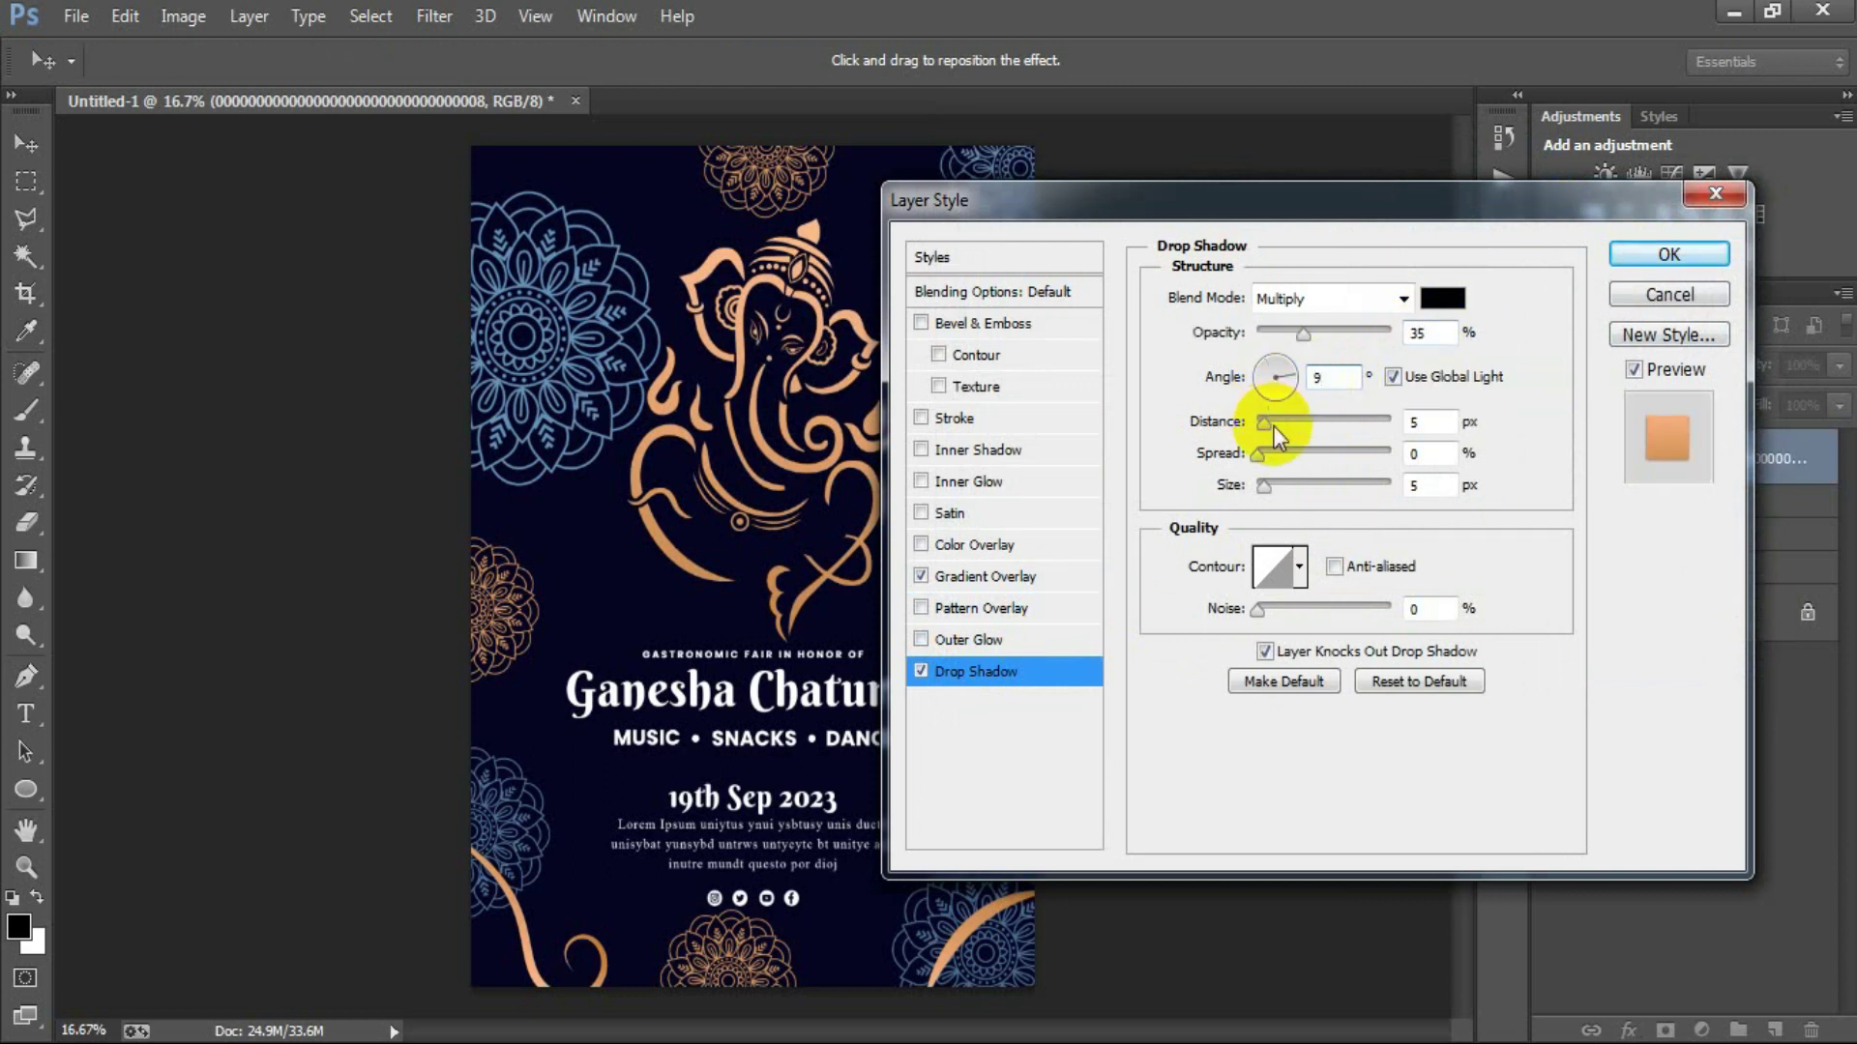
text(0)
drag(1423, 453, 1336, 481)
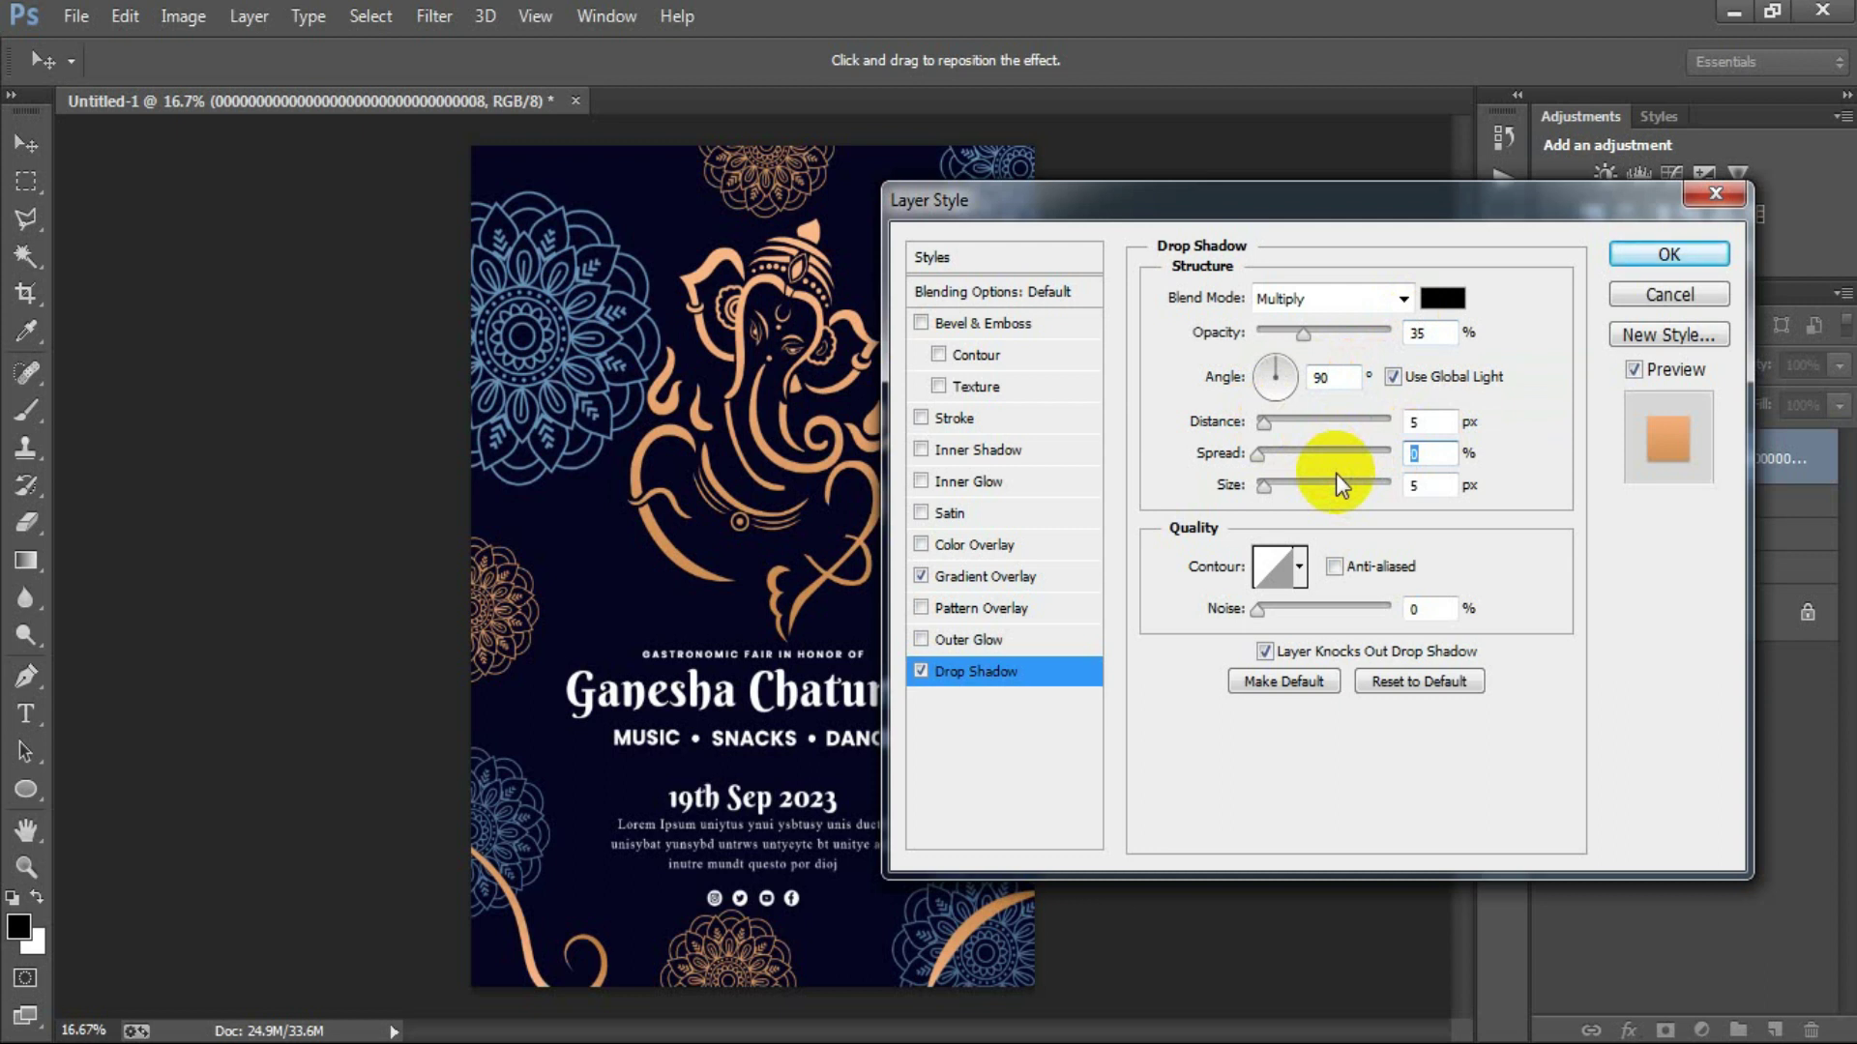
text(25)
key(Tab)
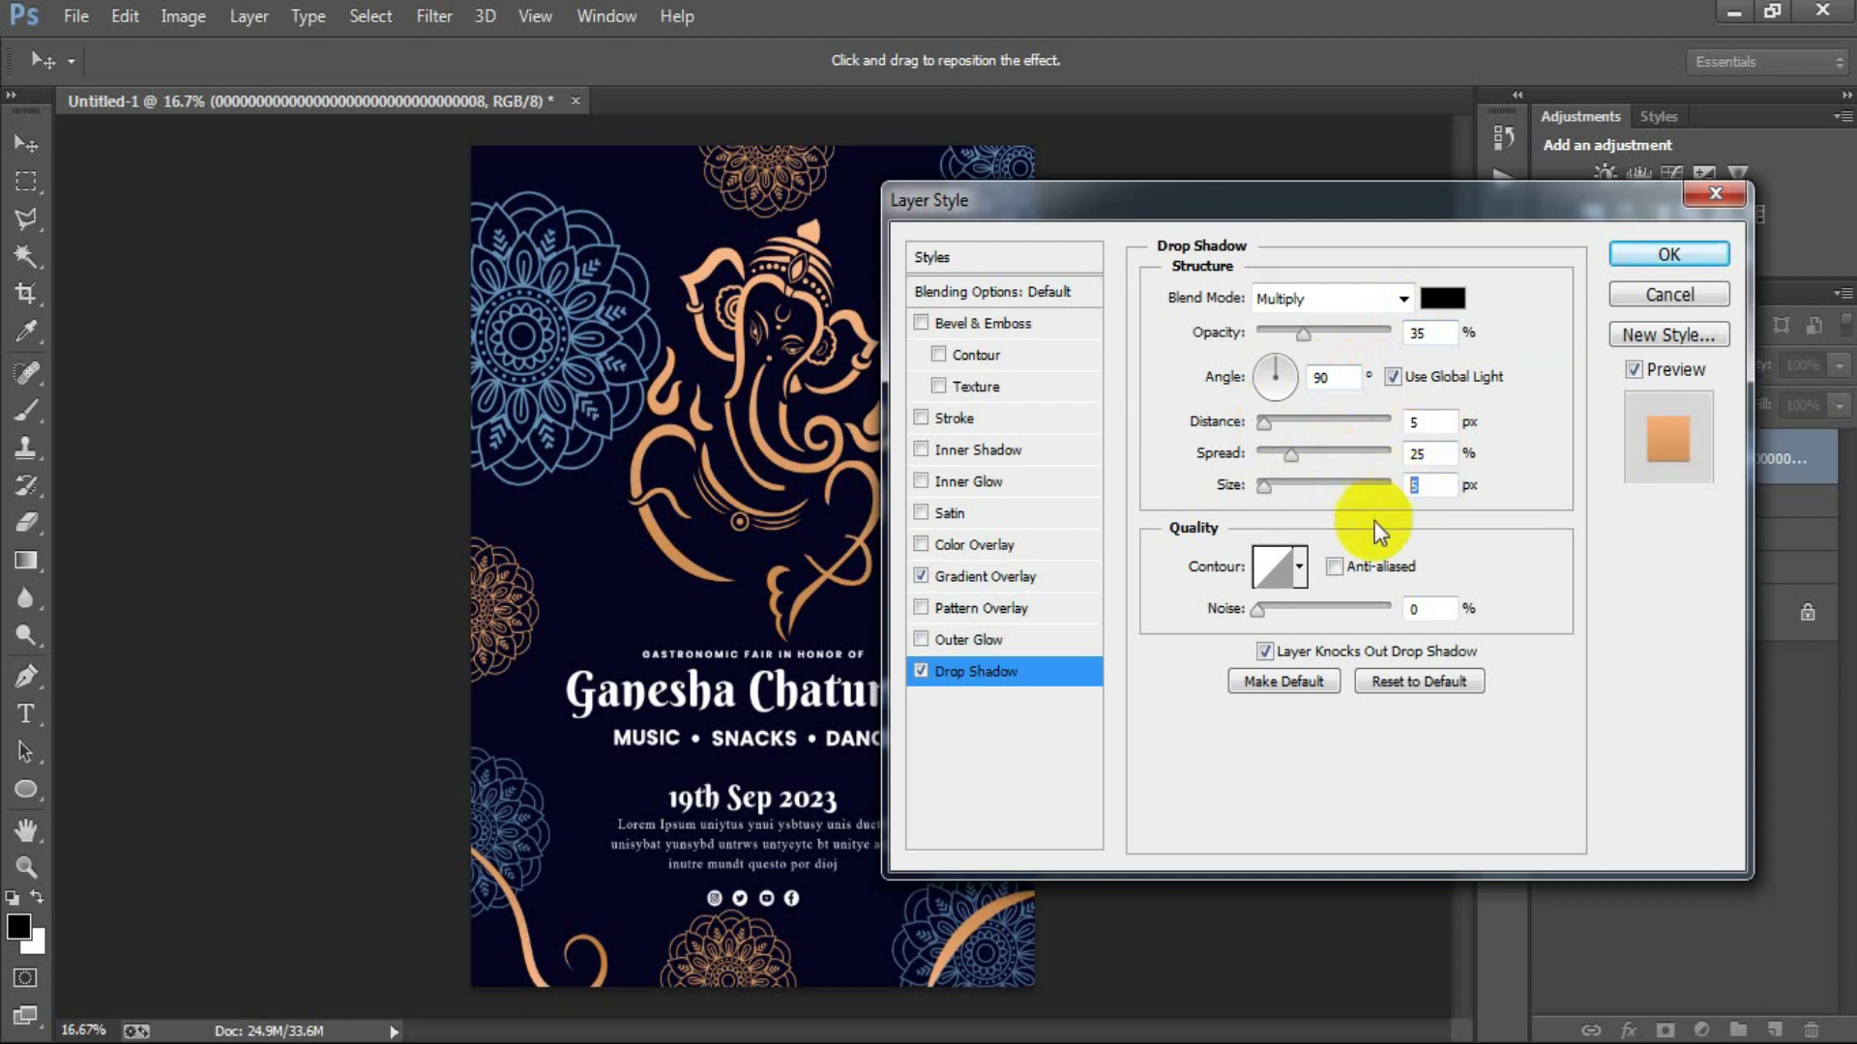
text(7)
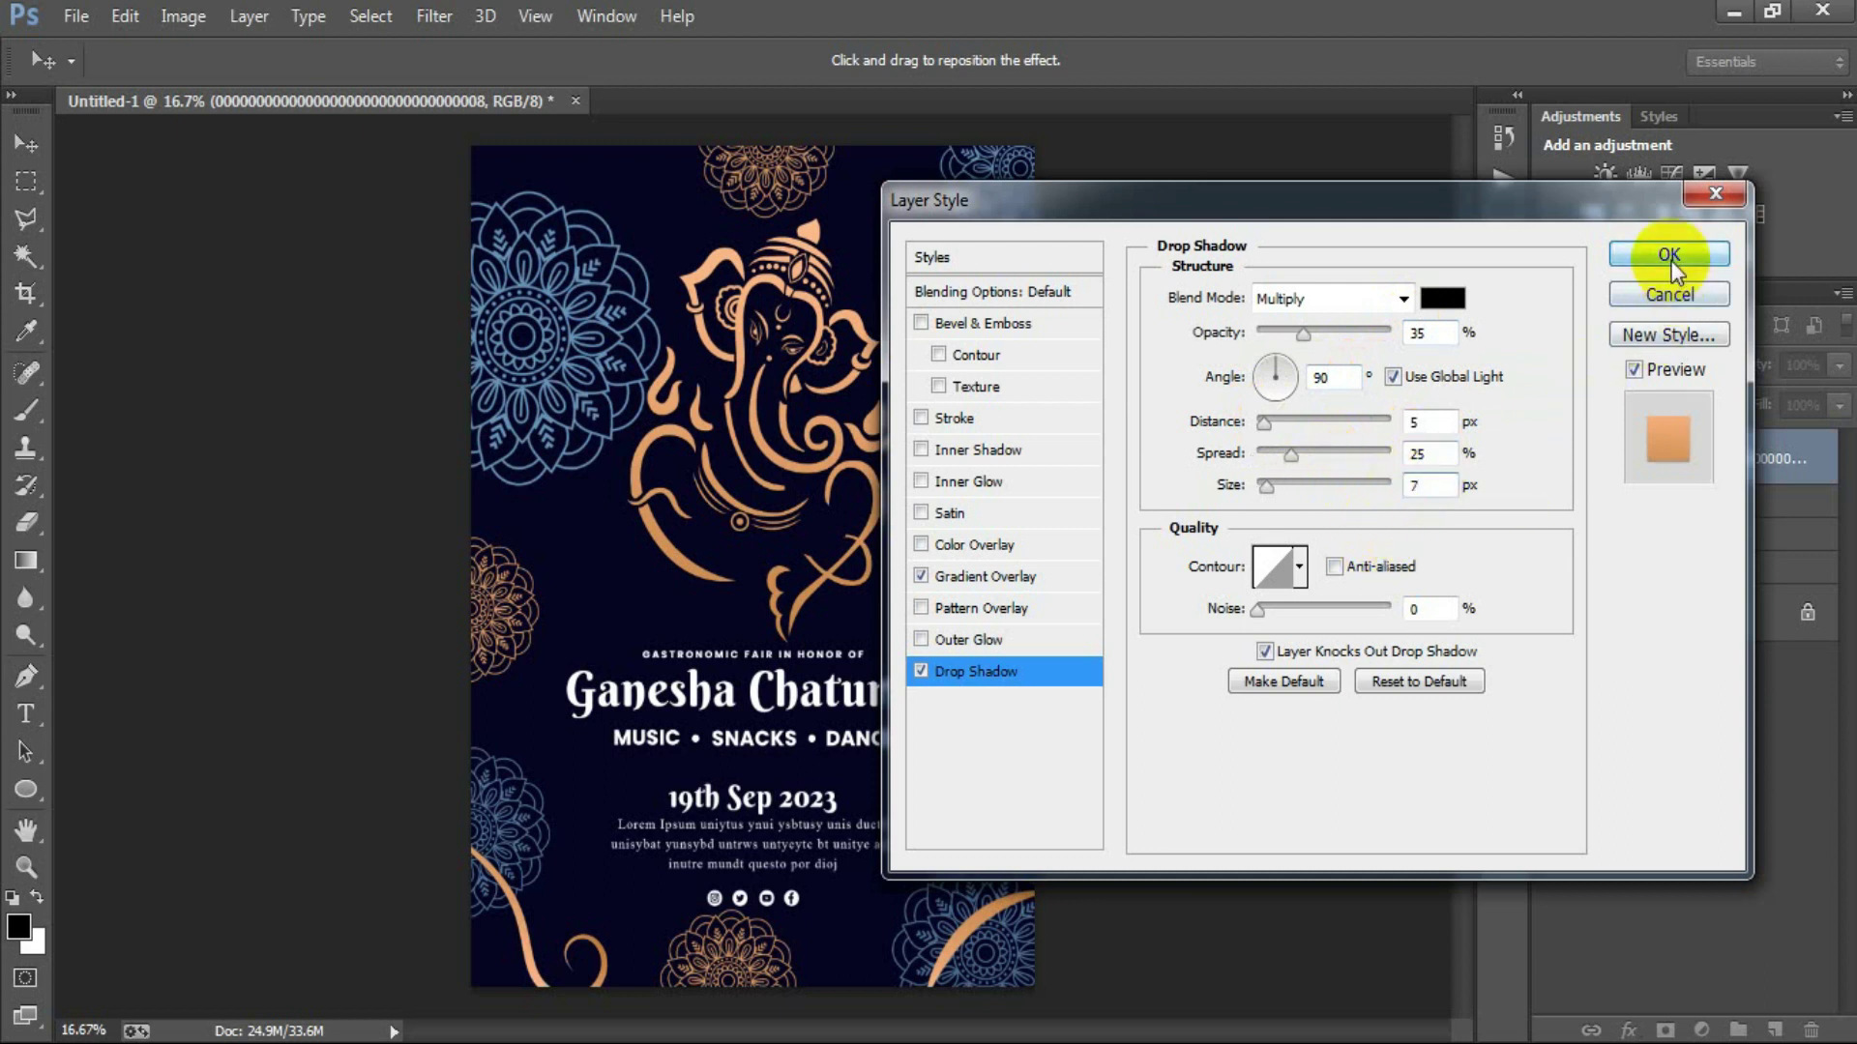
click(1670, 259)
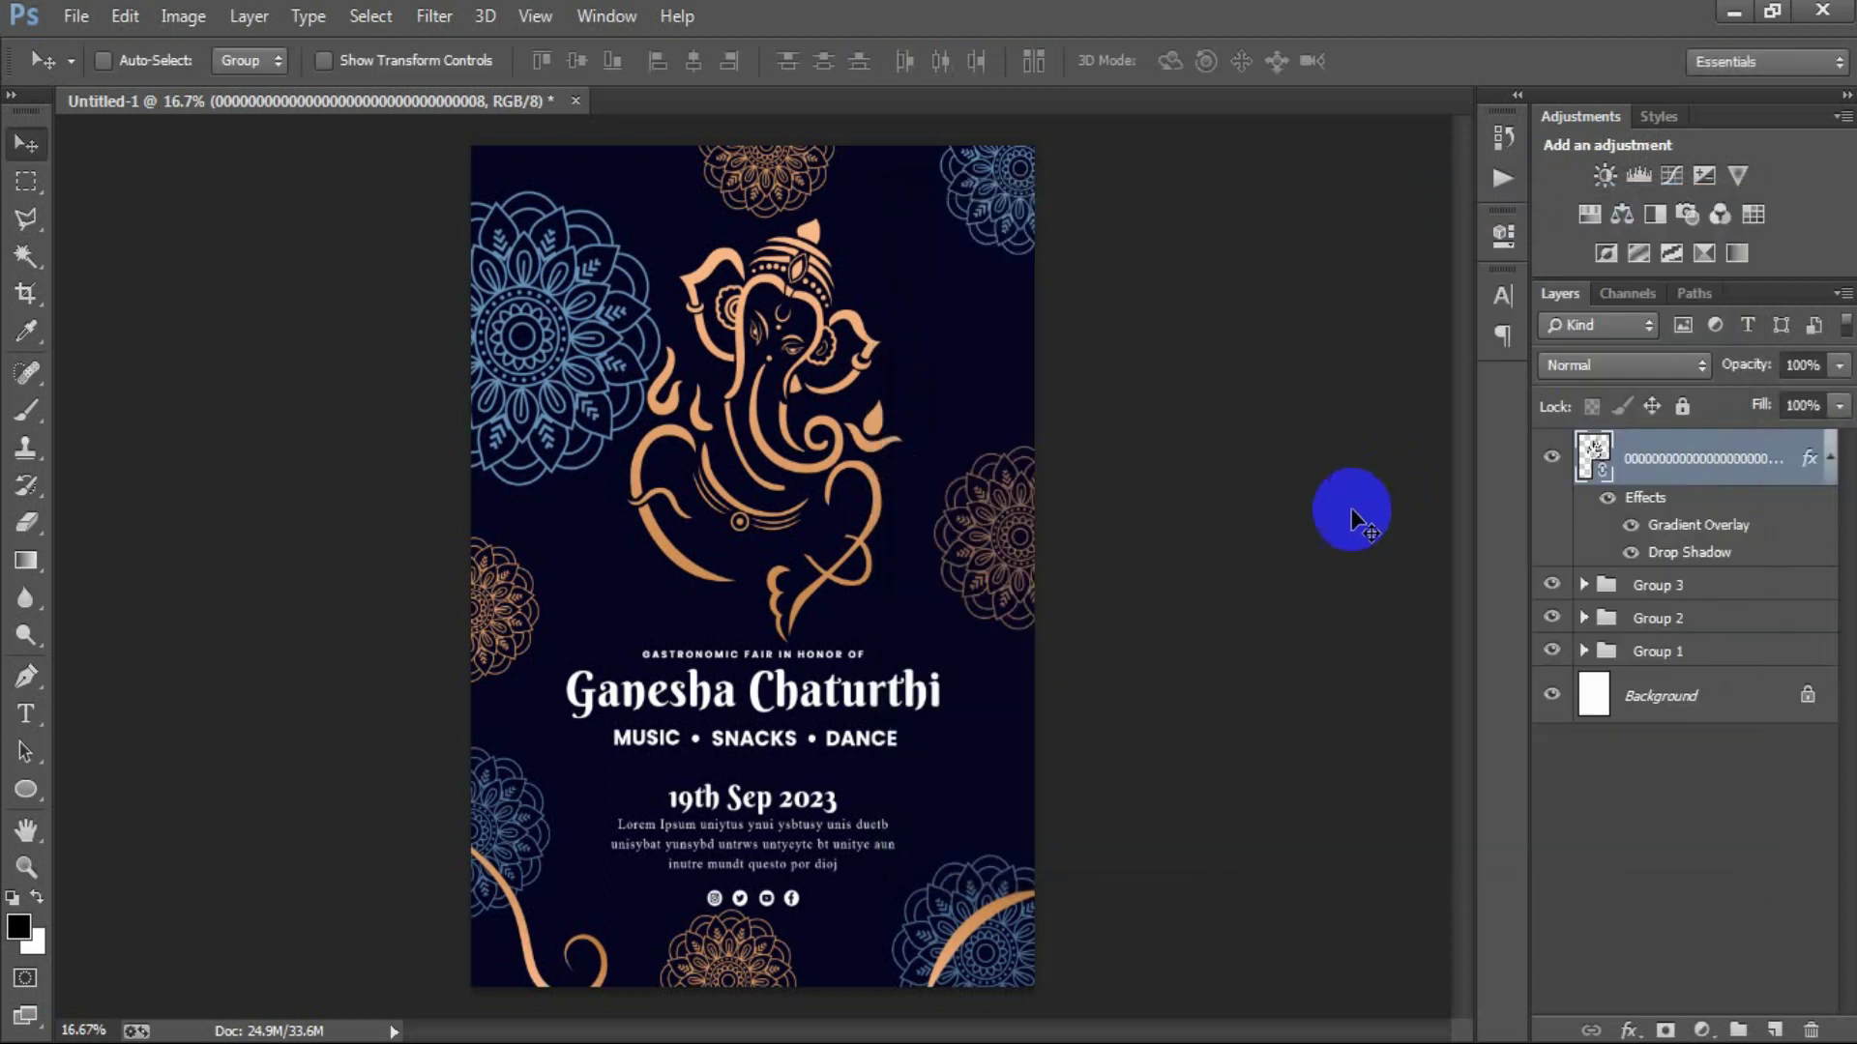
Nudge the upper-left blue mandala in Group 2 slightly to the left.
click(1583, 651)
click(1583, 651)
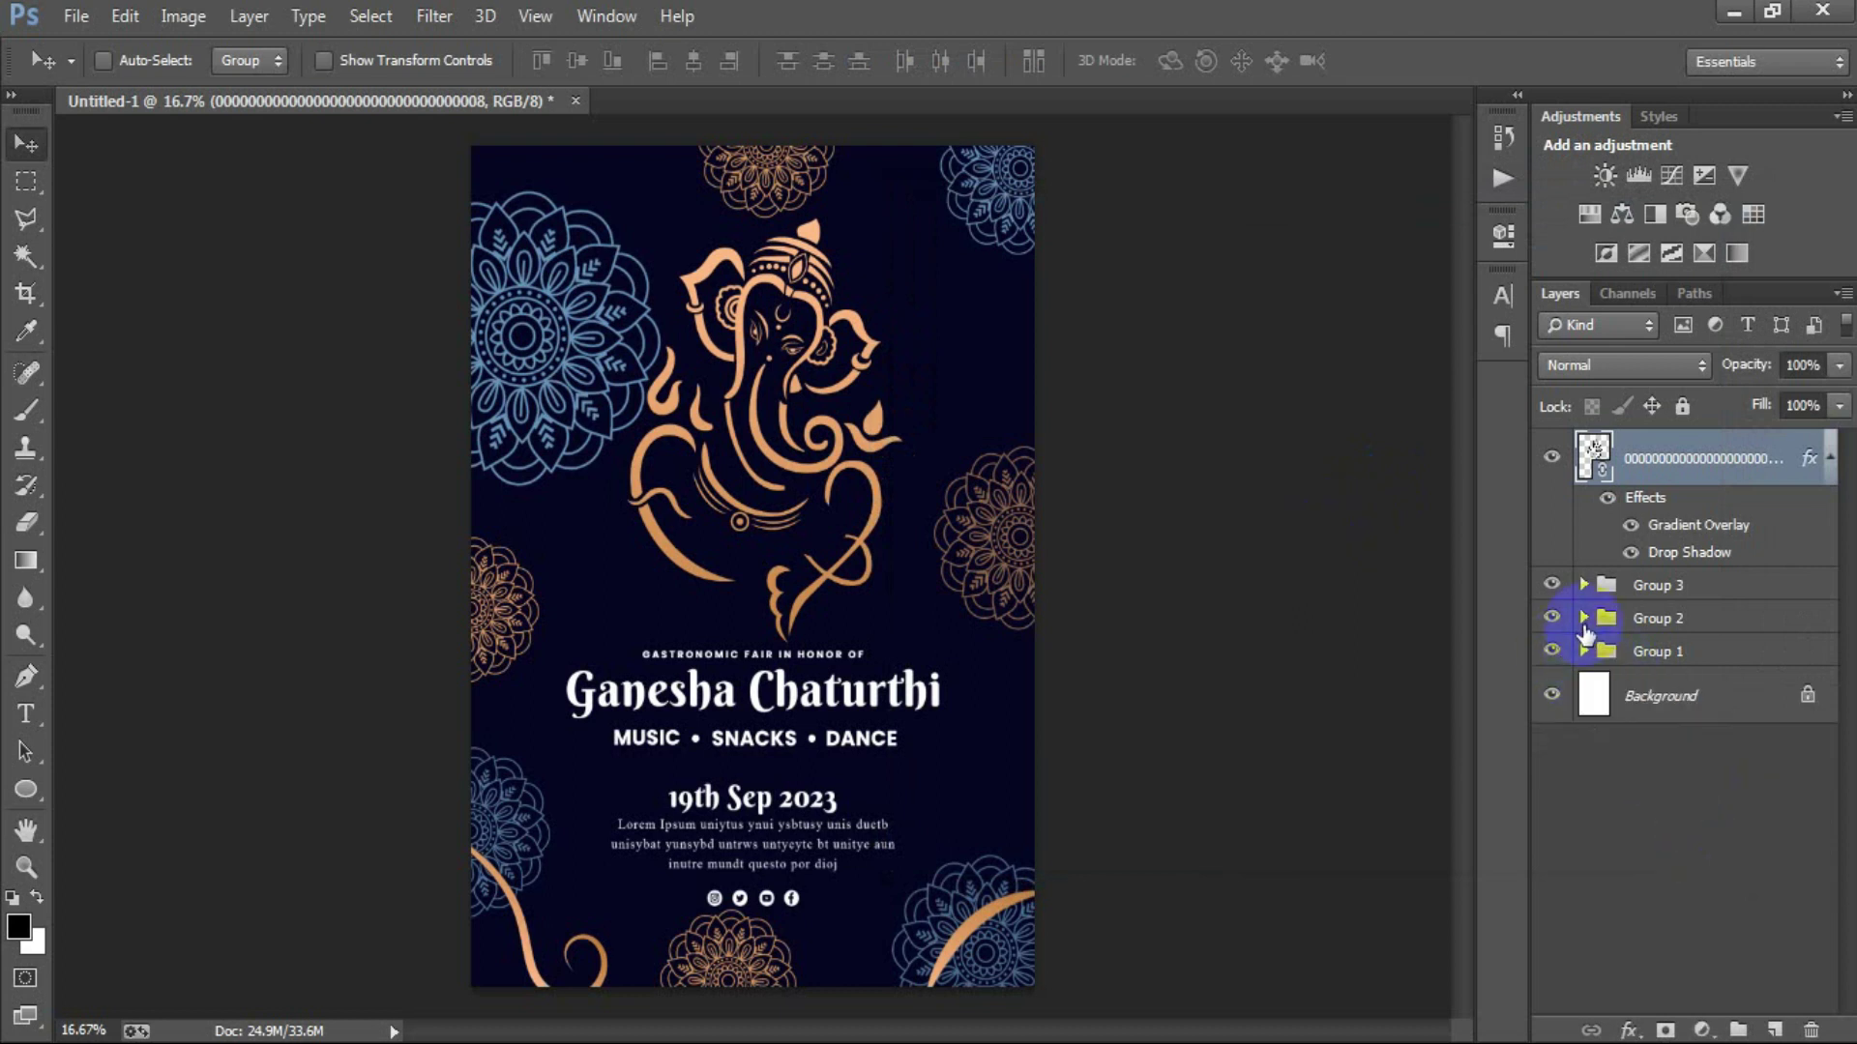
click(1583, 618)
scroll(1753, 925, down, 3)
click(1753, 899)
key(shift+Left)
key(shift+Left)
key(shift+Left)
key(shift+Left)
key(shift+Left)
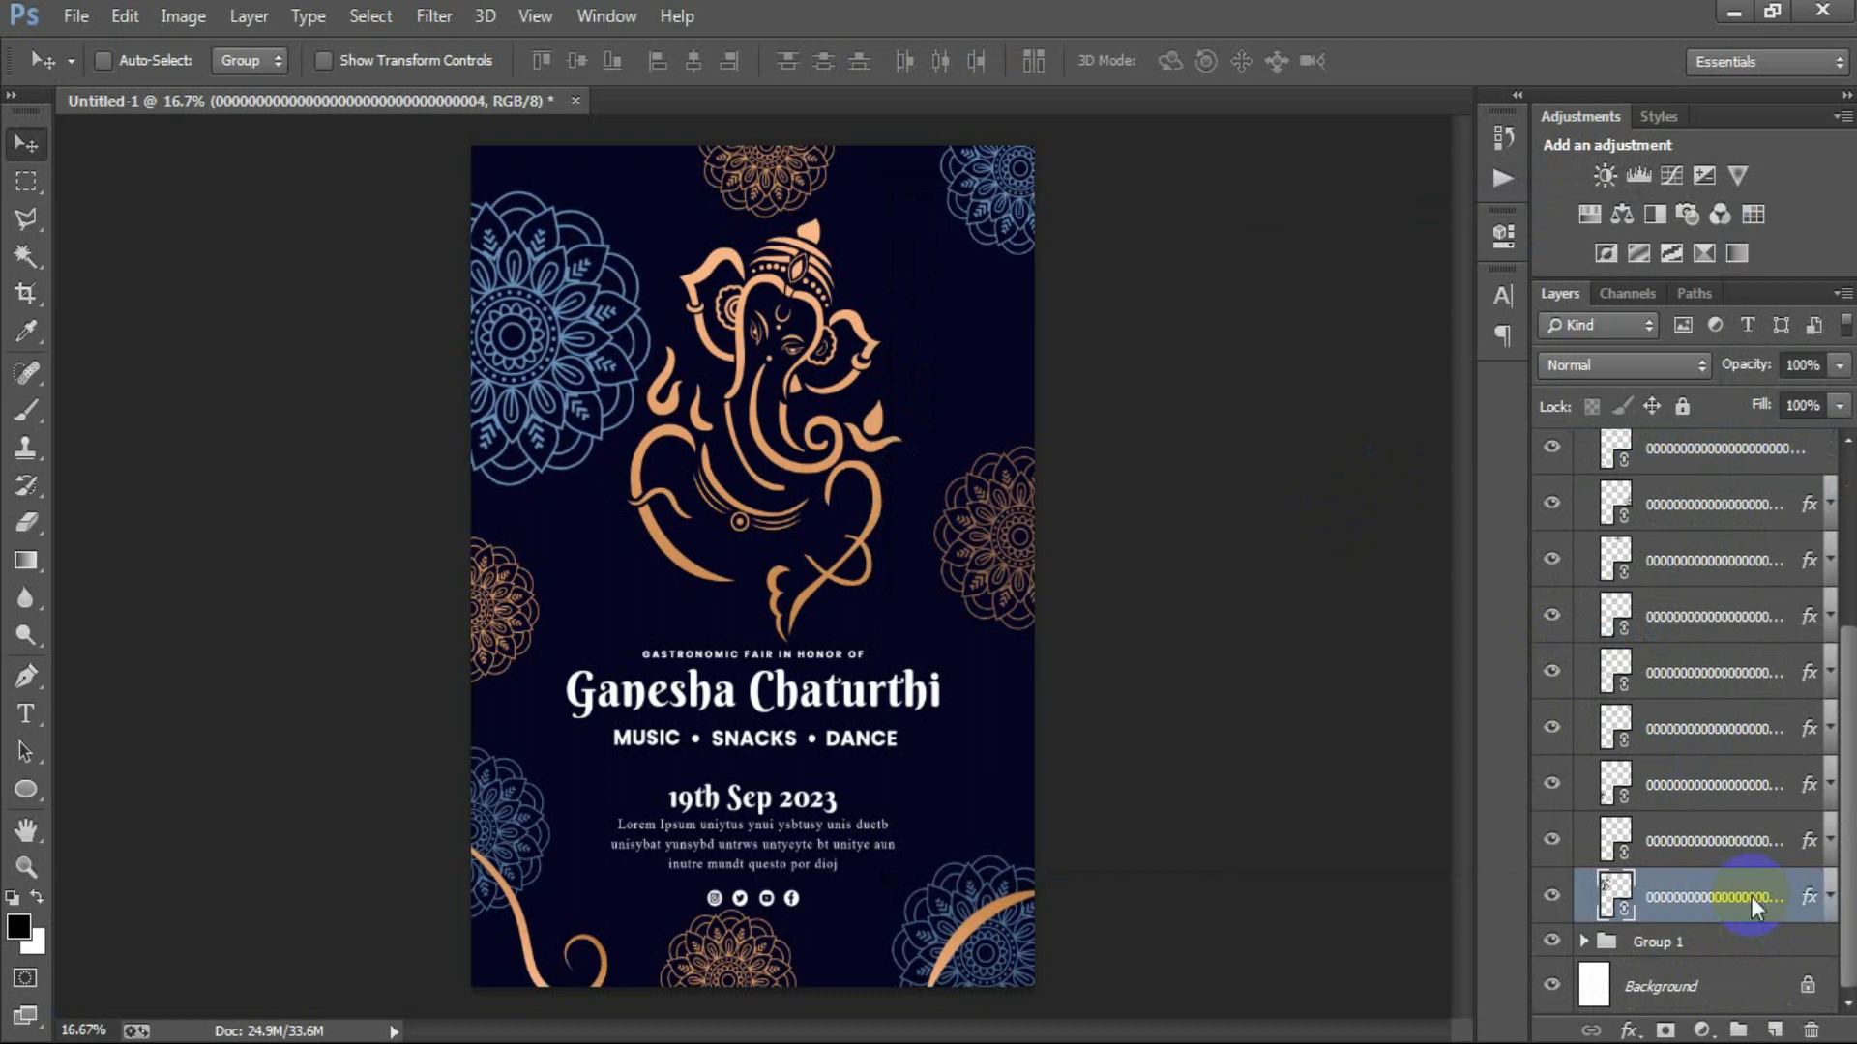
scroll(1683, 764, up, 5)
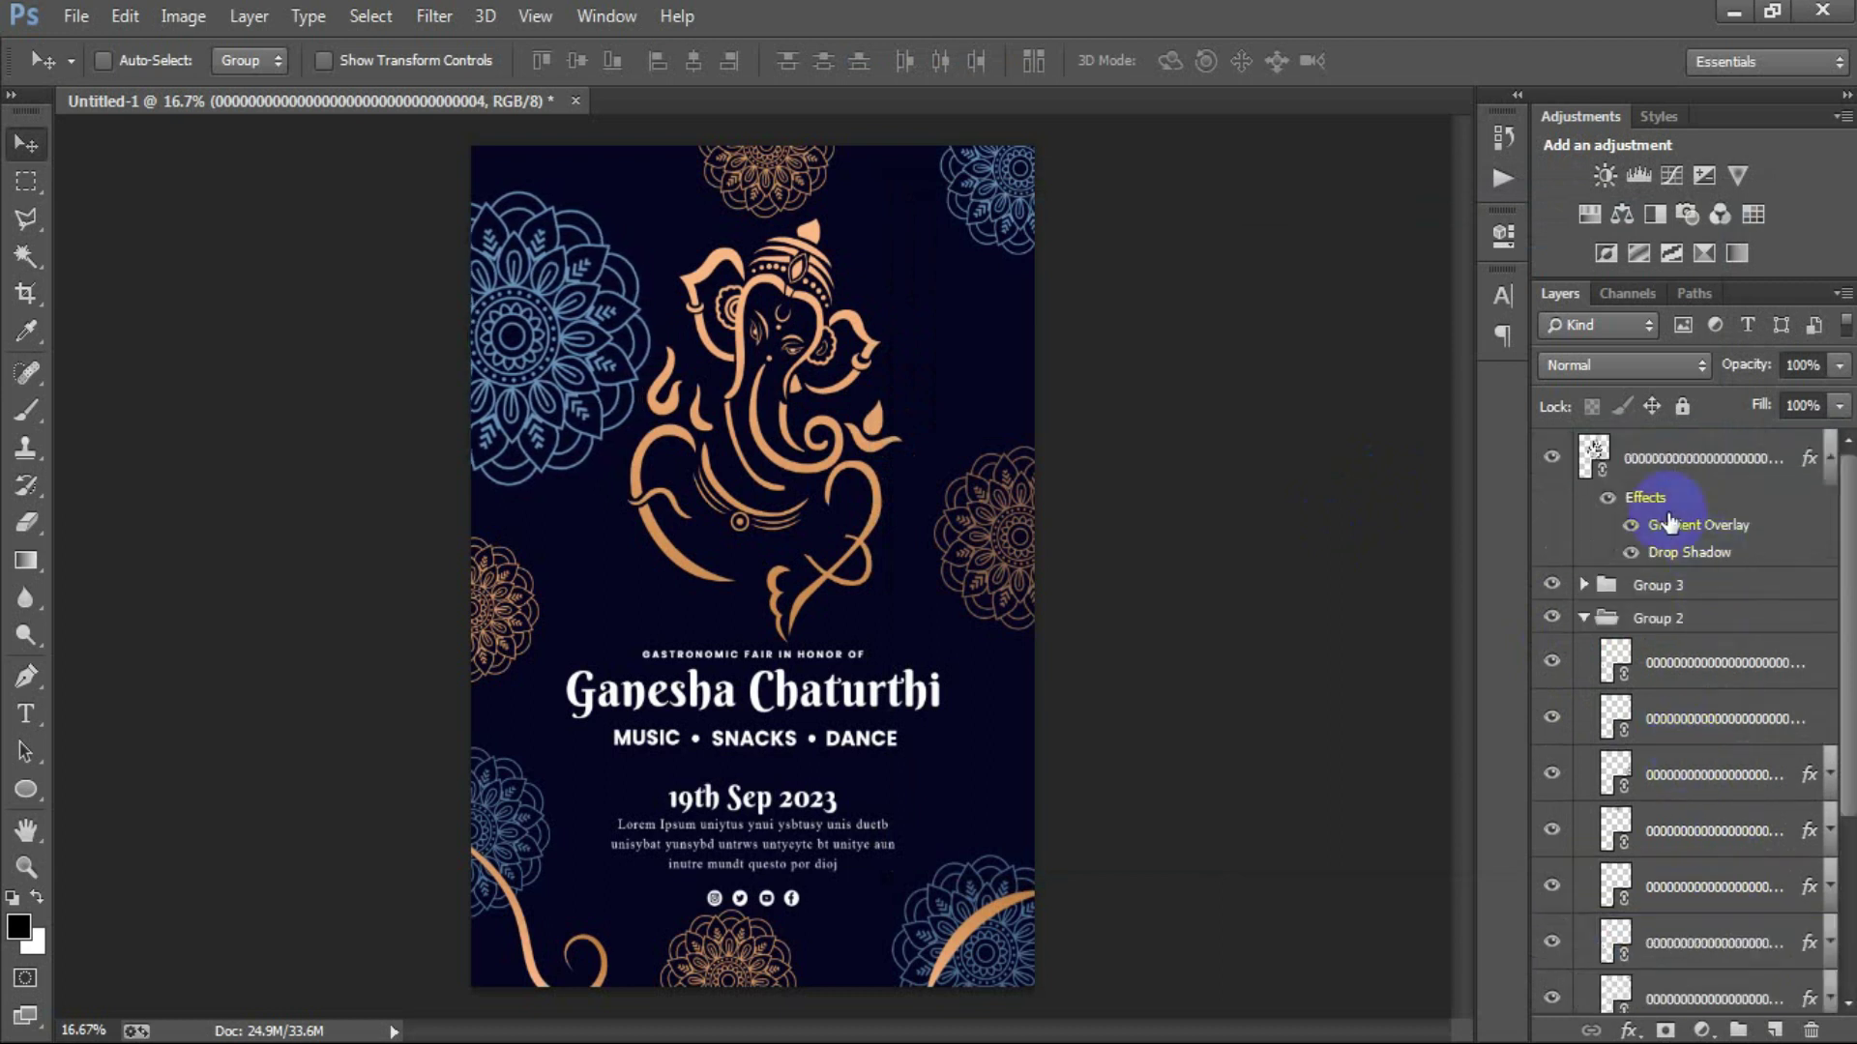
Shift the Group 3 text block and the Ganesha drawing slightly lower.
click(1679, 464)
click(1582, 617)
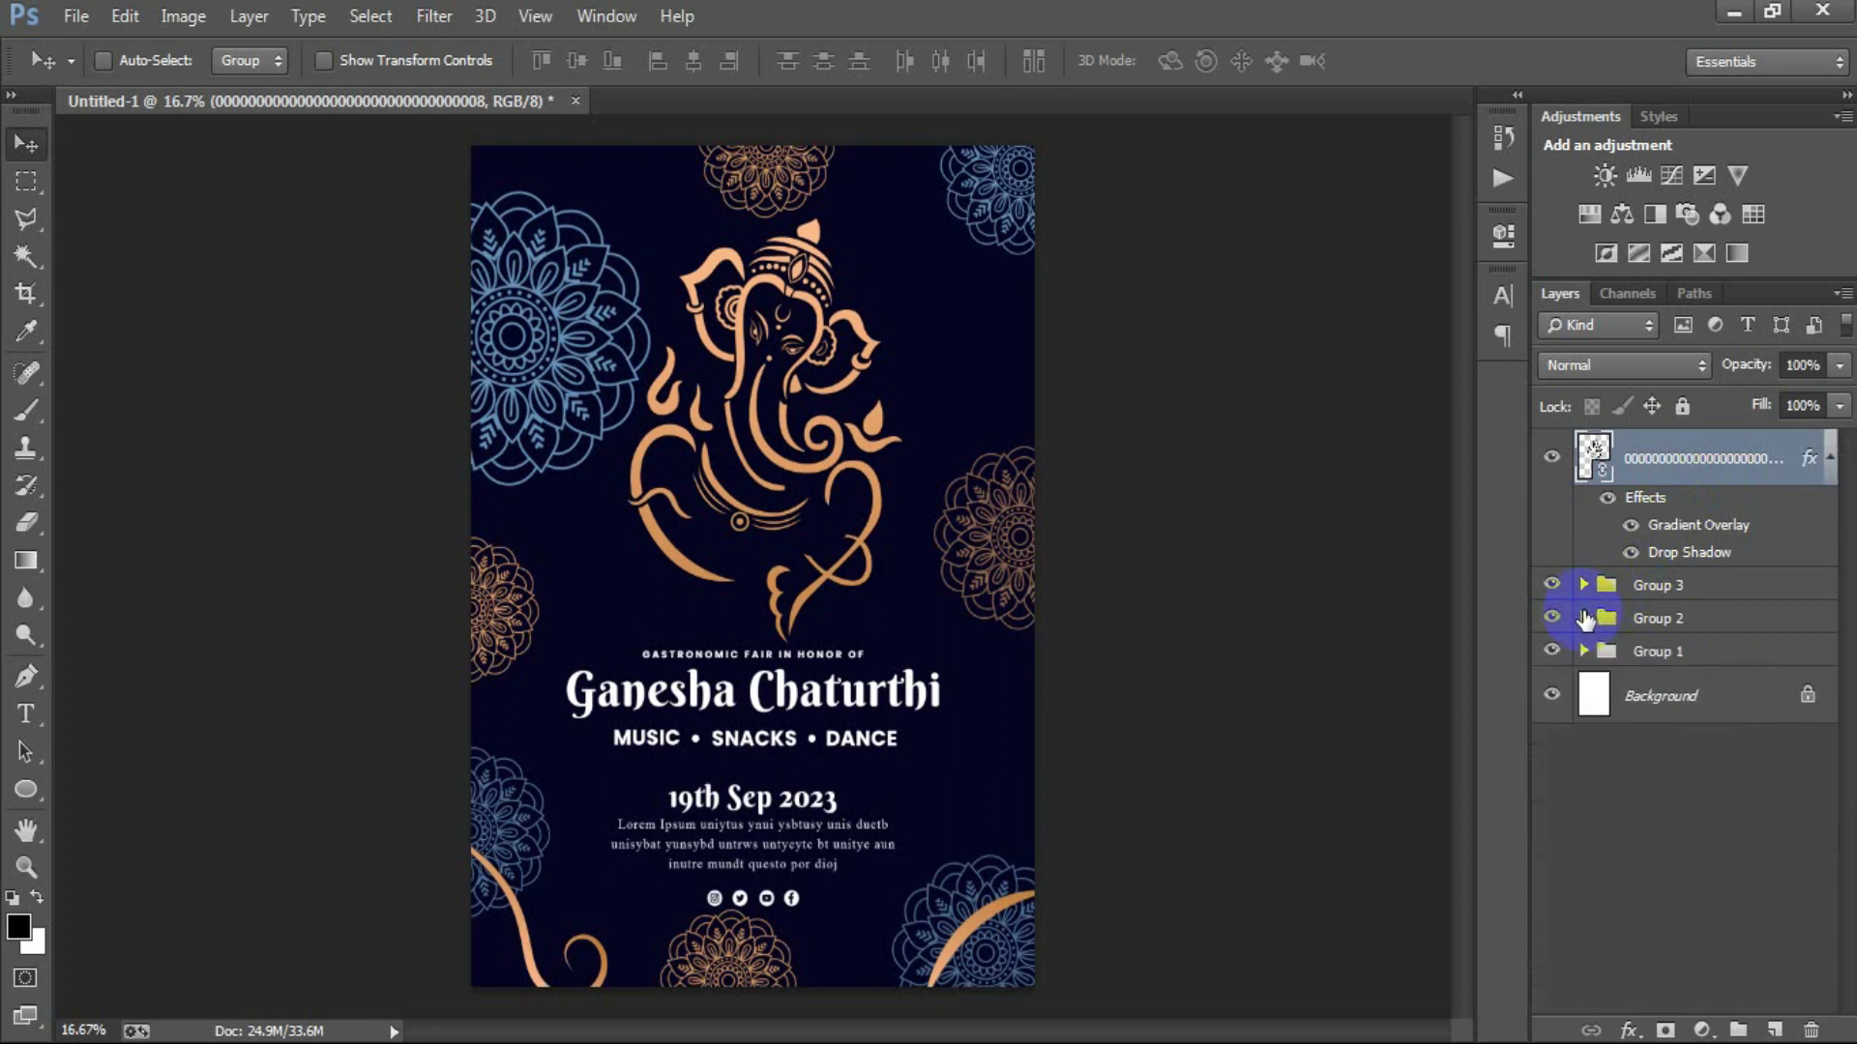
click(1657, 588)
key(shift+Down)
key(shift+Down)
key(shift+Down)
key(shift+Down)
key(shift+Down)
key(shift+Down)
key(shift+Down)
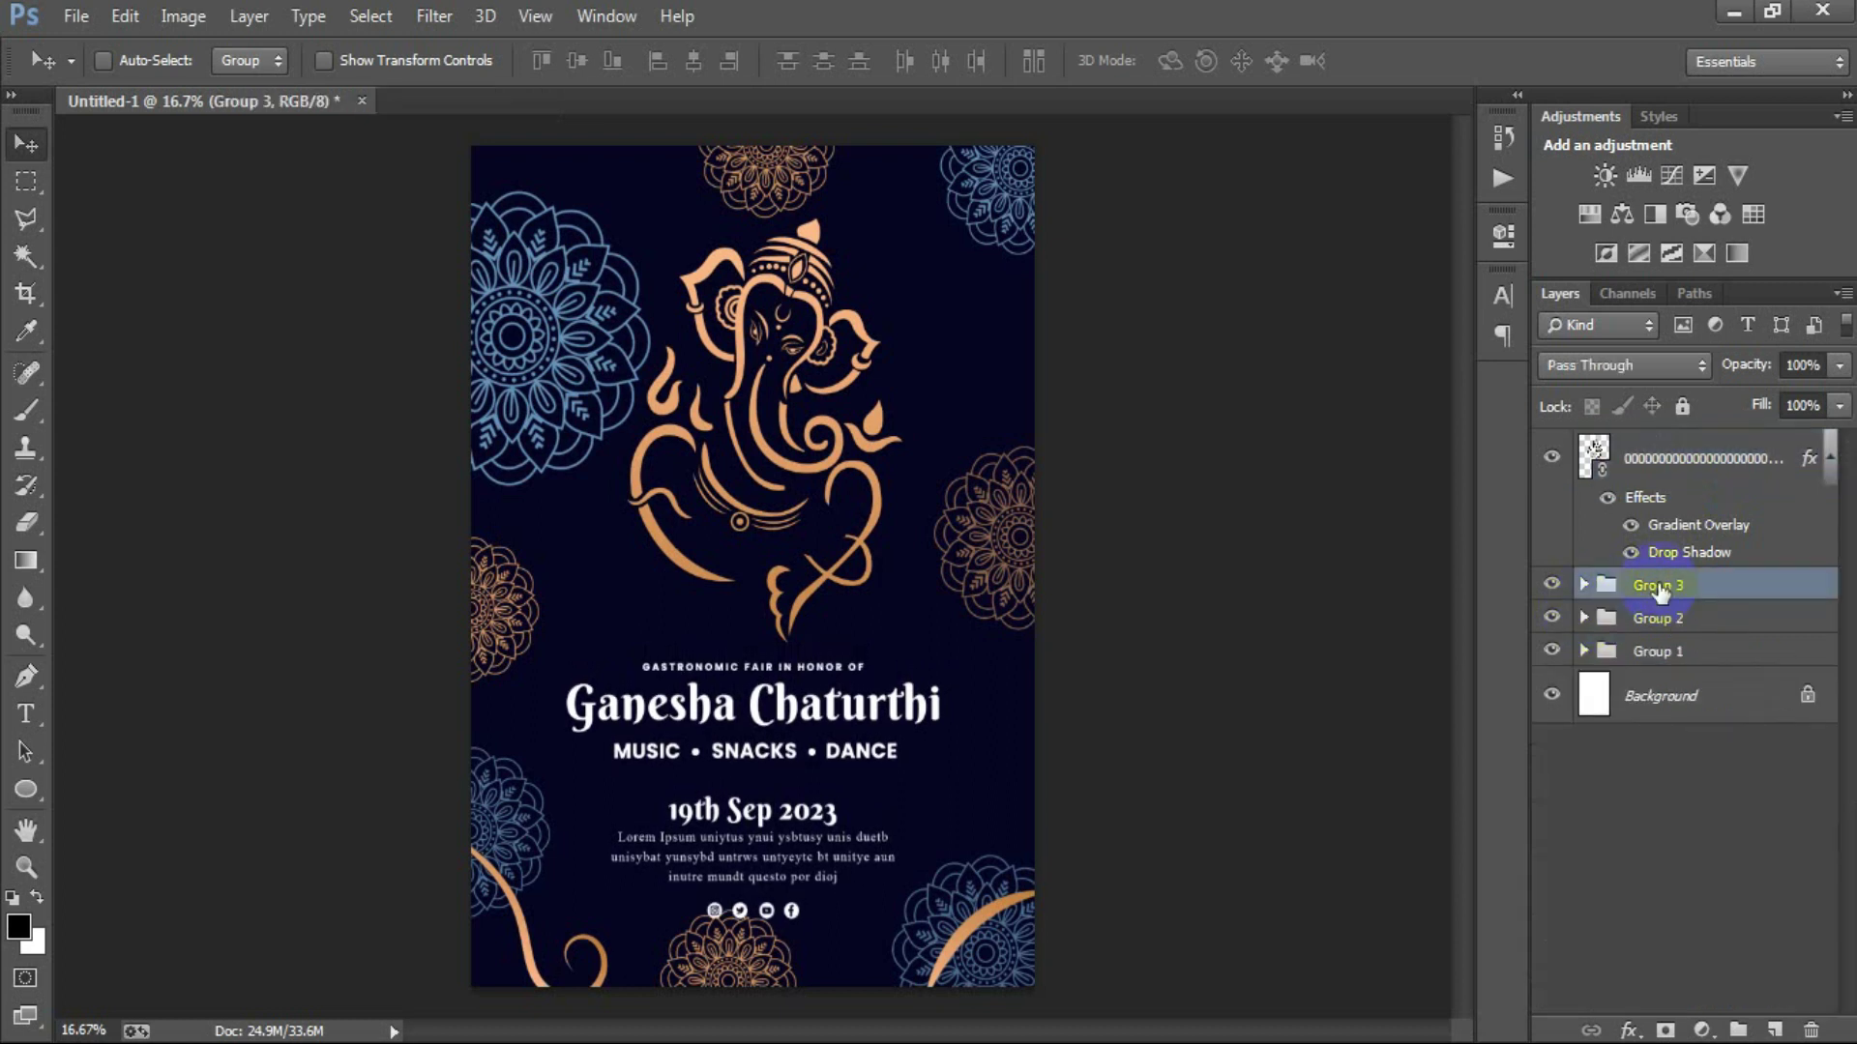
key(shift+Down)
key(shift+Down)
key(shift+Down)
key(shift+Down)
key(shift+Down)
key(shift+Up)
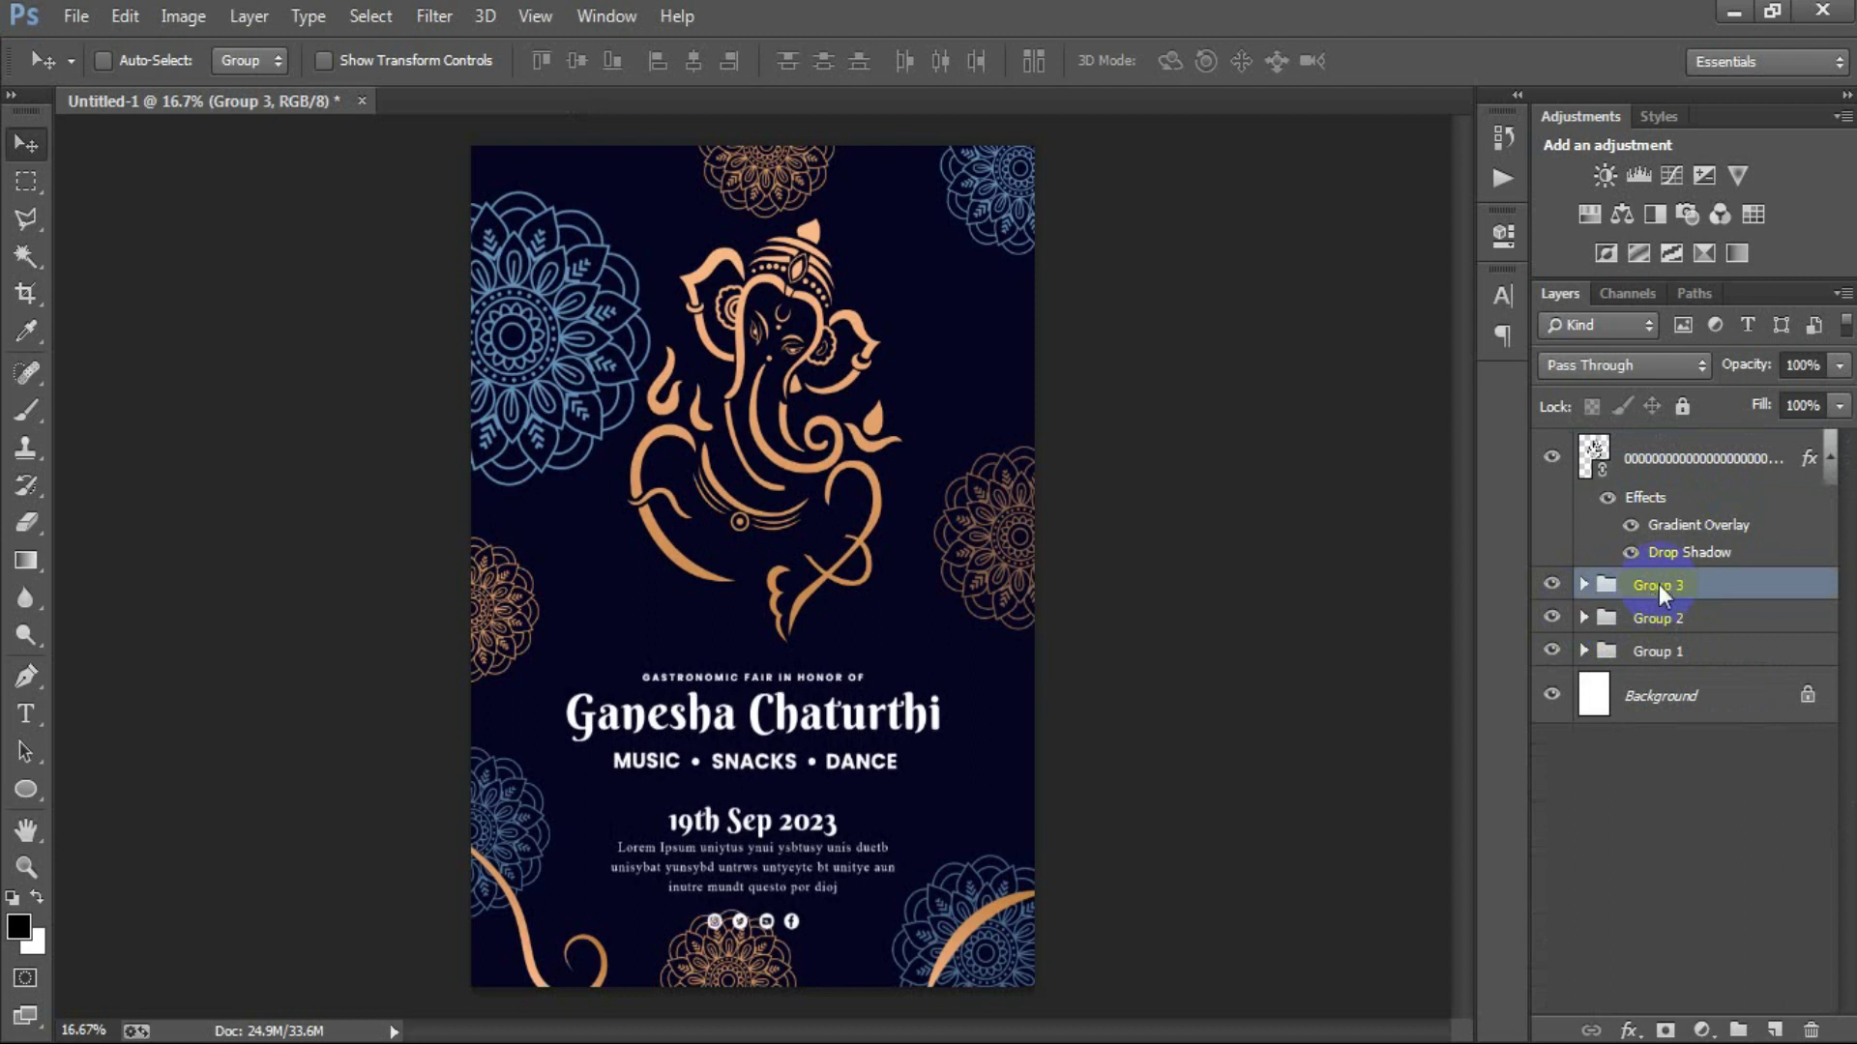
click(1671, 454)
key(shift+Down)
key(shift+Down)
key(shift+Down)
key(shift+Down)
key(shift+Down)
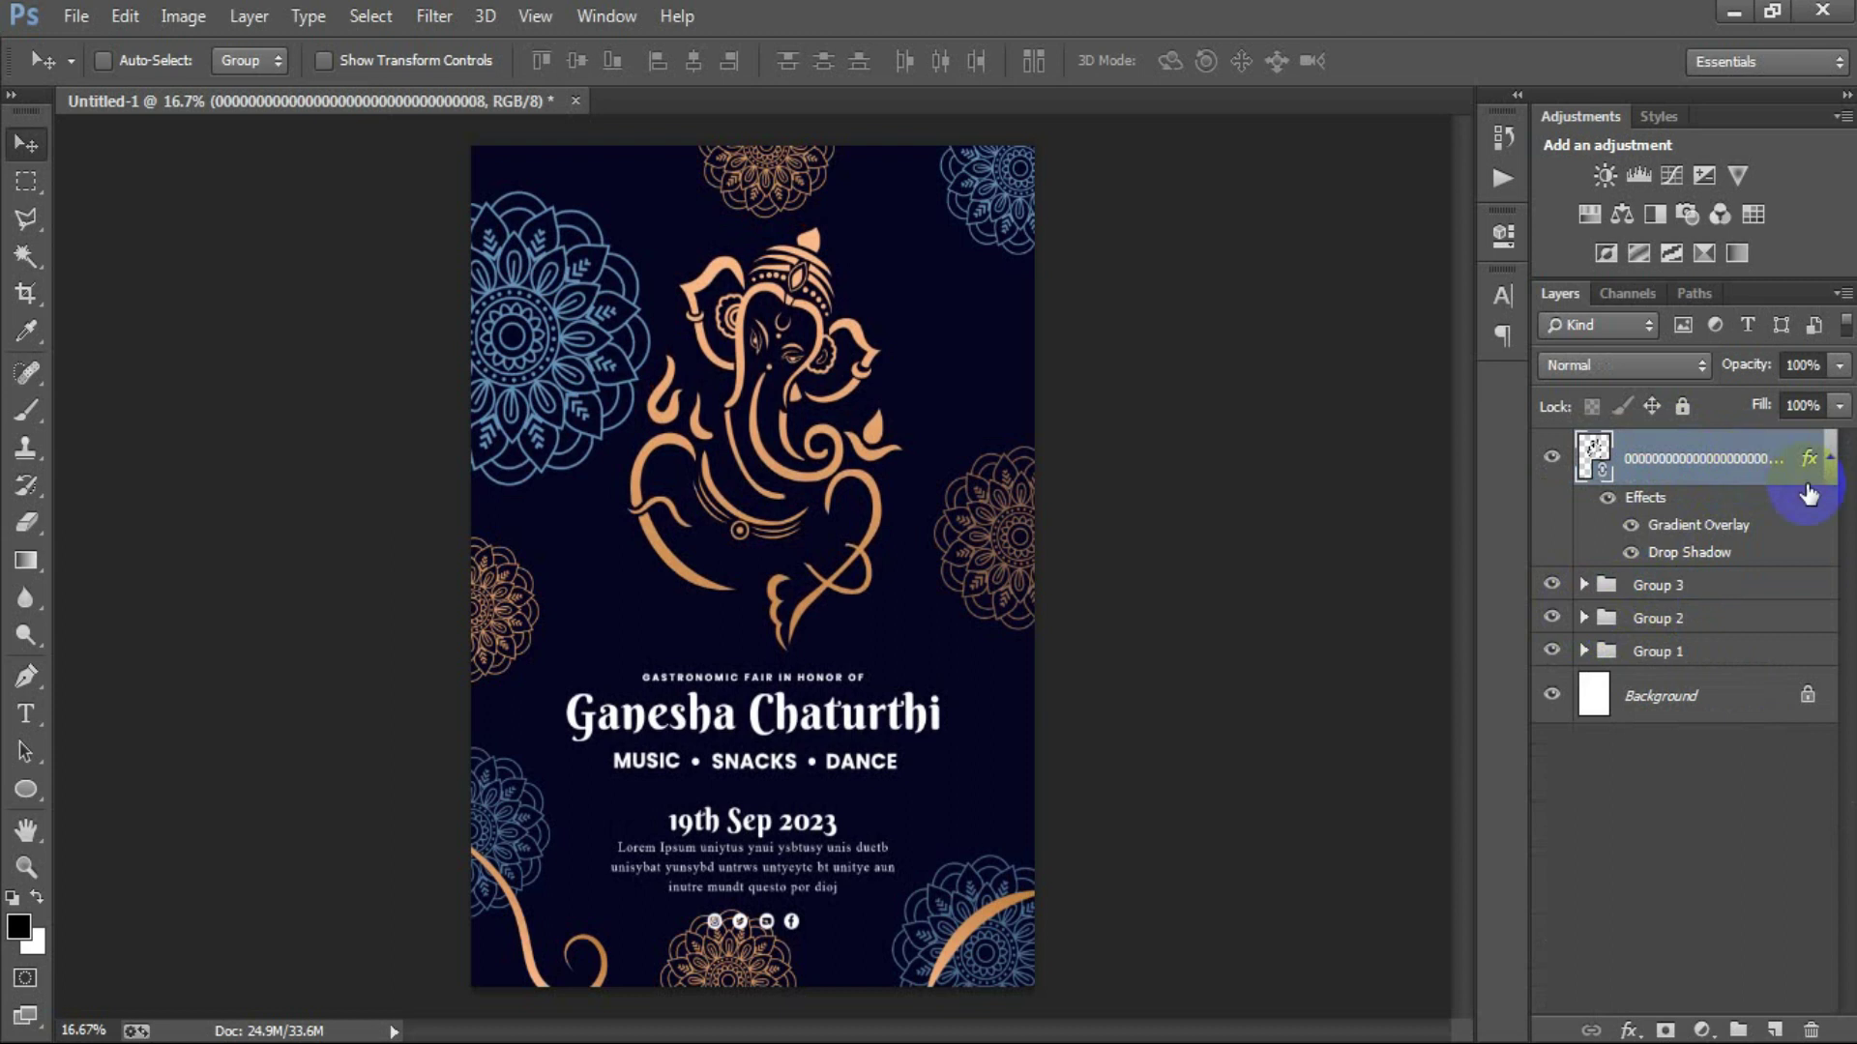
click(1831, 461)
click(76, 15)
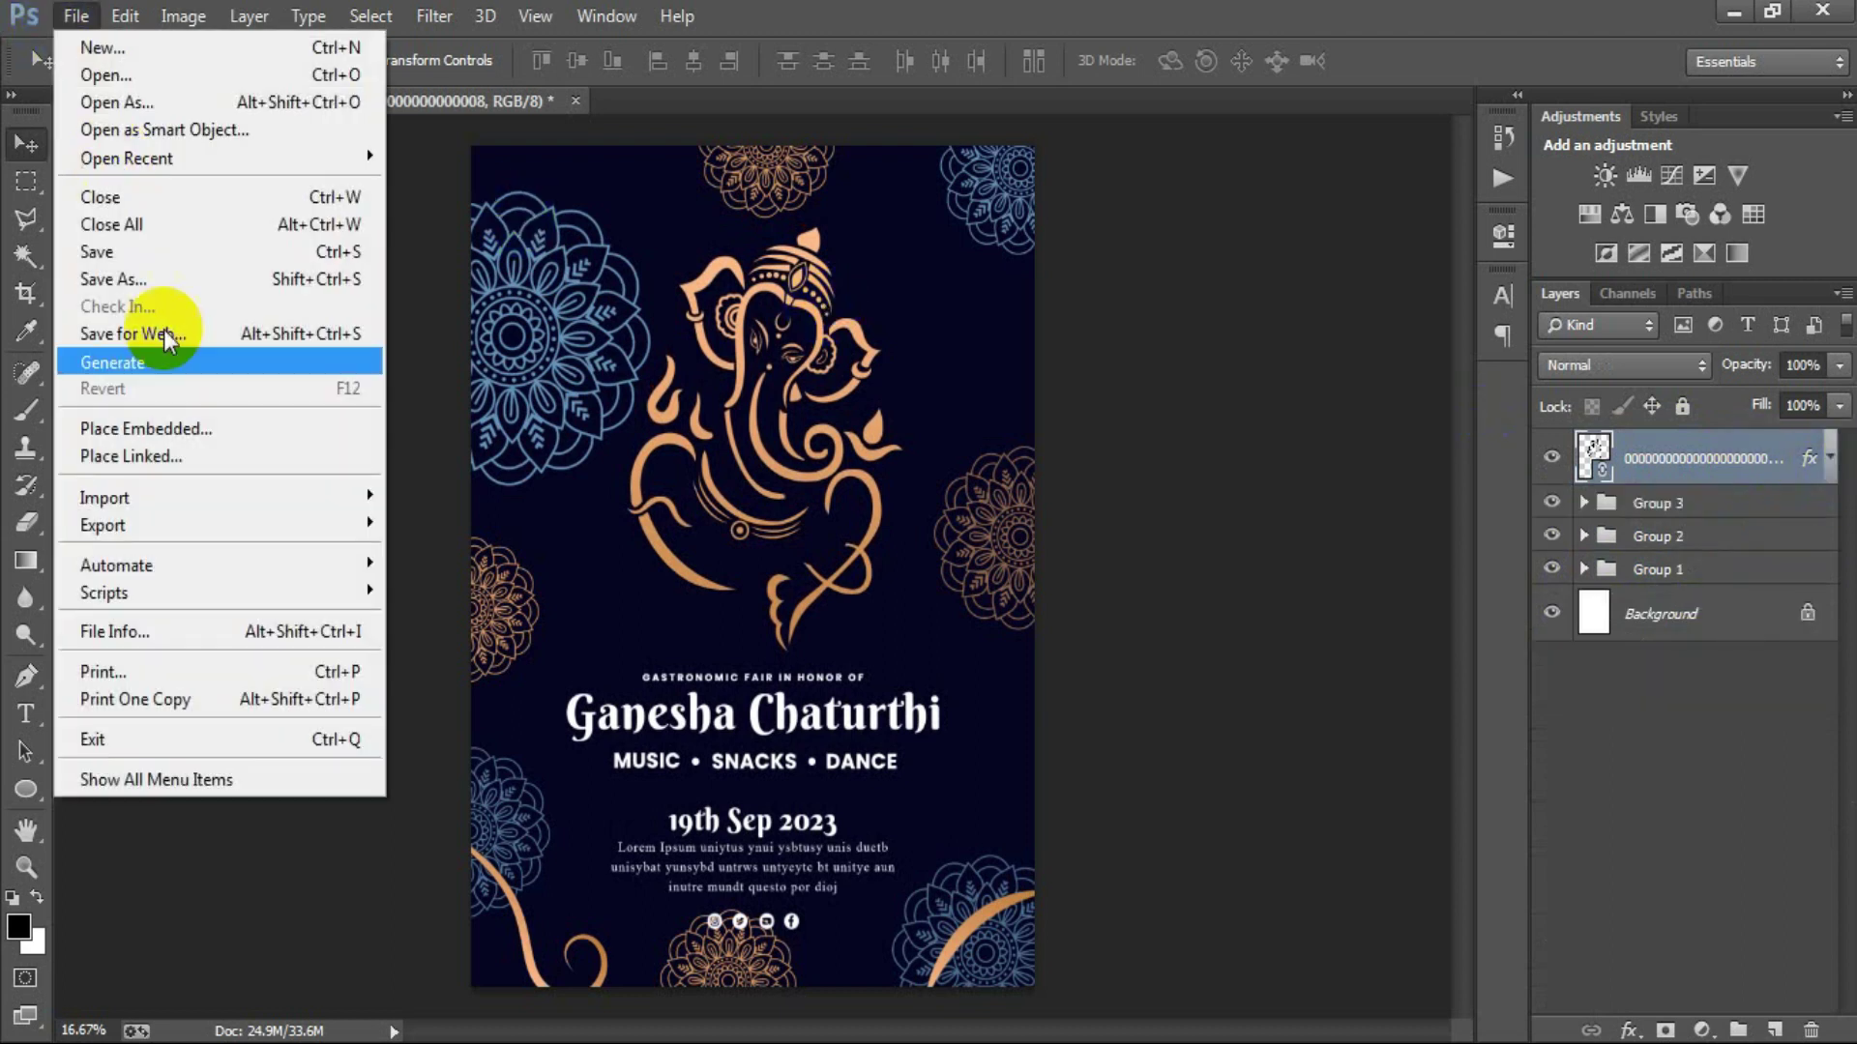
Place the hanging lamp image, scaled to about 175%, over the upper-left mandala.
click(170, 453)
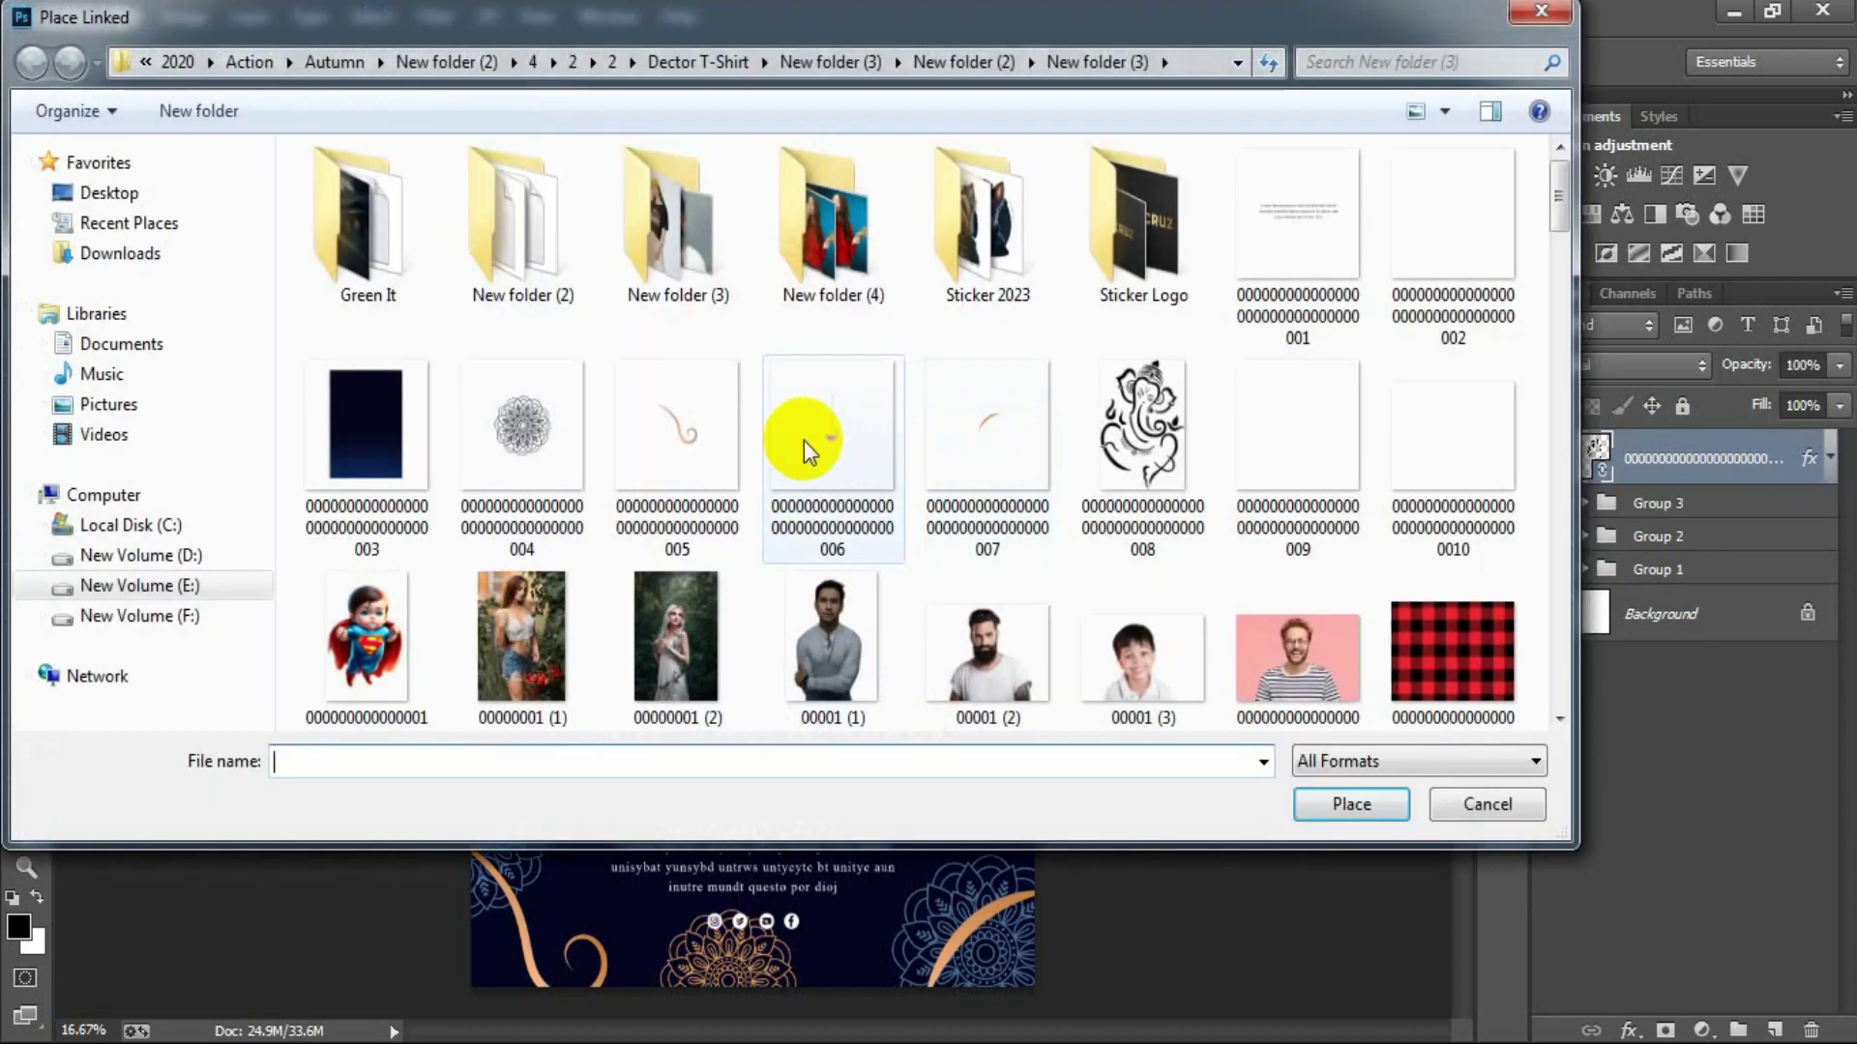
click(793, 437)
click(1325, 804)
drag(878, 494, 624, 307)
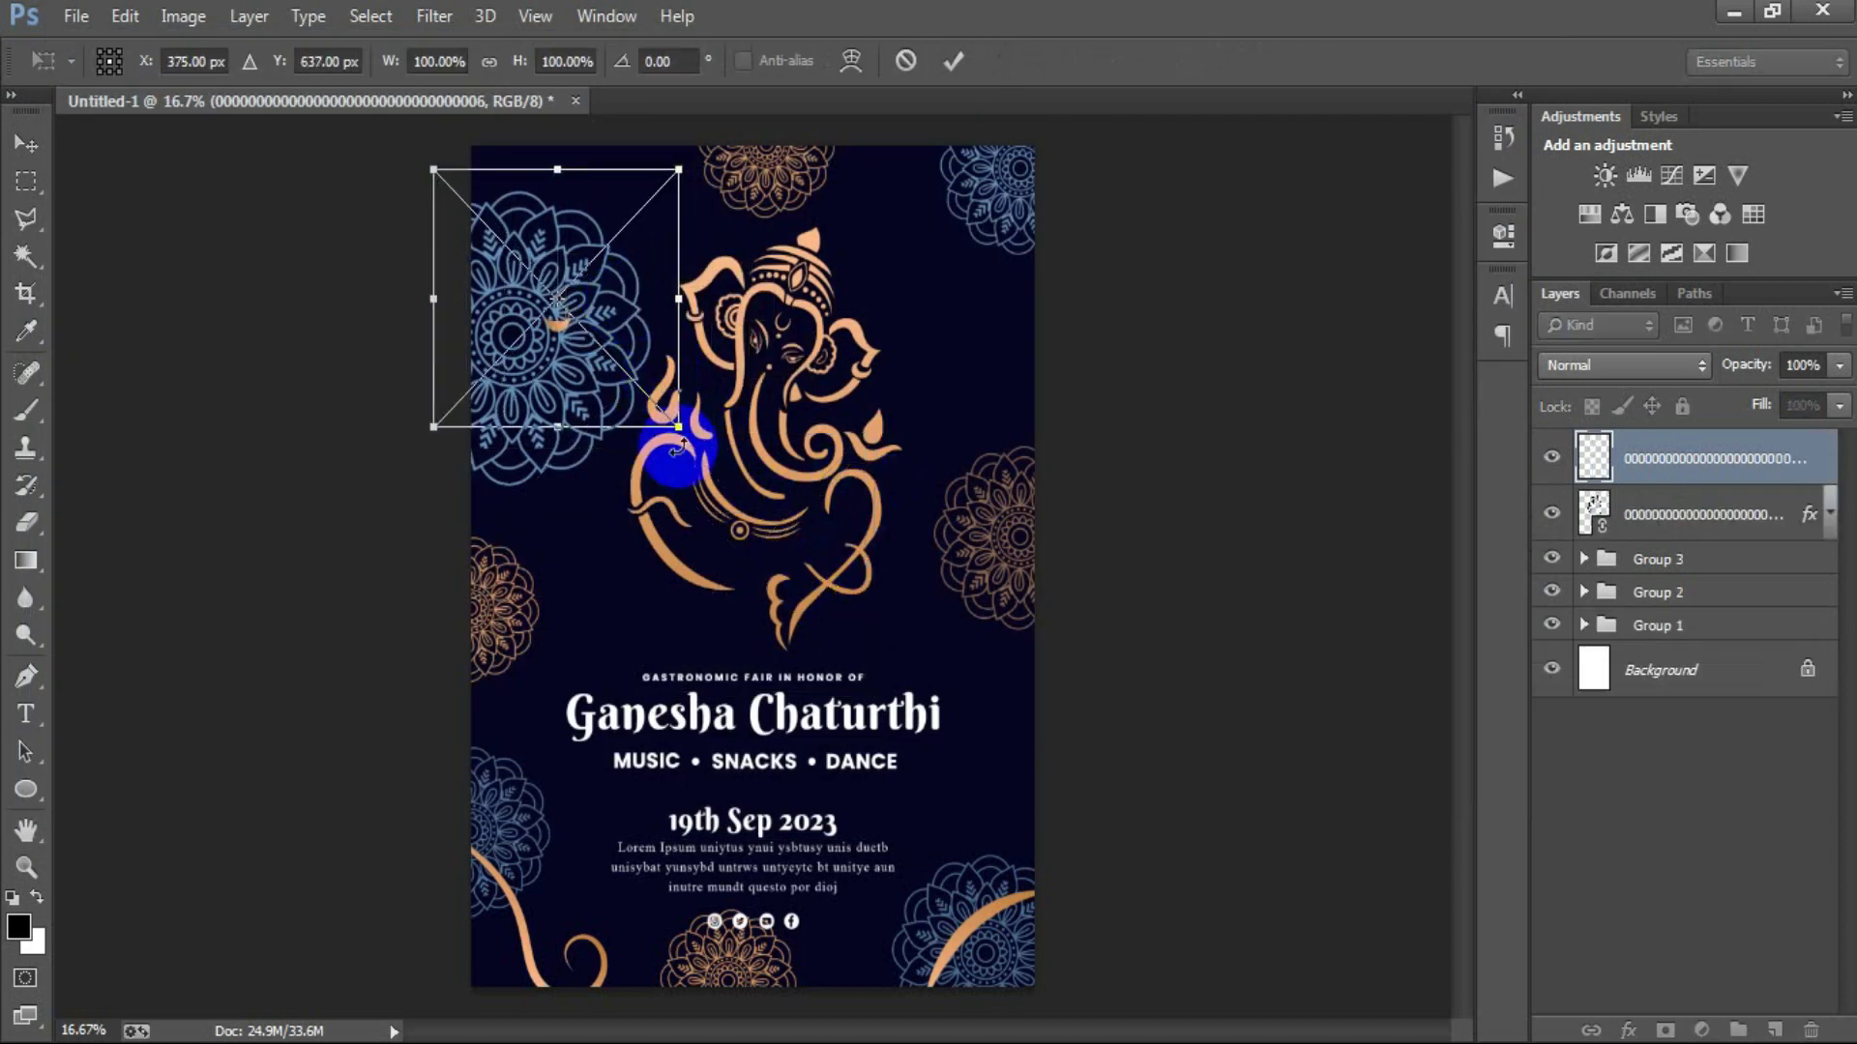
drag(679, 425, 765, 526)
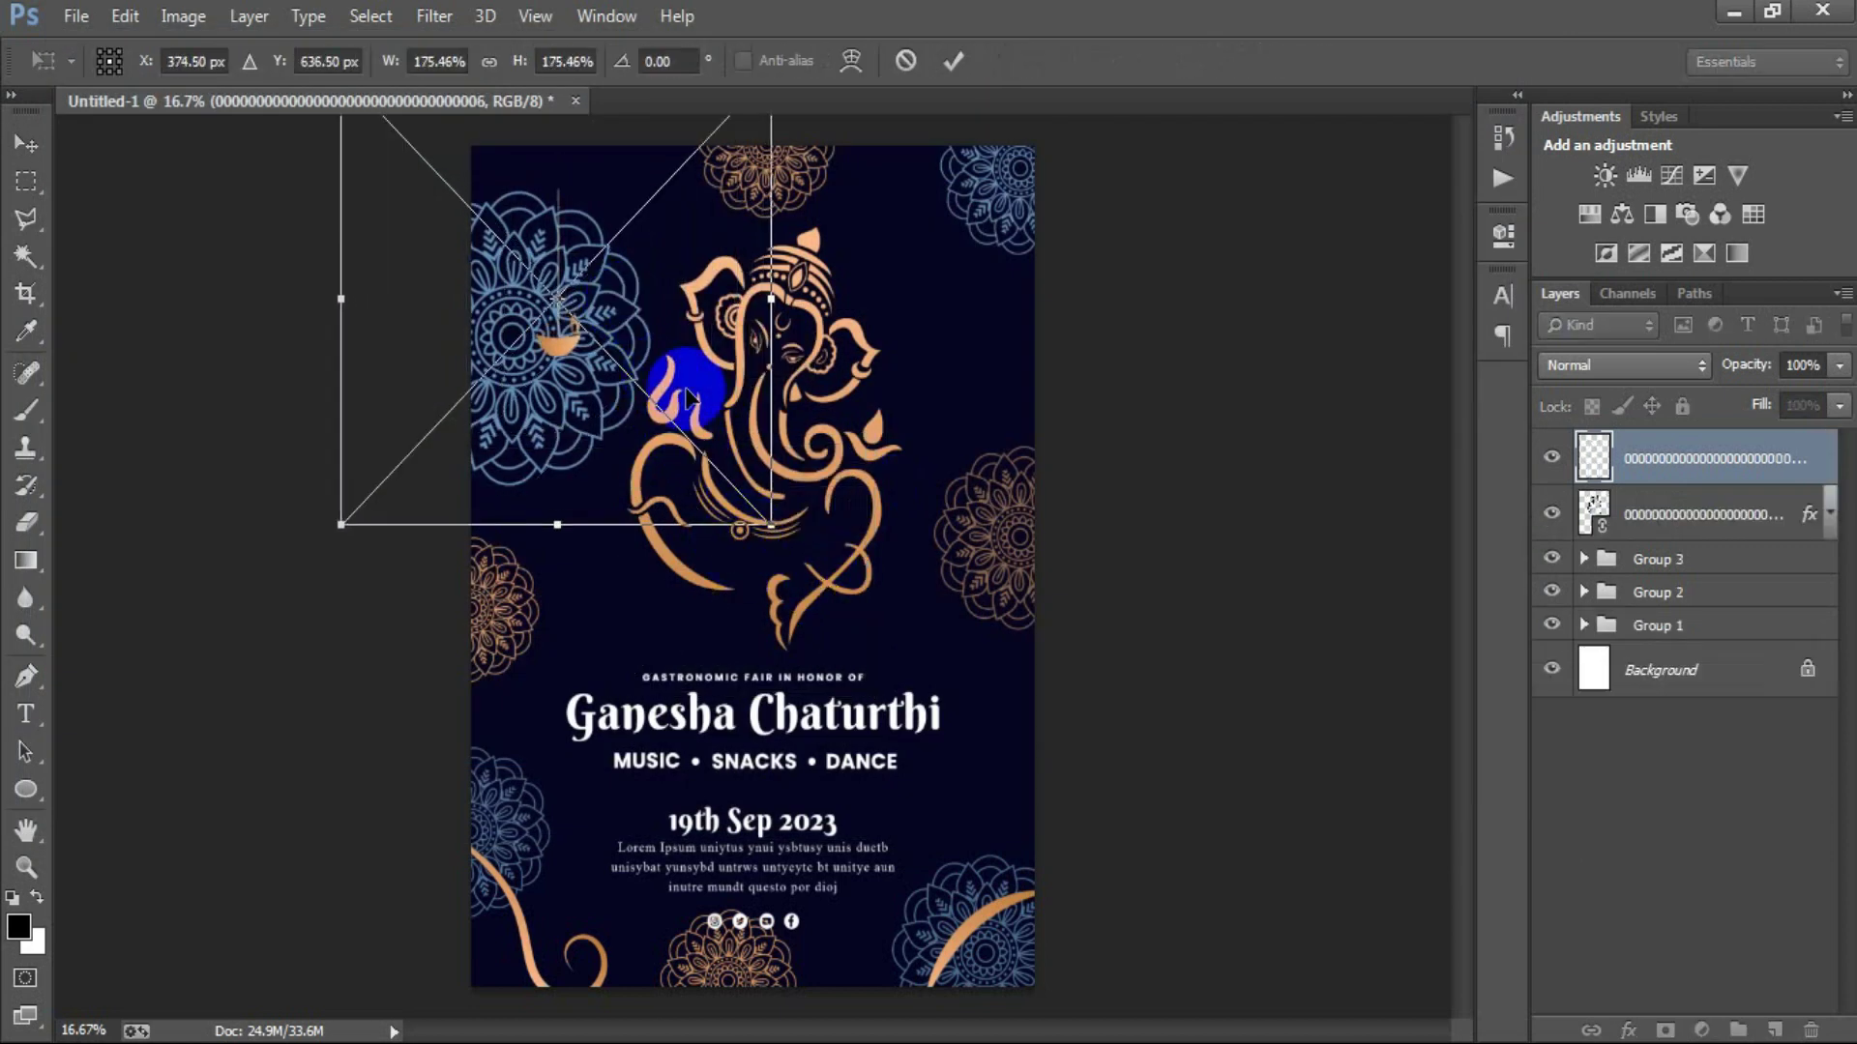
drag(628, 366, 620, 335)
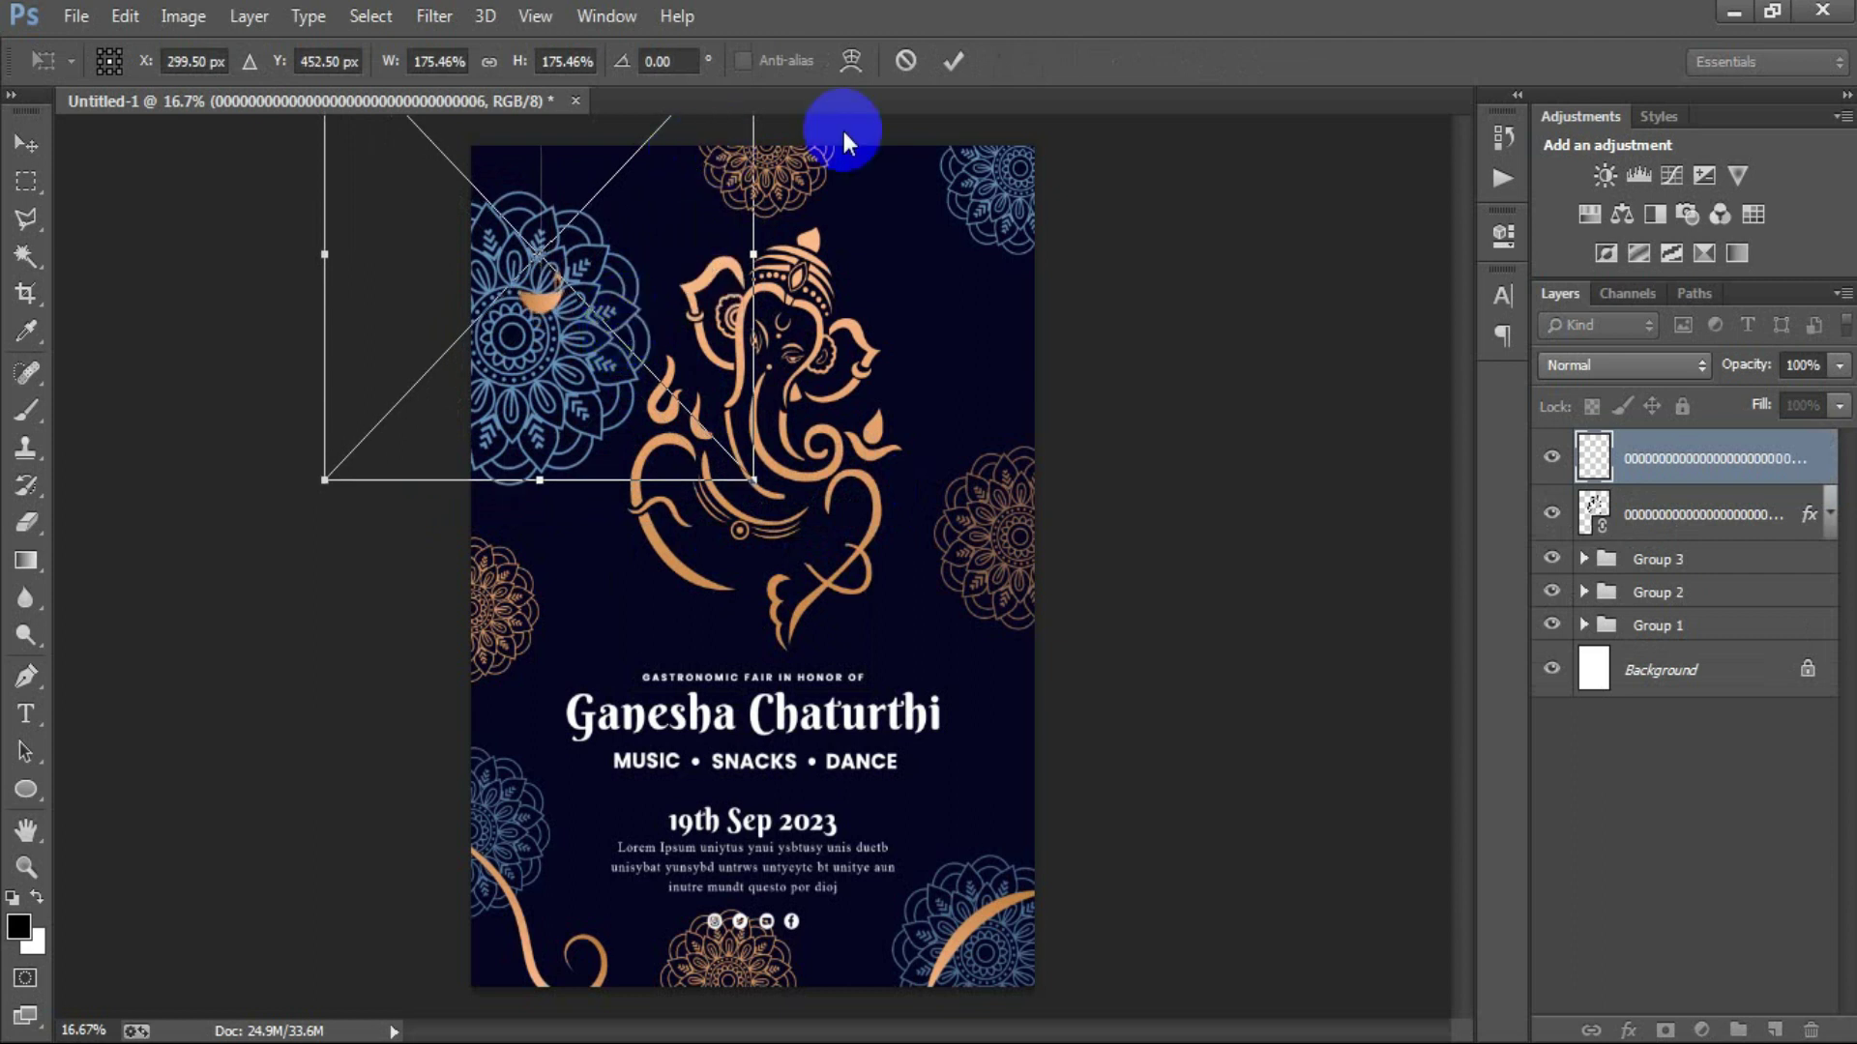
click(953, 61)
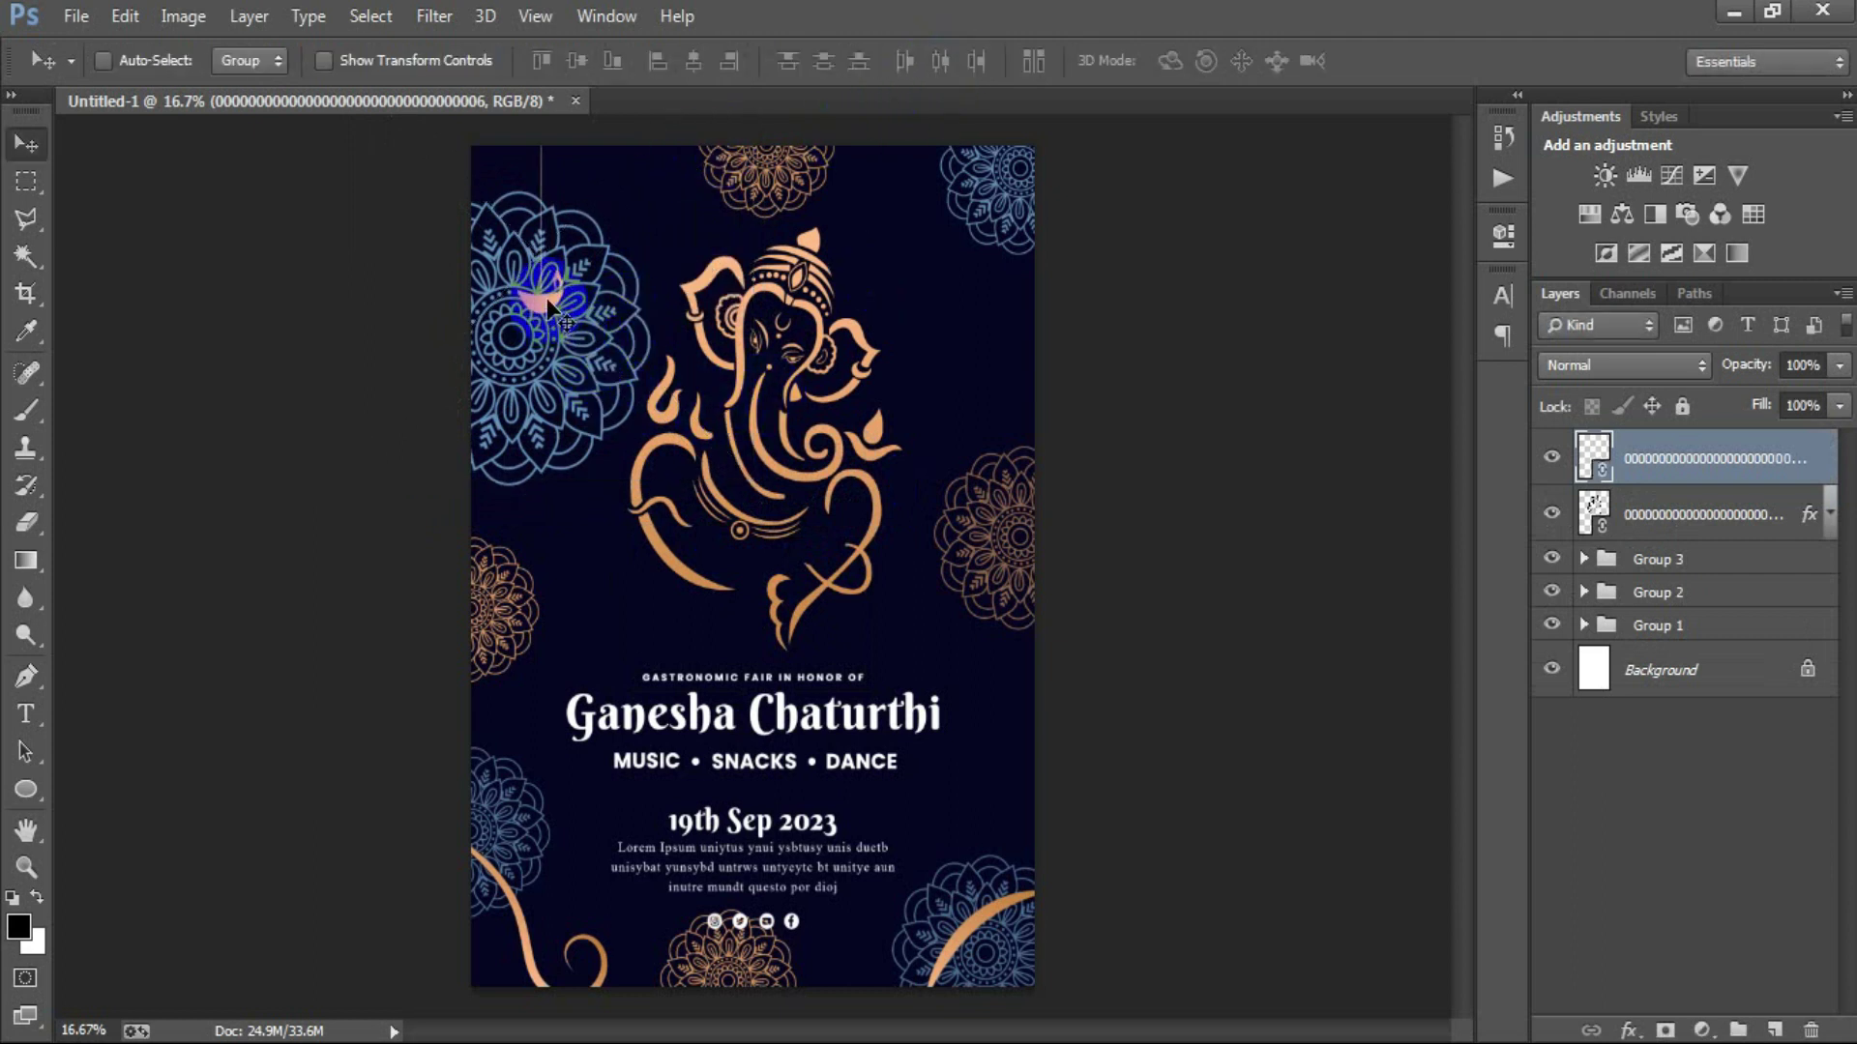
Move a lamp copy right of Ganesha, flip it horizontally and enlarge it.
drag(644, 315, 971, 331)
key(ctrl+t)
right_click(970, 336)
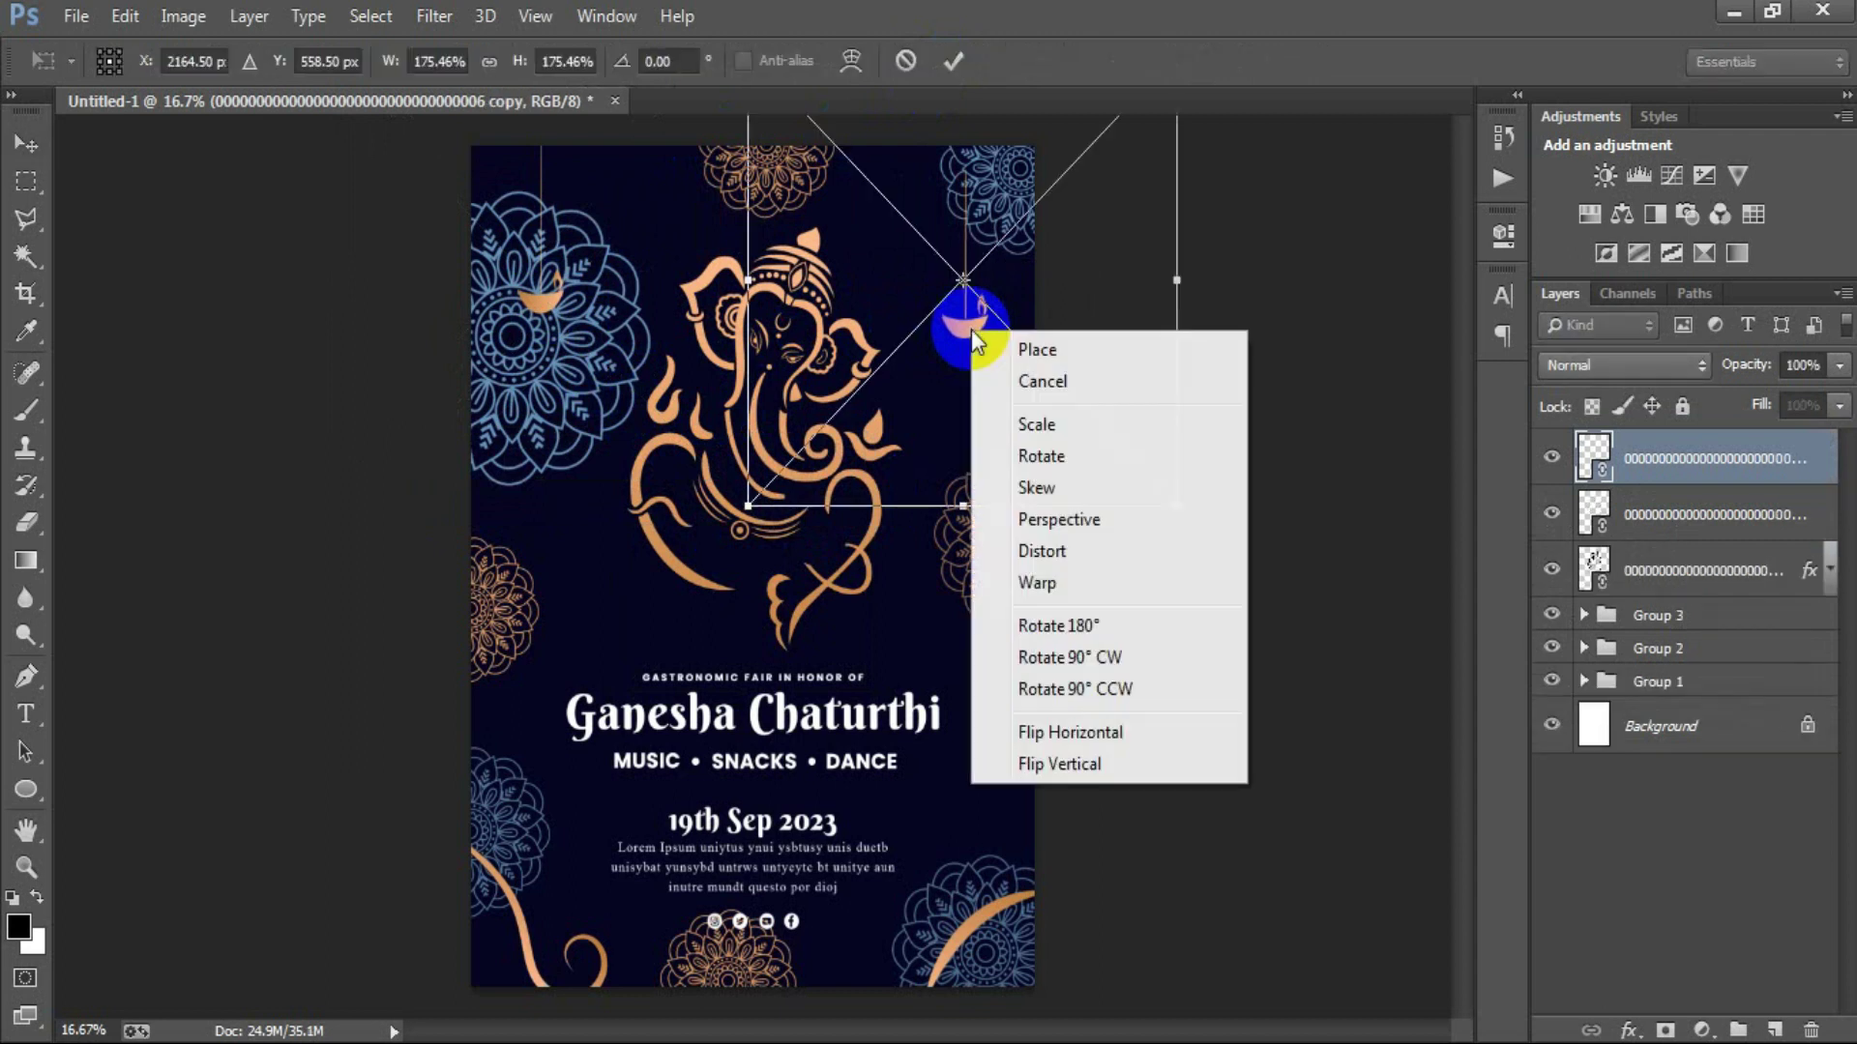
click(1024, 733)
mouse_move(1178, 506)
mouse_down()
mouse_move(1216, 612)
mouse_move(1119, 498)
mouse_up()
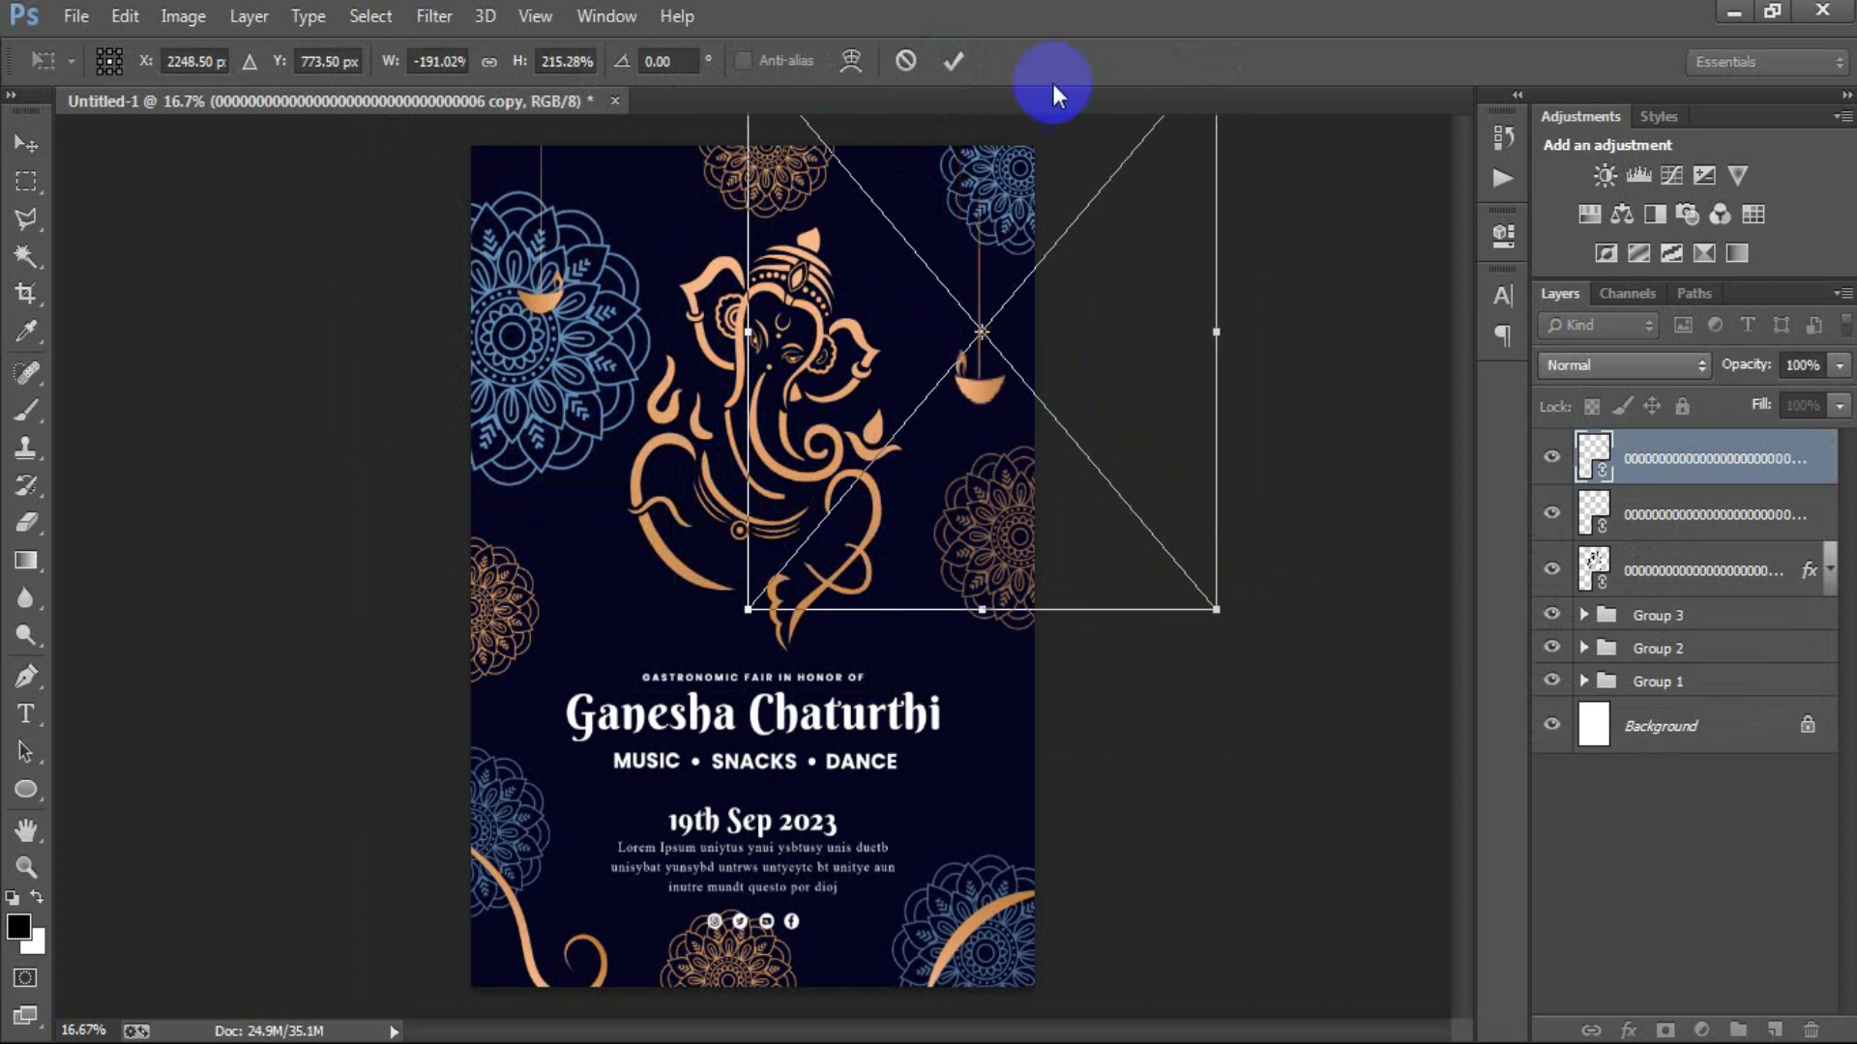
drag(1215, 610, 1220, 612)
click(954, 60)
mouse_move(967, 282)
mouse_down()
mouse_move(965, 377)
mouse_move(975, 349)
mouse_up()
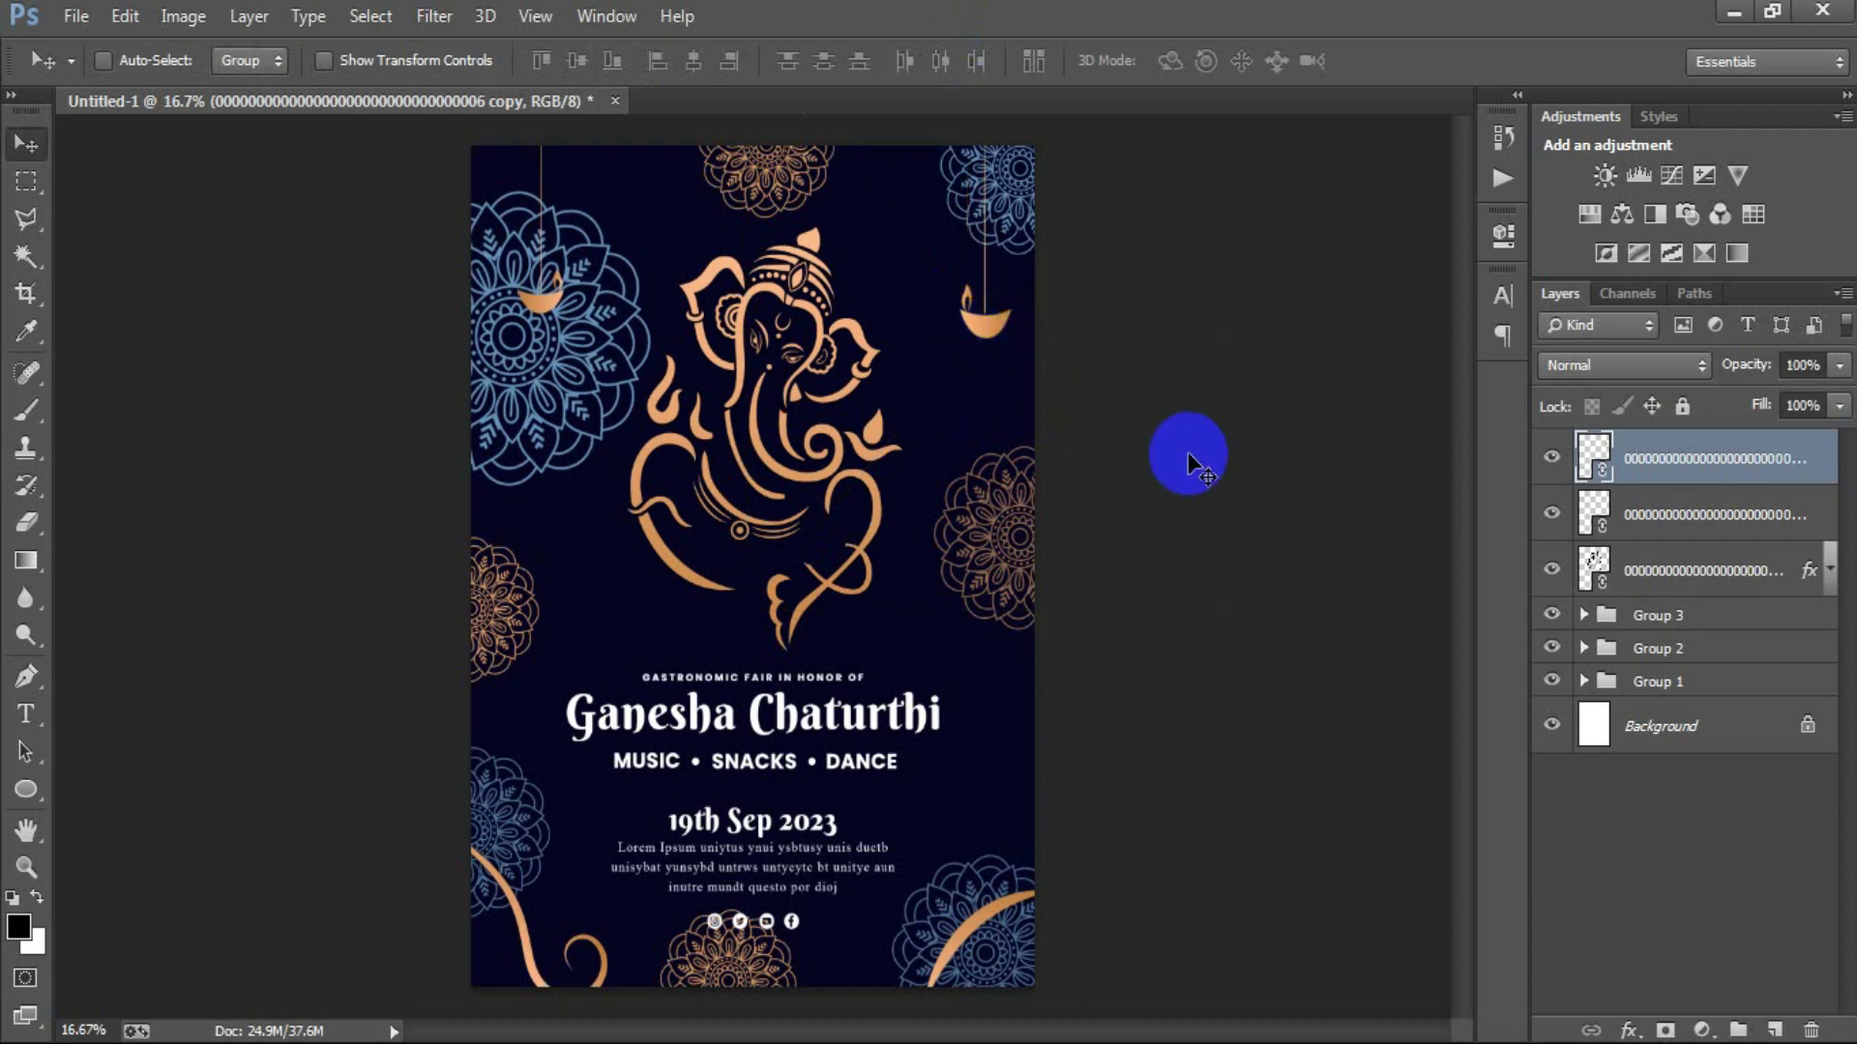
click(1617, 654)
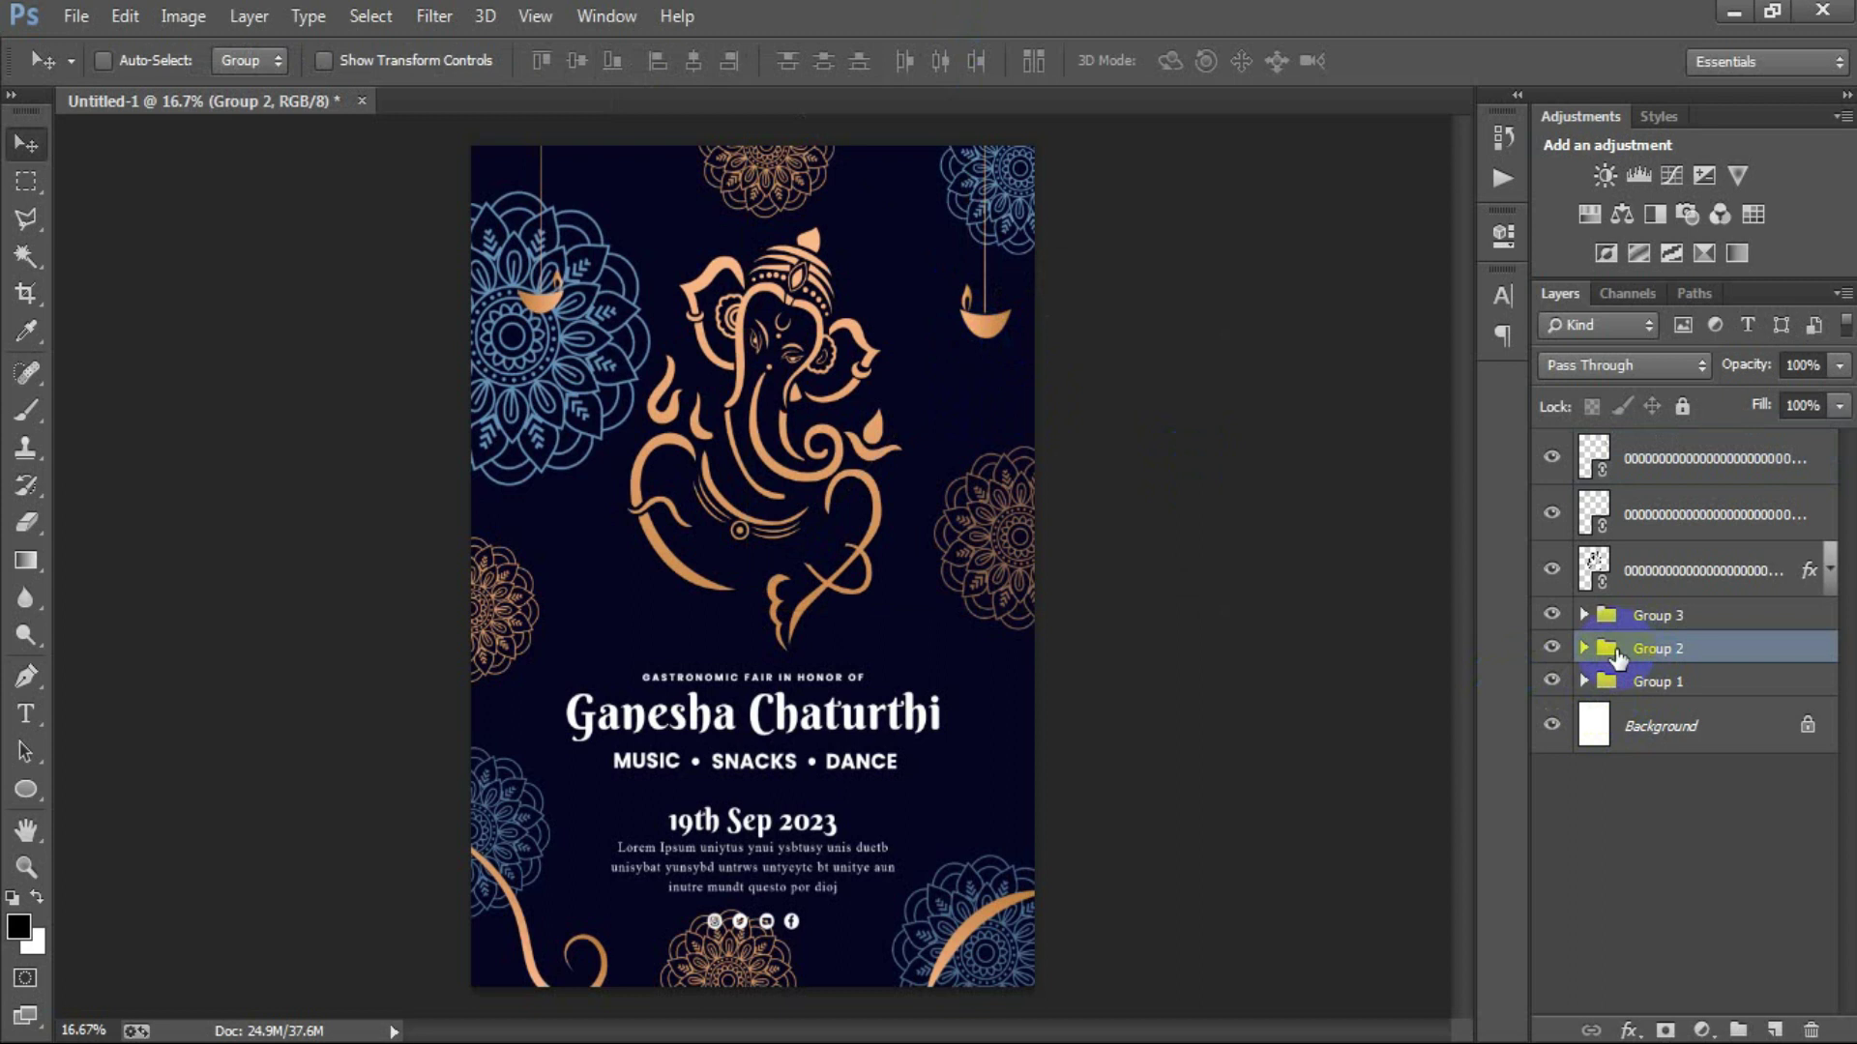
Move a blue mandala copy to the centre and scale it to about 201% behind Ganesha.
click(1585, 648)
scroll(1673, 861, down, 3)
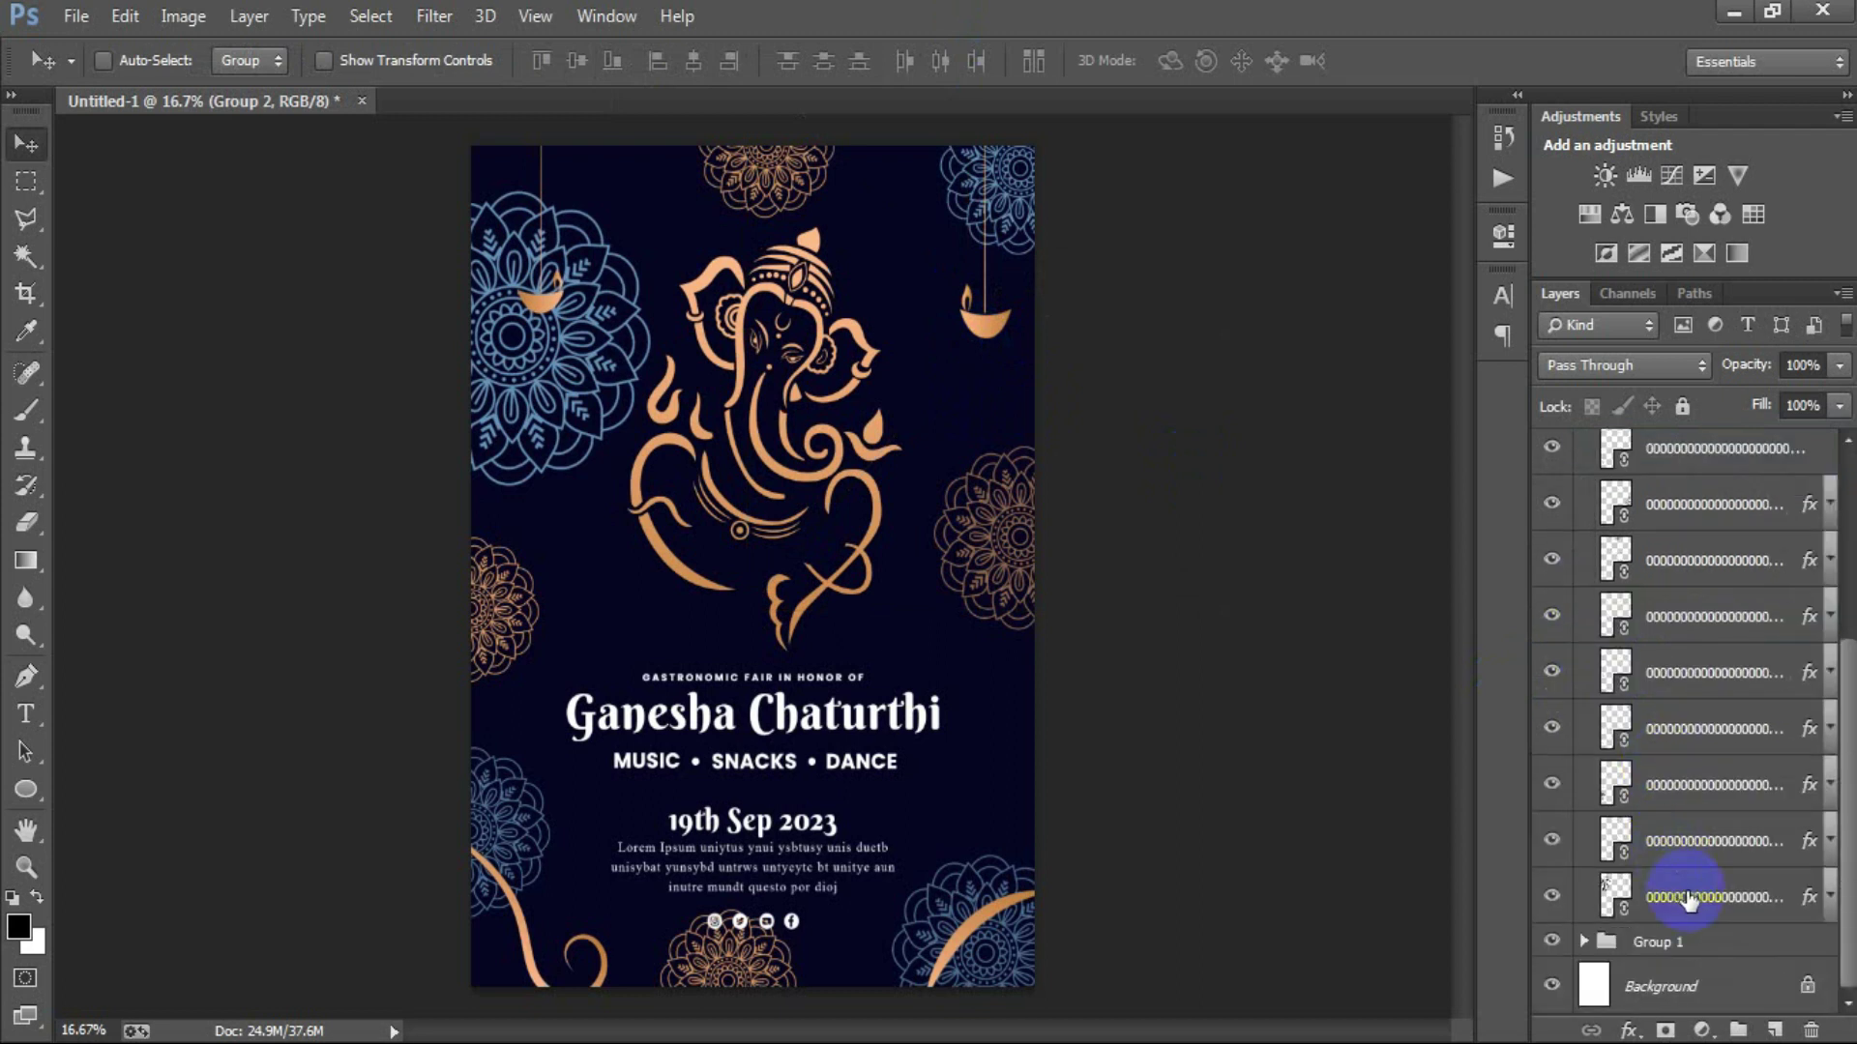
click(1688, 899)
mouse_move(540, 414)
mouse_down()
mouse_move(880, 571)
mouse_move(865, 567)
mouse_up()
key(ctrl+t)
drag(1123, 812, 1070, 750)
drag(955, 624, 947, 639)
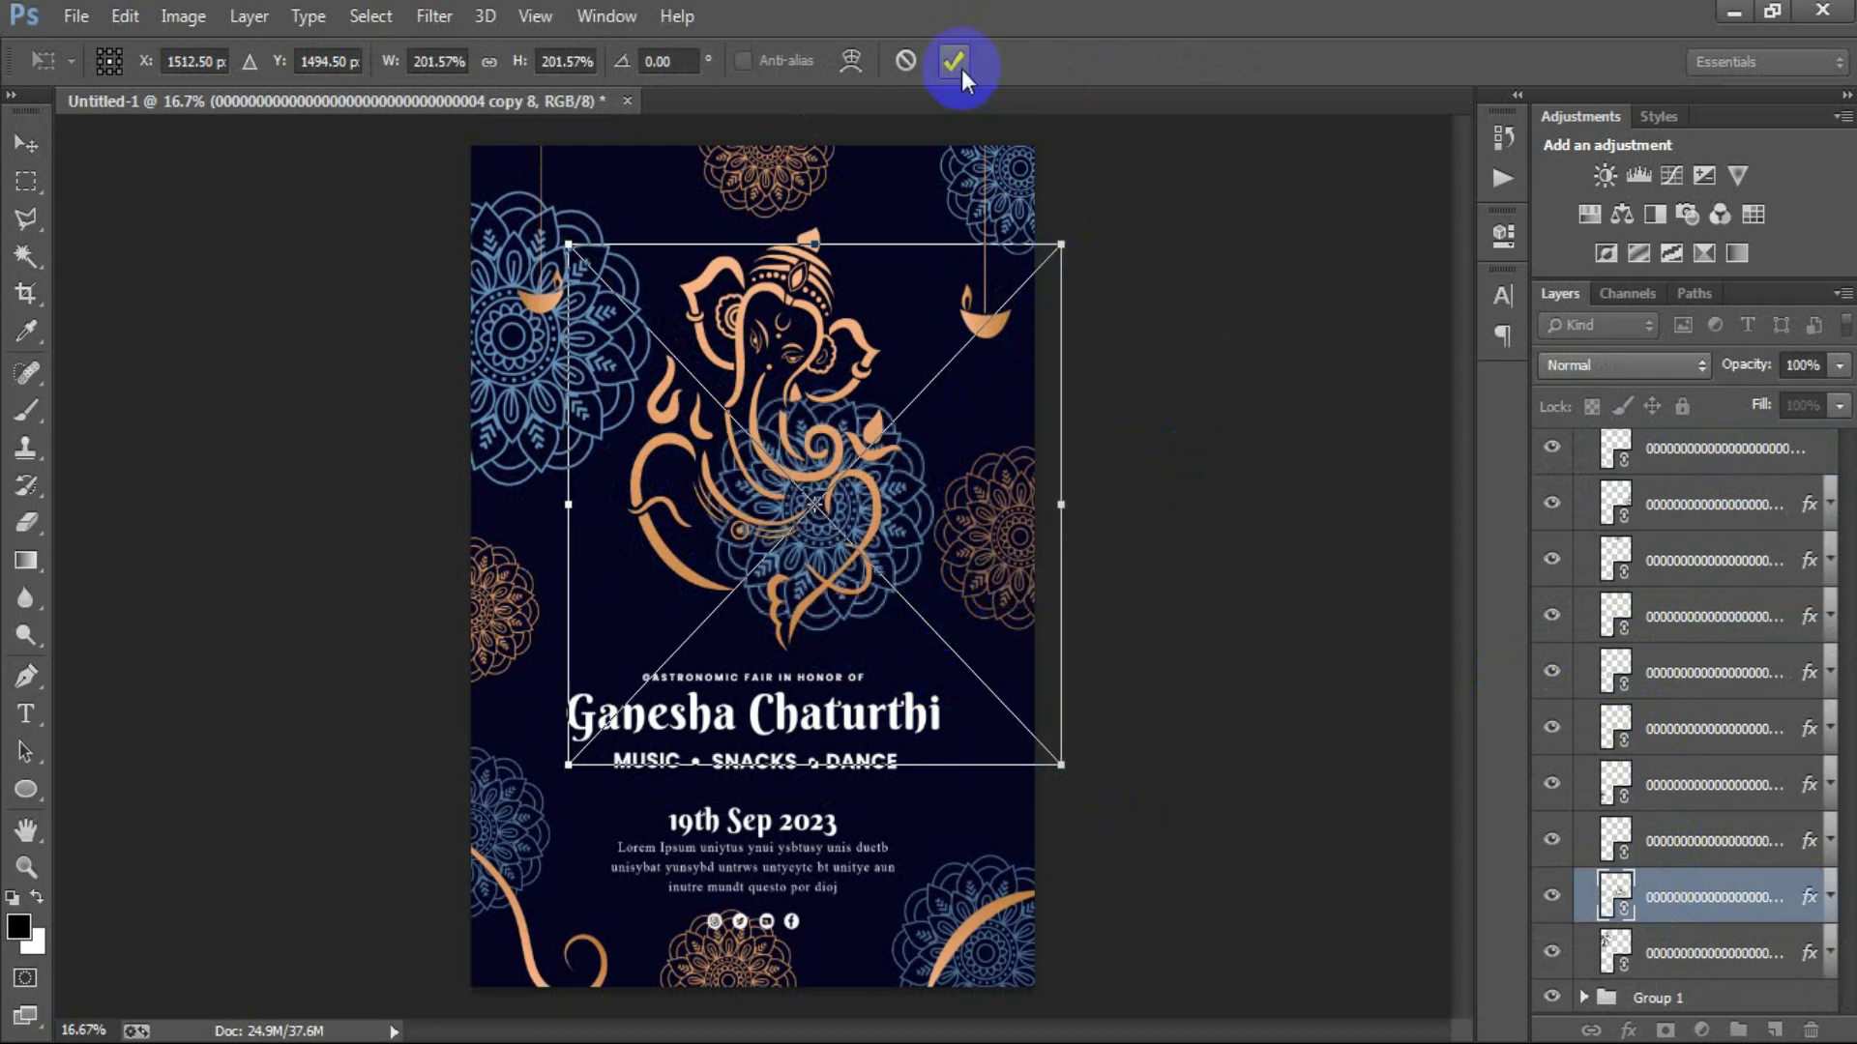
click(967, 78)
Make the hidden mandala layers visible again and nudge the right-side mandala slightly right.
click(1610, 566)
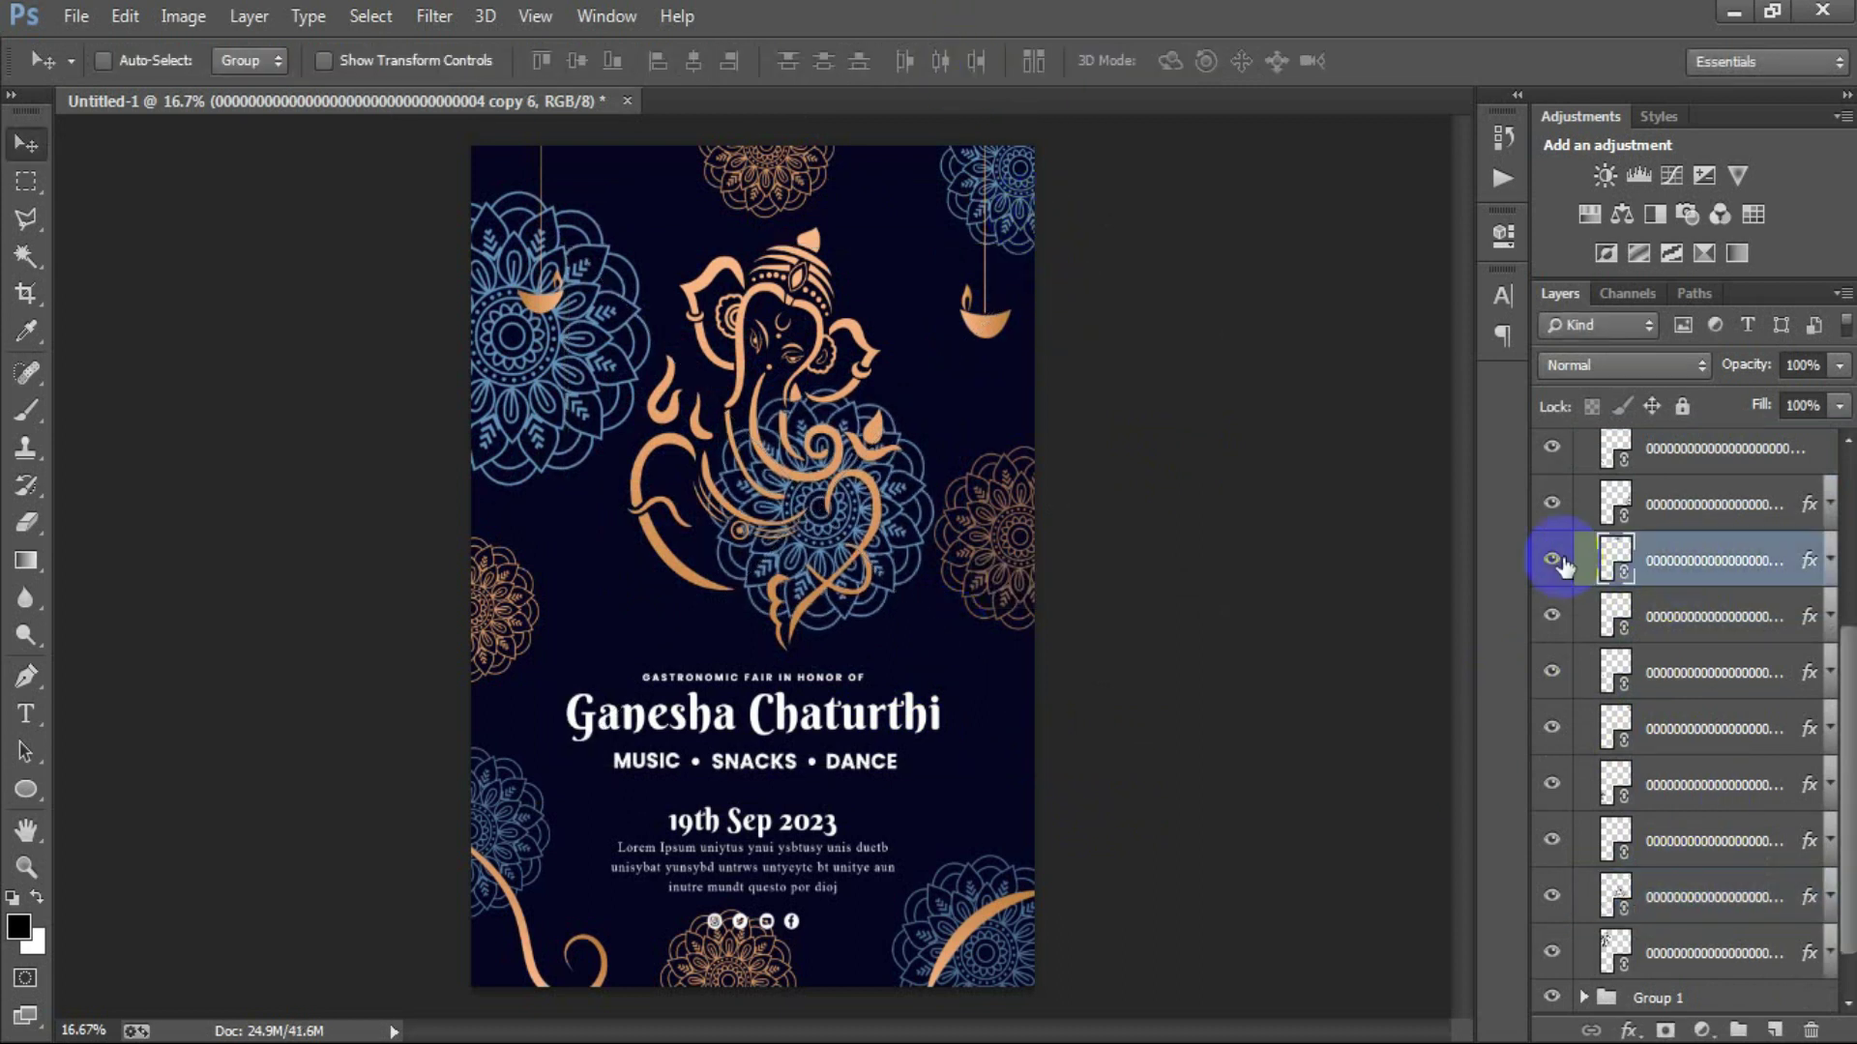
click(1553, 559)
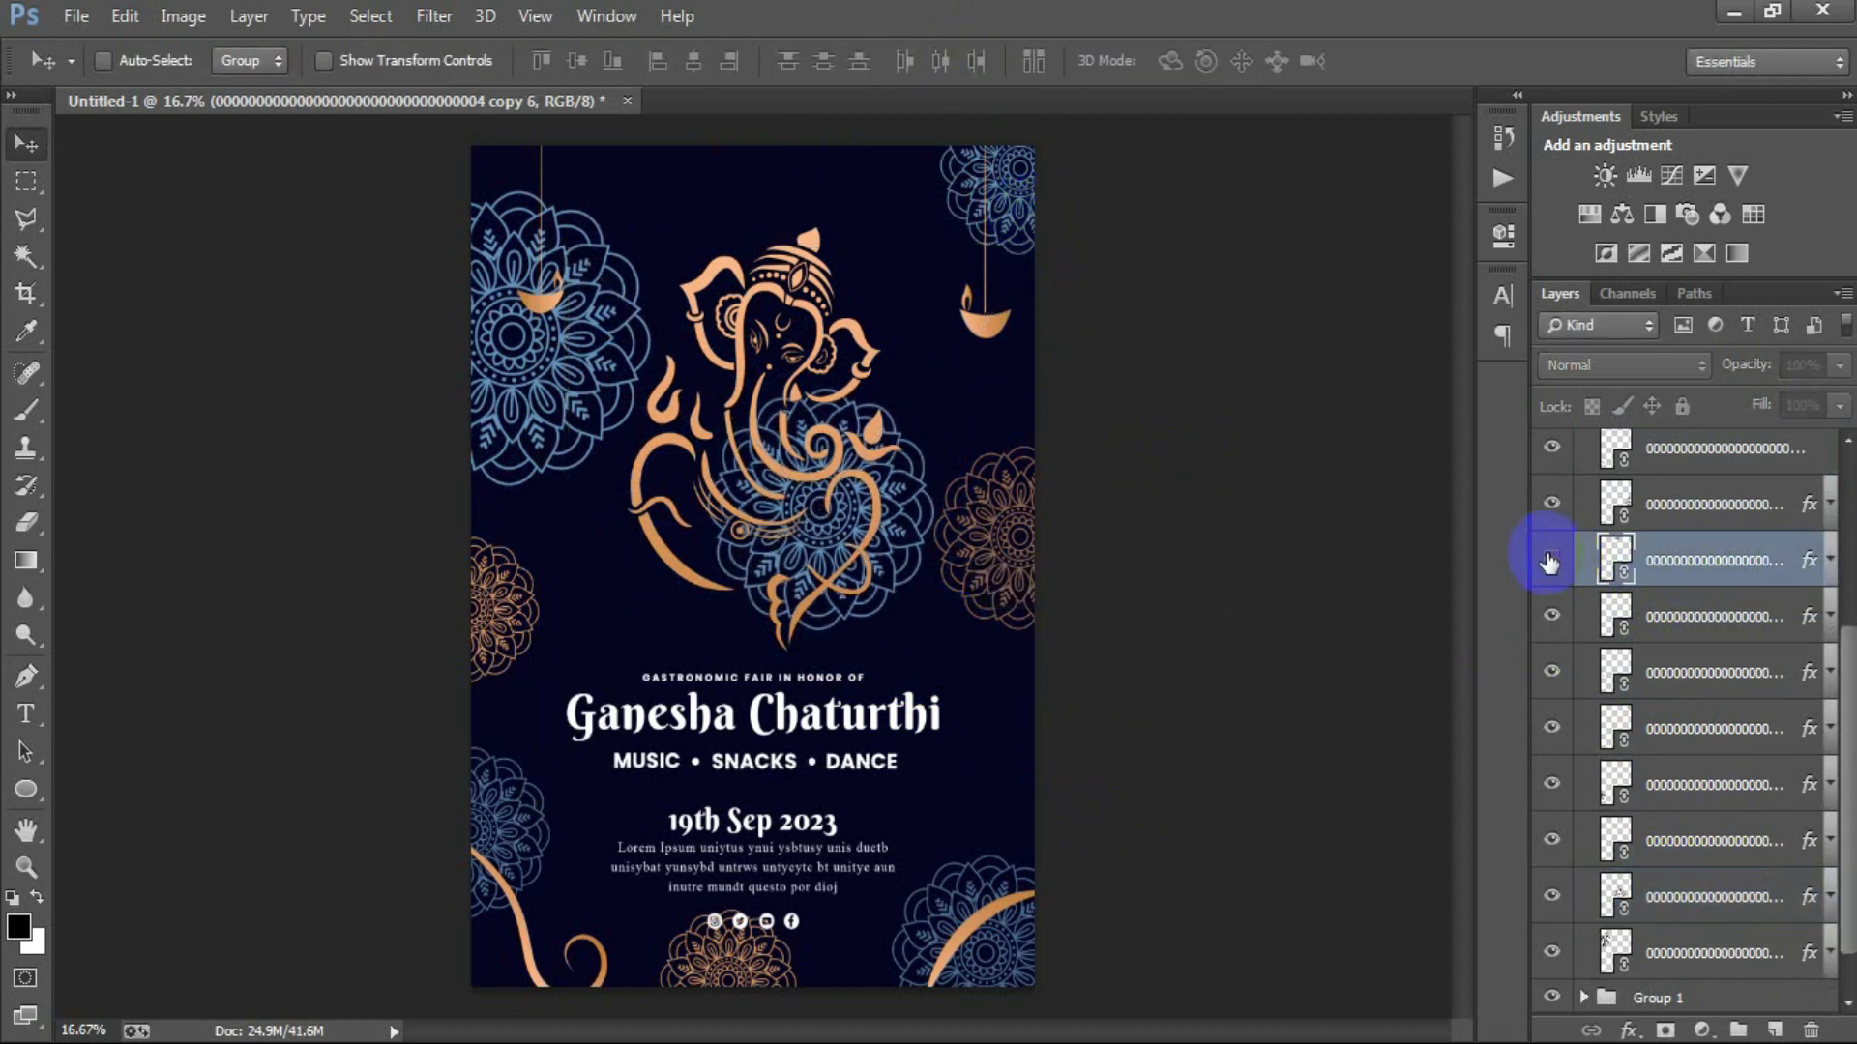
click(1552, 616)
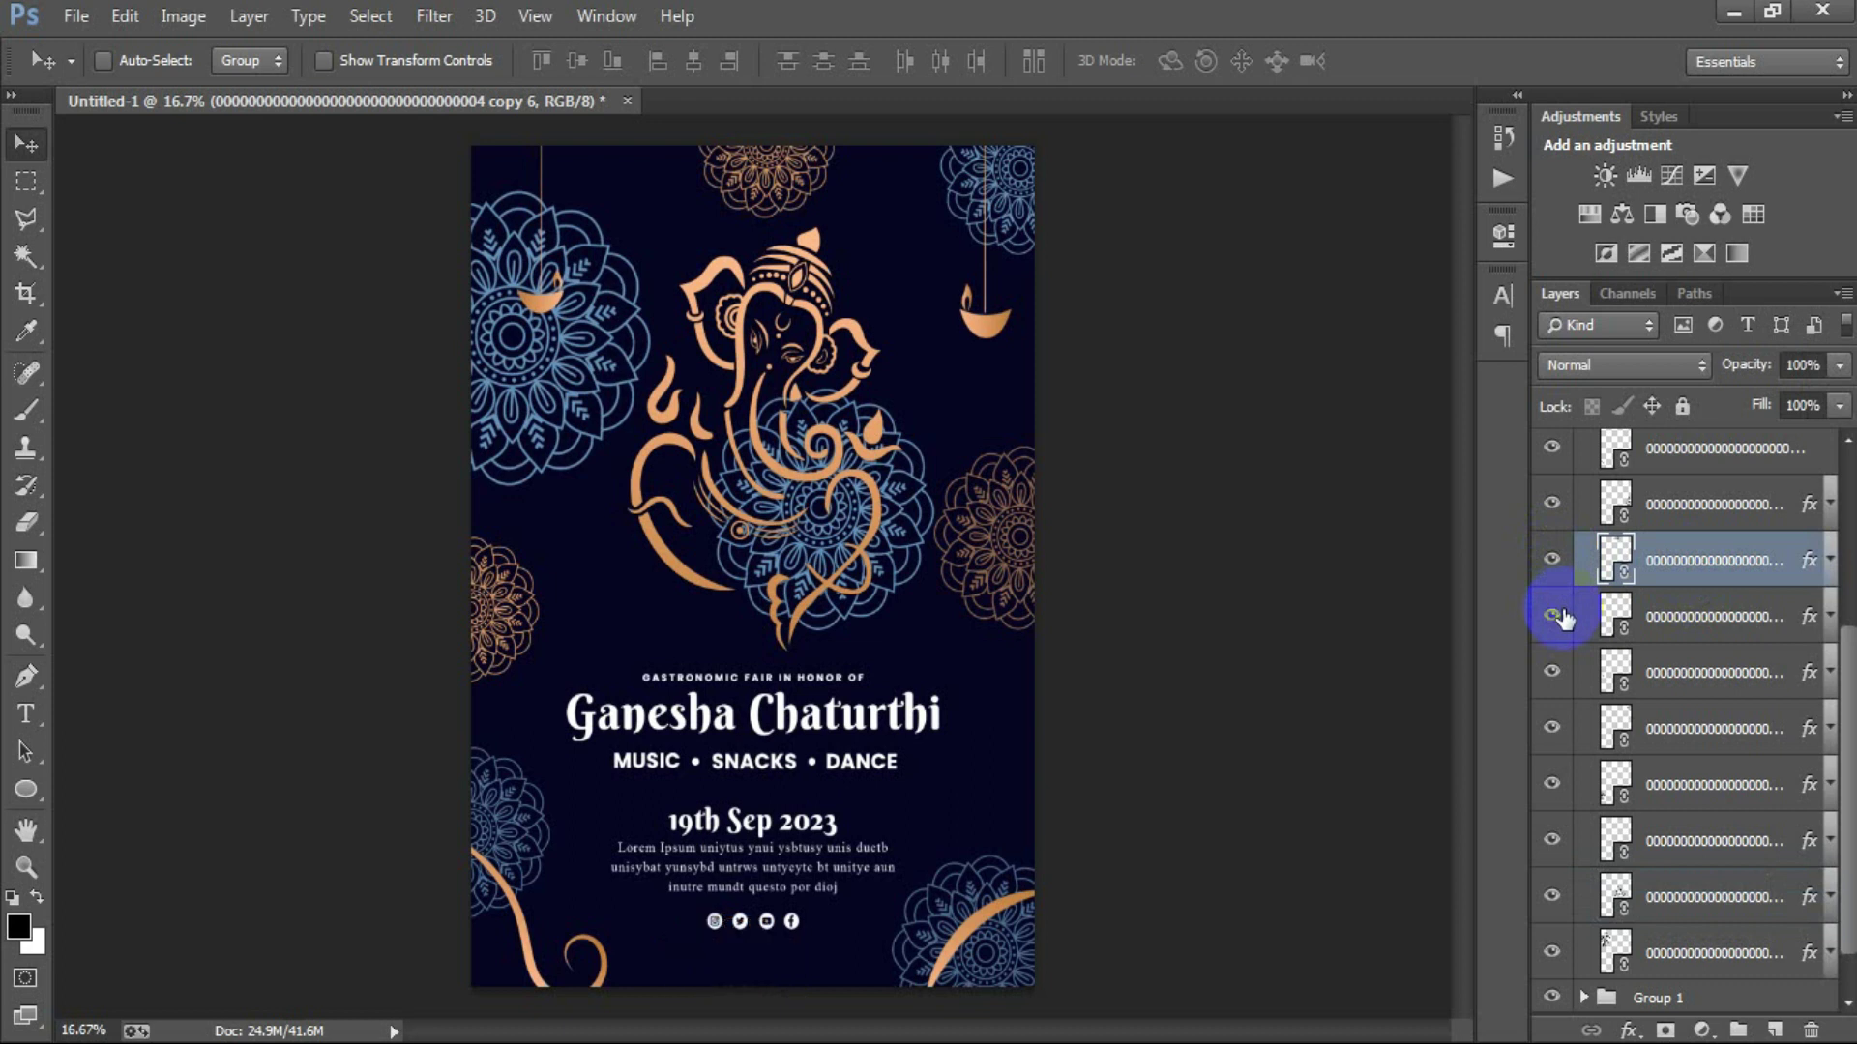
click(1552, 504)
click(1657, 511)
drag(1016, 541, 1035, 560)
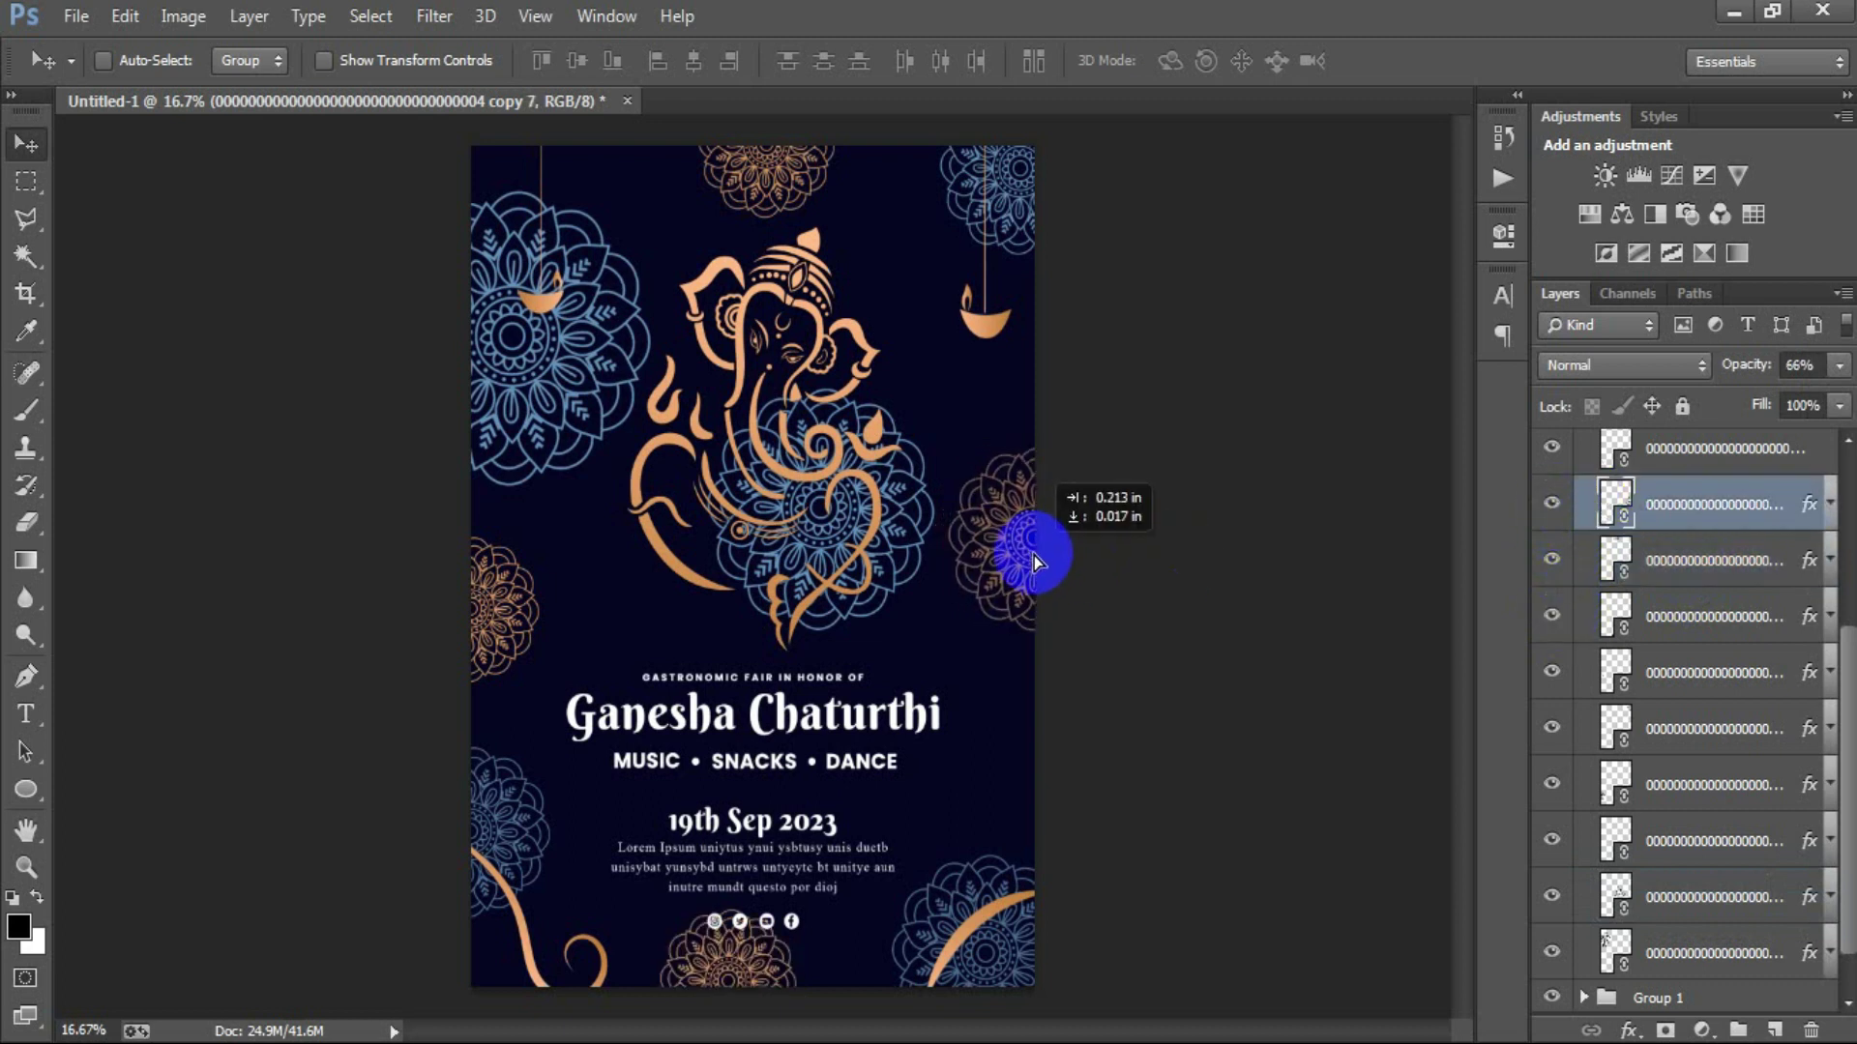
Show the centre mandala, rasterize it and add a layer mask to it.
click(1605, 896)
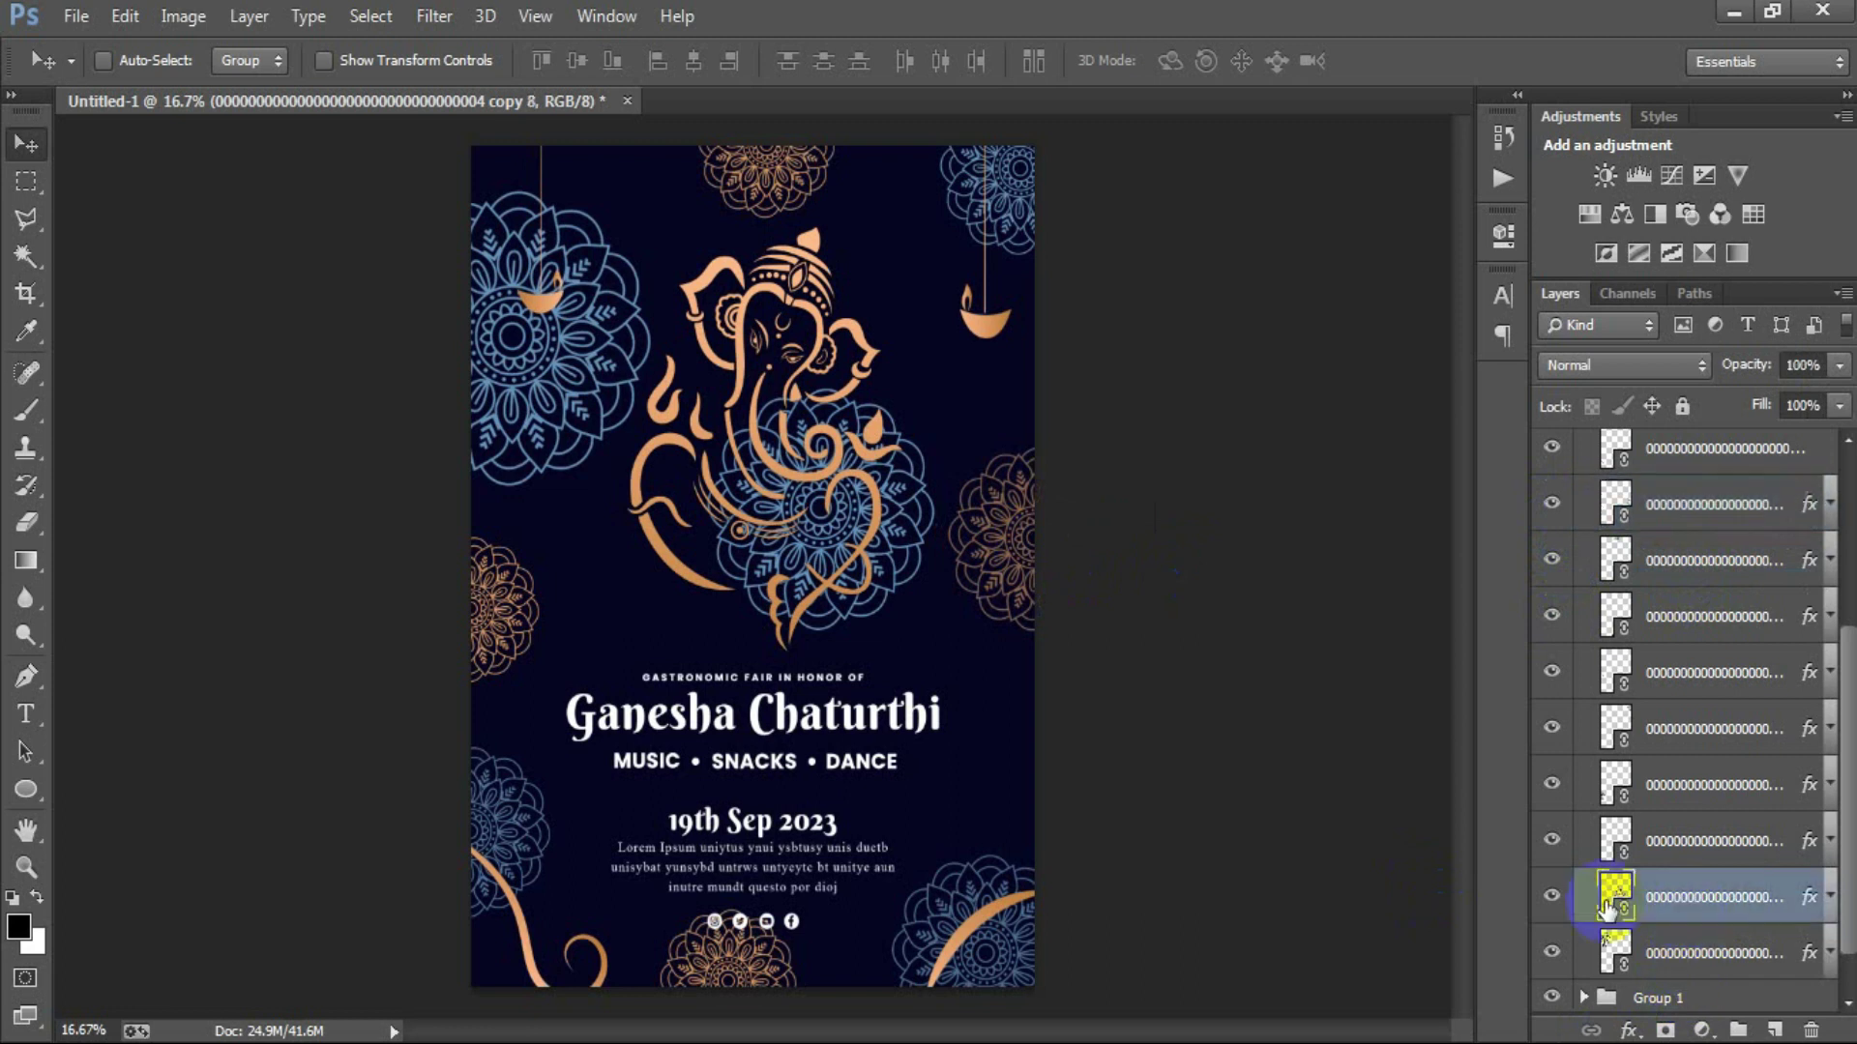
click(1552, 899)
right_click(1696, 899)
click(1219, 537)
click(1666, 1030)
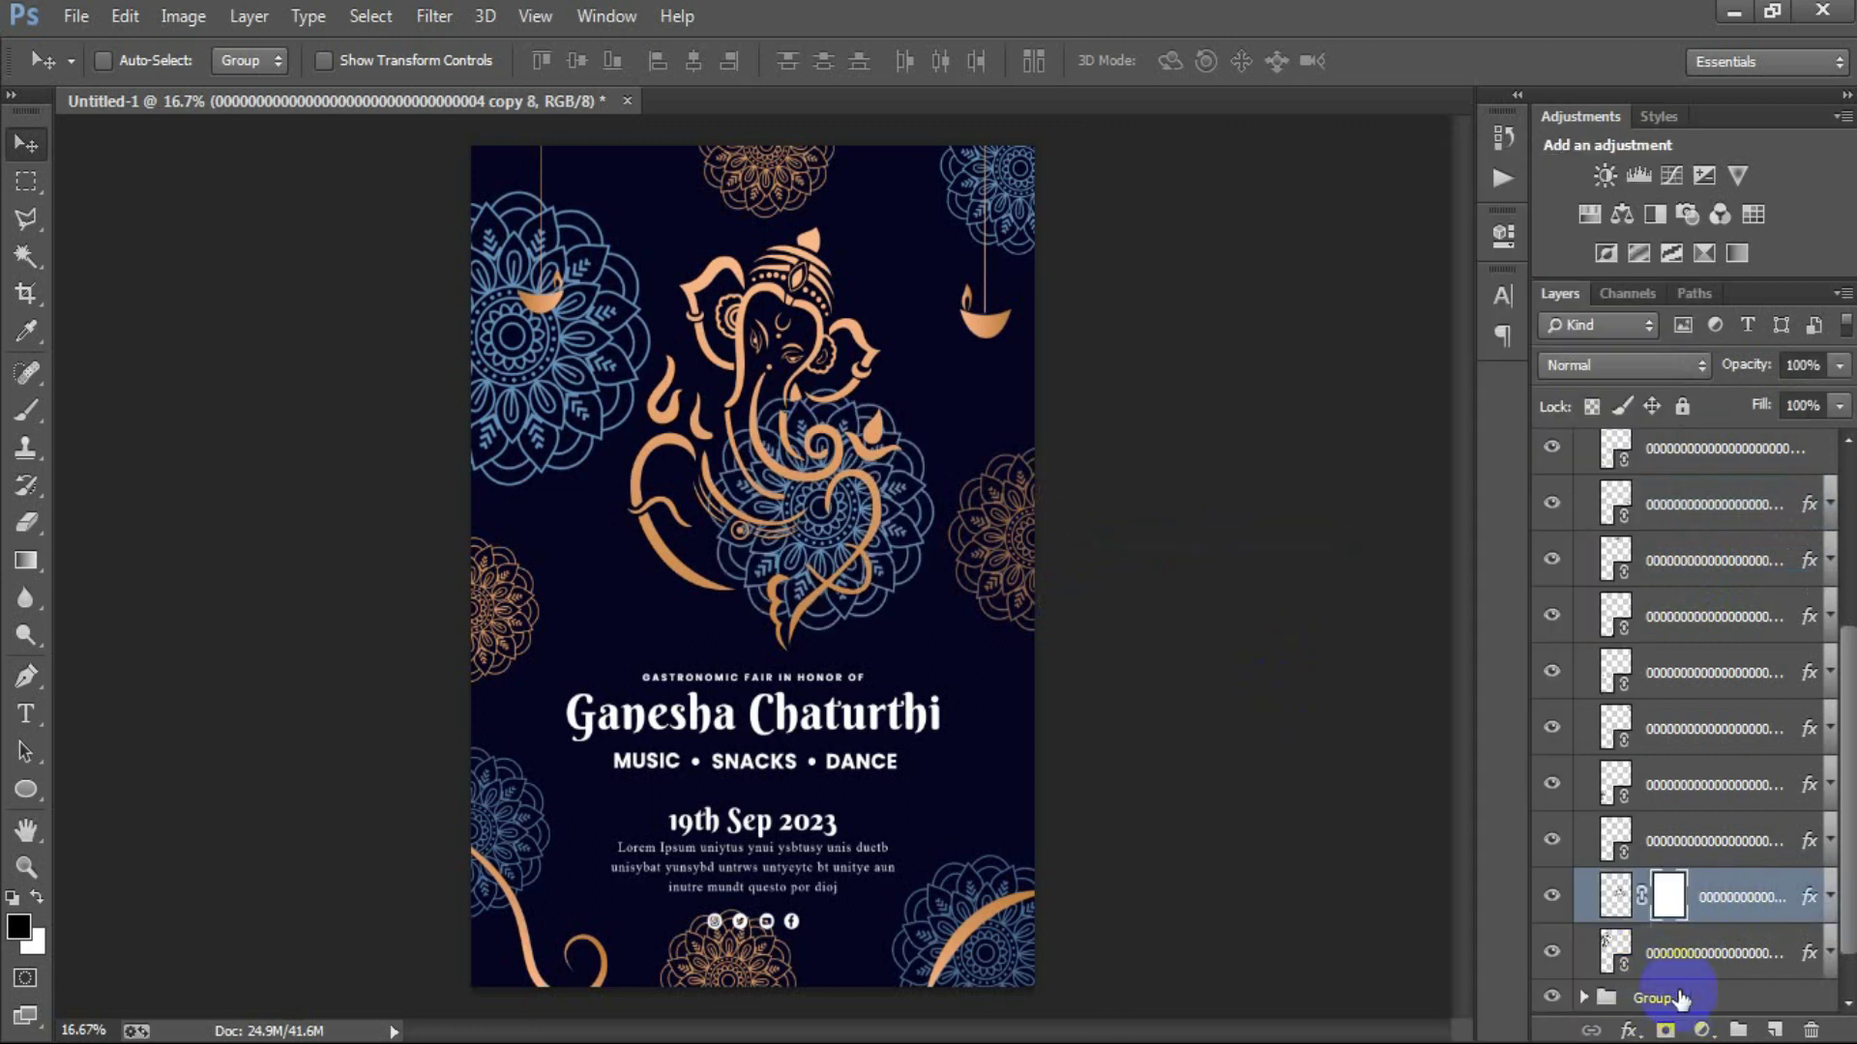
click(26, 561)
Drag a black-to-white gradient on the centre mandala's mask so its lower half fades out.
click(120, 555)
drag(612, 348, 959, 690)
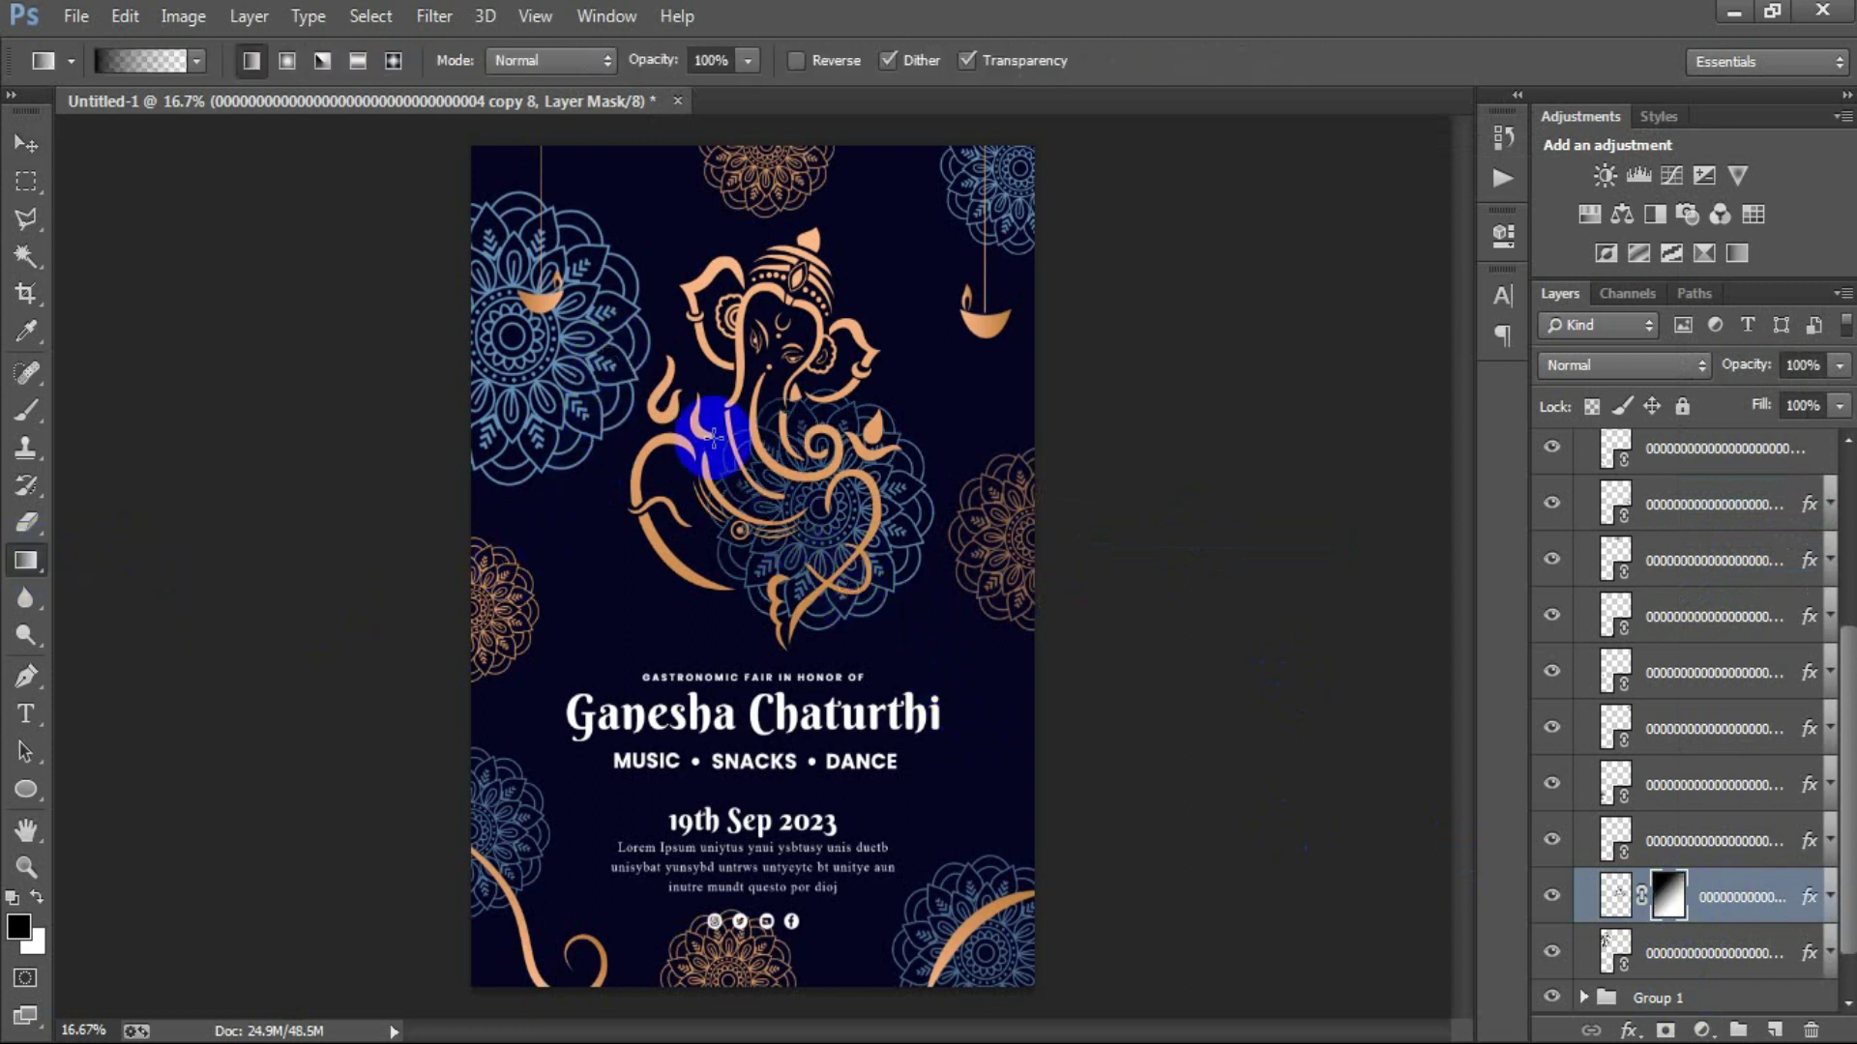
drag(643, 328, 989, 754)
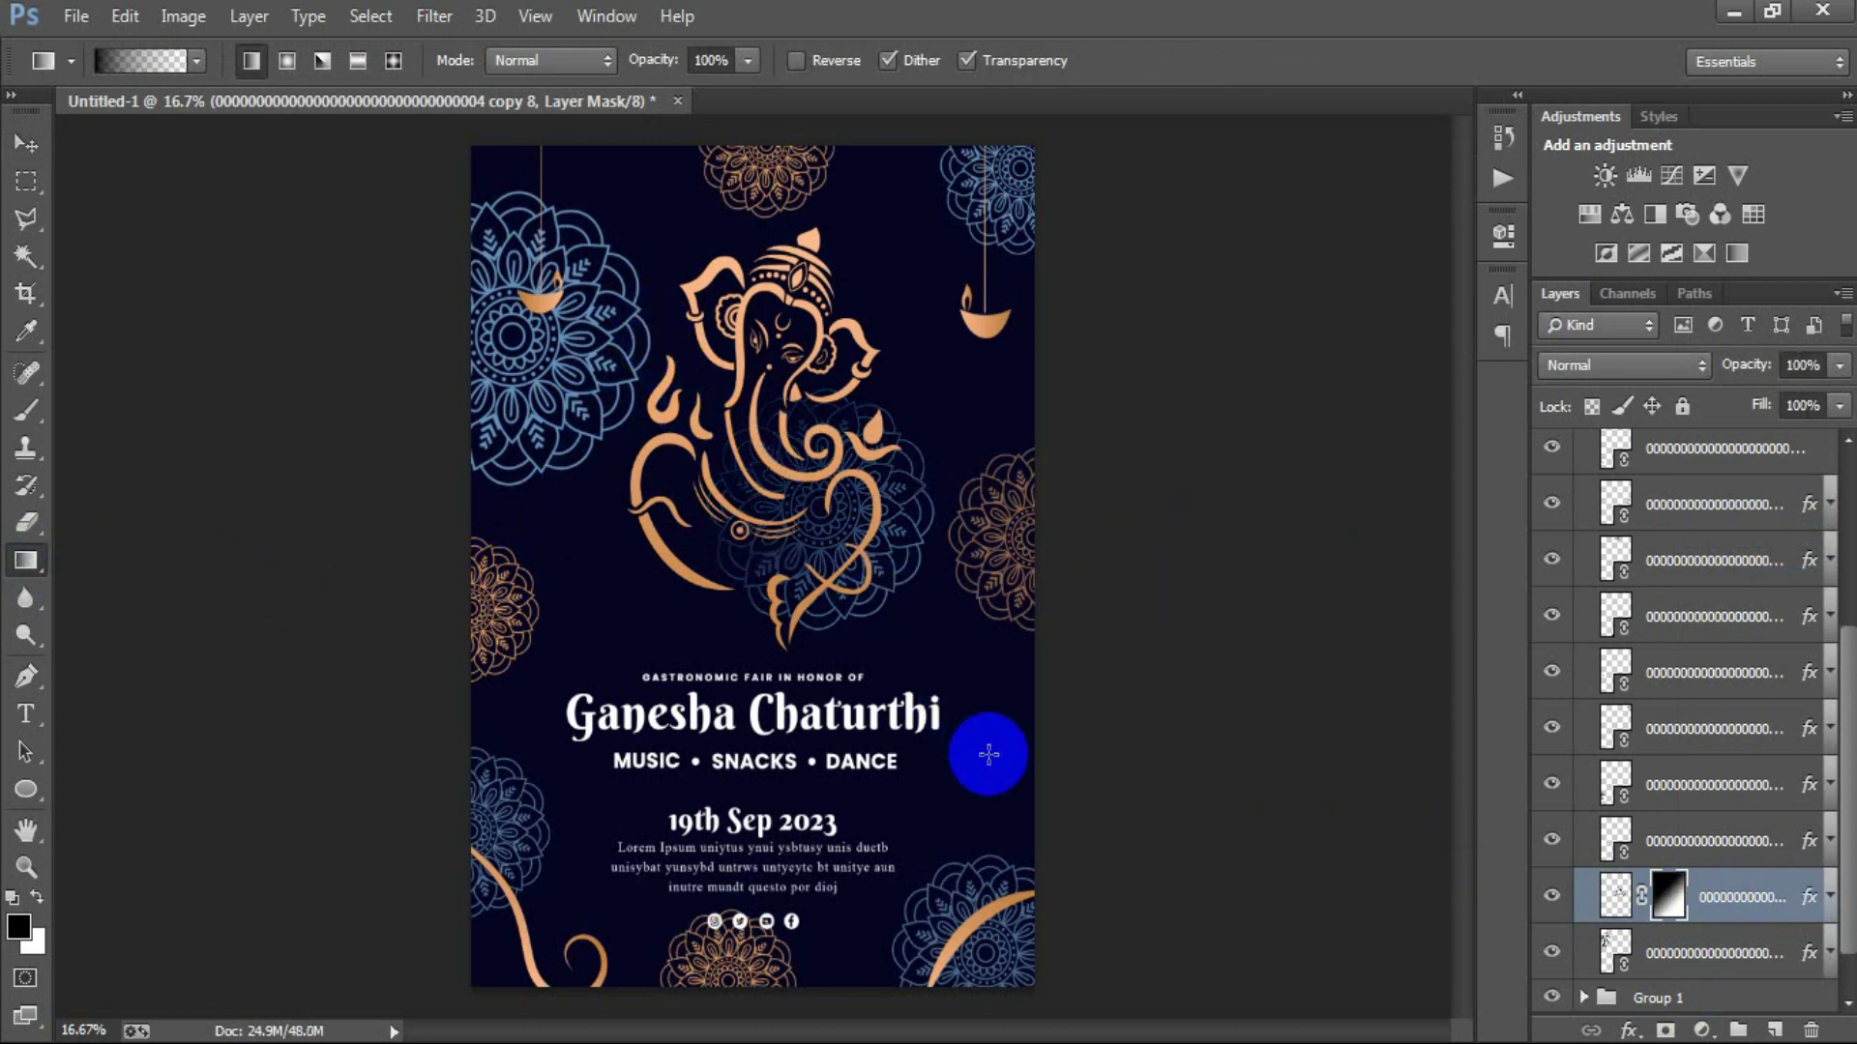
click(26, 143)
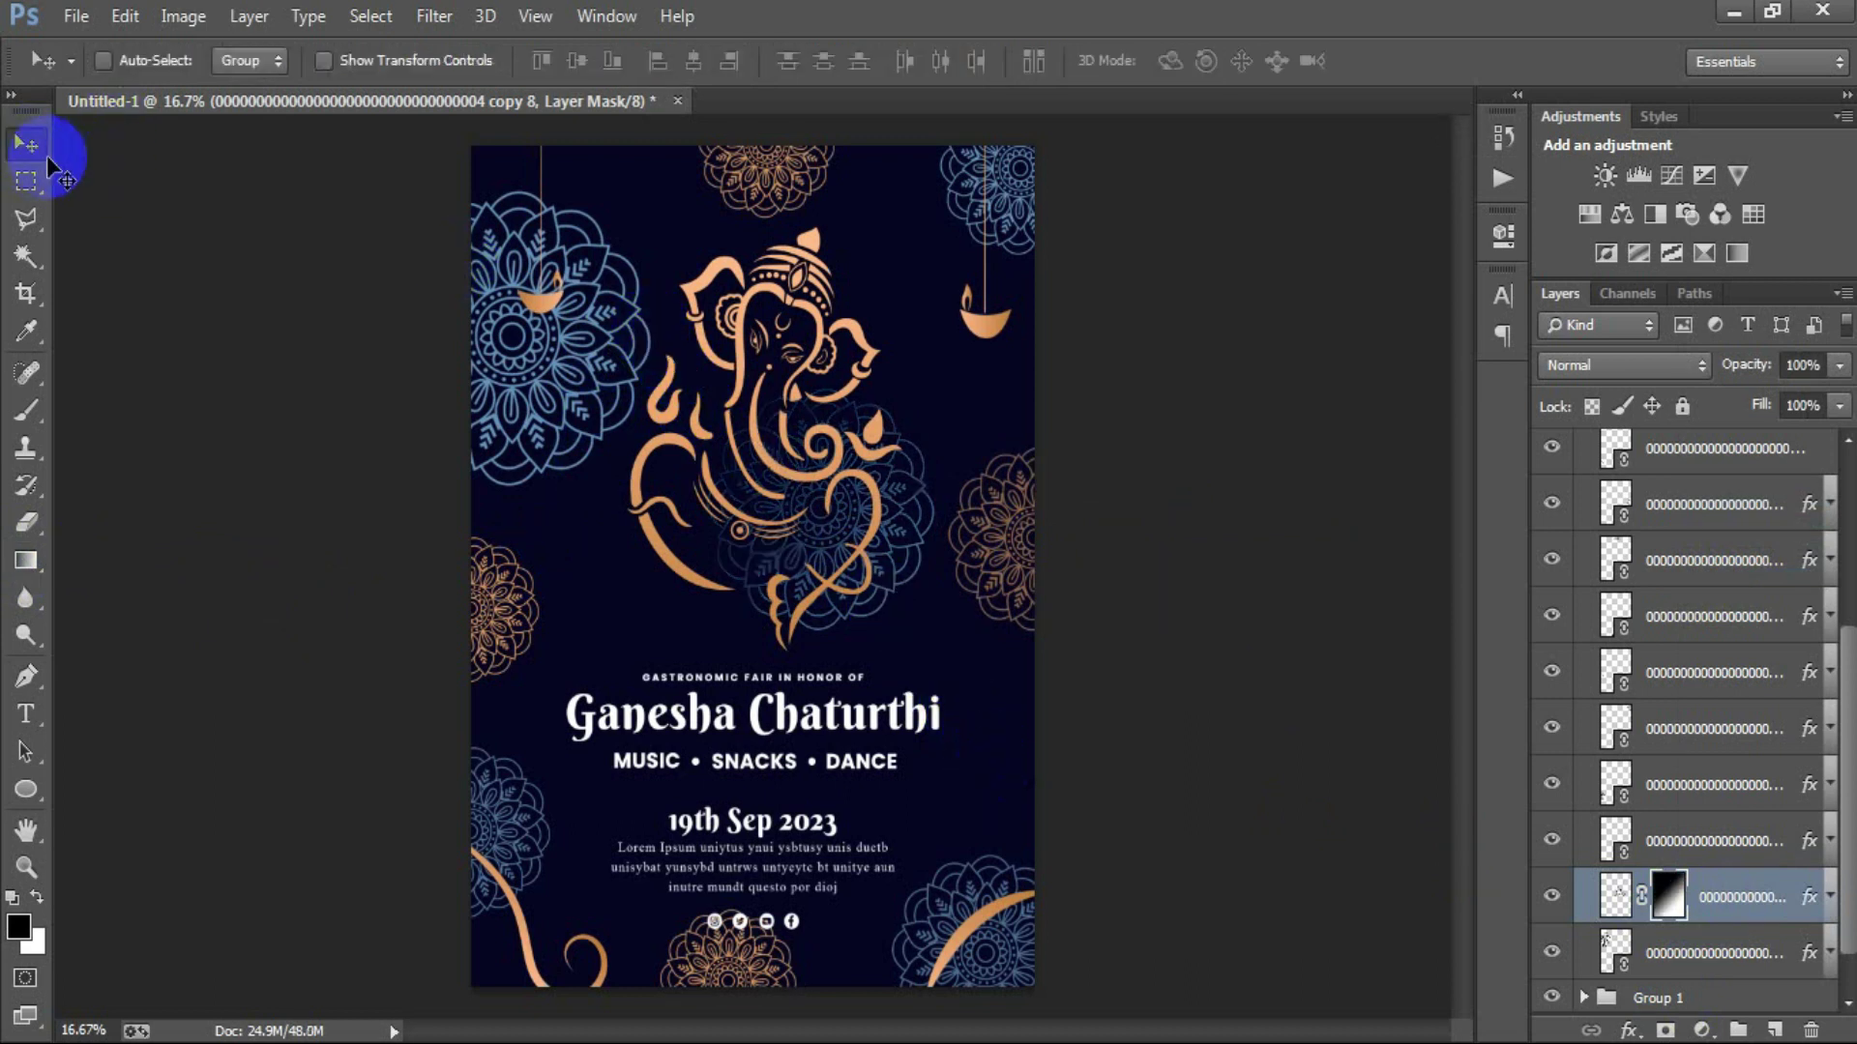
scroll(1672, 953, down, 1)
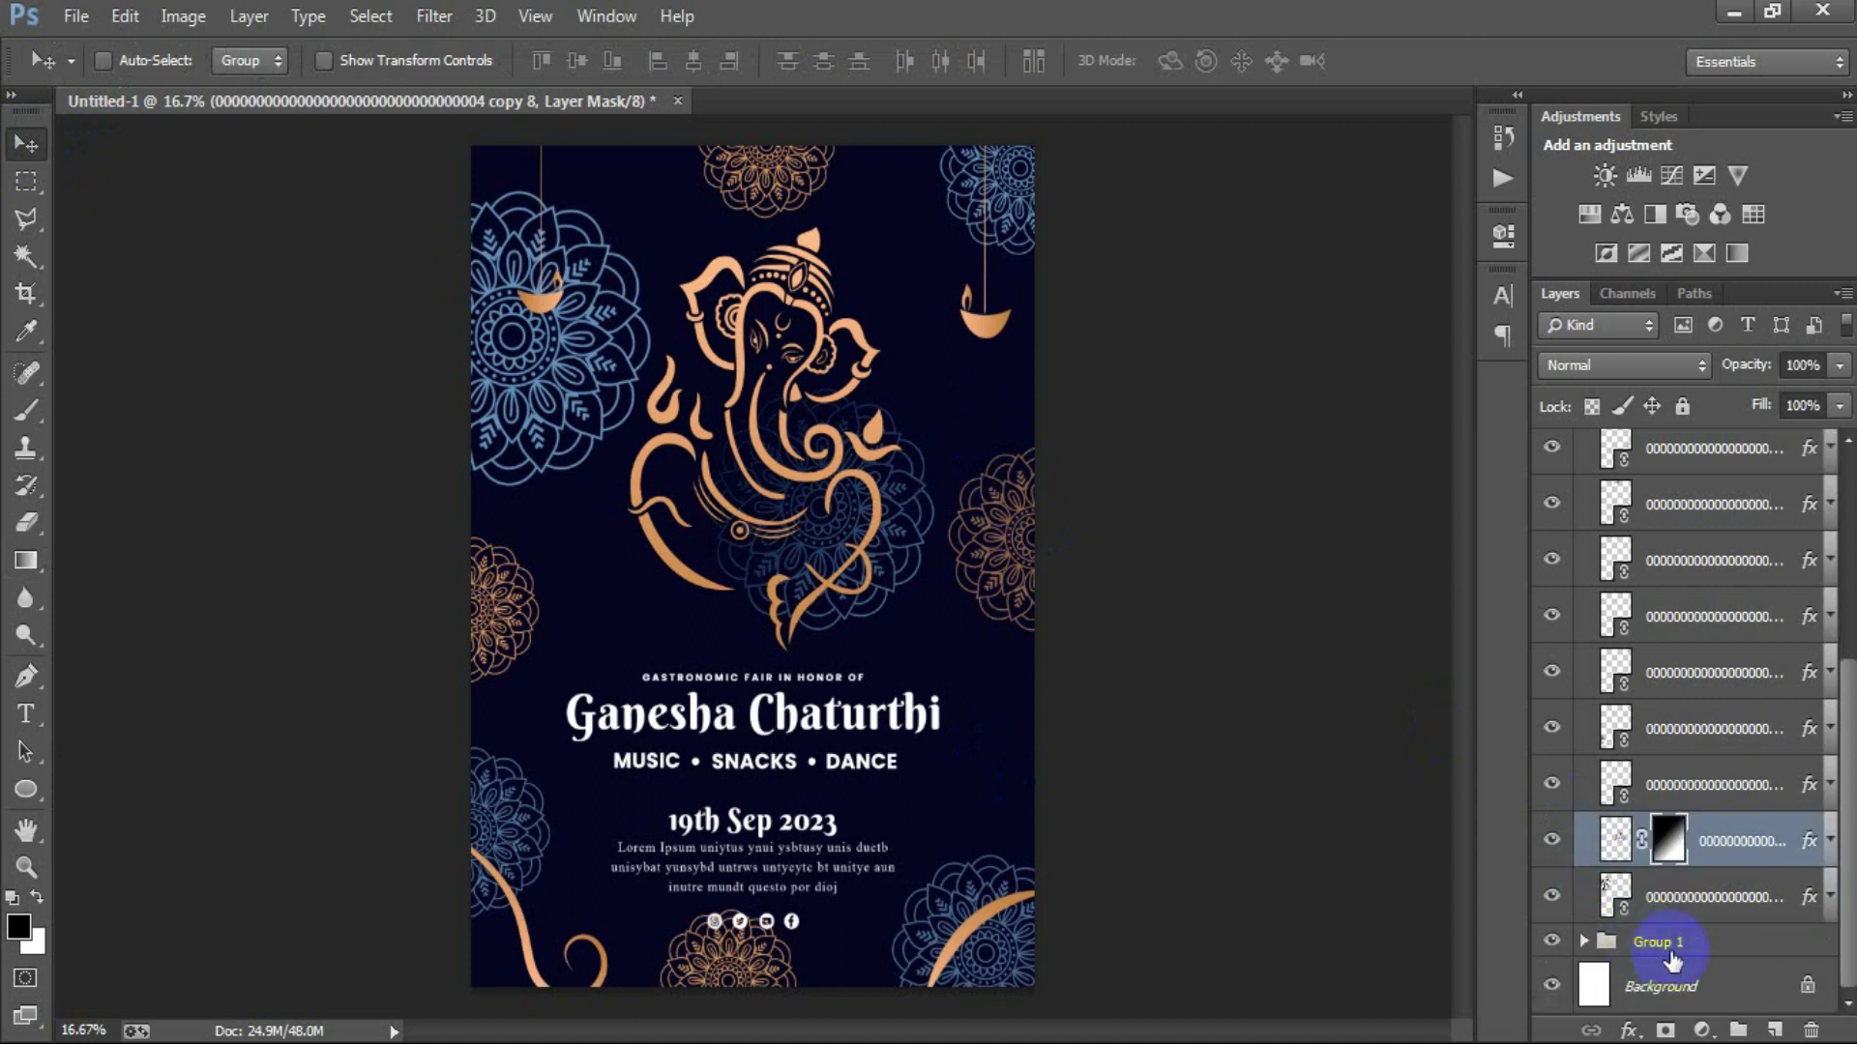
click(1699, 943)
Place the blue gradient image 003 as a linked layer and scale it to about 404%.
click(78, 16)
click(170, 457)
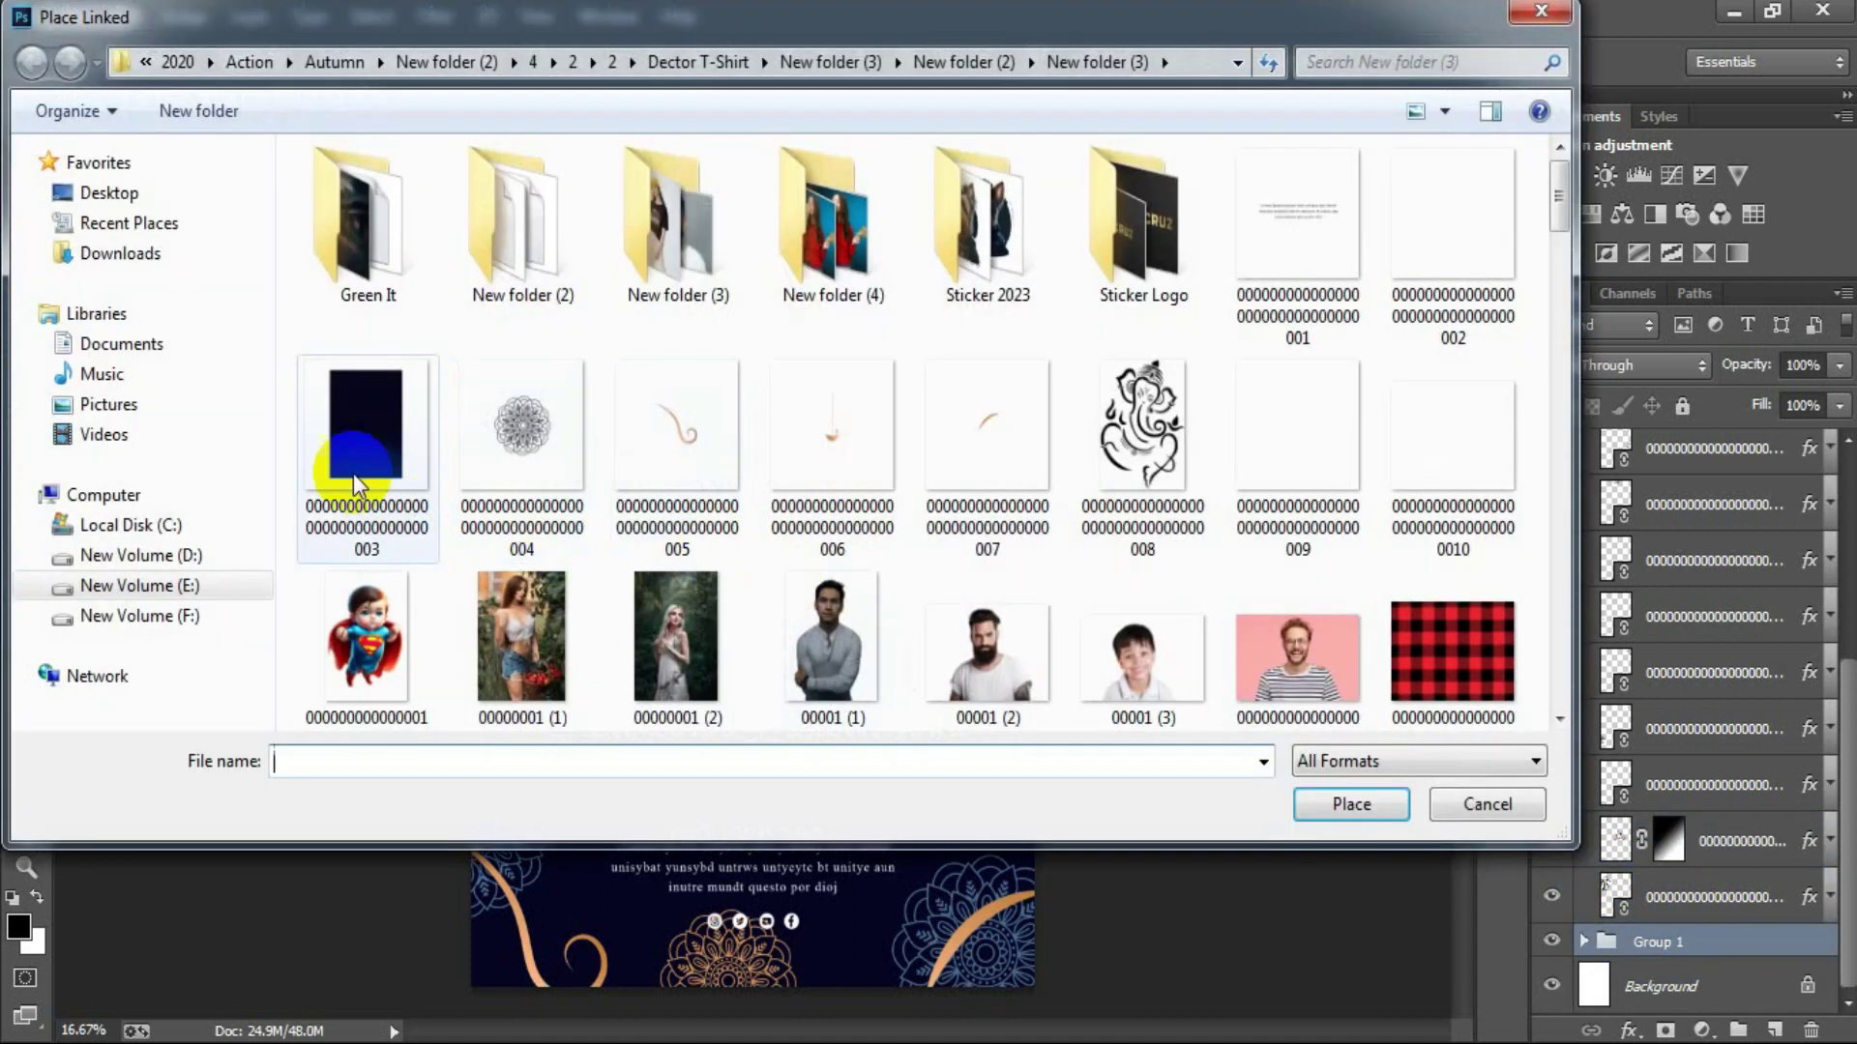
click(358, 464)
click(1397, 805)
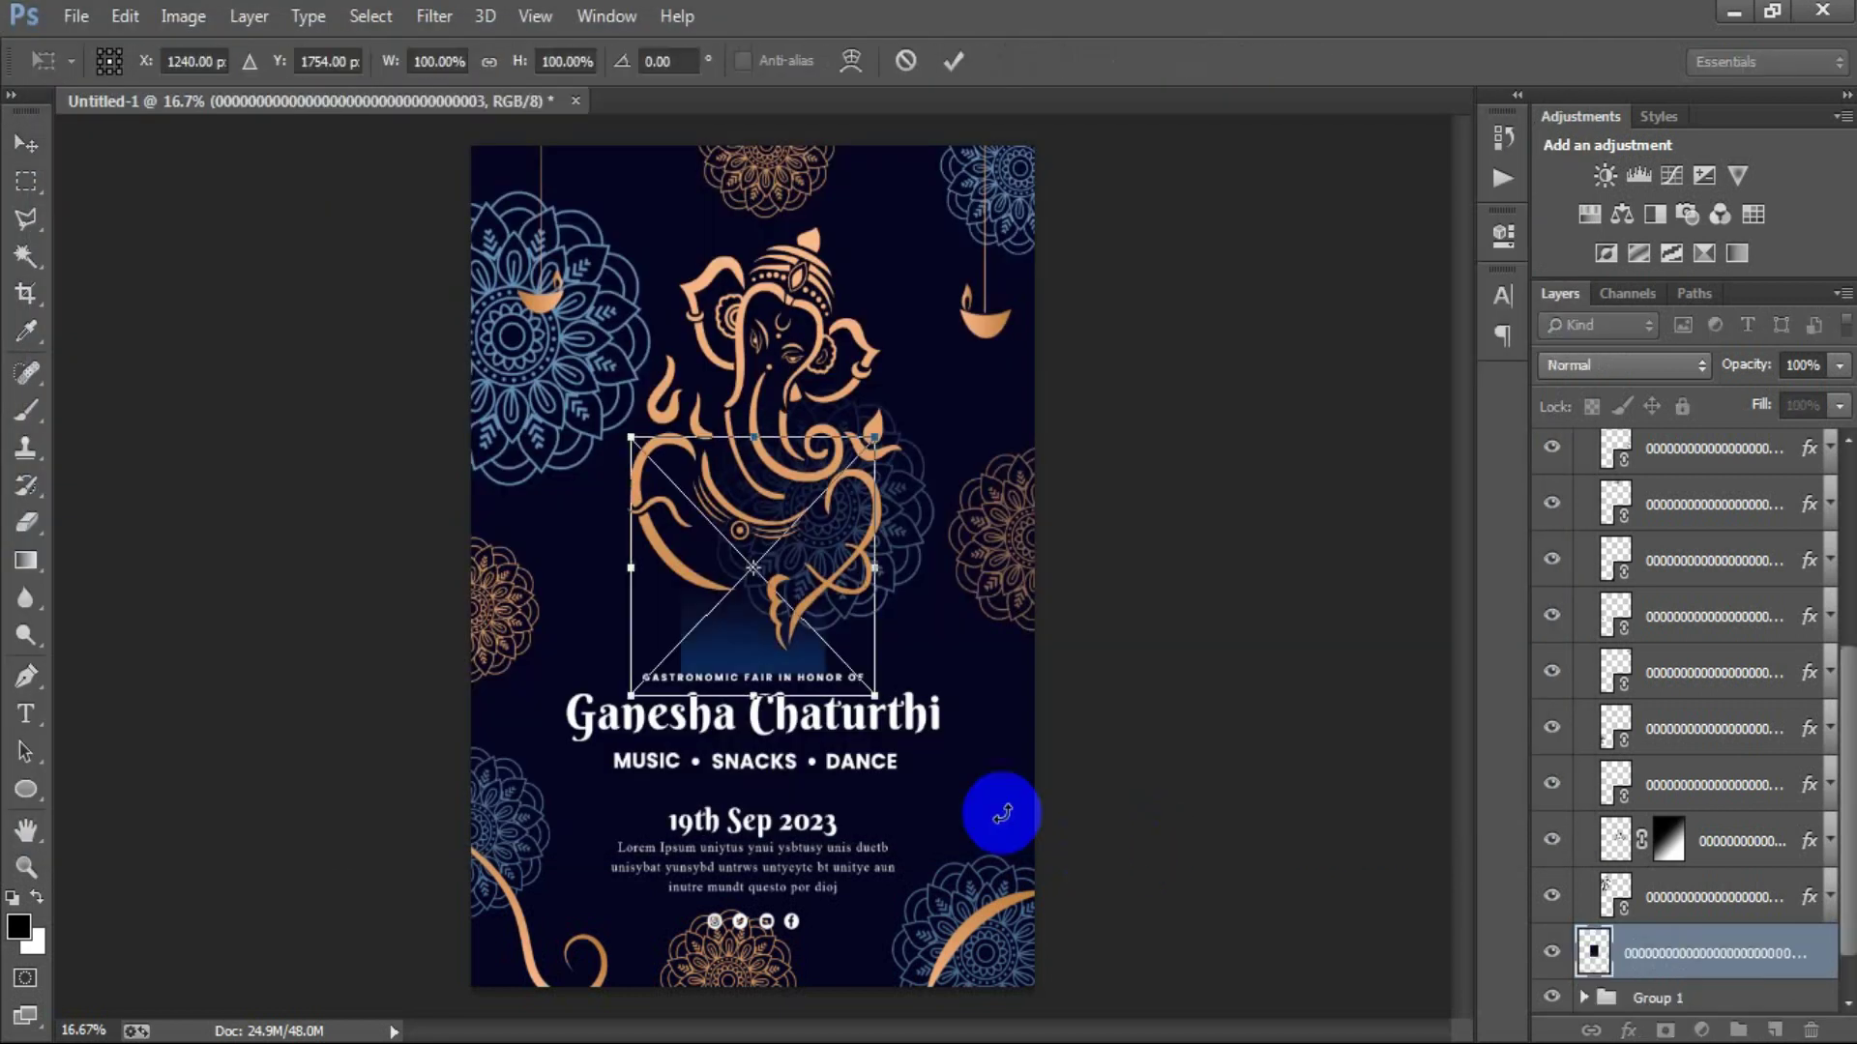
drag(882, 700, 1247, 1032)
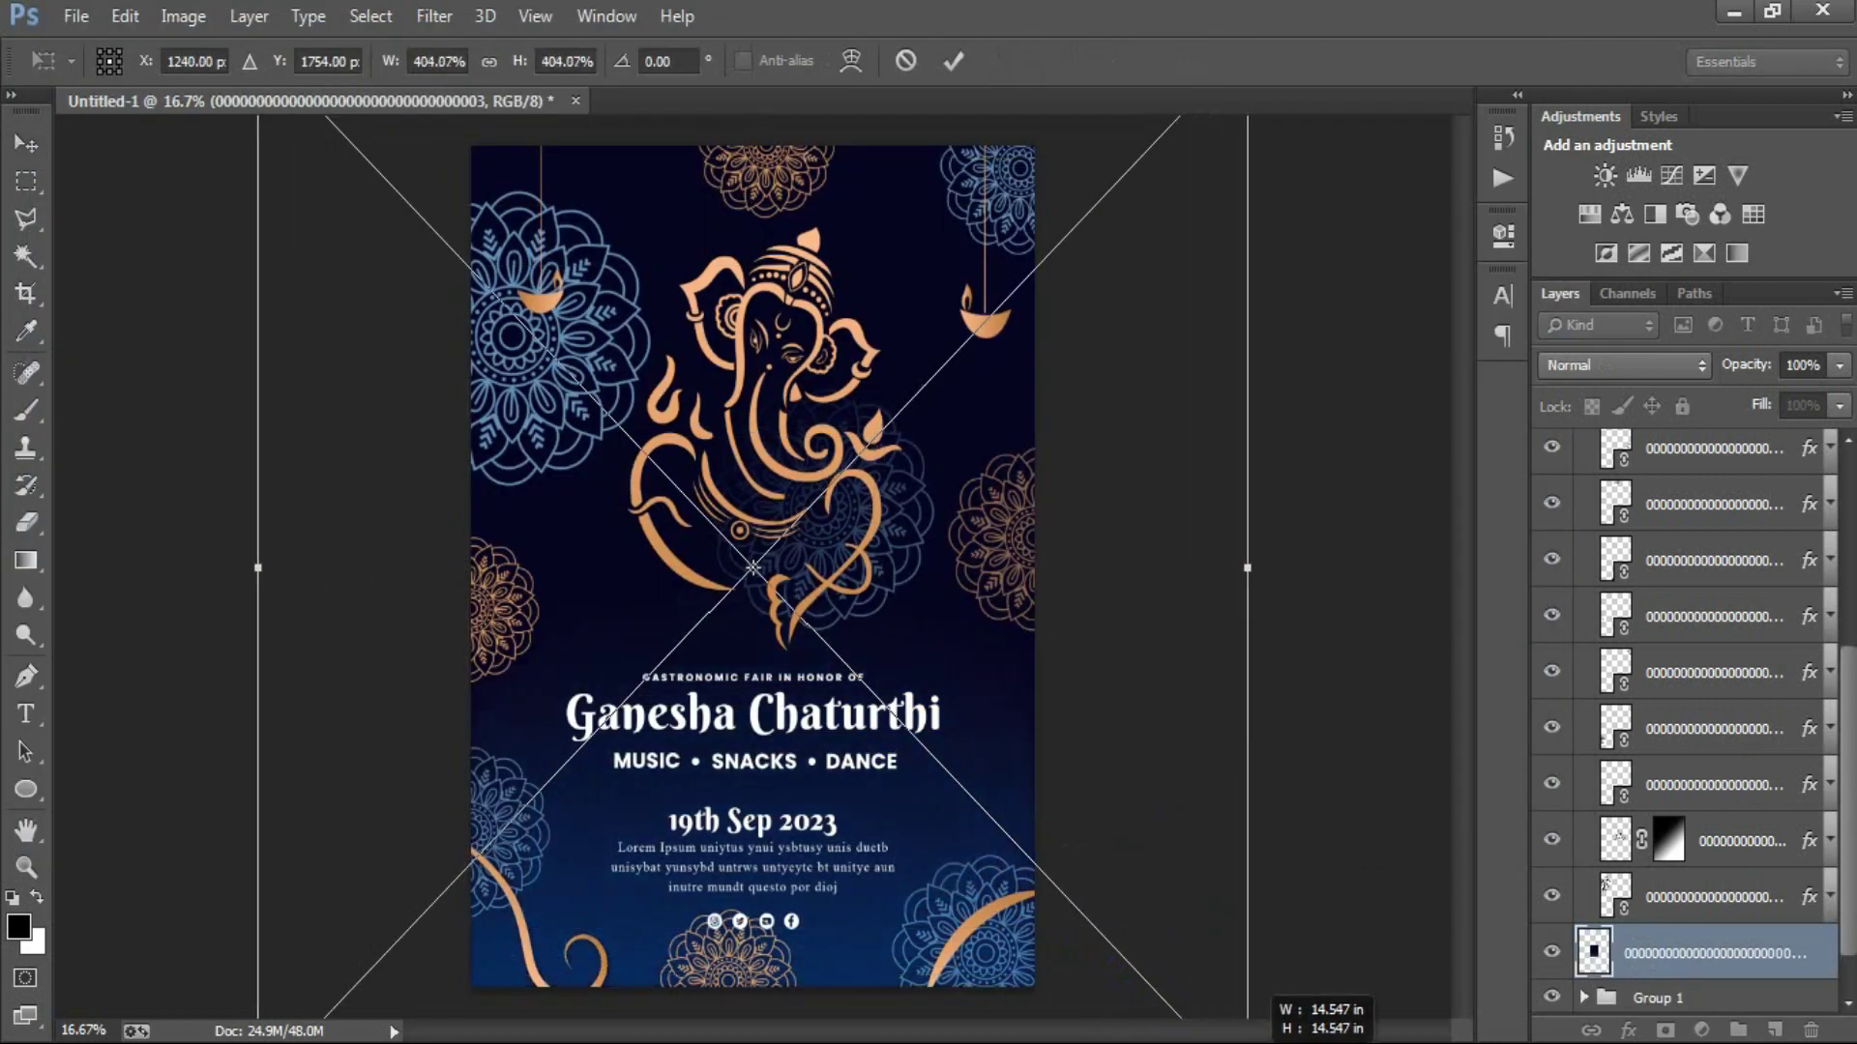
click(954, 60)
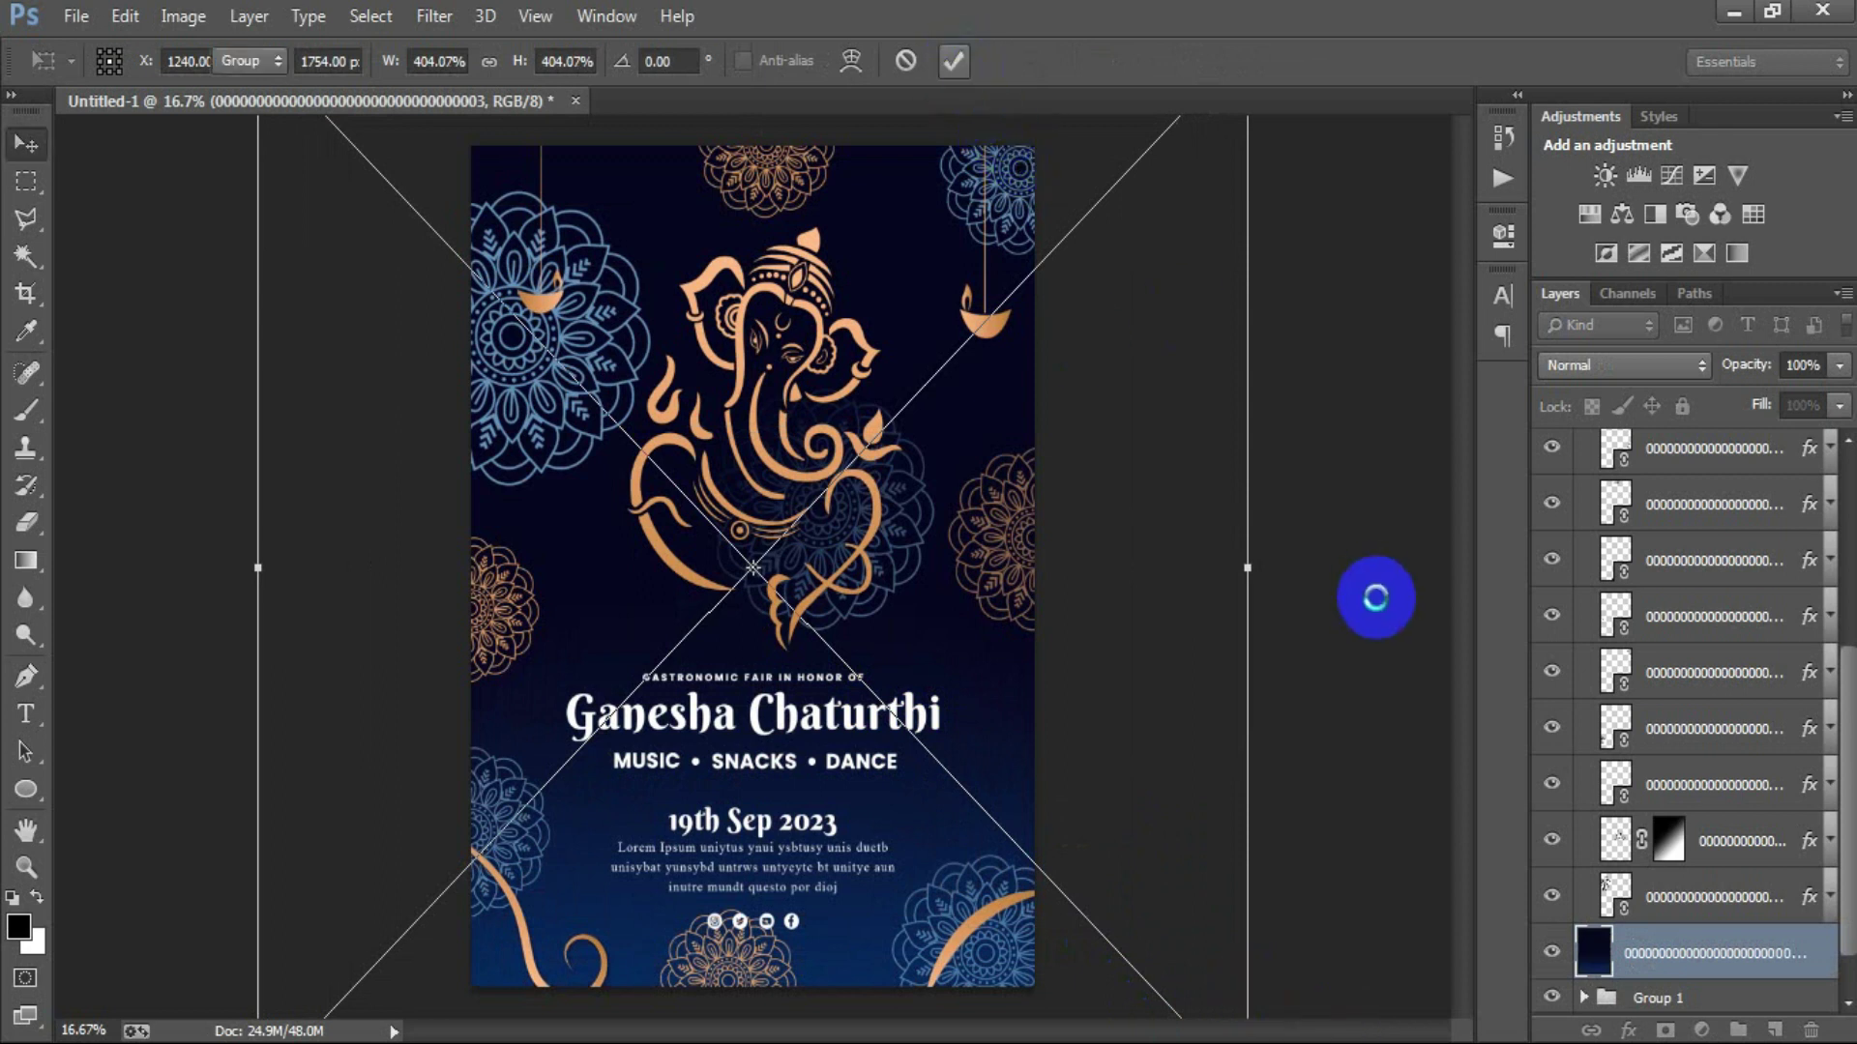
scroll(1637, 619, up, 3)
scroll(1605, 581, up, 3)
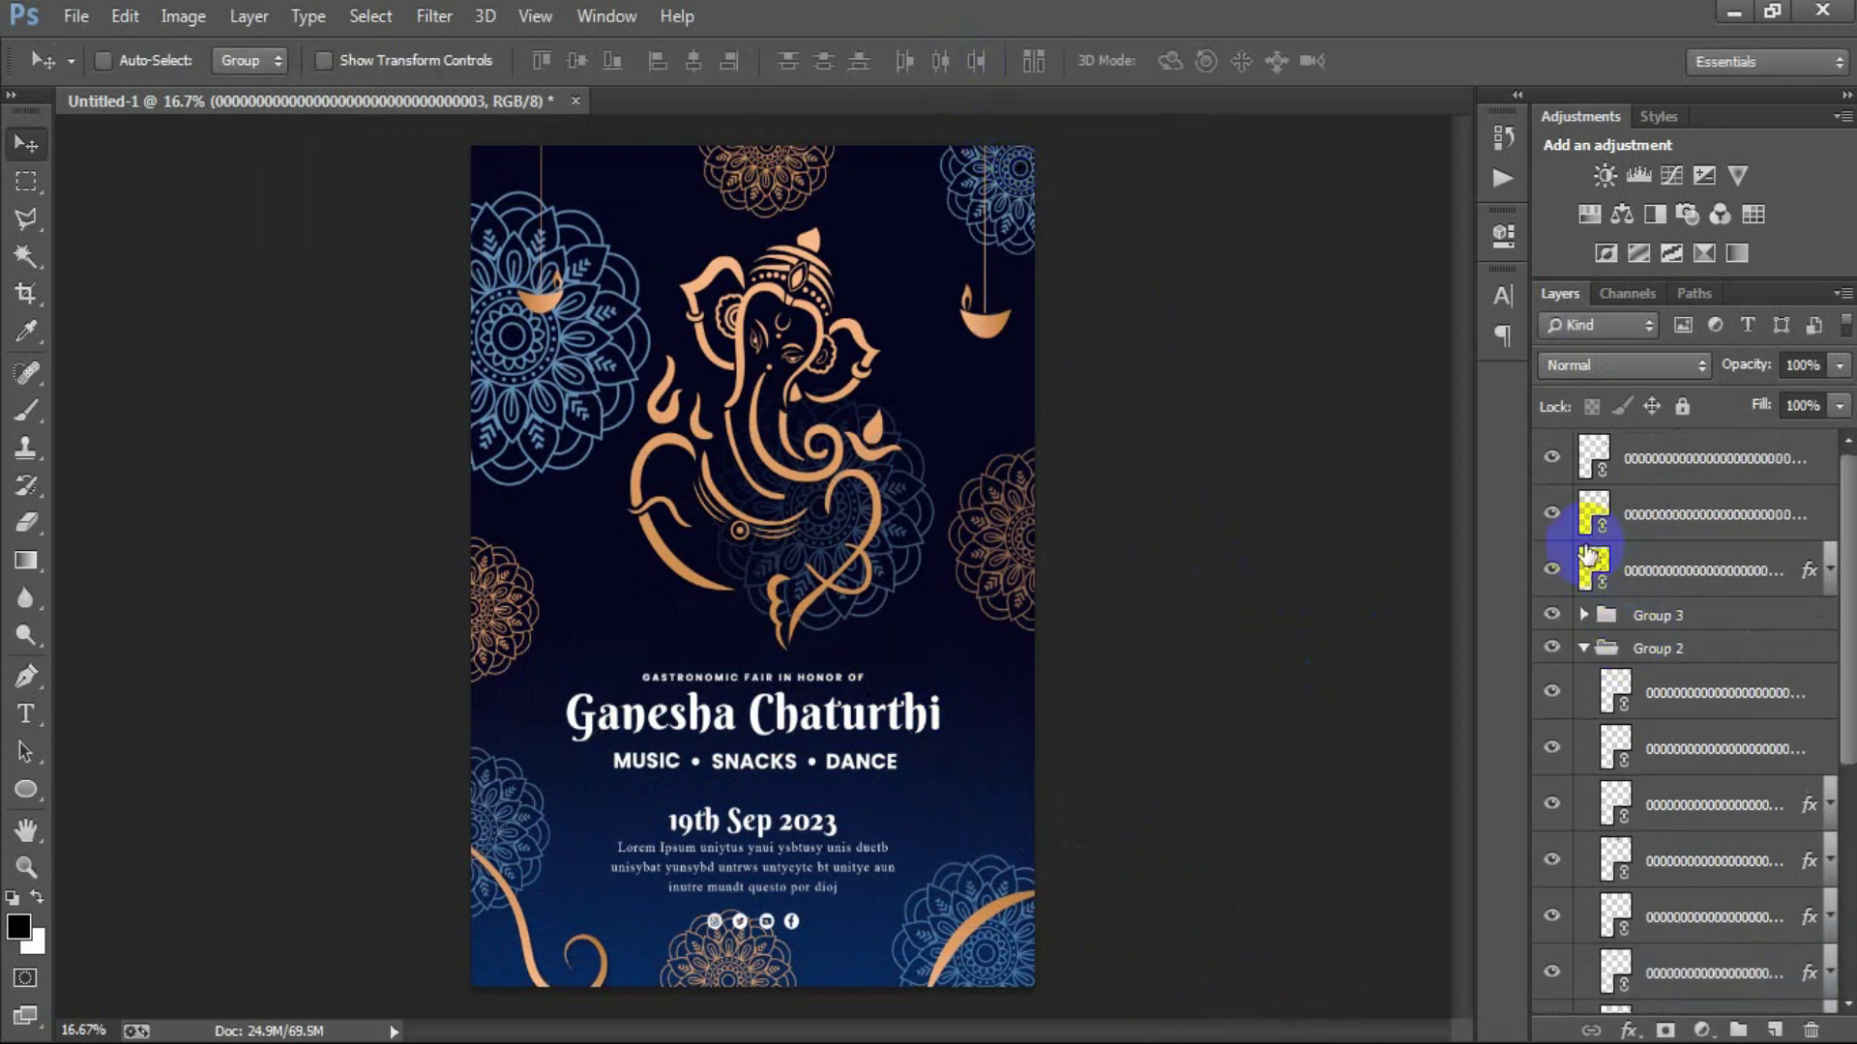
click(1581, 647)
Group the top three lamp layers into Group 4.
click(1670, 462)
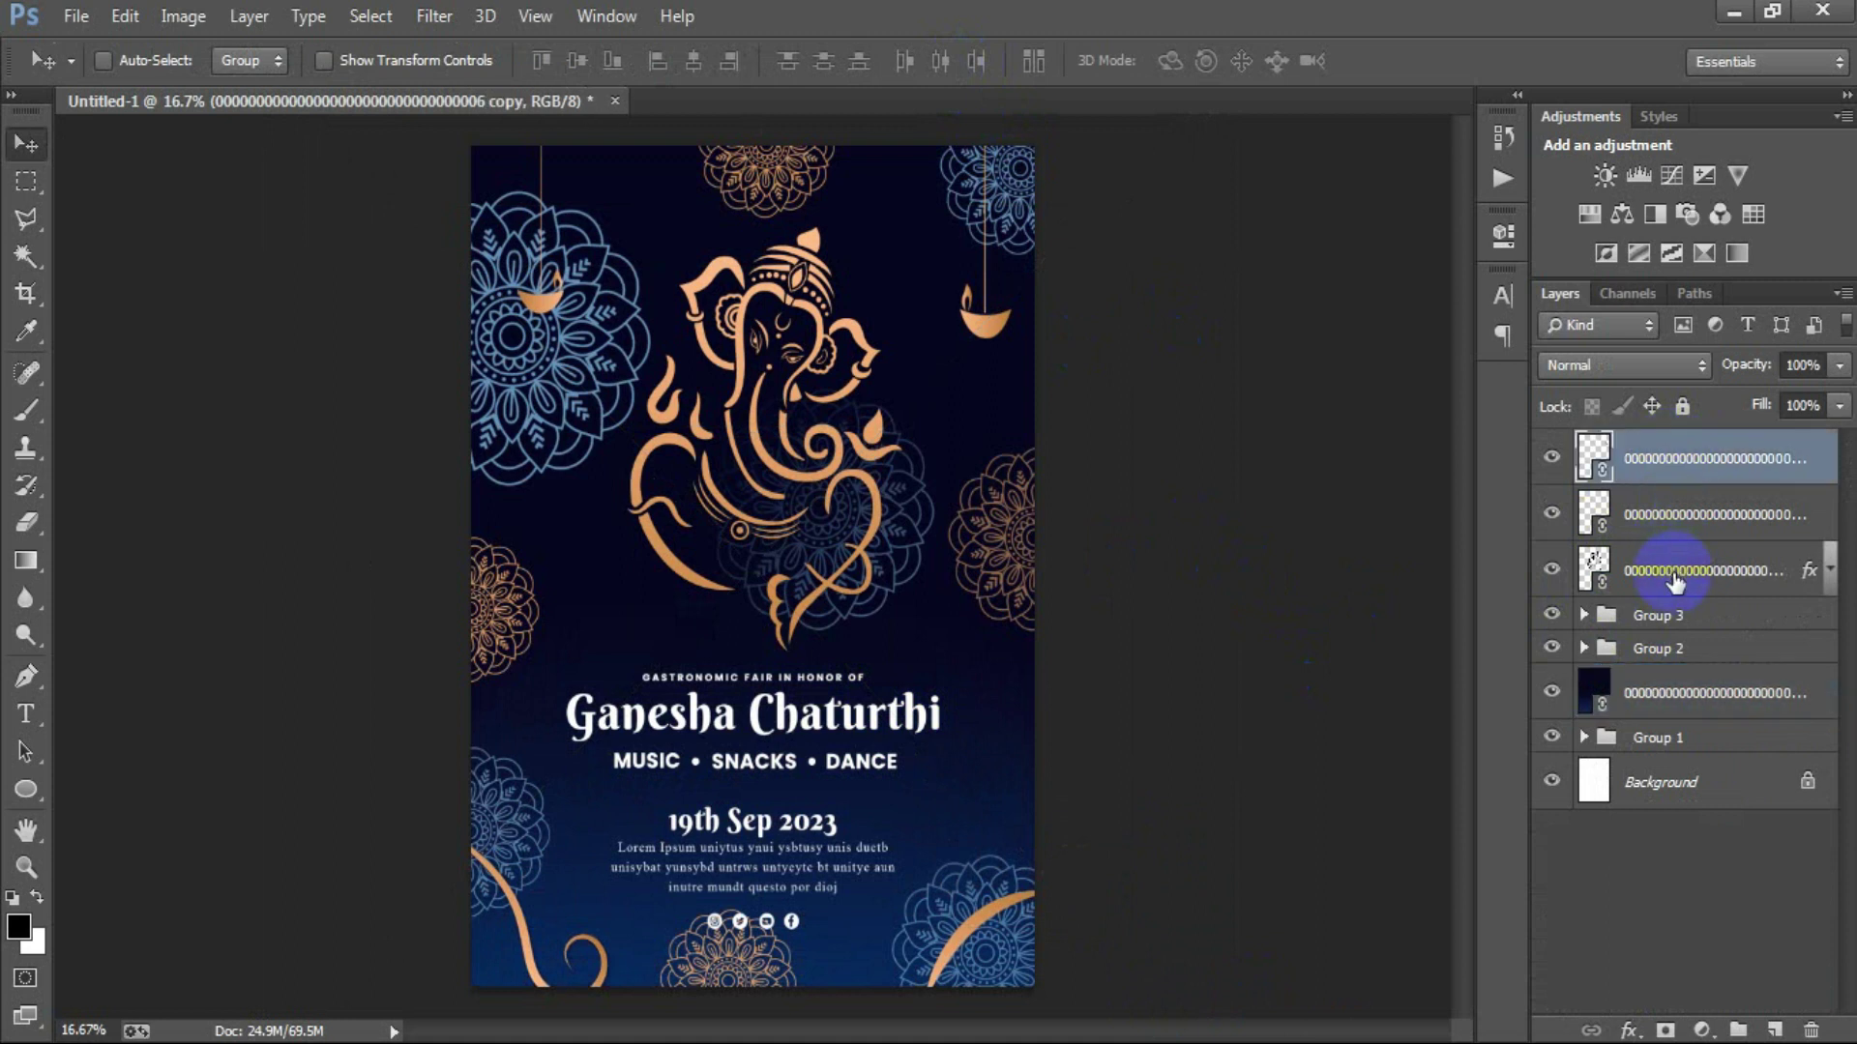
shift+click(1675, 578)
key(ctrl+g)
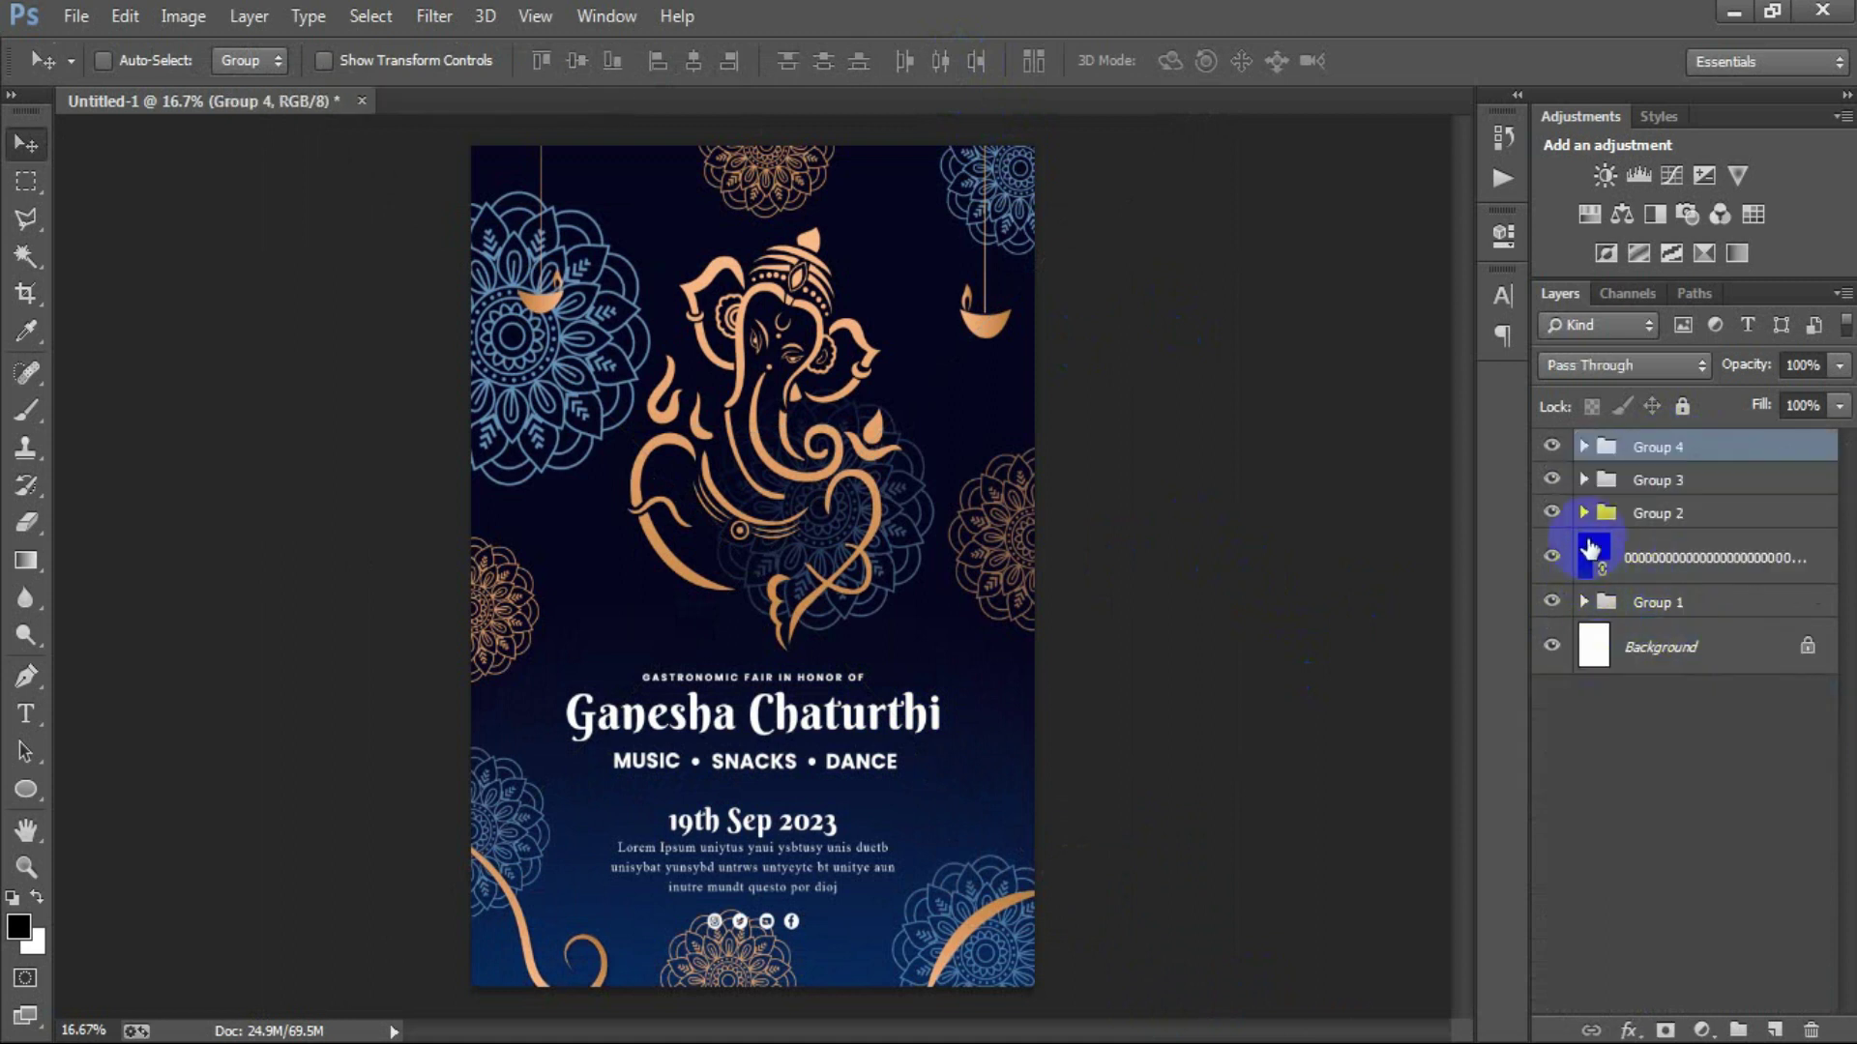
Move the blue gradient background layer inside Group 2 and collapse the group.
drag(1667, 566, 1604, 535)
click(1650, 561)
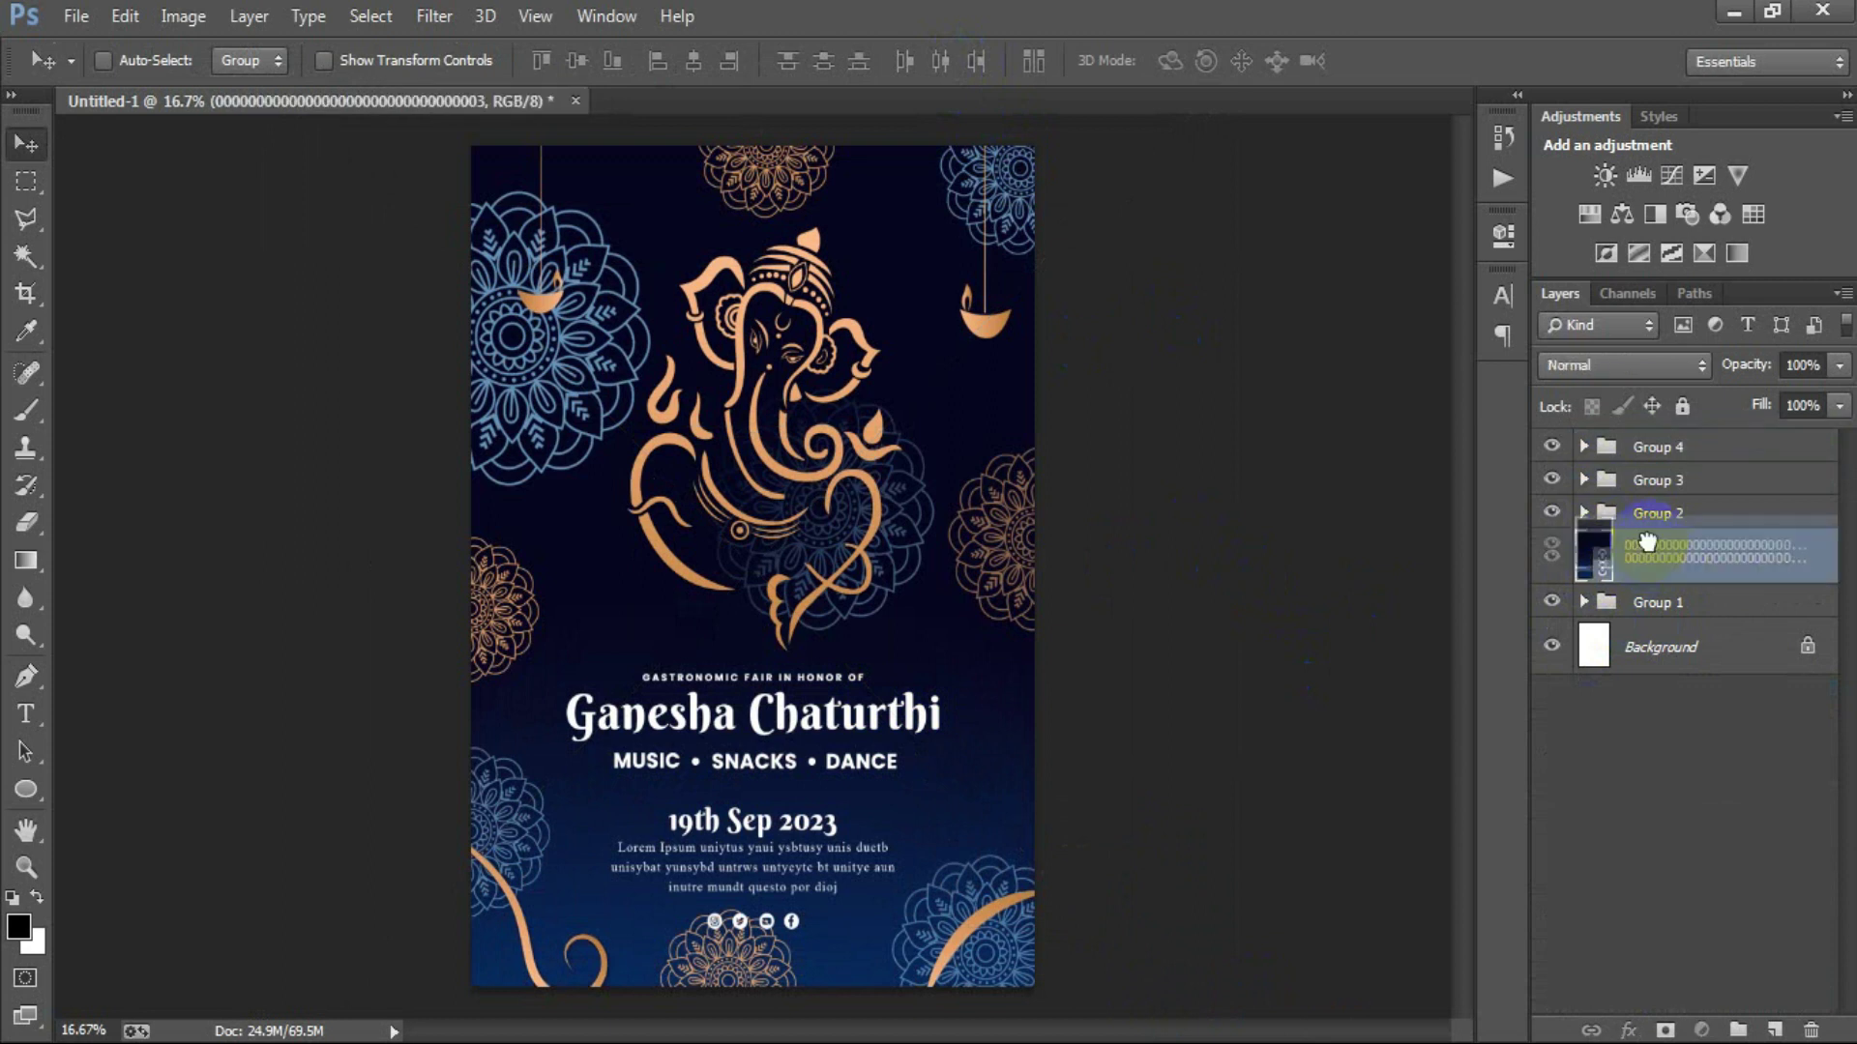
drag(1651, 561, 1650, 514)
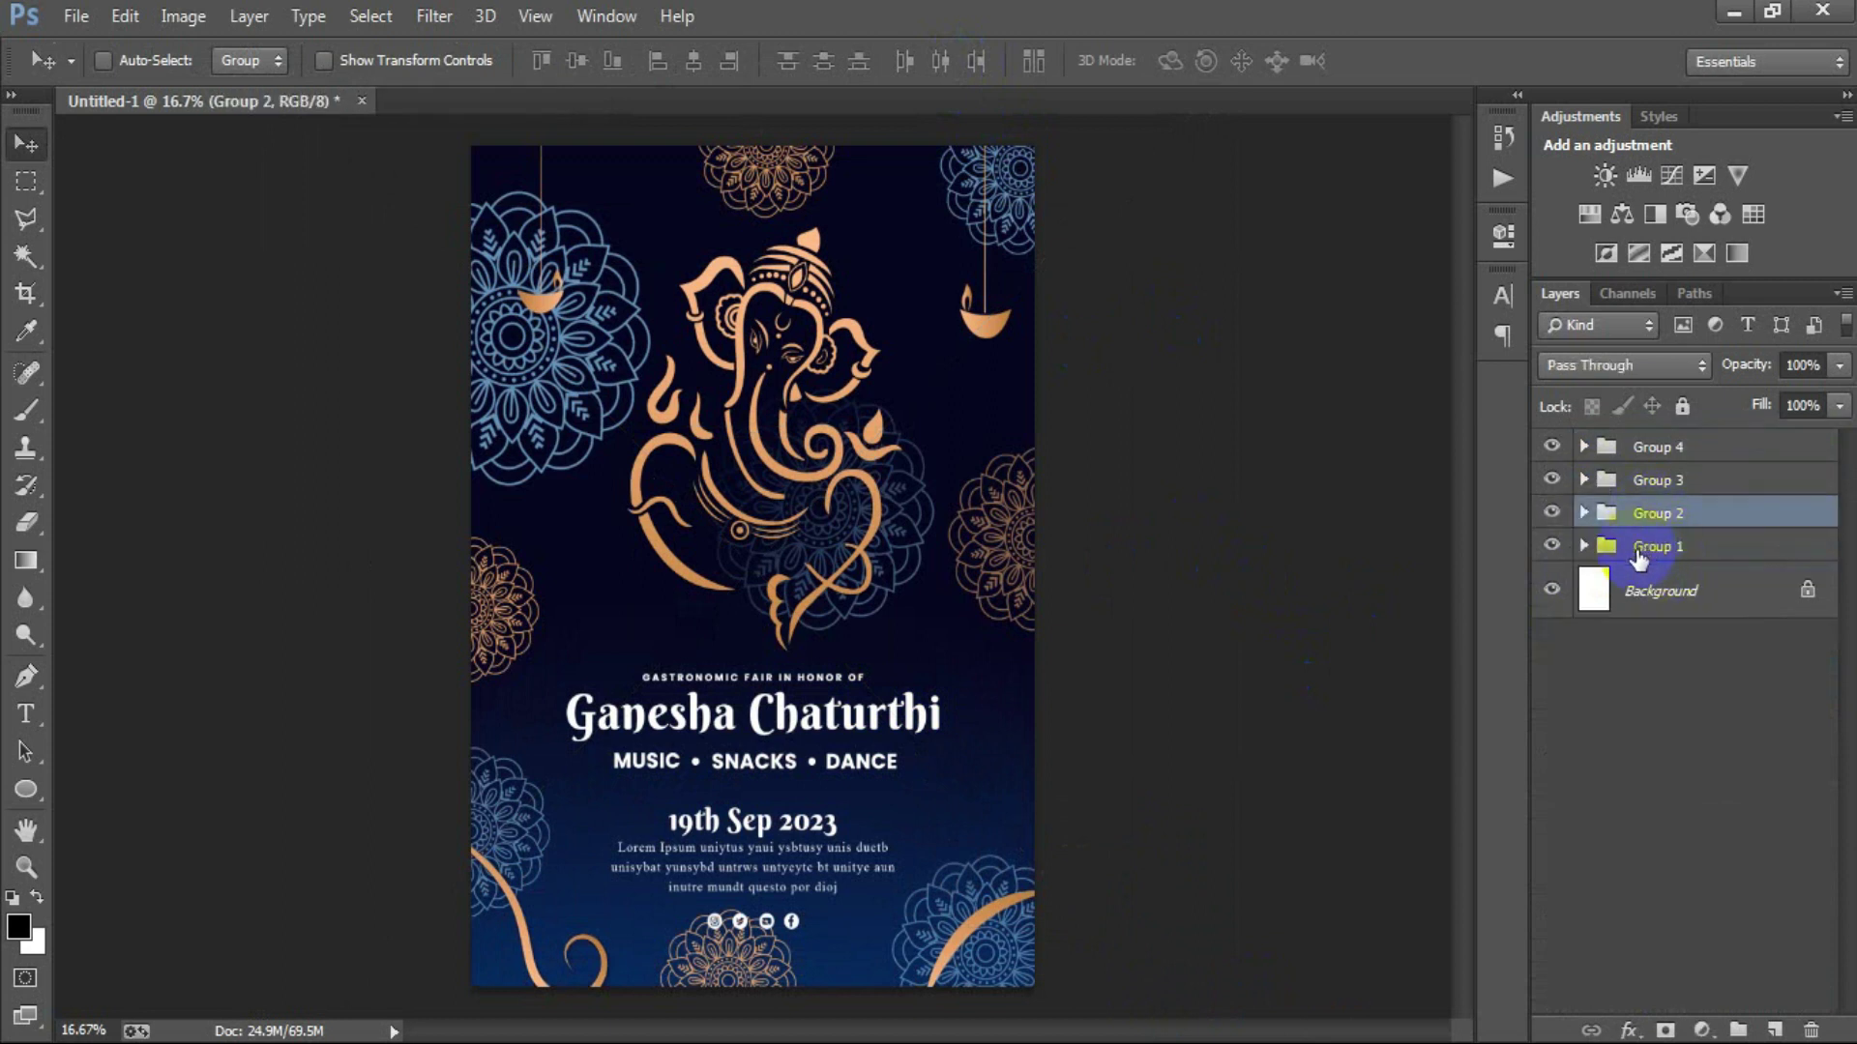
click(1584, 512)
scroll(1657, 788, down, 5)
scroll(1650, 829, up, 2)
scroll(1624, 677, up, 3)
click(1584, 467)
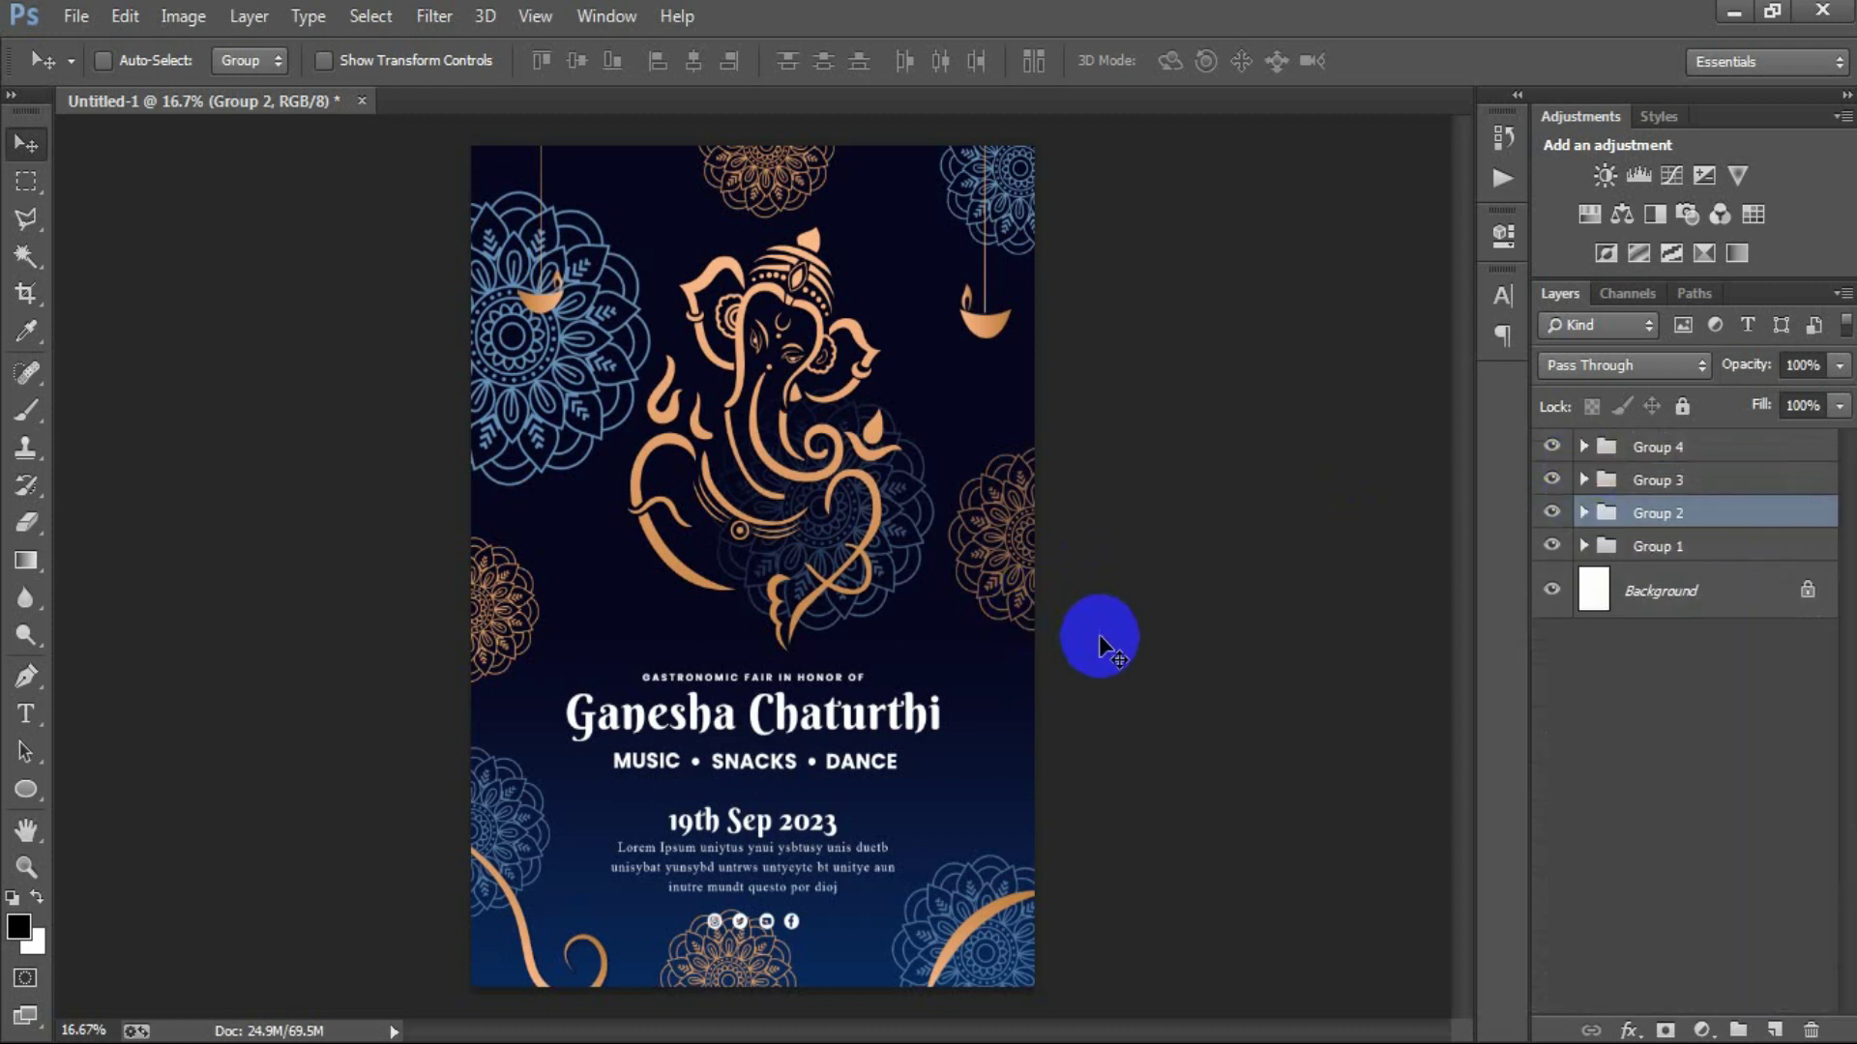
key(ctrl+plus)
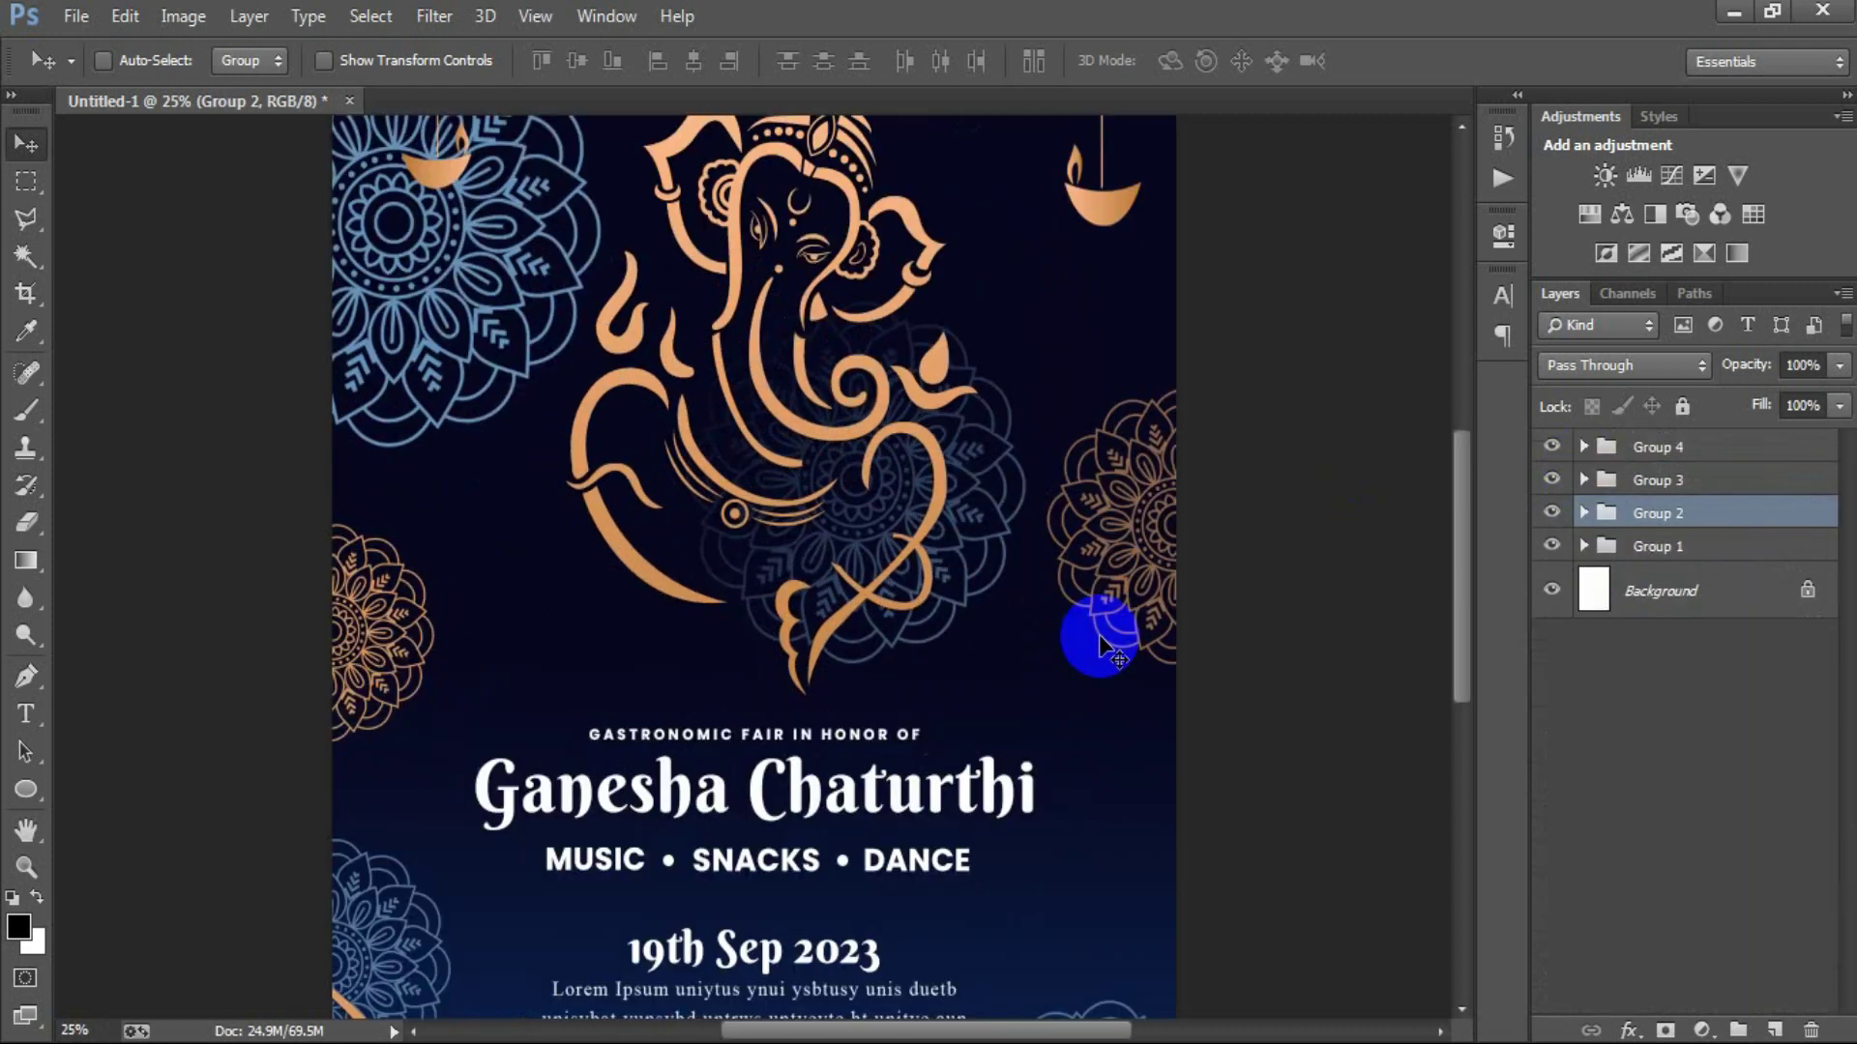
scroll(996, 619, up, 1)
scroll(991, 622, down, 4)
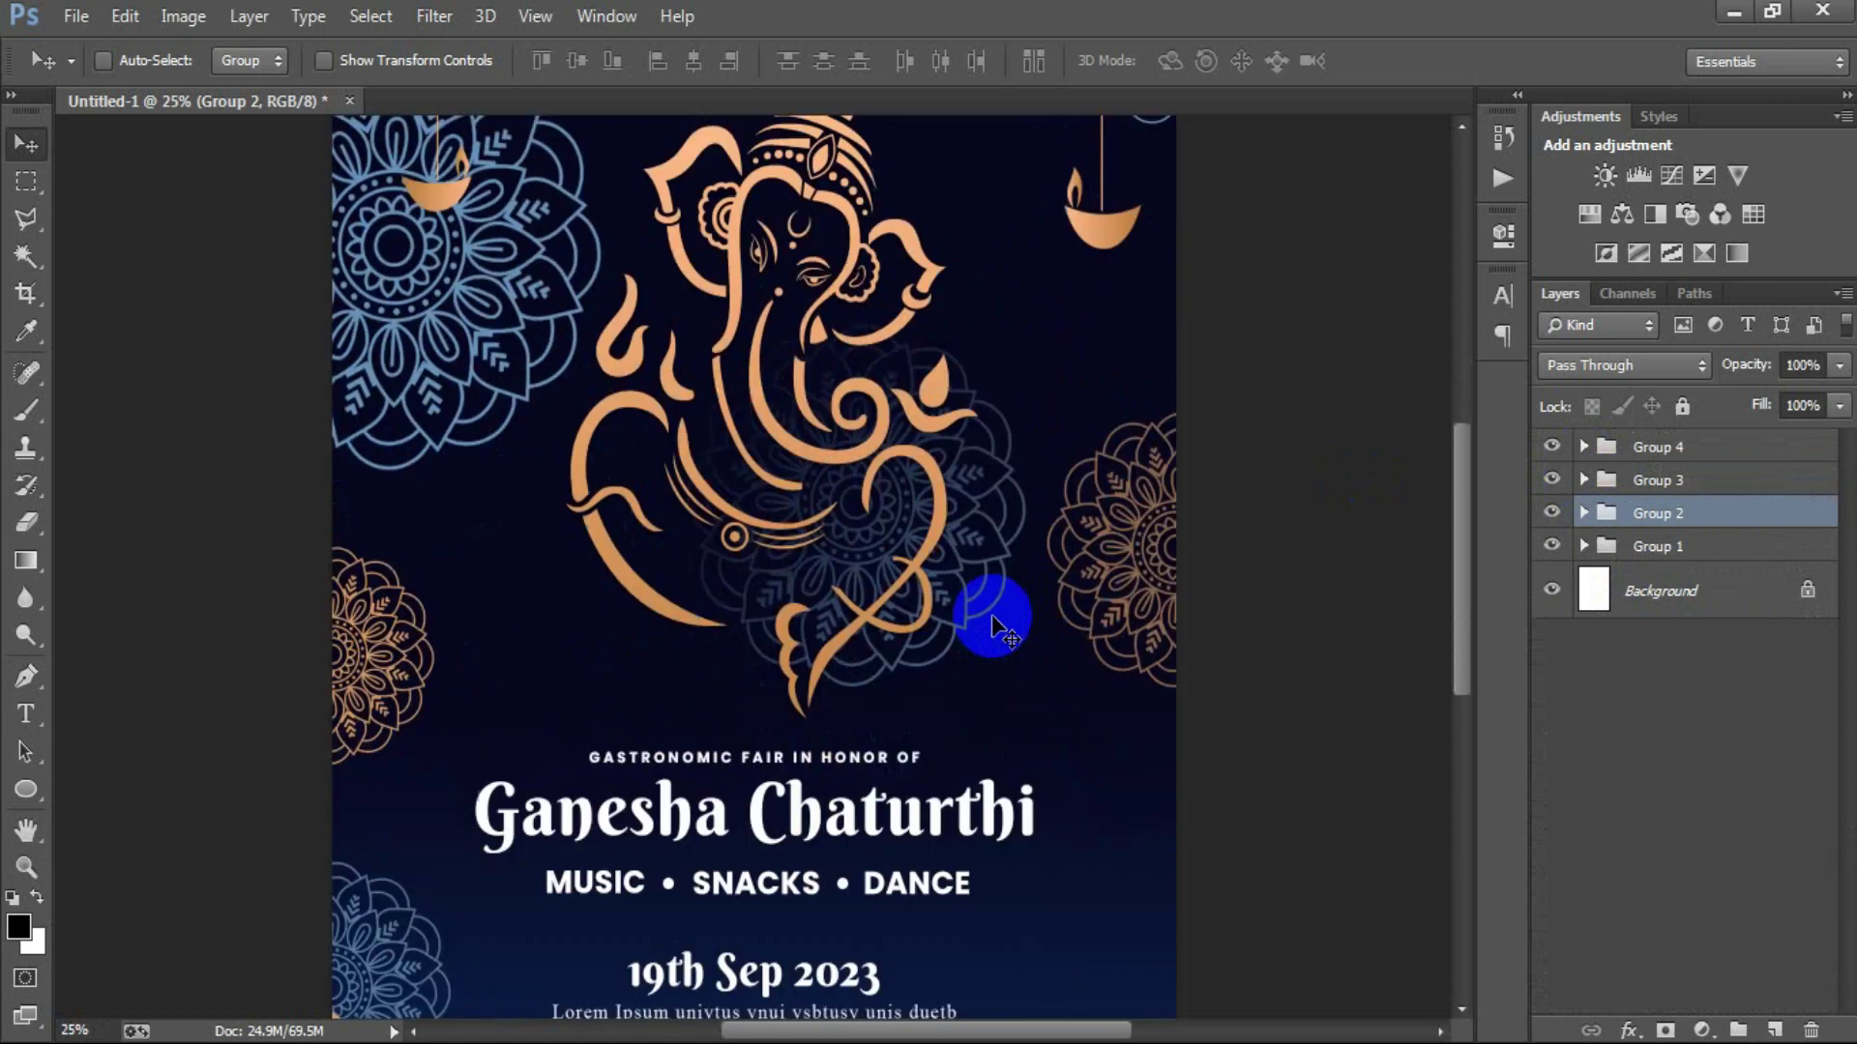
scroll(986, 619, down, 1)
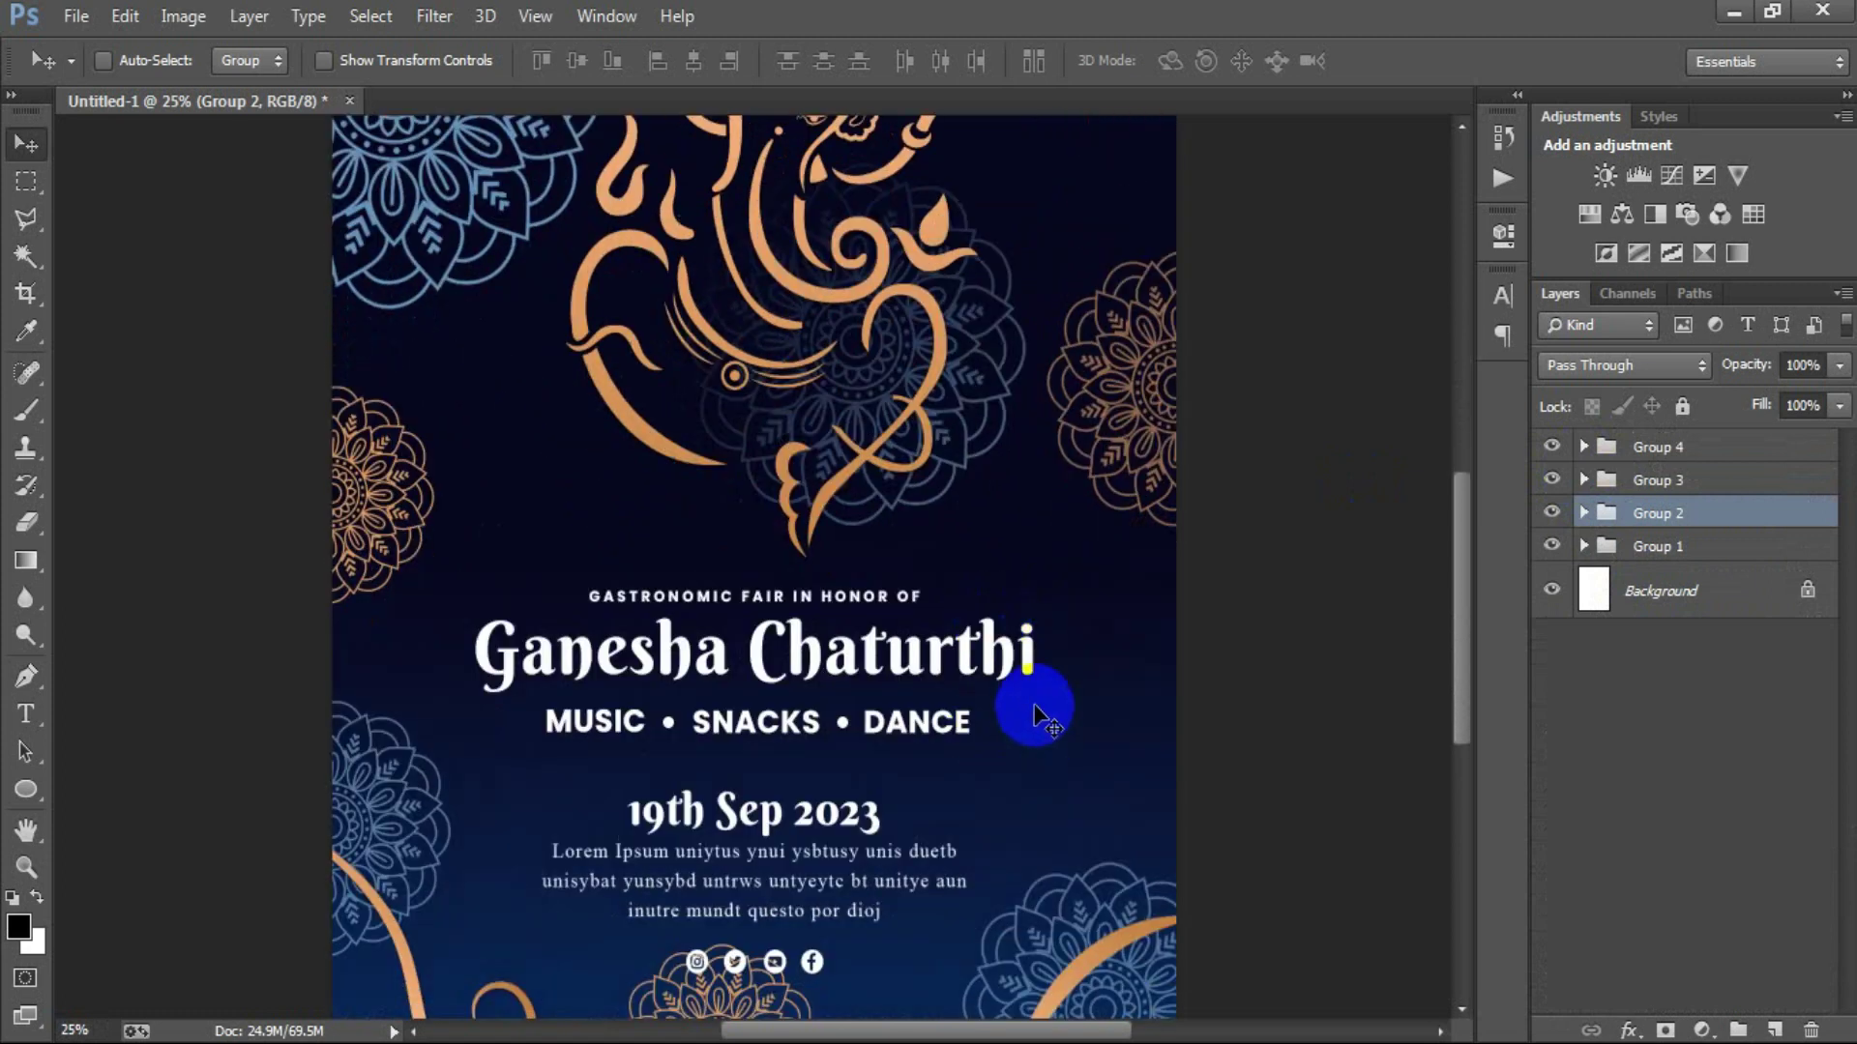
key(ctrl+minus)
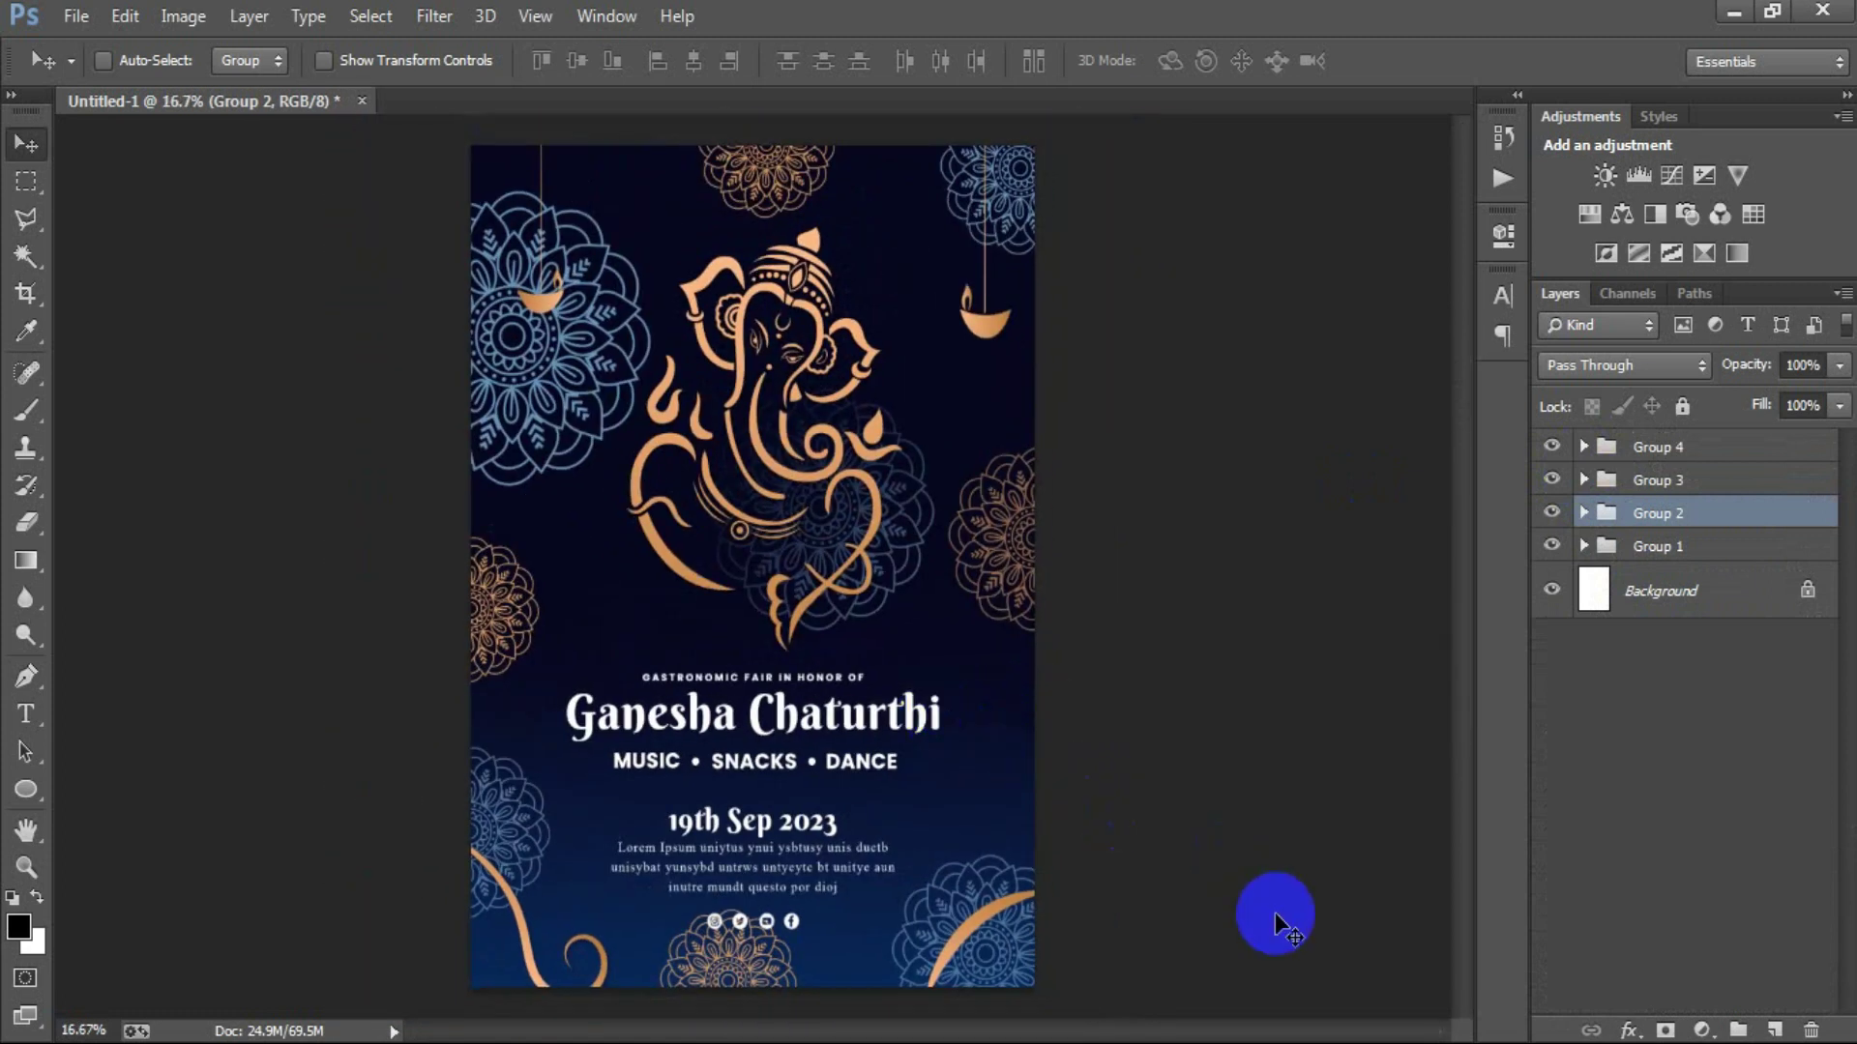